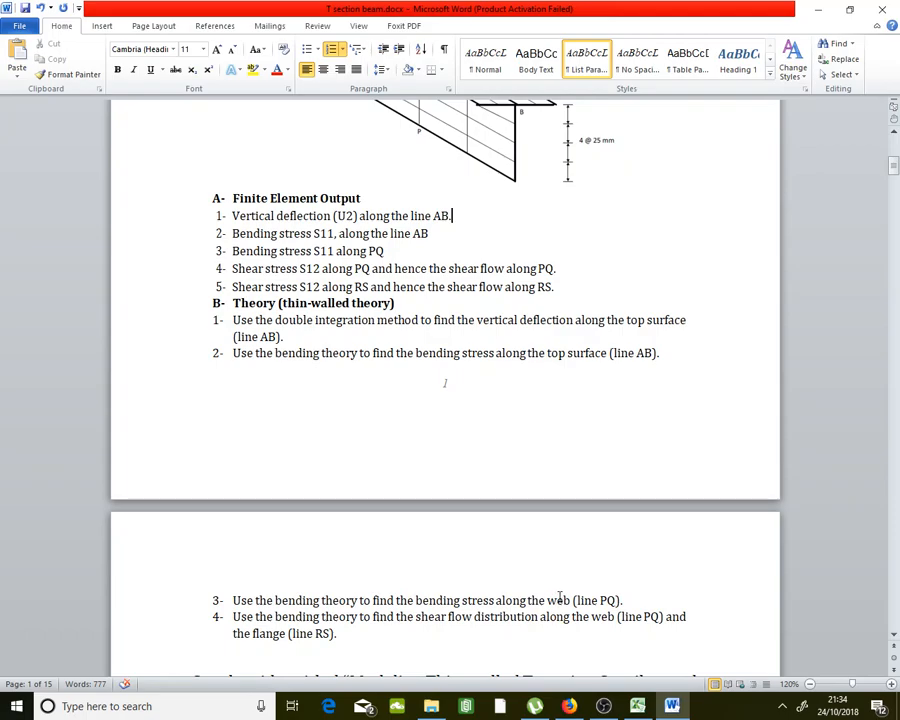
Scroll the document back up to the Finite Element Output heading
{"action": "scroll", "coordinate": [560, 597], "scroll_direction": "down", "scroll_amount": 3}
{"action": "scroll", "coordinate": [560, 597], "scroll_direction": "up", "scroll_amount": 10}
{"action": "scroll", "coordinate": [672, 562], "scroll_direction": "up", "scroll_amount": 2}
{"action": "key", "text": "Up"}
{"action": "scroll", "coordinate": [675, 566], "scroll_direction": "up", "scroll_amount": 1}
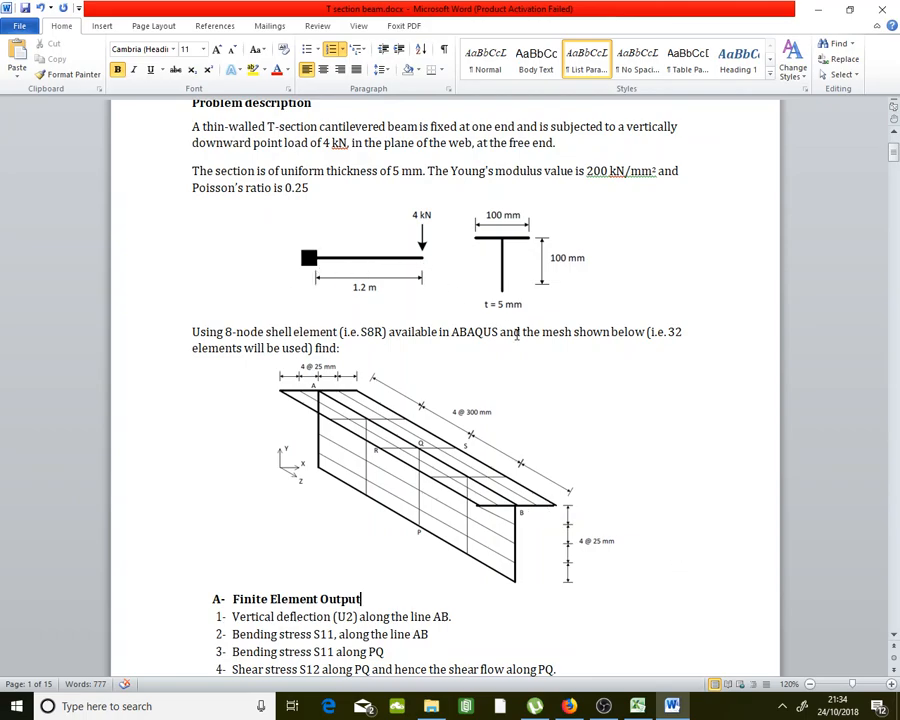
{"action": "scroll", "coordinate": [517, 335], "scroll_direction": "up", "scroll_amount": 2}
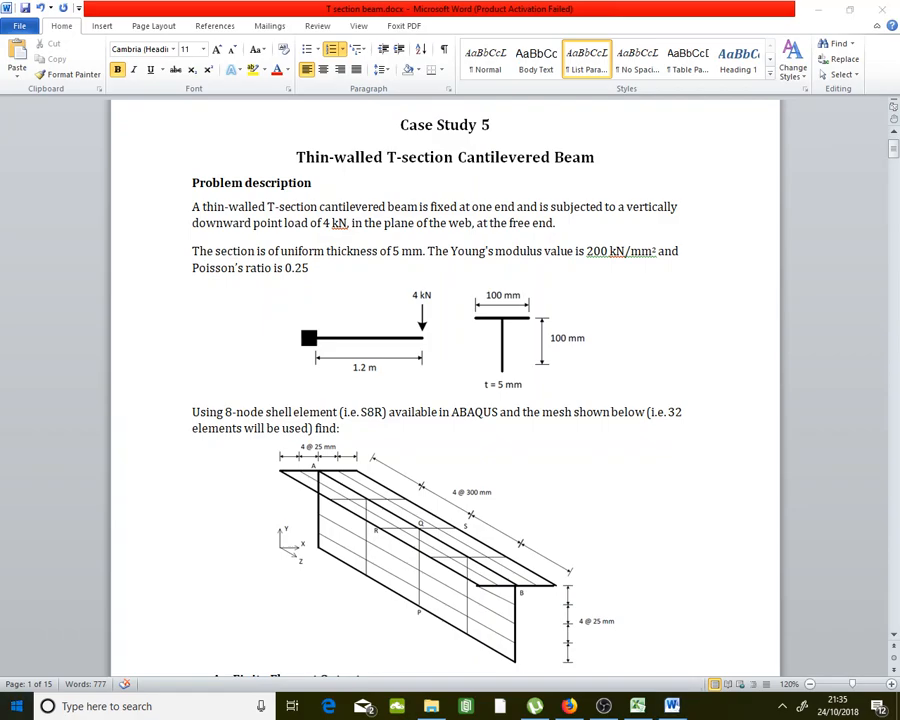
Launch Abaqus/CAE from the Start search and create a Standard/Explicit model database
{"action": "left_click", "coordinate": [16, 706]}
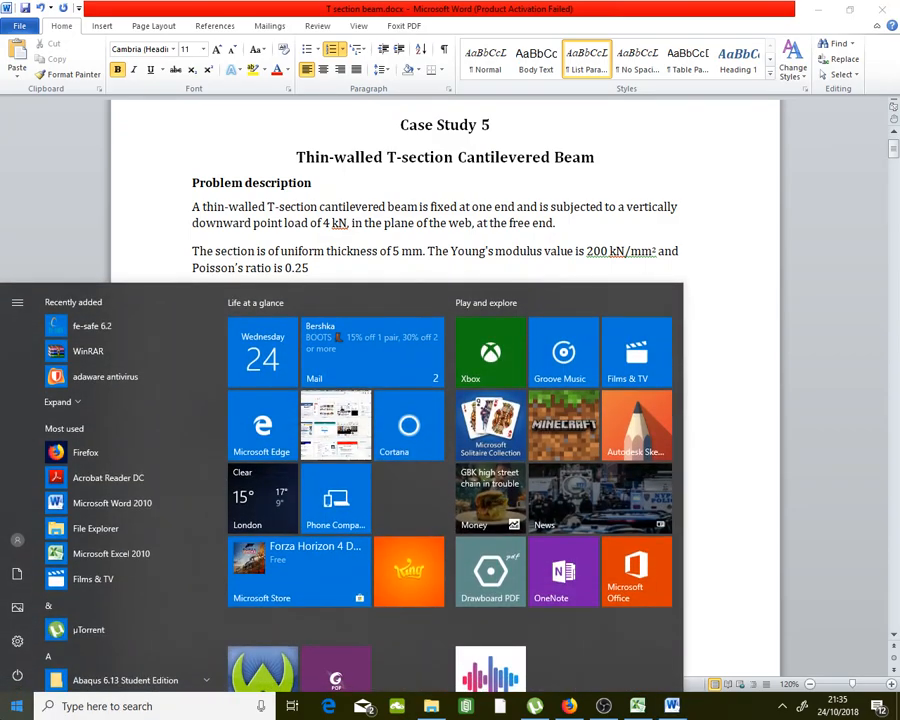
{"action": "type", "text": "aba"}
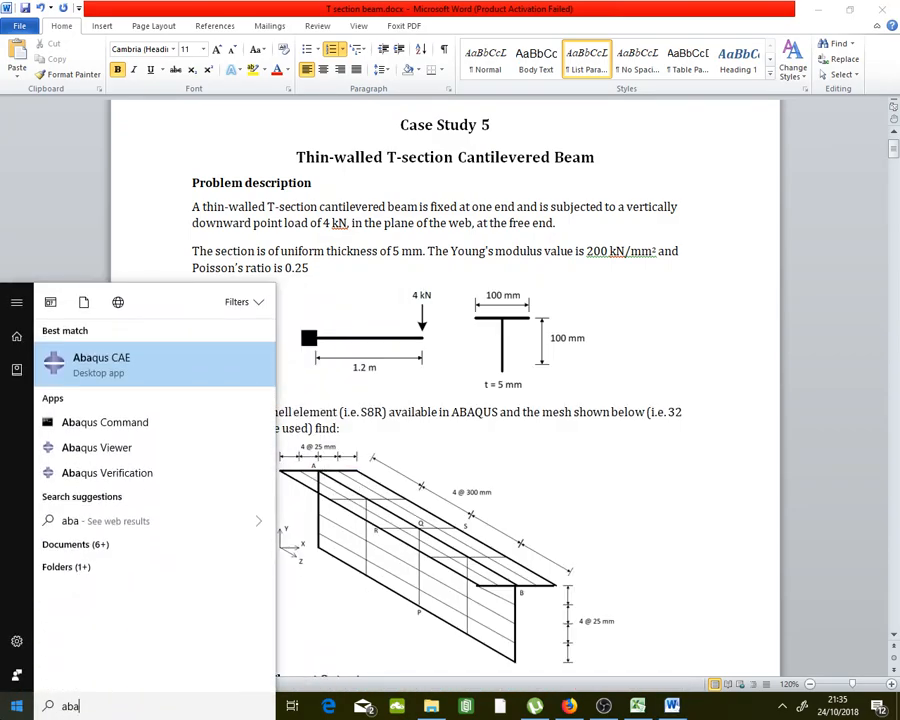
{"action": "left_click", "coordinate": [128, 371]}
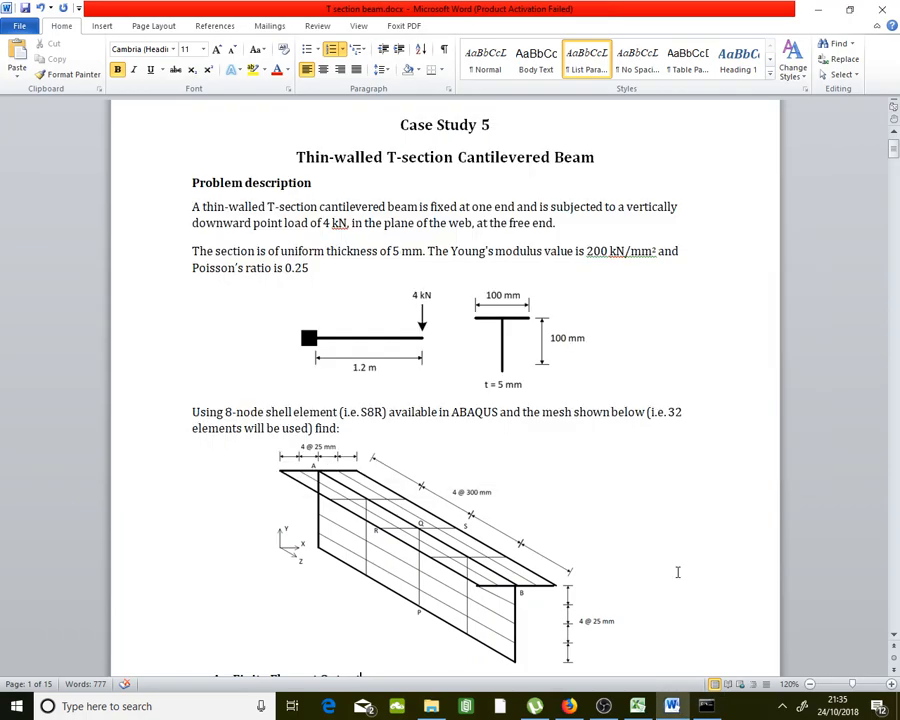
{"action": "left_click", "coordinate": [706, 706]}
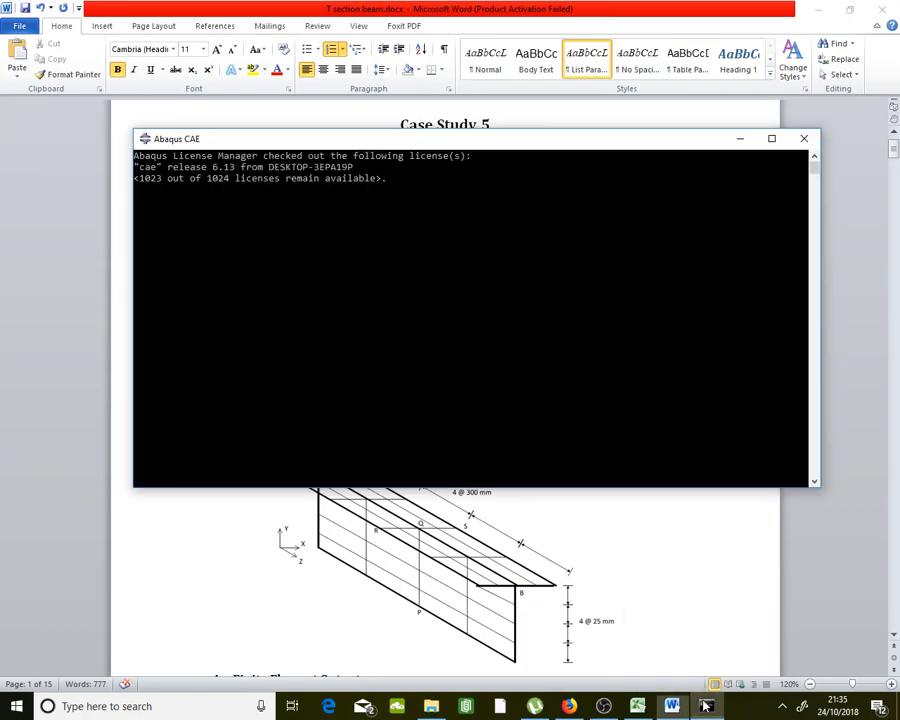
{"action": "left_click", "coordinate": [706, 706]}
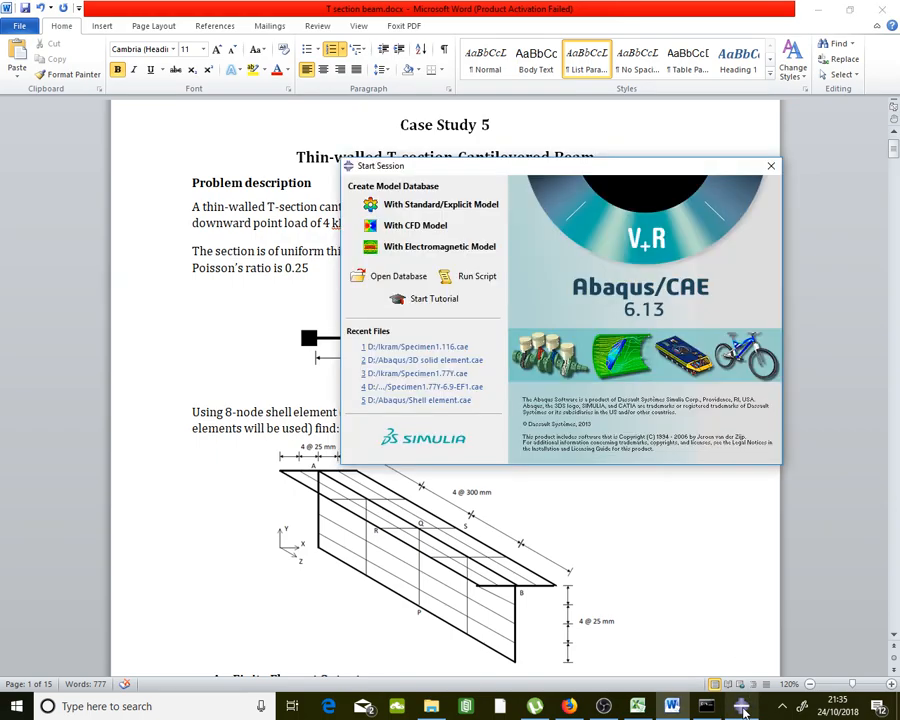
{"action": "left_click", "coordinate": [742, 707]}
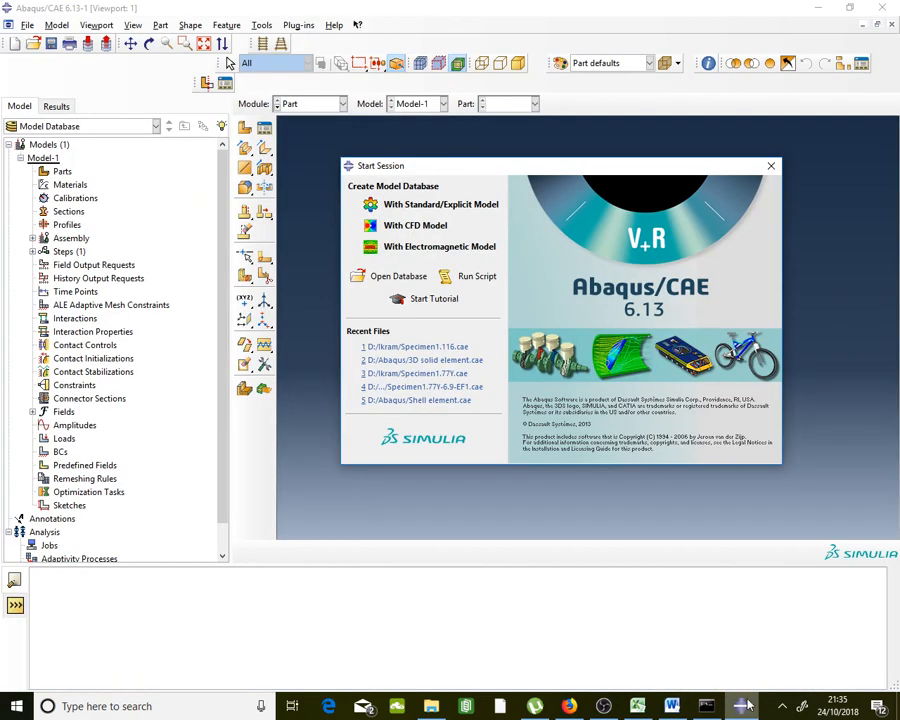
{"action": "left_click", "coordinate": [430, 205]}
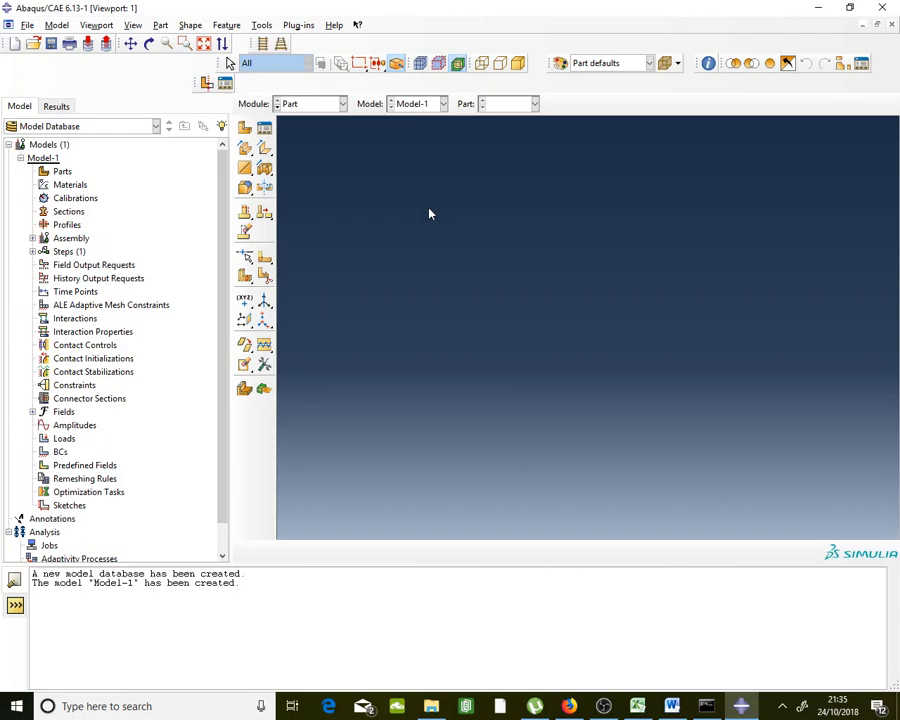
In File Explorer, go to the DATA (D:) drive and add a new folder
{"action": "left_click", "coordinate": [431, 706]}
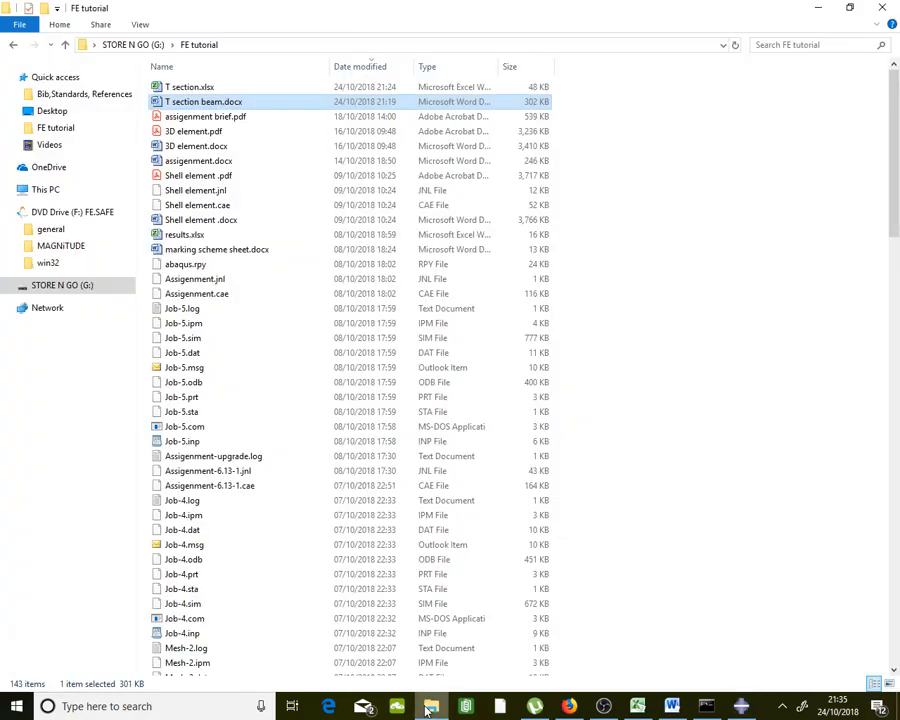
{"action": "left_click", "coordinate": [58, 190]}
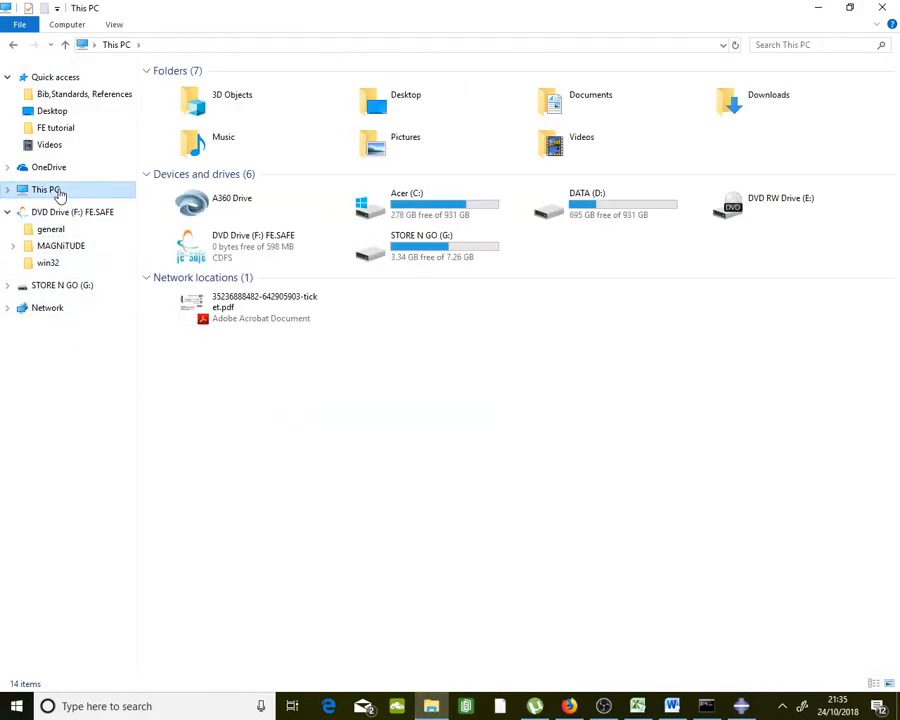
{"action": "double_click", "coordinate": [633, 199]}
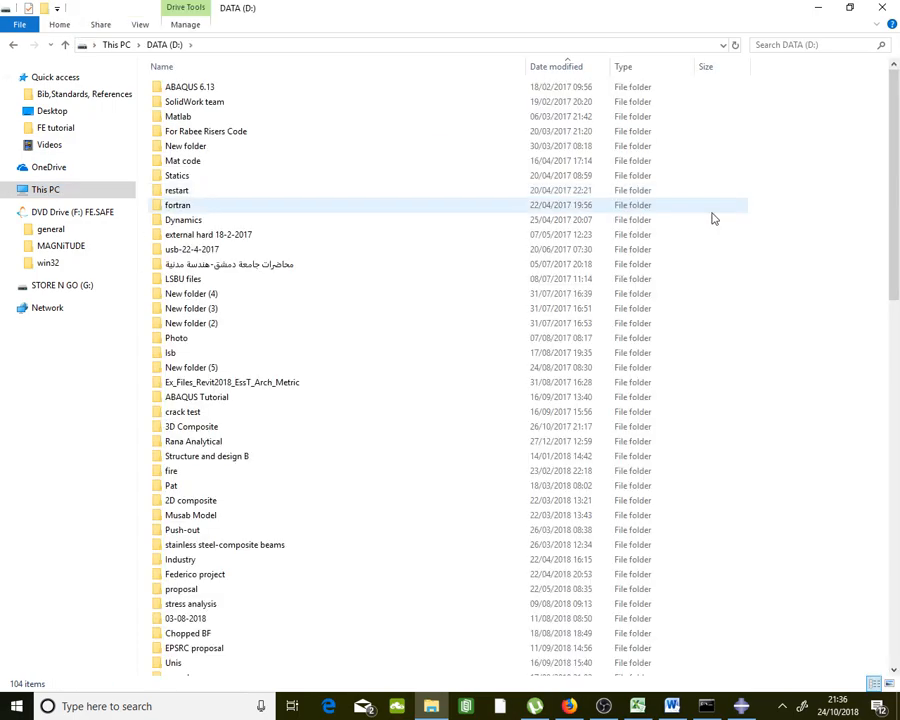
{"action": "right_click", "coordinate": [778, 234]}
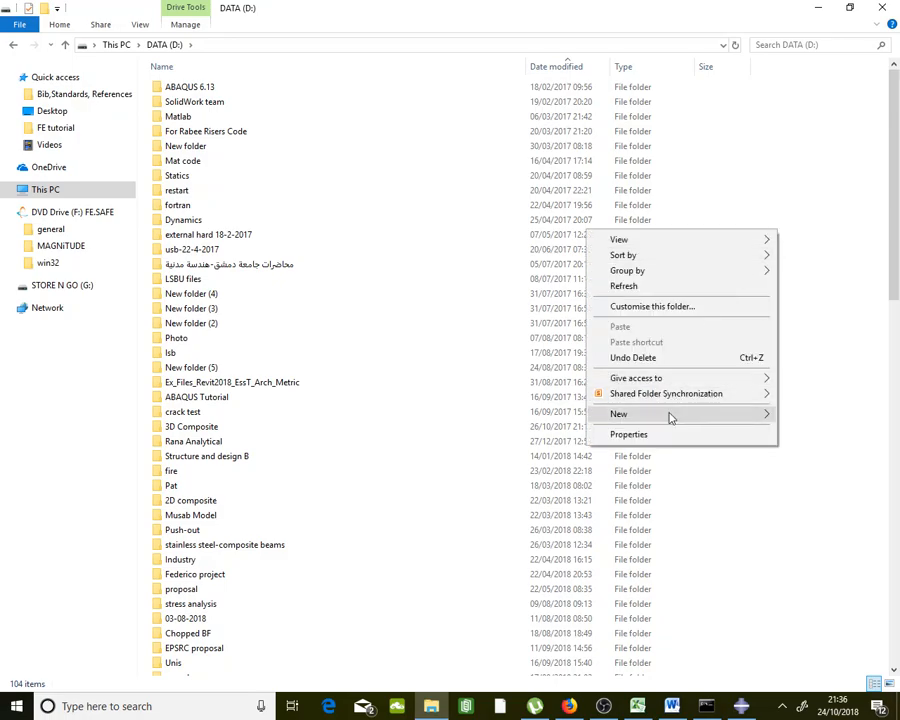
{"action": "mouse_move", "coordinate": [671, 418]}
{"action": "left_click", "coordinate": [545, 416]}
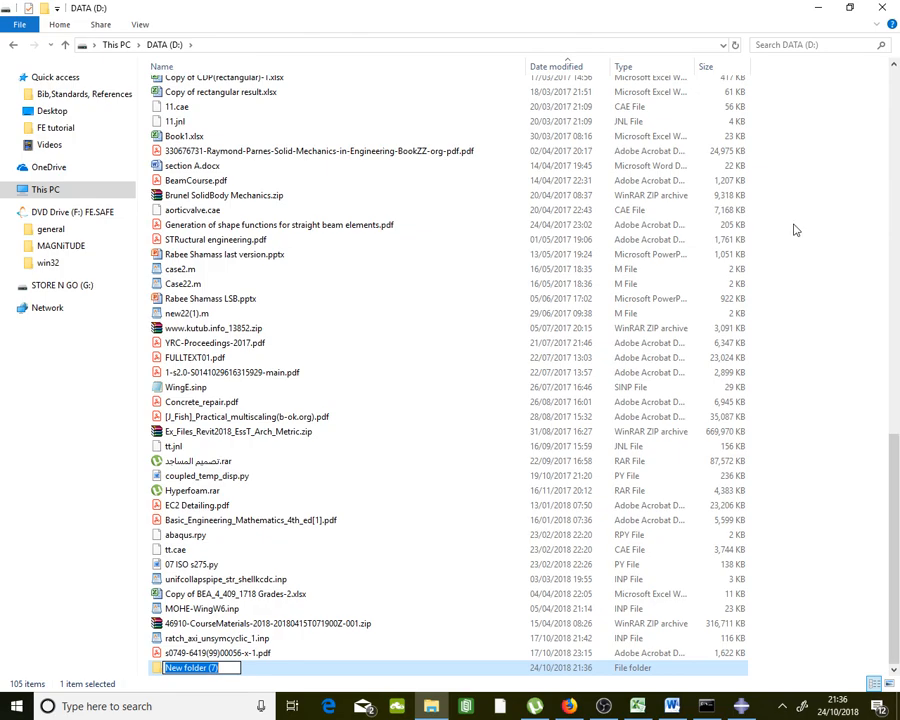
Name the new folder 'ABAQUS T section'
{"action": "key", "text": "Caps_Lock"}
{"action": "type", "text": "AB"}
{"action": "key", "text": "Caps_Lock"}
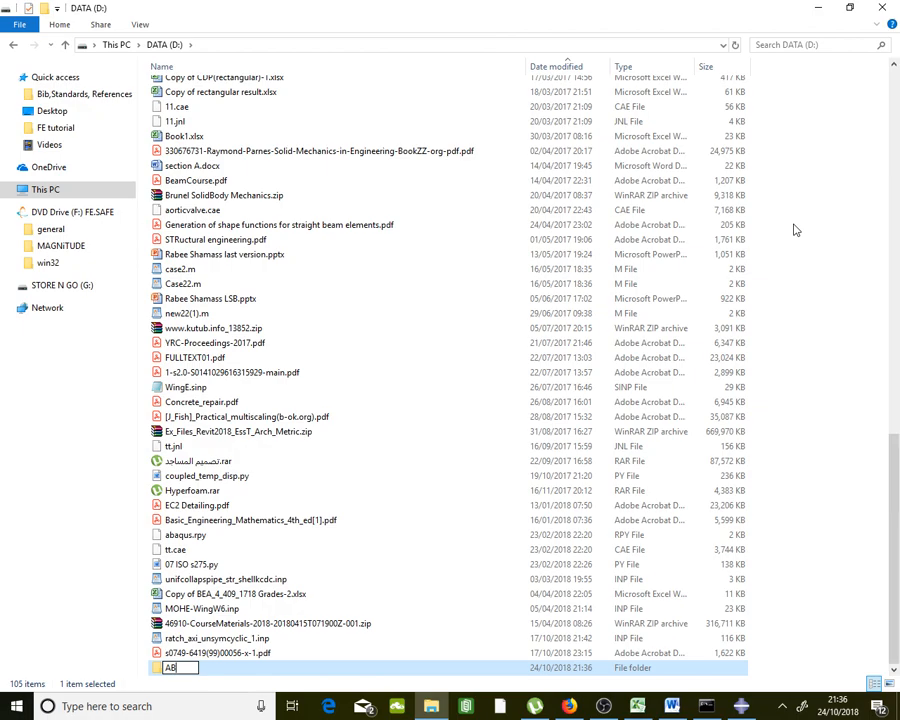
{"action": "key", "text": "Caps_Lock"}
{"action": "type", "text": "AQUS"}
{"action": "key", "text": "Caps_Lock"}
{"action": "type", "text": "t"}
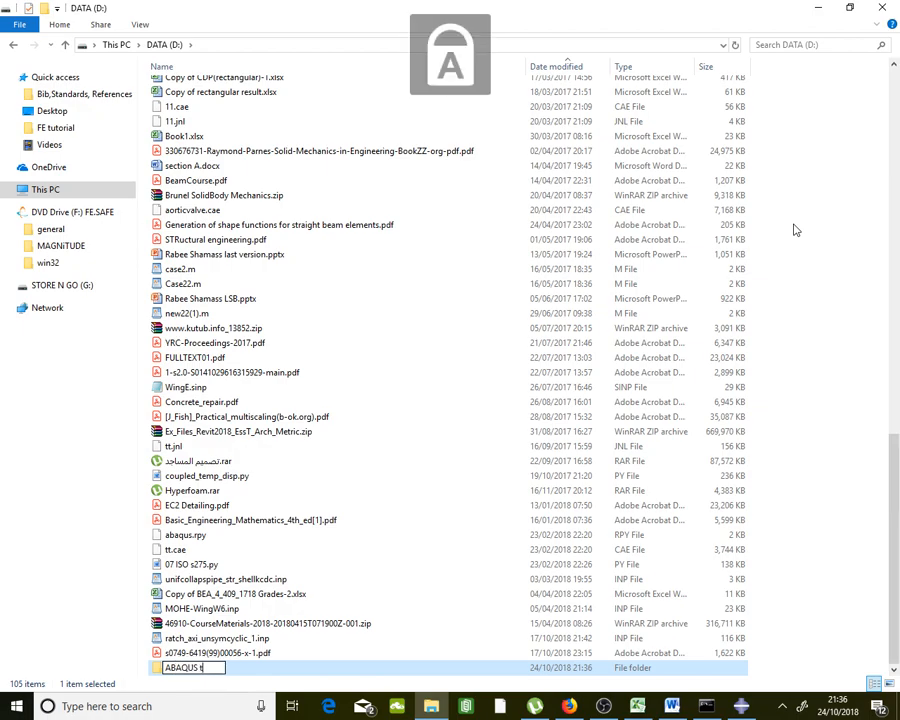
{"action": "type", "text": "SECTION"}
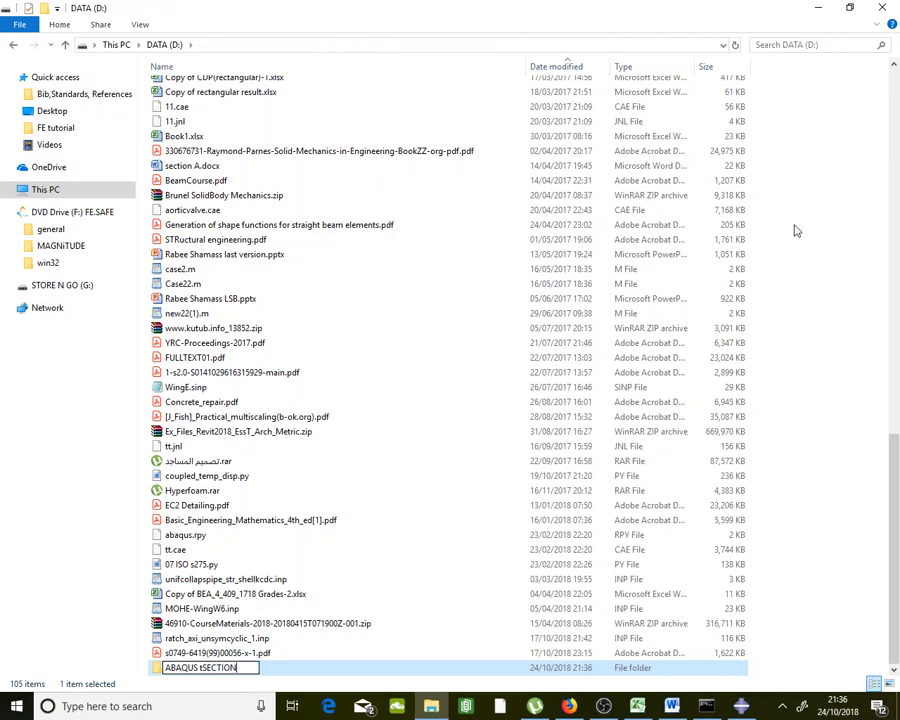
{"action": "key", "text": "BackSpace"}
{"action": "key", "text": "BackSpace"}
{"action": "key", "text": "BackSpace"}
{"action": "key", "text": "BackSpace"}
{"action": "key", "text": "BackSpace"}
{"action": "key", "text": "BackSpace"}
{"action": "key", "text": "BackSpace"}
{"action": "key", "text": "BackSpace"}
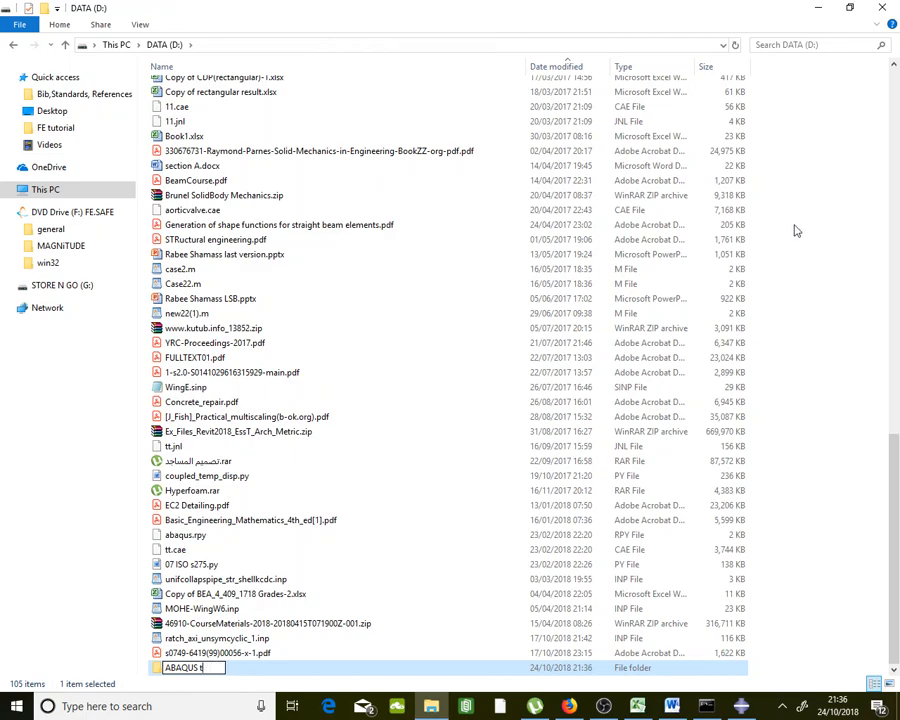
{"action": "type", "text": "T"}
{"action": "key", "text": "Caps_Lock"}
{"action": "type", "text": "section"}
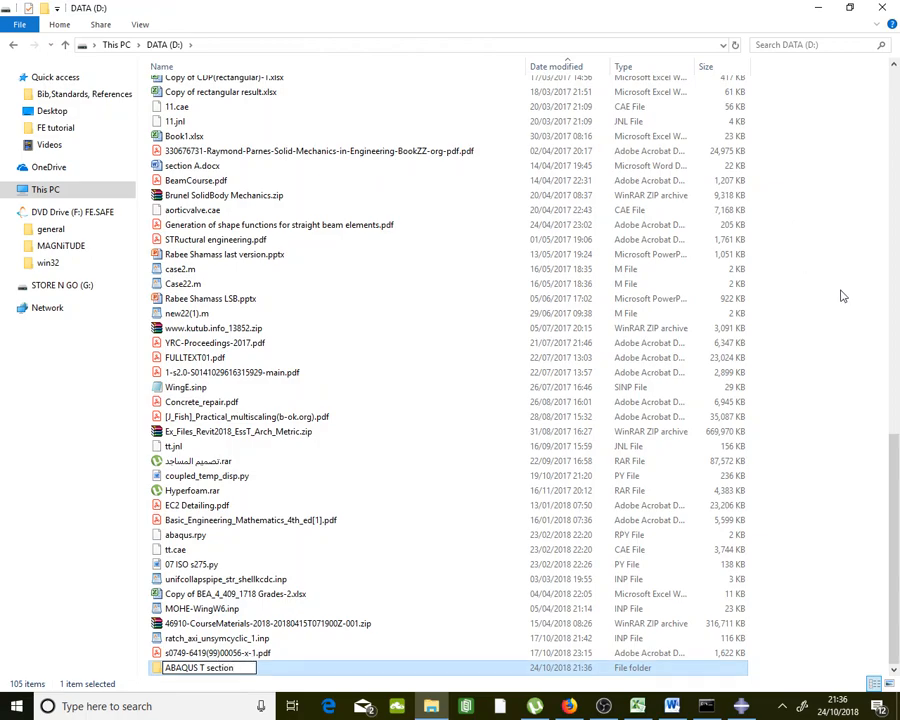
{"action": "left_click", "coordinate": [820, 325]}
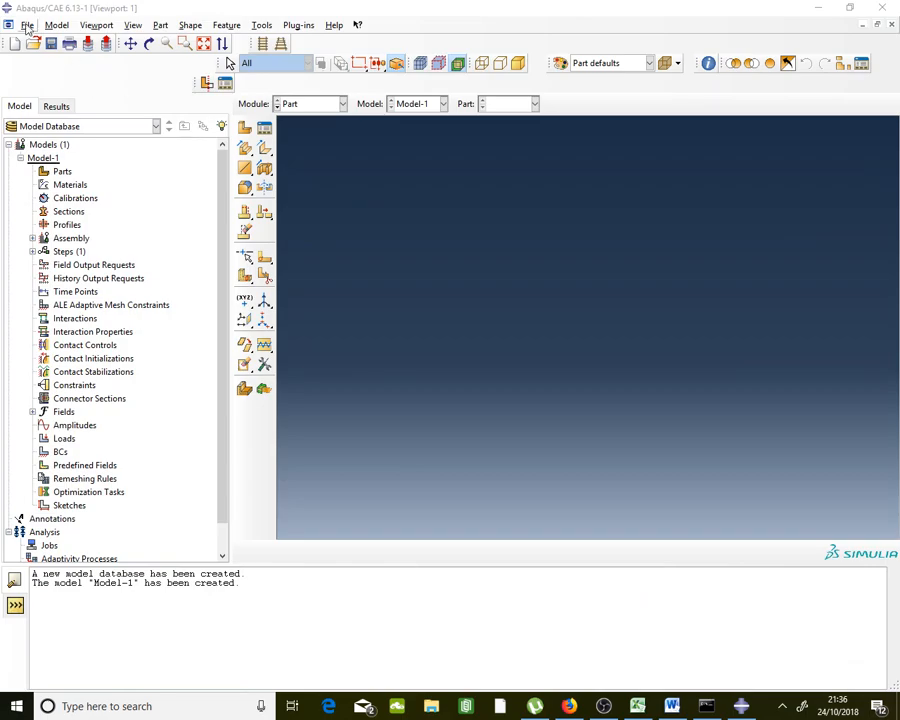
Set the Abaqus work directory to D:/ABAQUS T section
{"action": "left_click", "coordinate": [27, 25]}
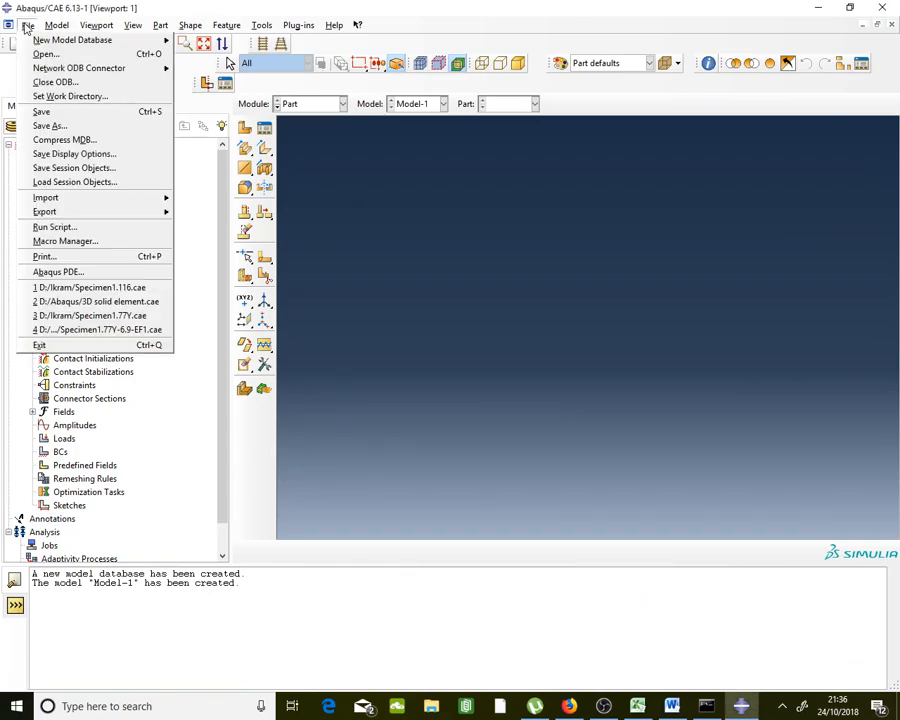
{"action": "left_click", "coordinate": [110, 97]}
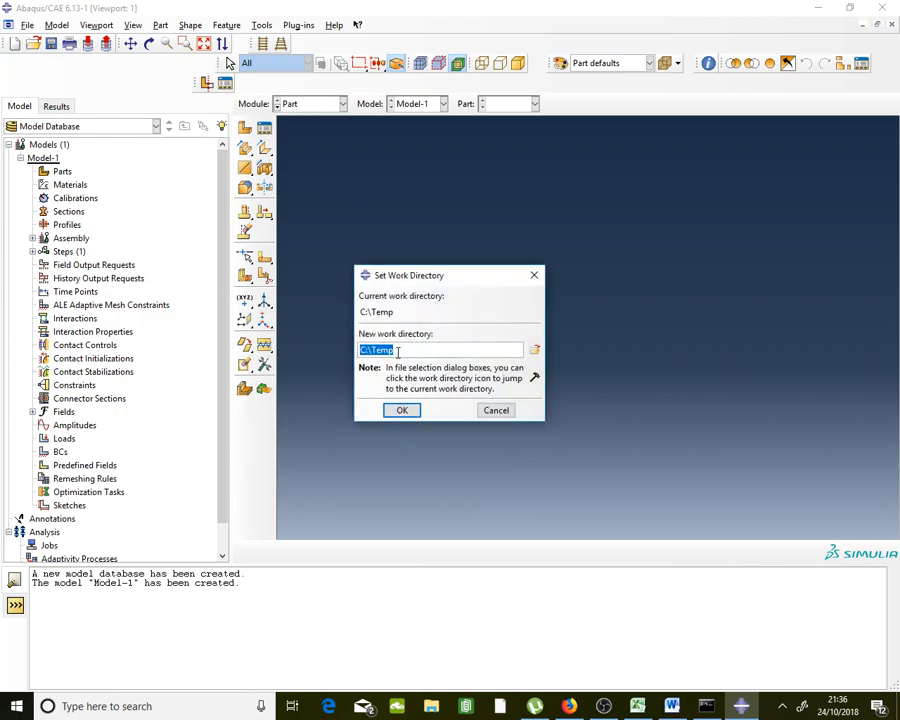
{"action": "left_click", "coordinate": [535, 353]}
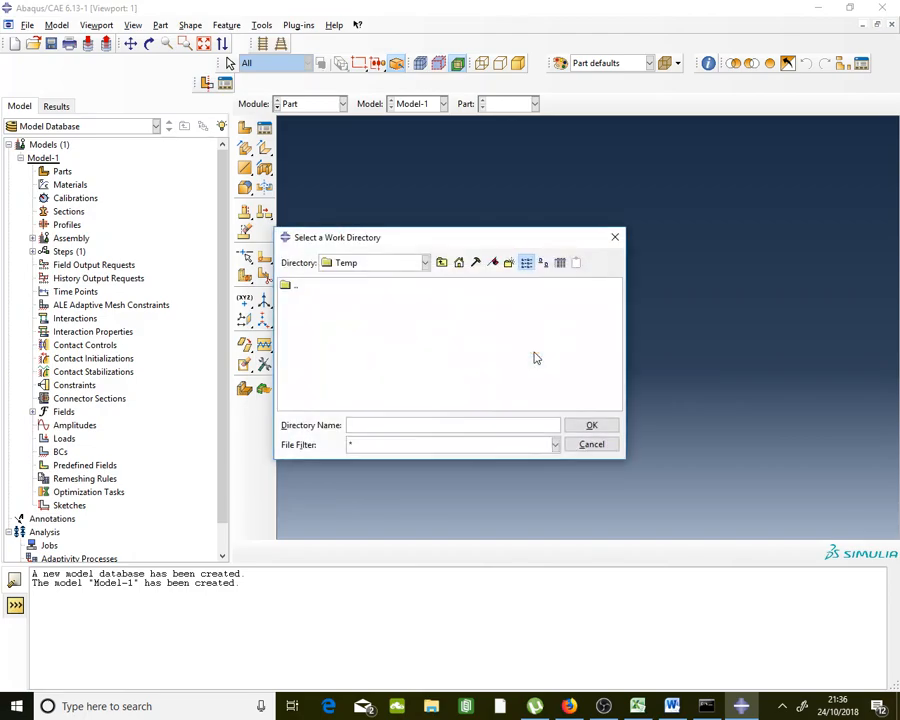
{"action": "left_click", "coordinate": [378, 265]}
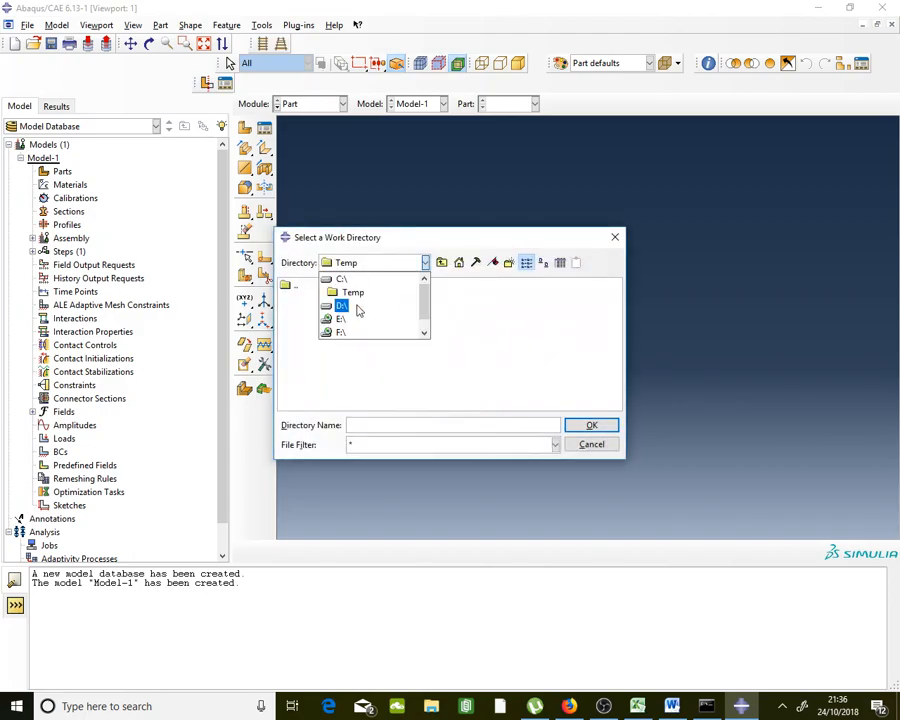
{"action": "left_click", "coordinate": [342, 305]}
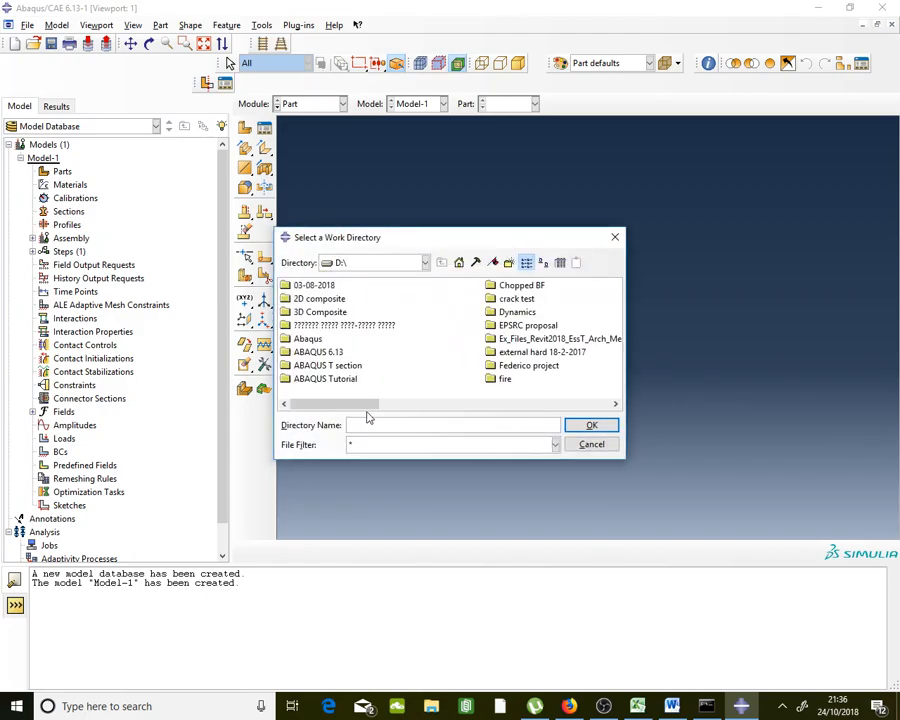
{"action": "left_click_drag", "start_coordinate": [366, 404], "coordinate": [313, 424]}
{"action": "left_click", "coordinate": [327, 365]}
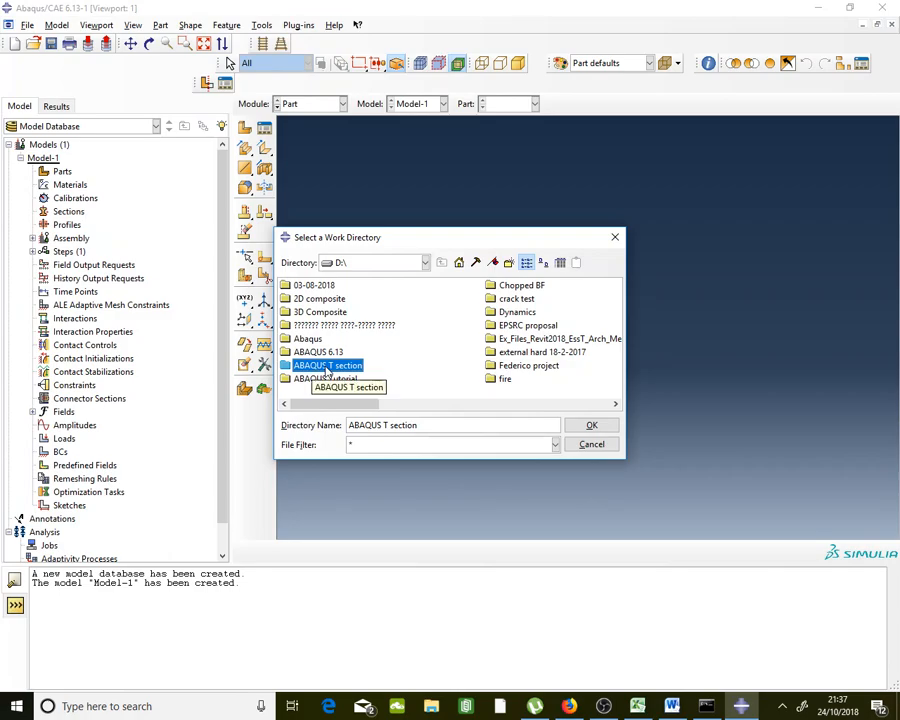
{"action": "left_click", "coordinate": [589, 427]}
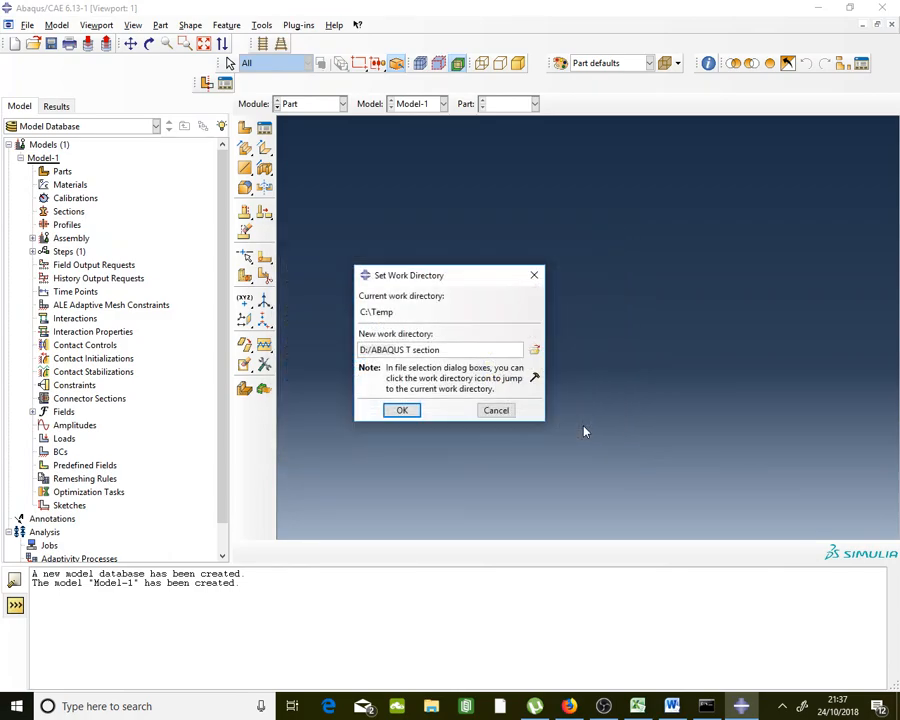
{"action": "left_click", "coordinate": [400, 411]}
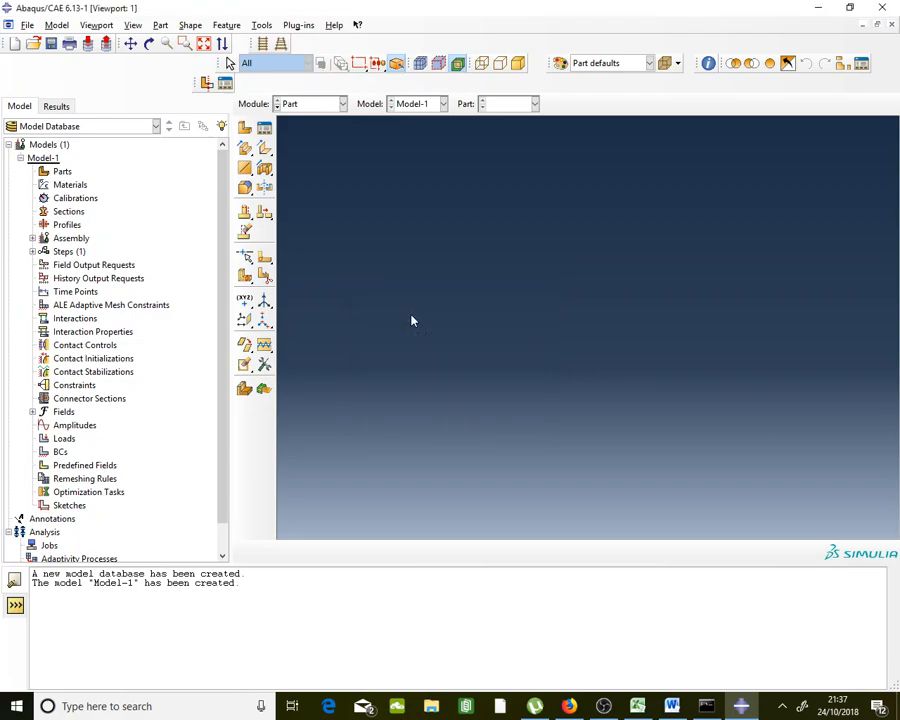
Create part 'T Section' as a 3D deformable shell extrusion and open its sketcher
{"action": "left_click", "coordinate": [242, 132]}
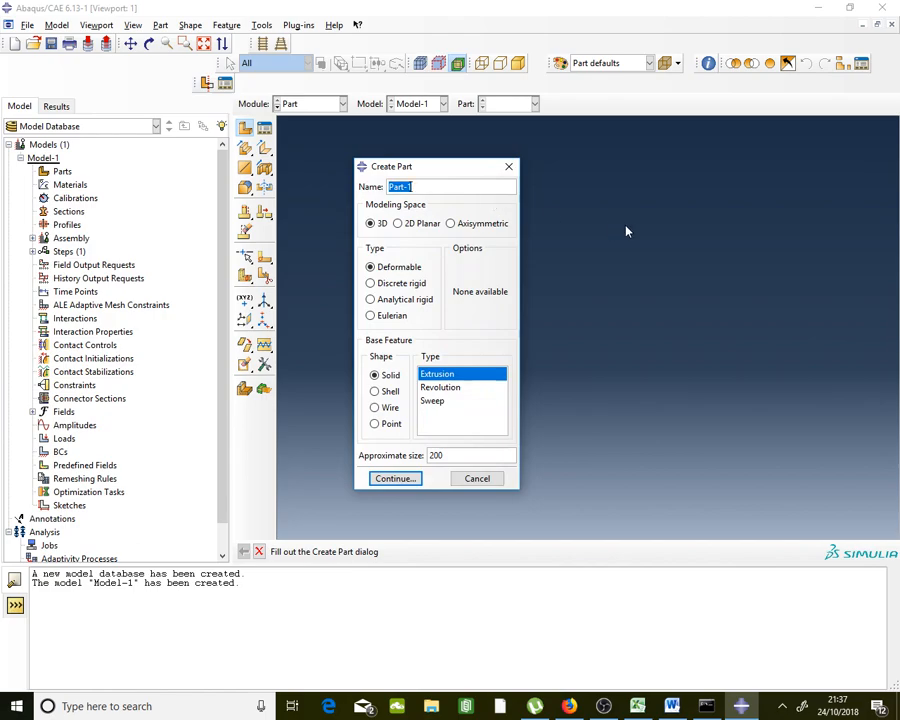
{"action": "key", "text": "Caps_Lock"}
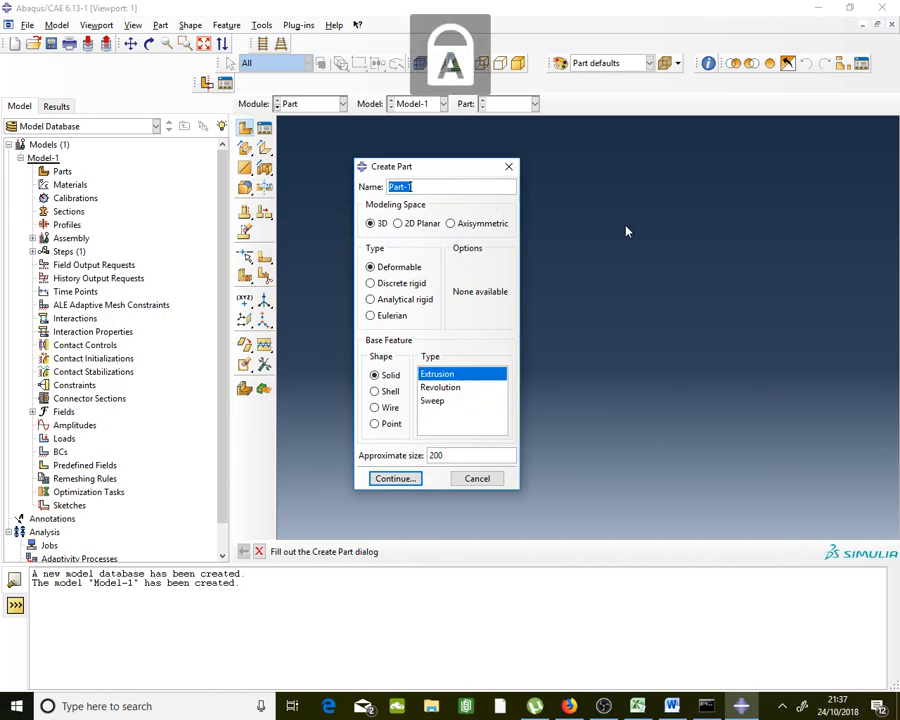
{"action": "type", "text": "T S"}
{"action": "key", "text": "Caps_Lock"}
{"action": "type", "text": "ection"}
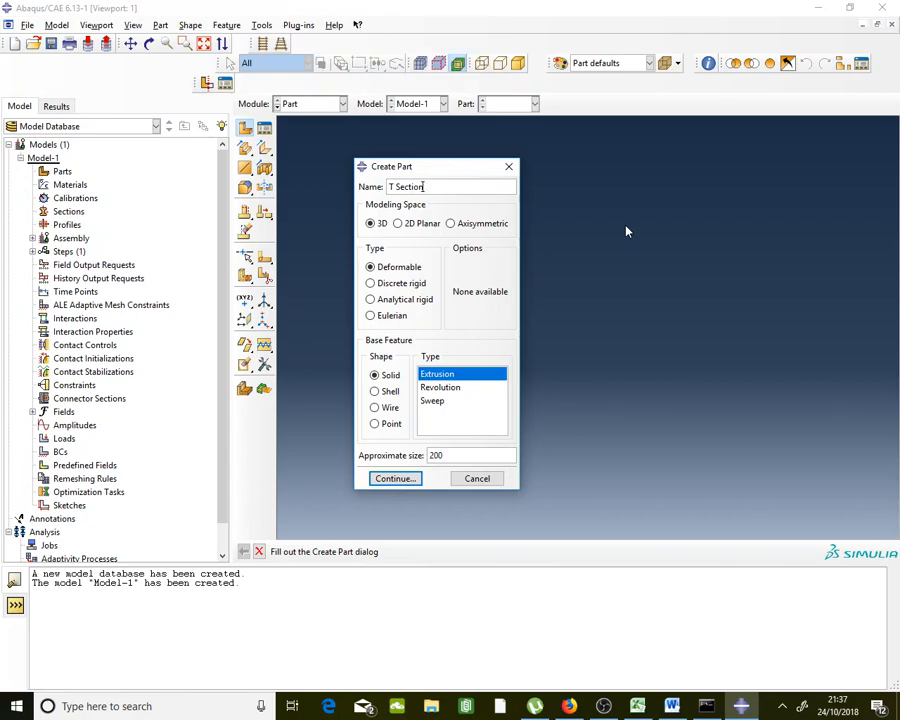
{"action": "left_click", "coordinate": [385, 225]}
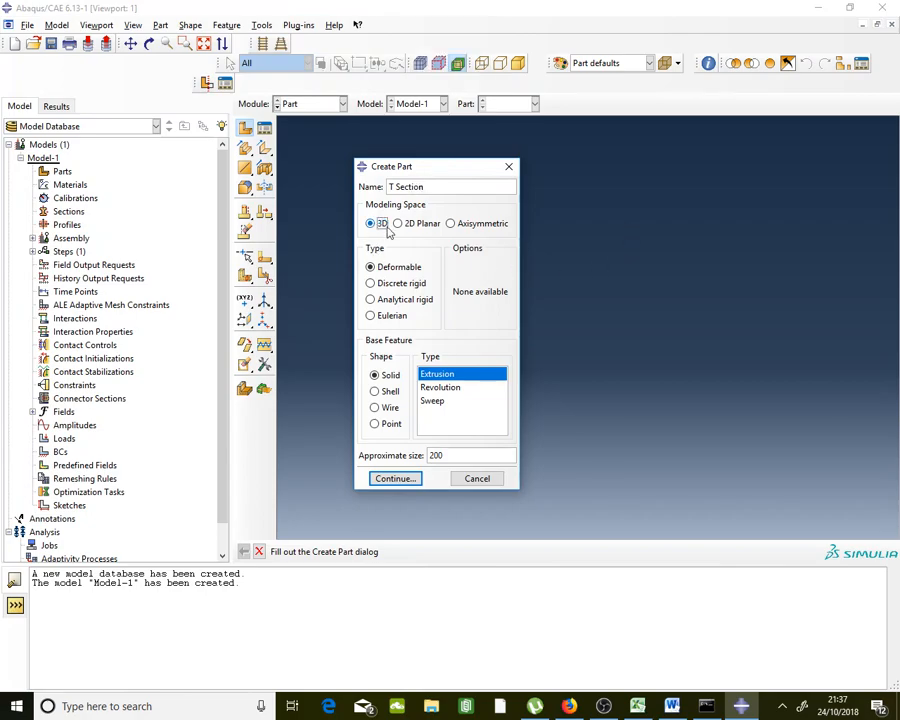
{"action": "left_click", "coordinate": [390, 392]}
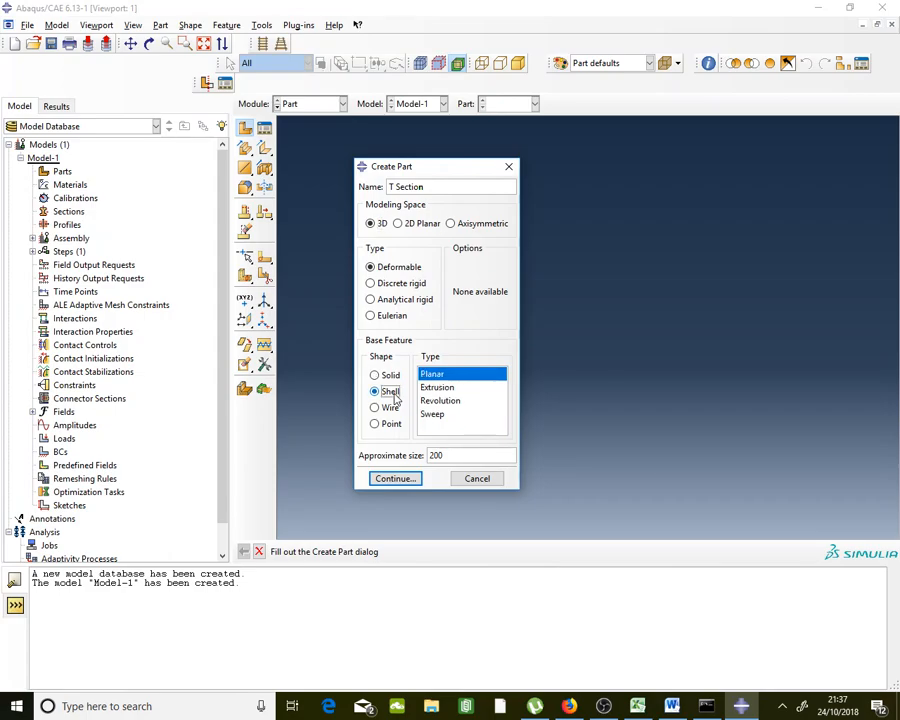
{"action": "left_click", "coordinate": [740, 708]}
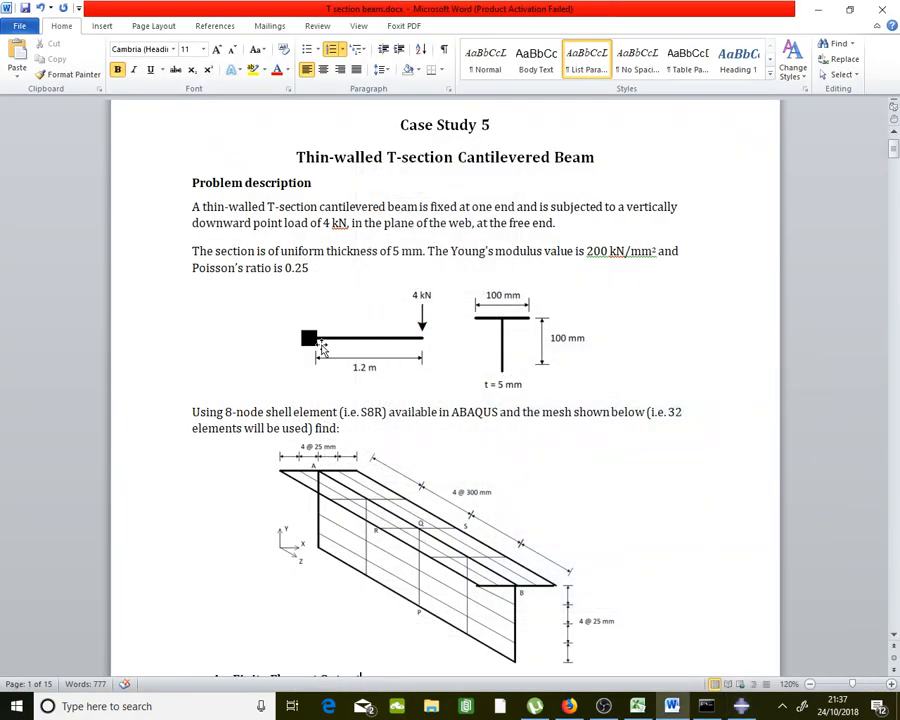
{"action": "key", "text": "alt+Tab"}
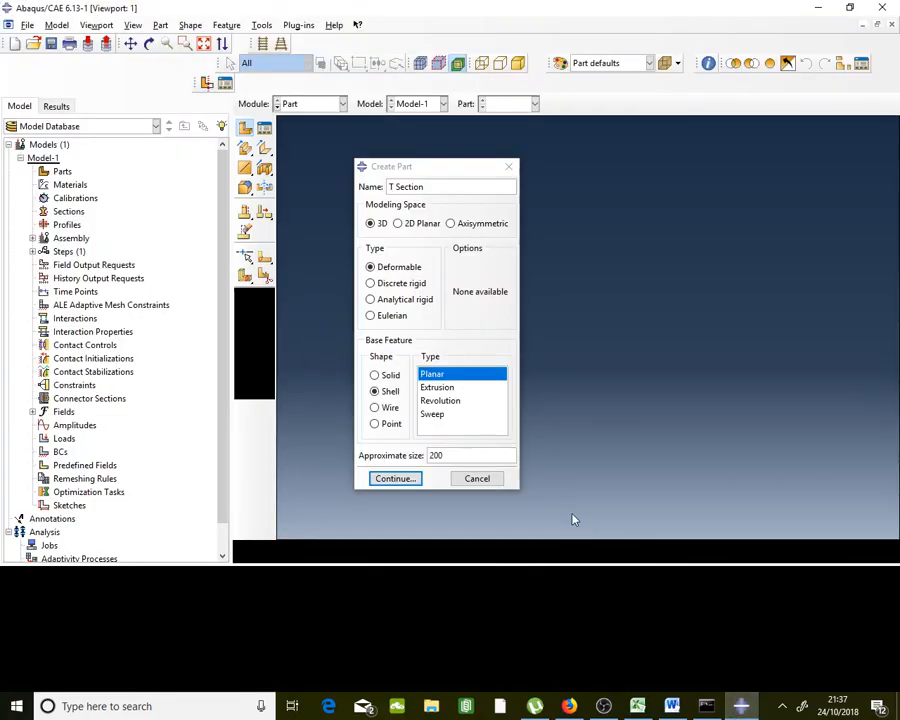
{"action": "left_click", "coordinate": [437, 387]}
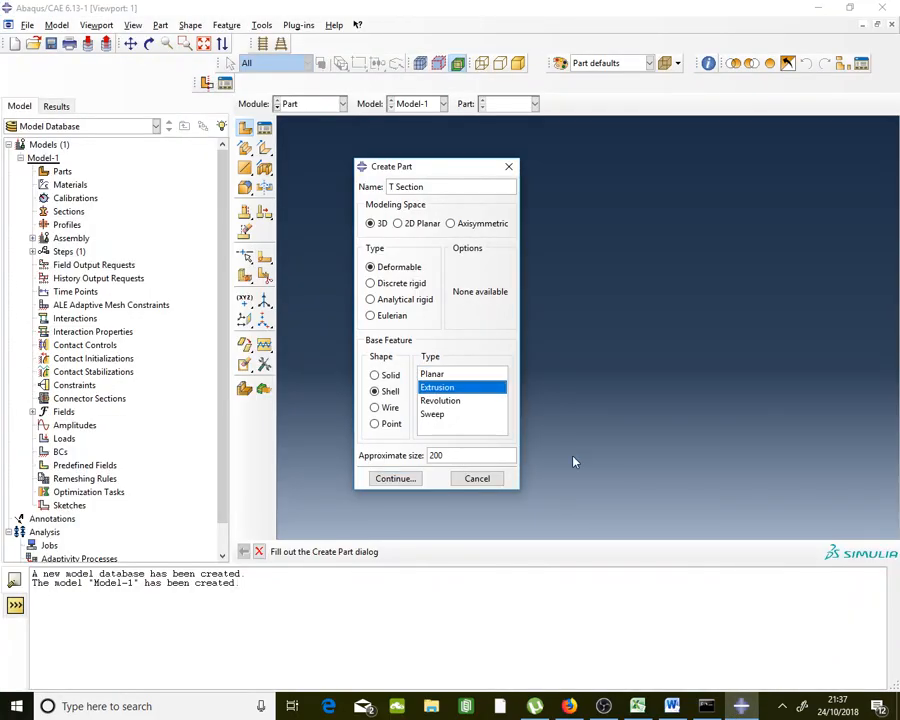
{"action": "left_click", "coordinate": [412, 481]}
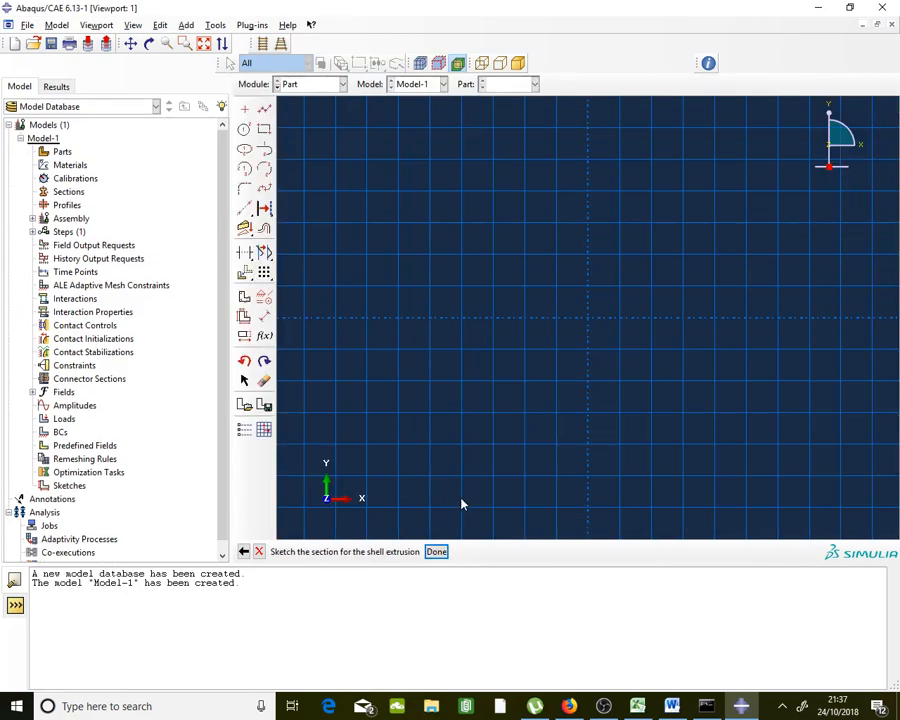
Draw the vertical web line from 0,0 to 0,100 and fit the sketch to view
{"action": "left_click", "coordinate": [671, 706]}
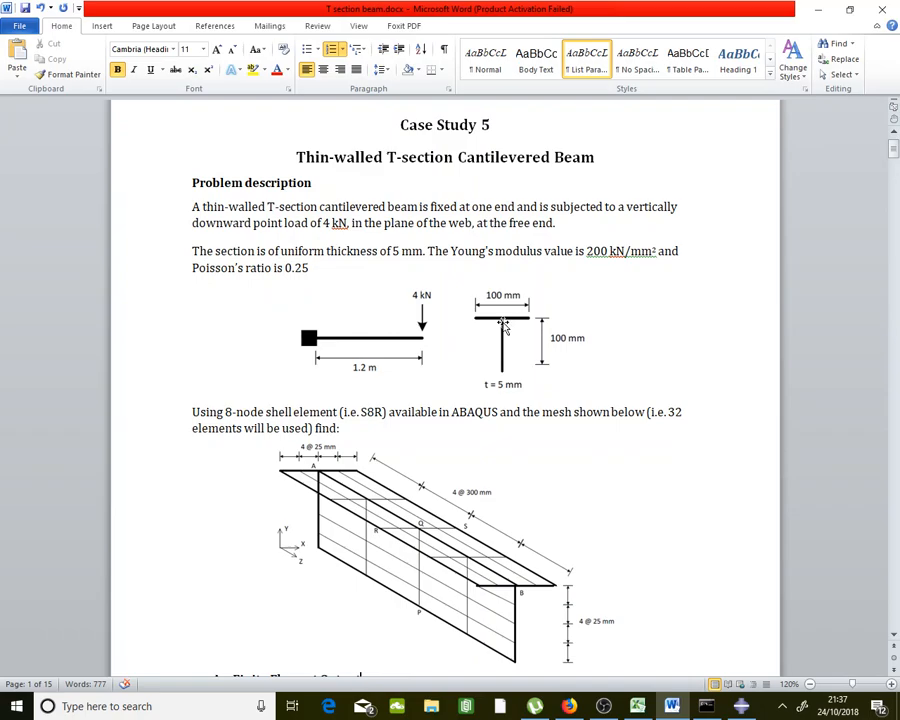
{"action": "left_click", "coordinate": [741, 706]}
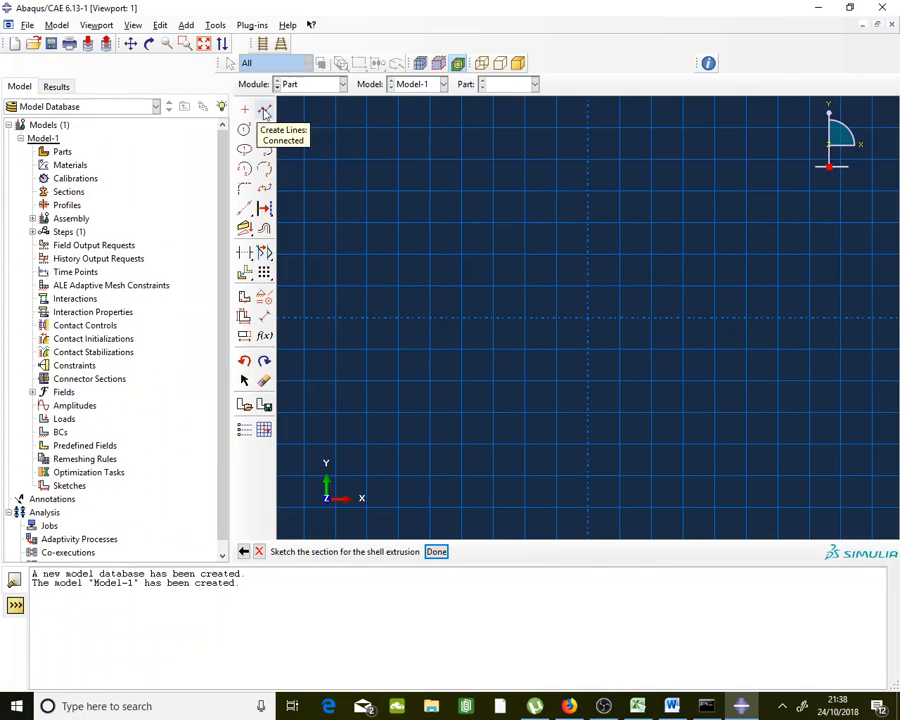
{"action": "left_click", "coordinate": [265, 111]}
{"action": "type", "text": "0,0"}
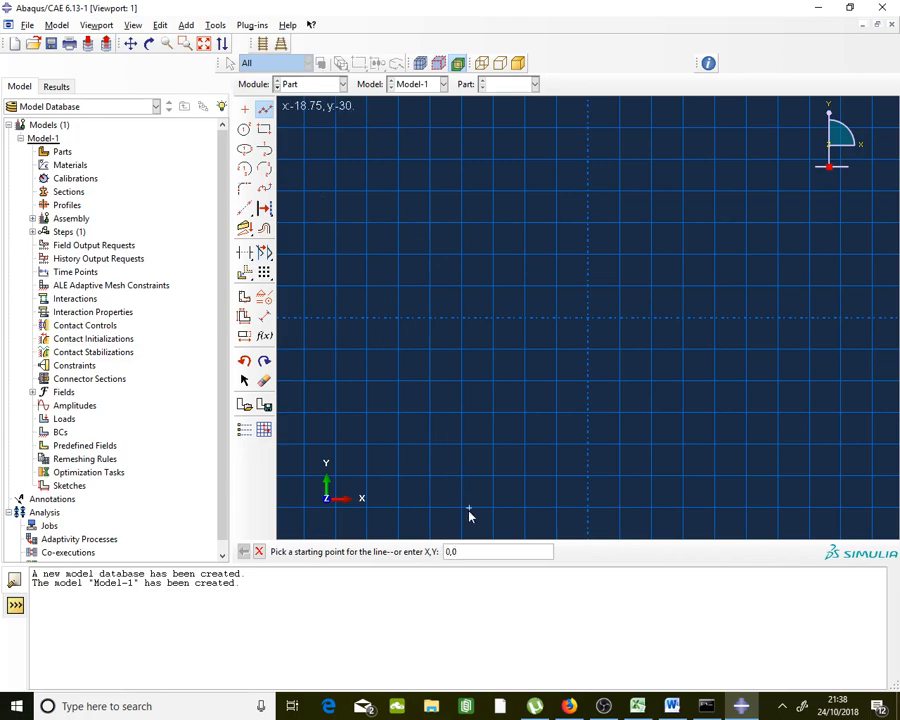
{"action": "key", "text": "Return"}
{"action": "type", "text": "0,100"}
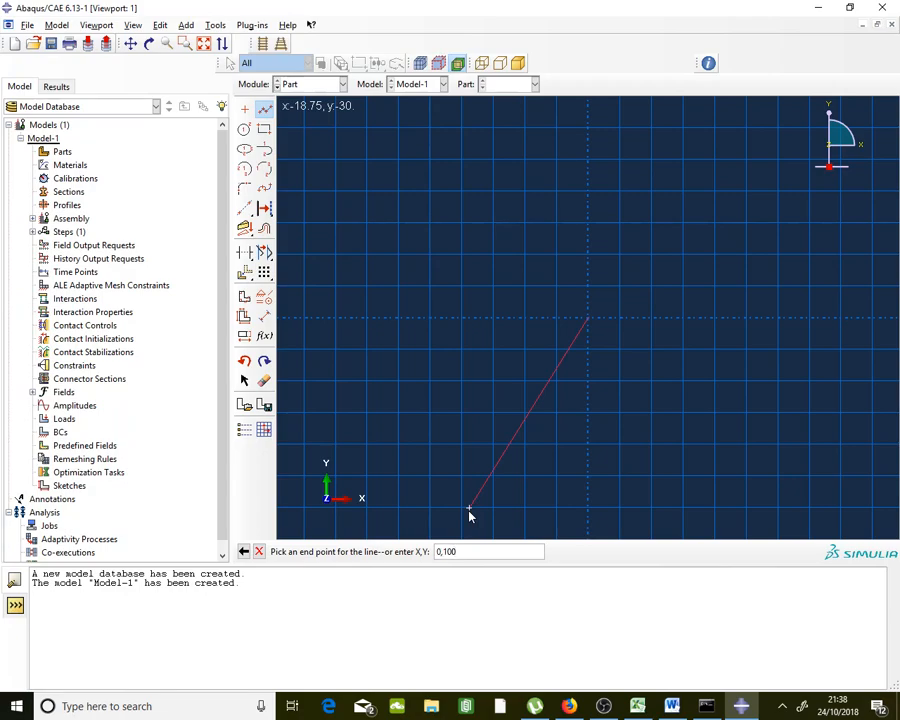
{"action": "key", "text": "Return"}
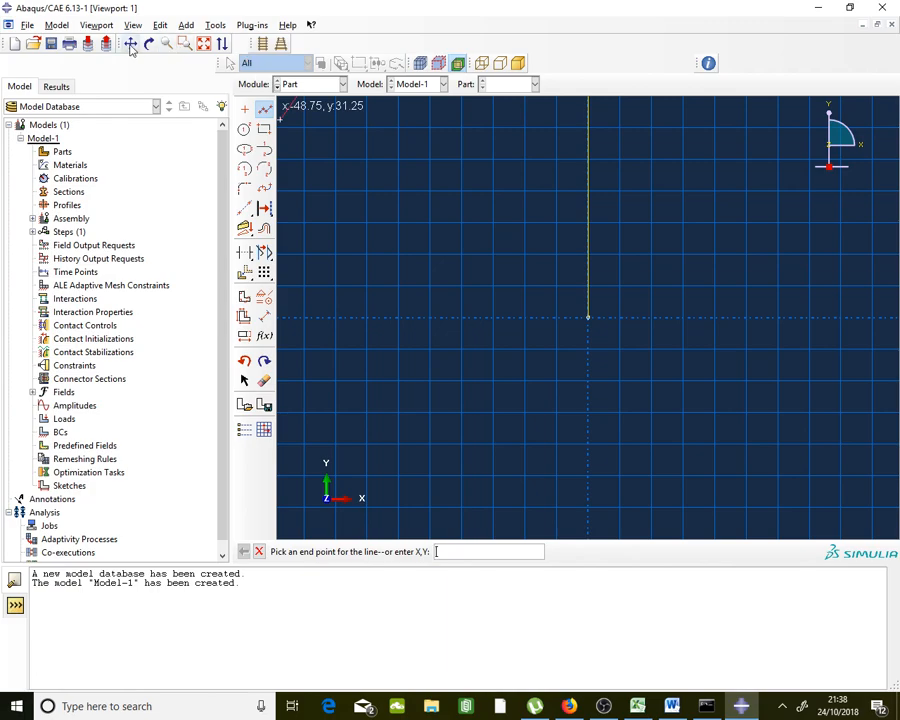
{"action": "left_click", "coordinate": [203, 44]}
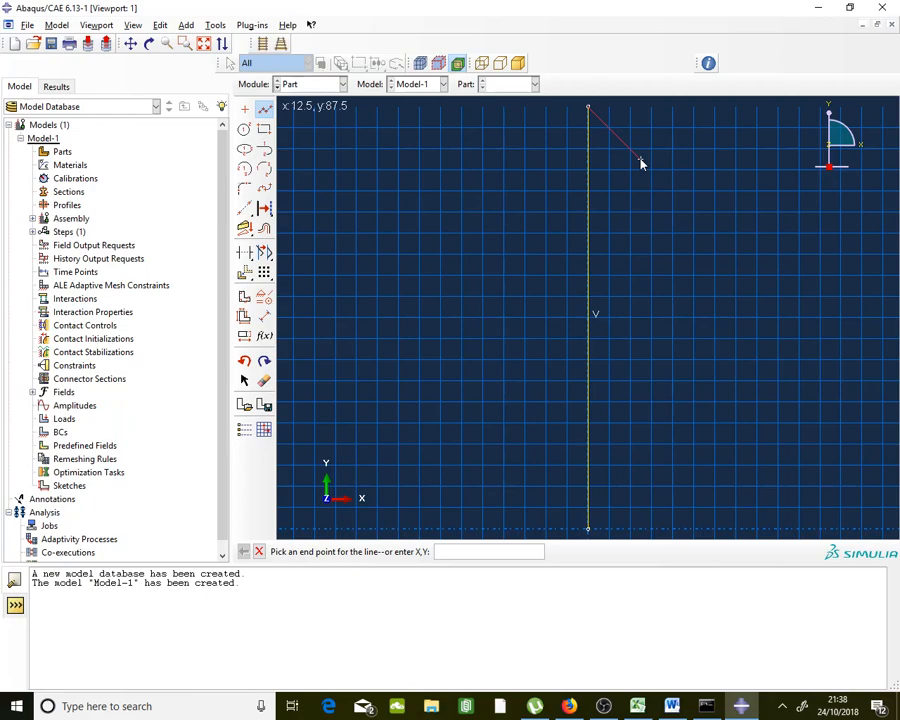
{"action": "left_click", "coordinate": [260, 552]}
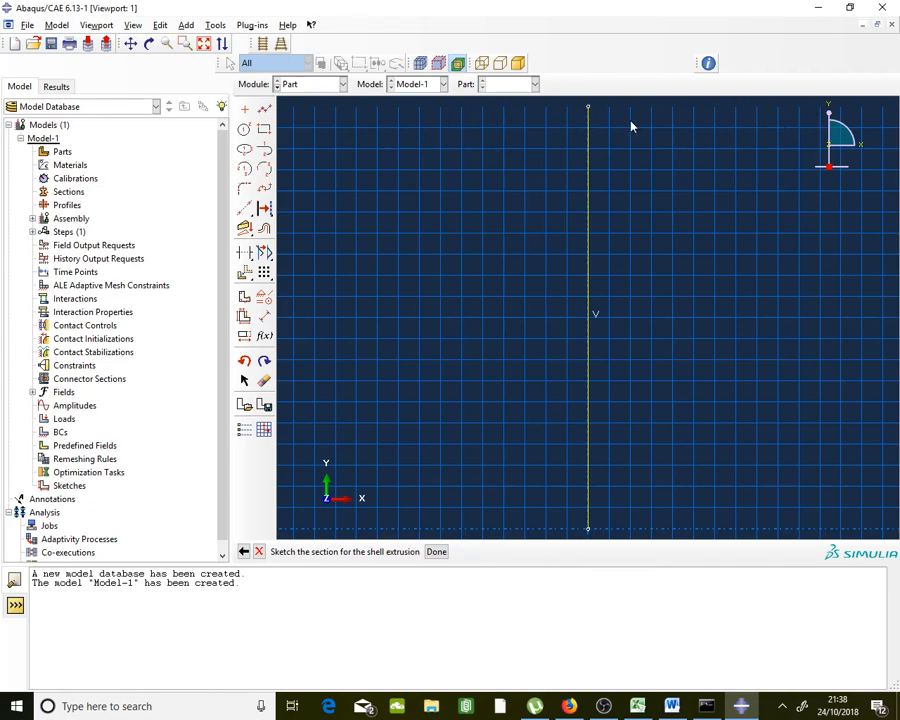
Draw the flange line from 50,100 to -50,100 and finish the sketch
{"action": "left_click", "coordinate": [741, 706]}
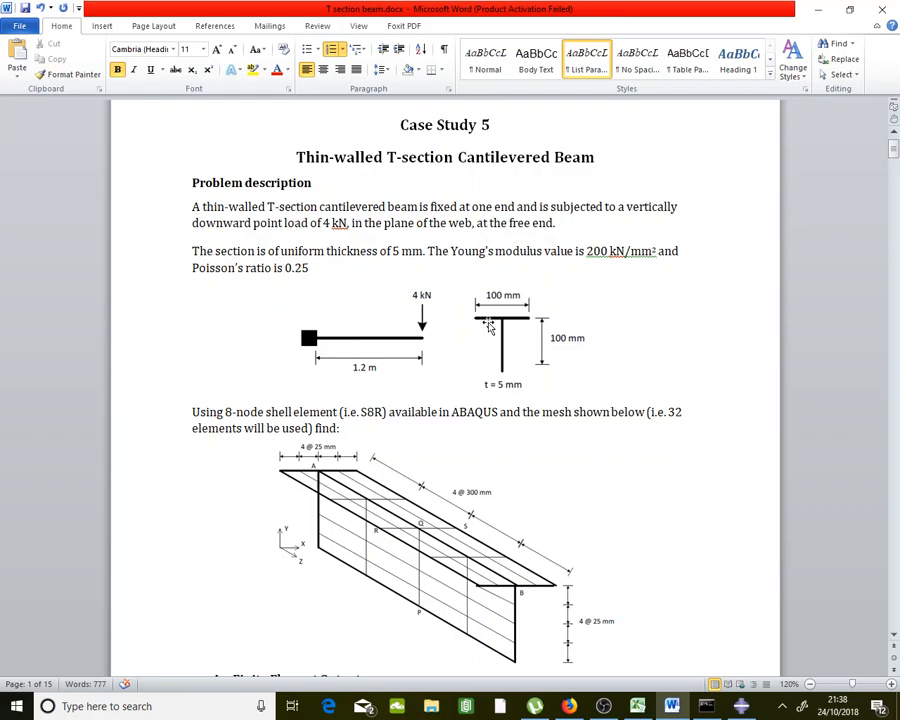
{"action": "left_click", "coordinate": [740, 707]}
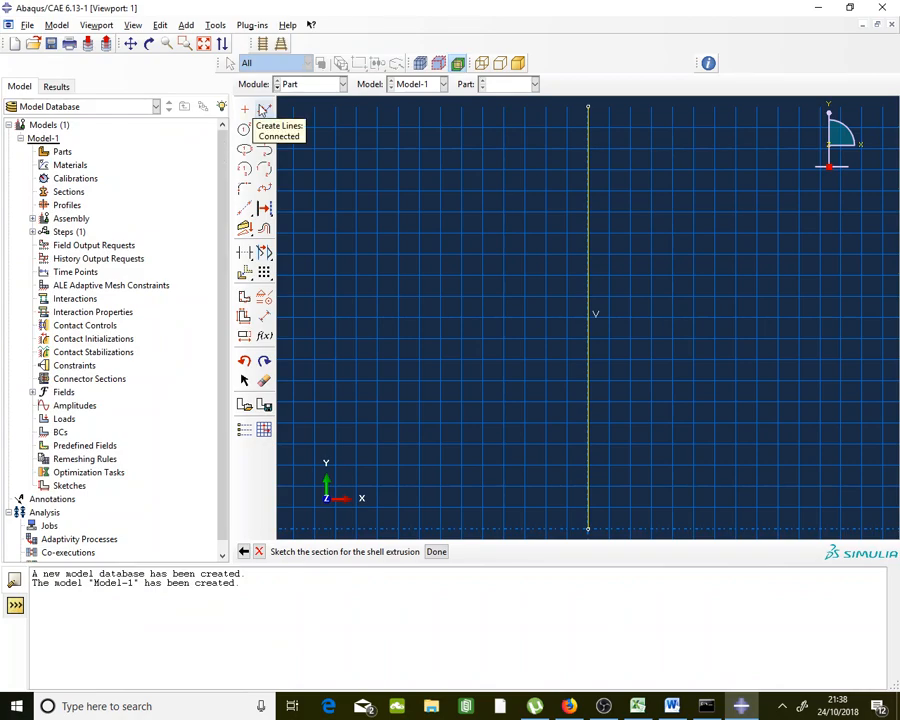
{"action": "left_click", "coordinate": [263, 110]}
{"action": "type", "text": "50,100"}
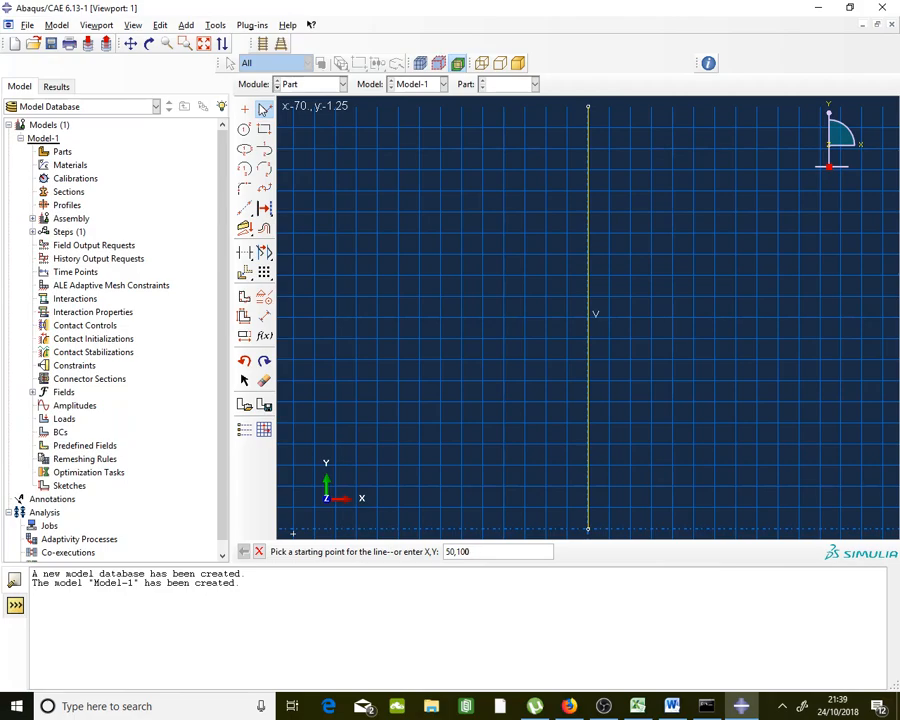
{"action": "key", "text": "Return"}
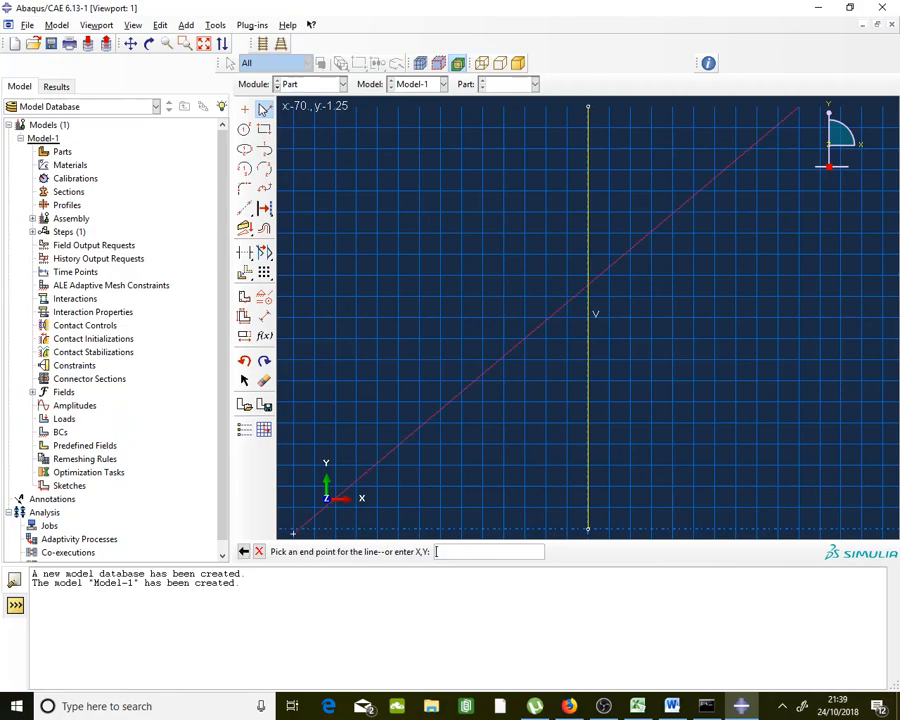
{"action": "type", "text": "-50,100"}
{"action": "key", "text": "Return"}
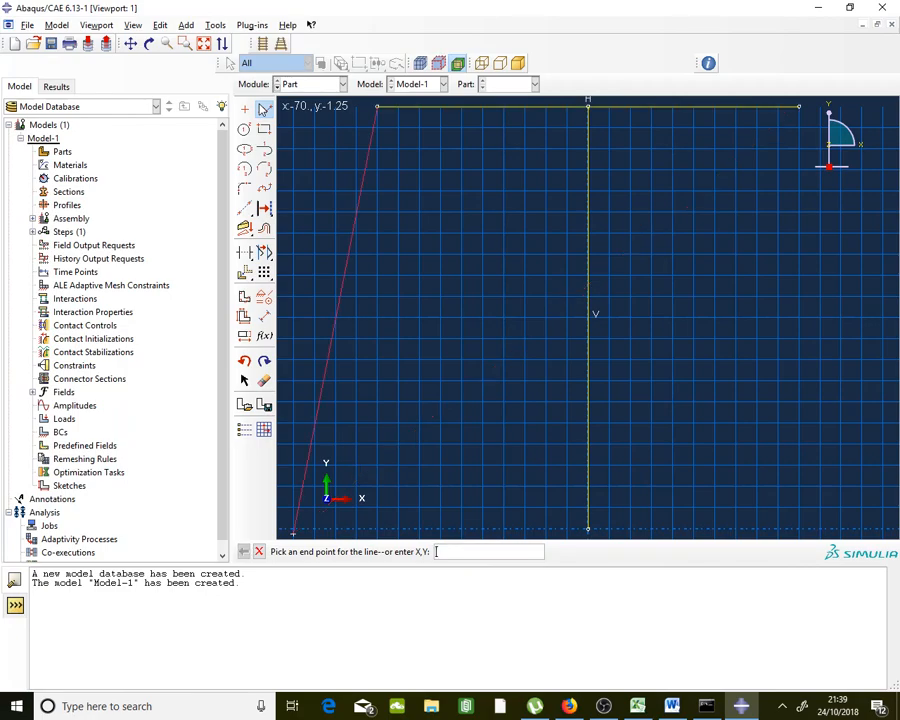
{"action": "left_click", "coordinate": [259, 551]}
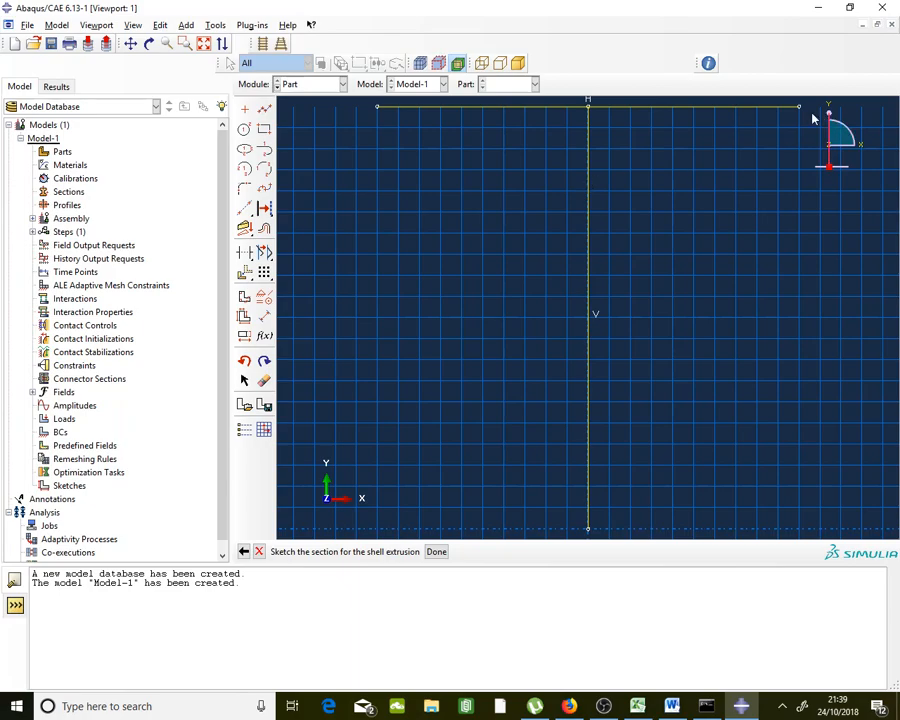
{"action": "left_click", "coordinate": [437, 552]}
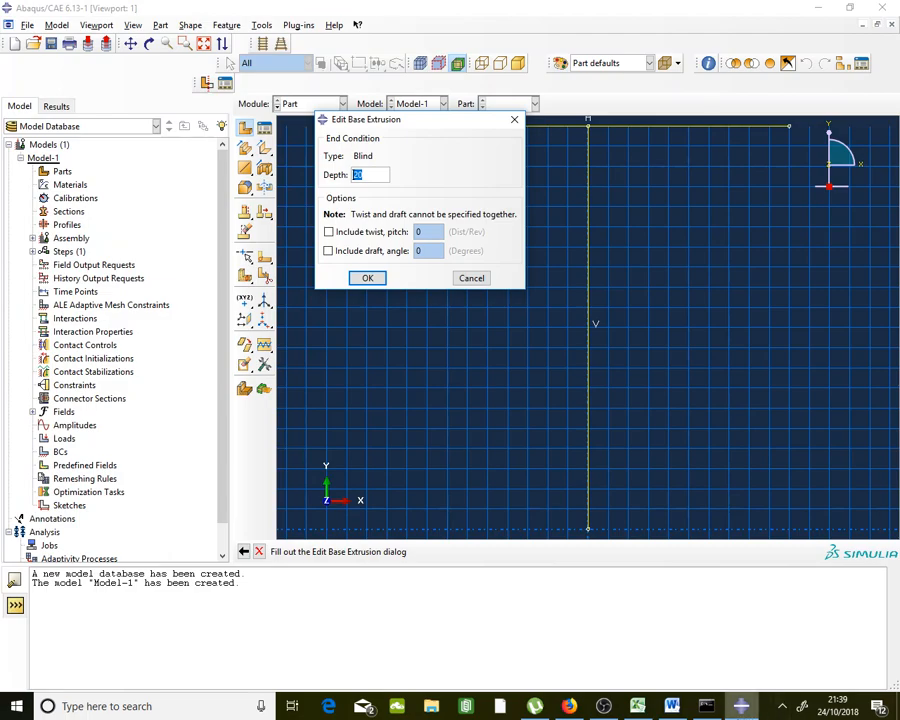
Set the base extrusion depth to 1200 and create the beam part
{"action": "left_click", "coordinate": [671, 706]}
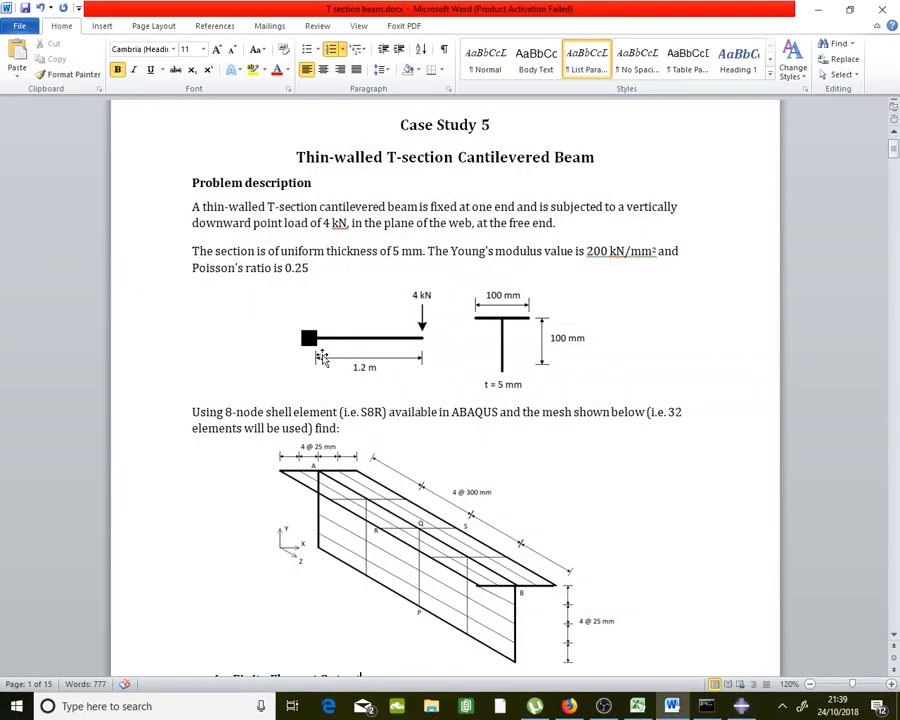
{"action": "left_click", "coordinate": [741, 706]}
{"action": "left_click_drag", "start_coordinate": [366, 174], "coordinate": [333, 175]}
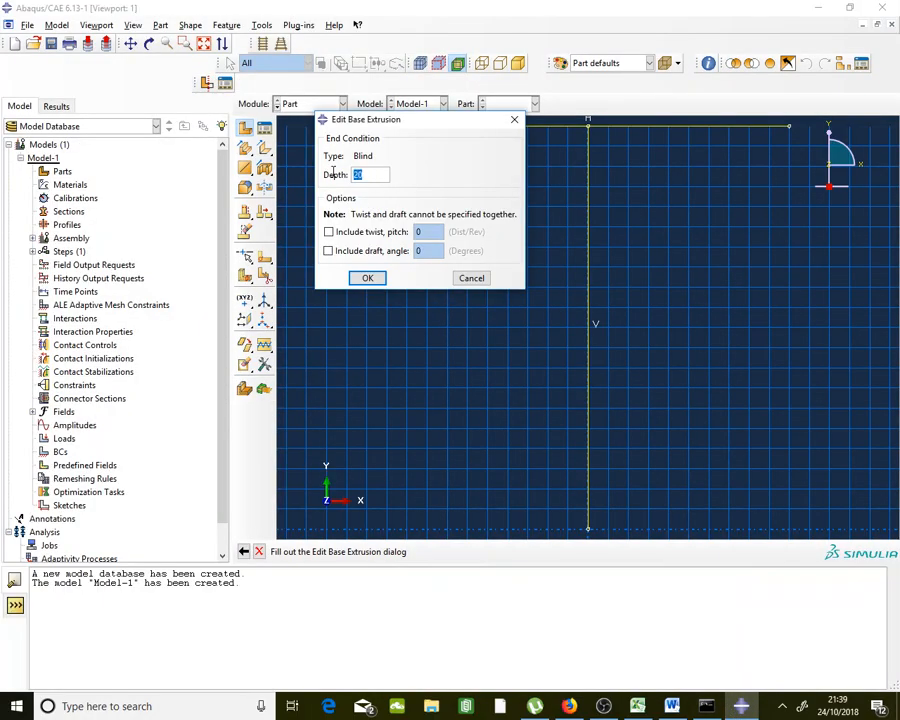
{"action": "type", "text": "1200"}
{"action": "left_click", "coordinate": [364, 284]}
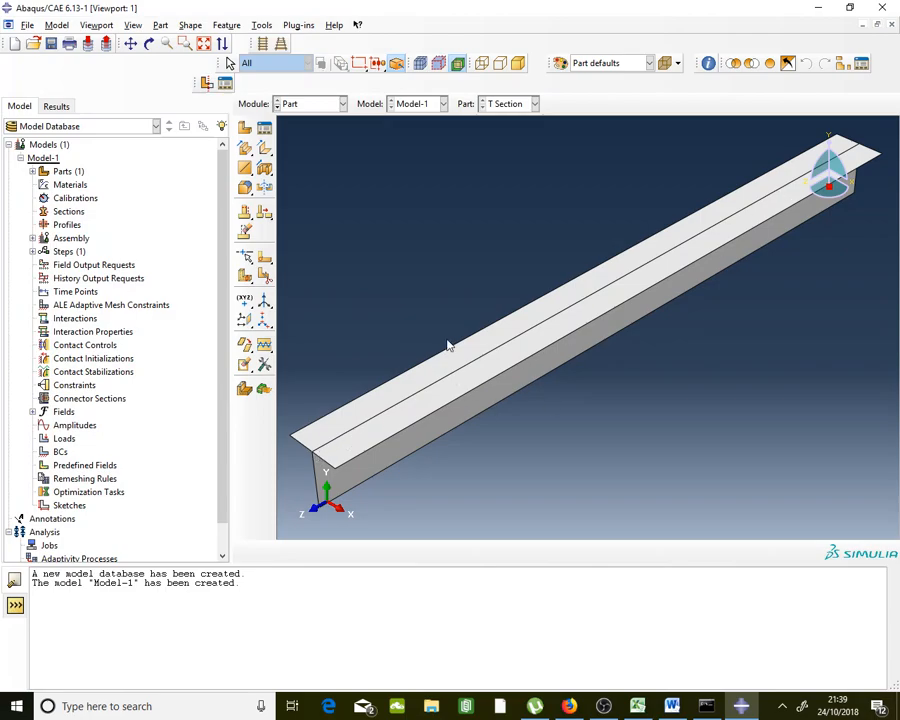
Save the model database under the name 'T section'
{"action": "left_click", "coordinate": [50, 45]}
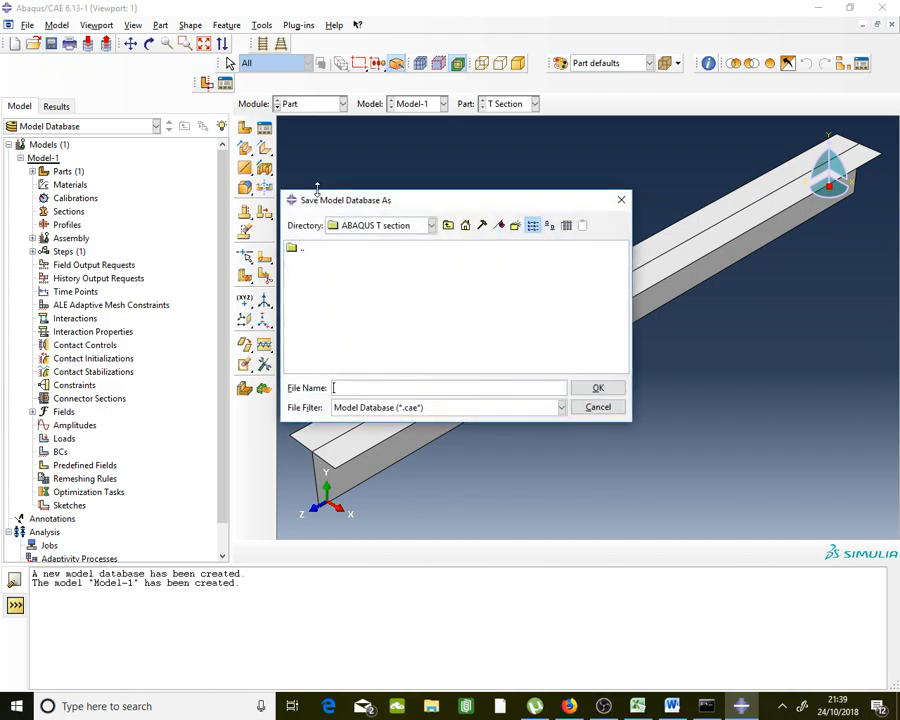
{"action": "type", "text": "T"}
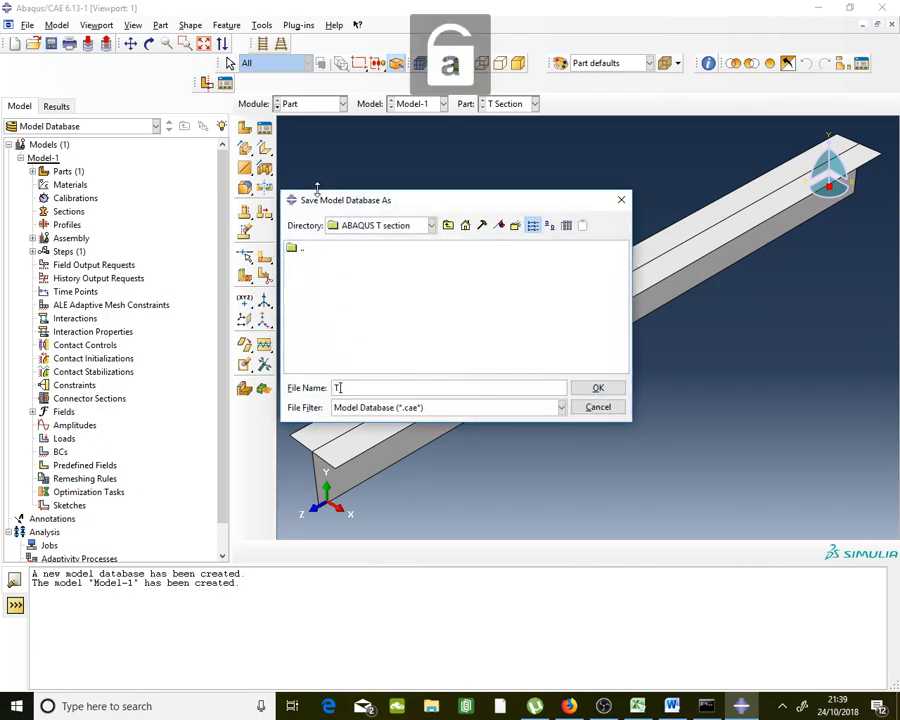
{"action": "type", "text": " section"}
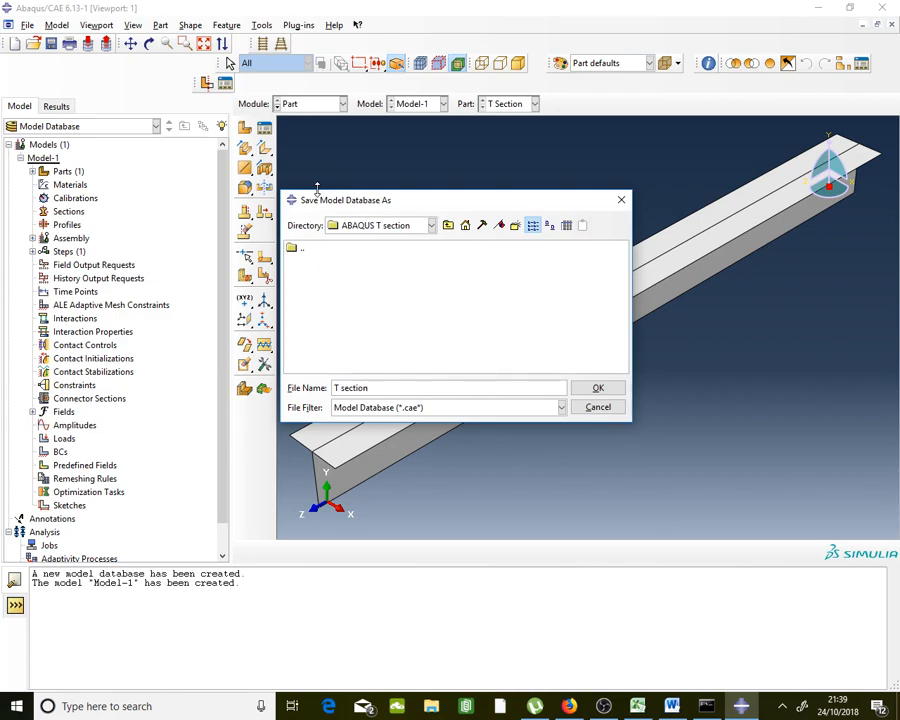
{"action": "left_click", "coordinate": [610, 393]}
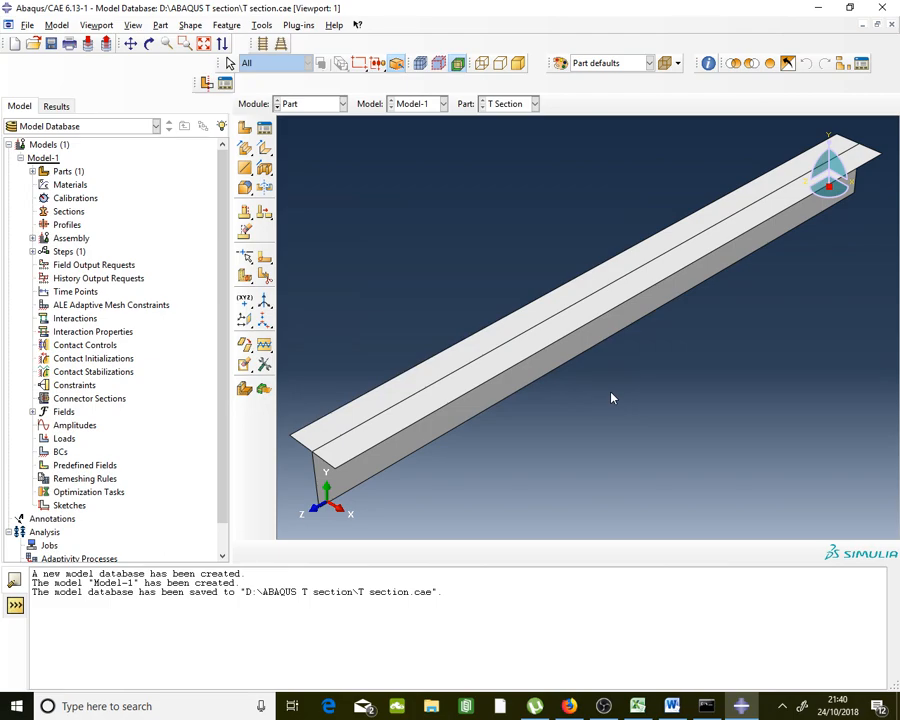
Switch to the Property module and start a new material named Steel
{"action": "left_click", "coordinate": [331, 106]}
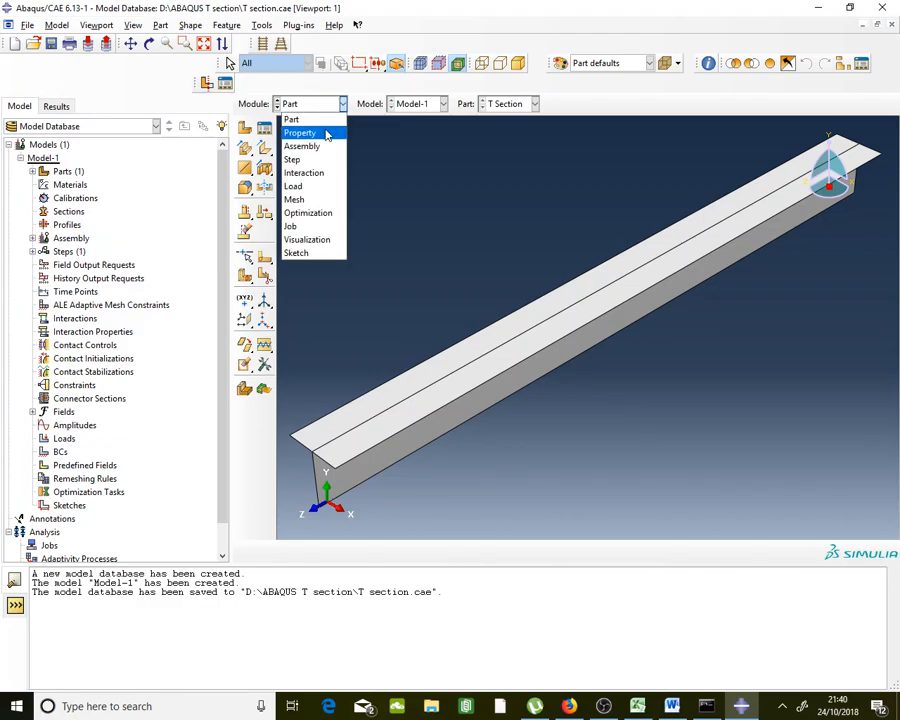
{"action": "left_click", "coordinate": [326, 134]}
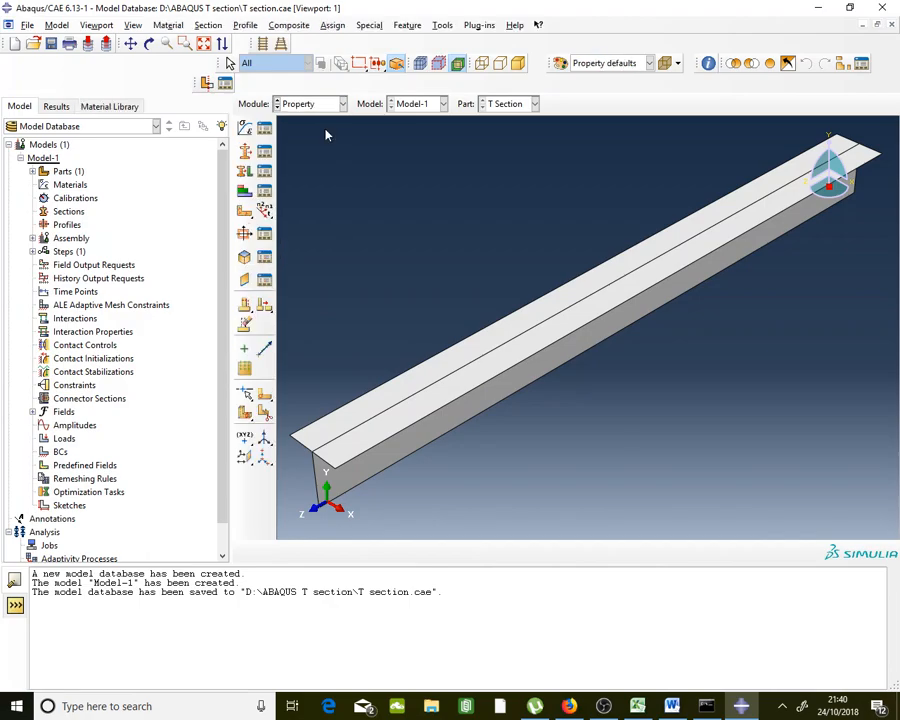
{"action": "left_click", "coordinate": [266, 132]}
{"action": "left_click_drag", "start_coordinate": [695, 302], "coordinate": [241, 168]}
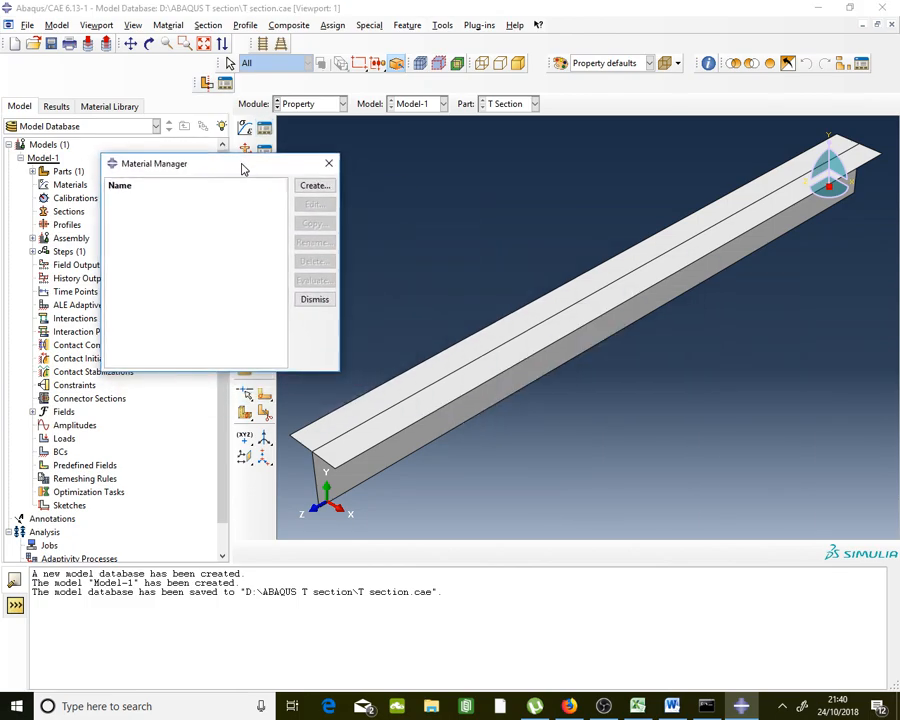
{"action": "left_click", "coordinate": [312, 190]}
{"action": "left_click_drag", "start_coordinate": [459, 111], "coordinate": [383, 123]}
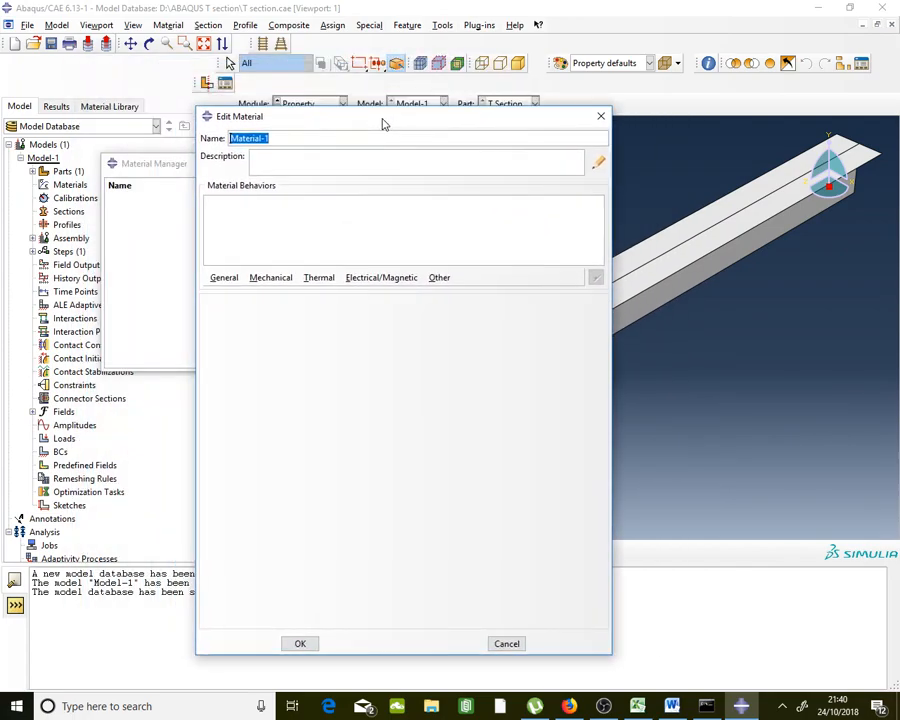
{"action": "type", "text": "Steel"}
Give Steel elastic behaviour with Young's modulus 200000 and Poisson's ratio 0.35
{"action": "left_click", "coordinate": [282, 284]}
{"action": "mouse_move", "coordinate": [287, 296]}
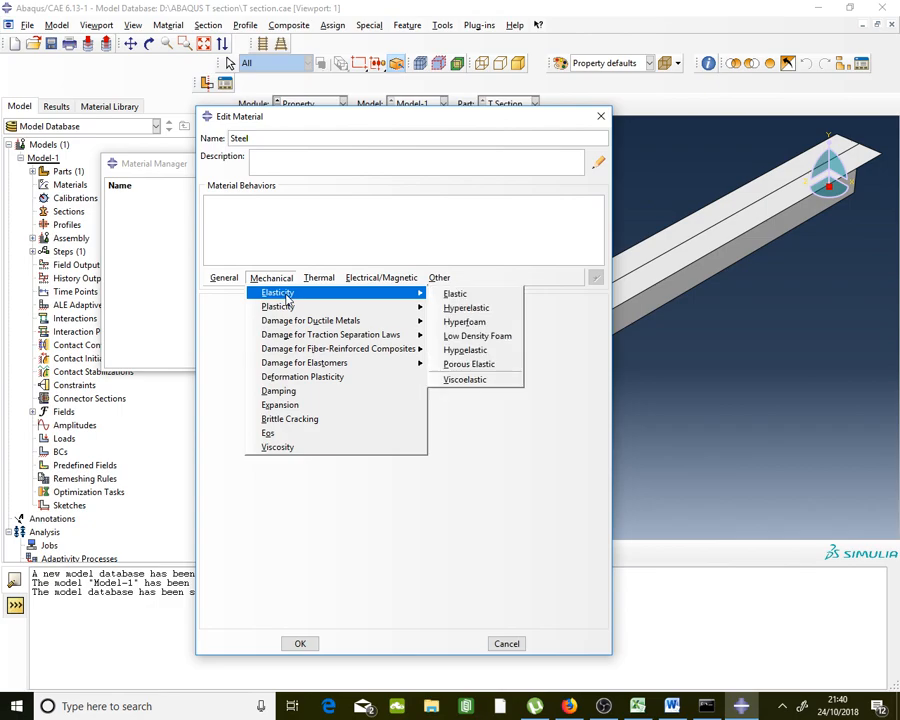
{"action": "left_click", "coordinate": [470, 297]}
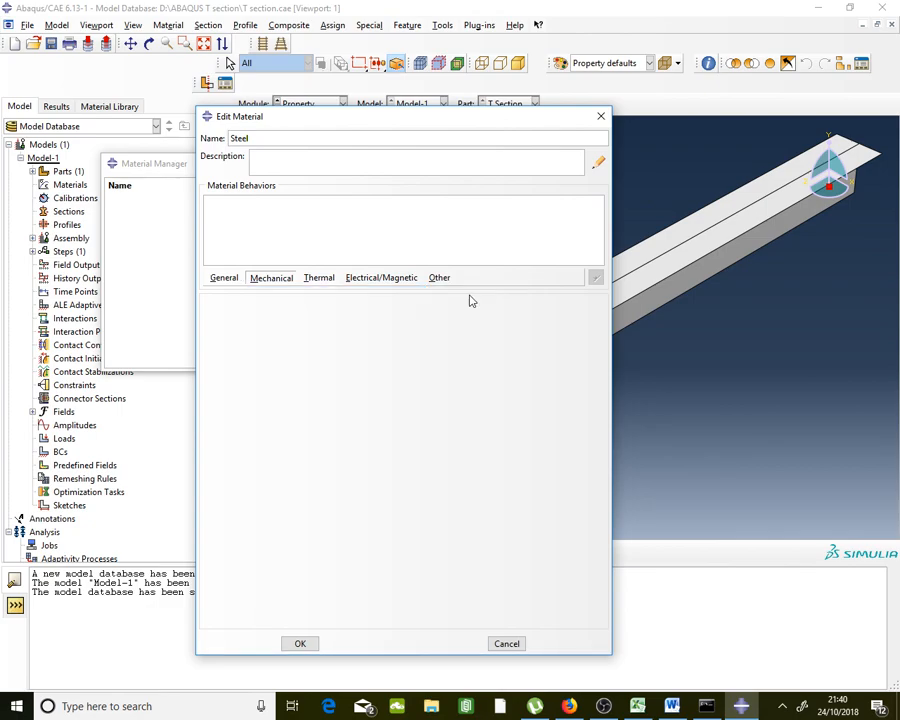
{"action": "left_click", "coordinate": [267, 470]}
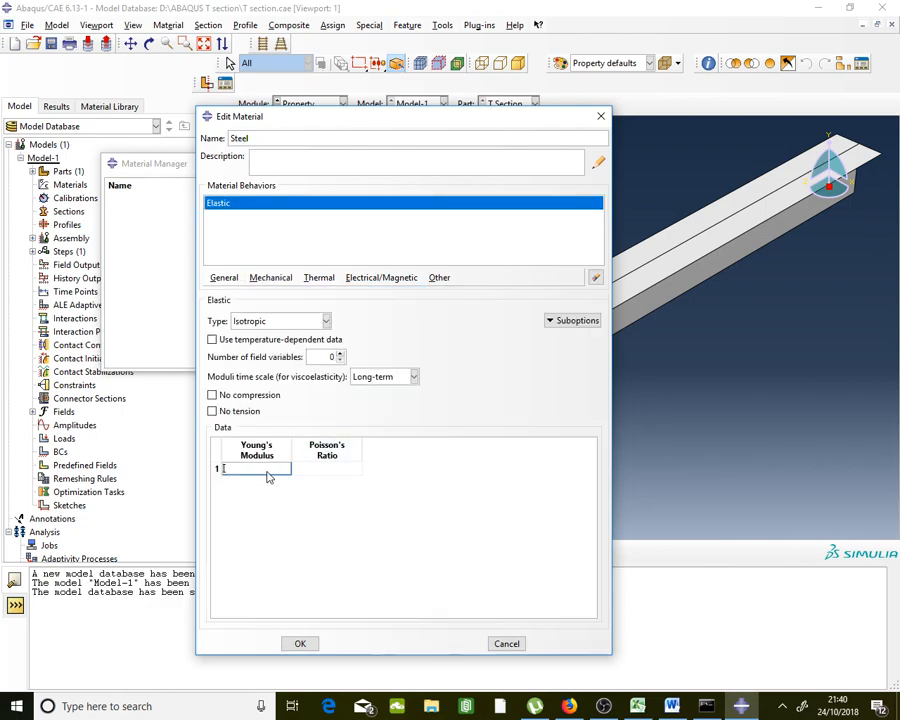
{"action": "type", "text": "200000"}
{"action": "left_click", "coordinate": [307, 470]}
{"action": "type", "text": "0.3"}
{"action": "type", "text": "5"}
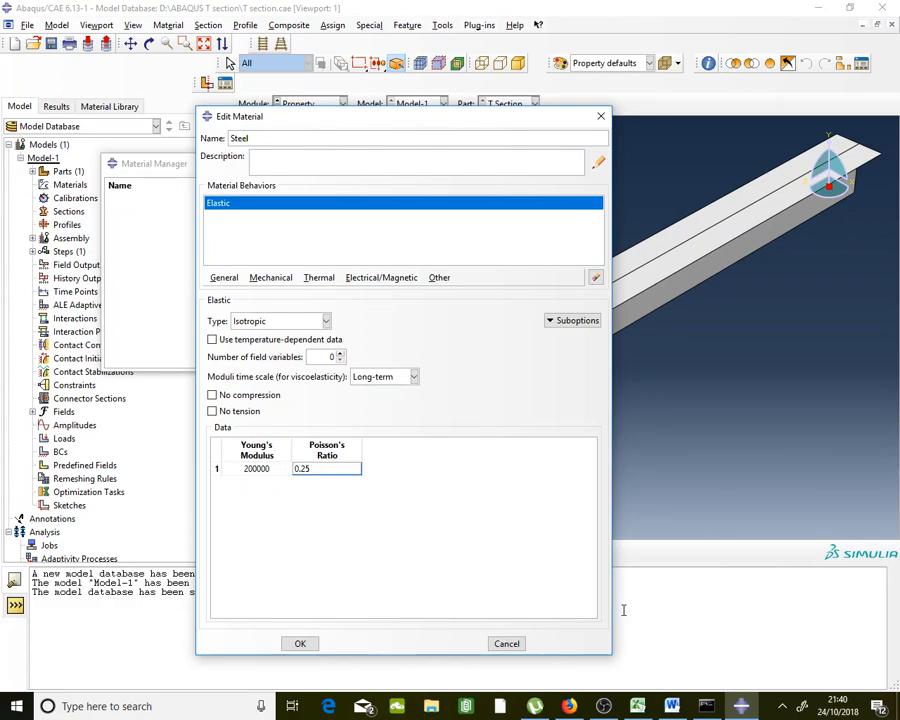
{"action": "left_click", "coordinate": [673, 707]}
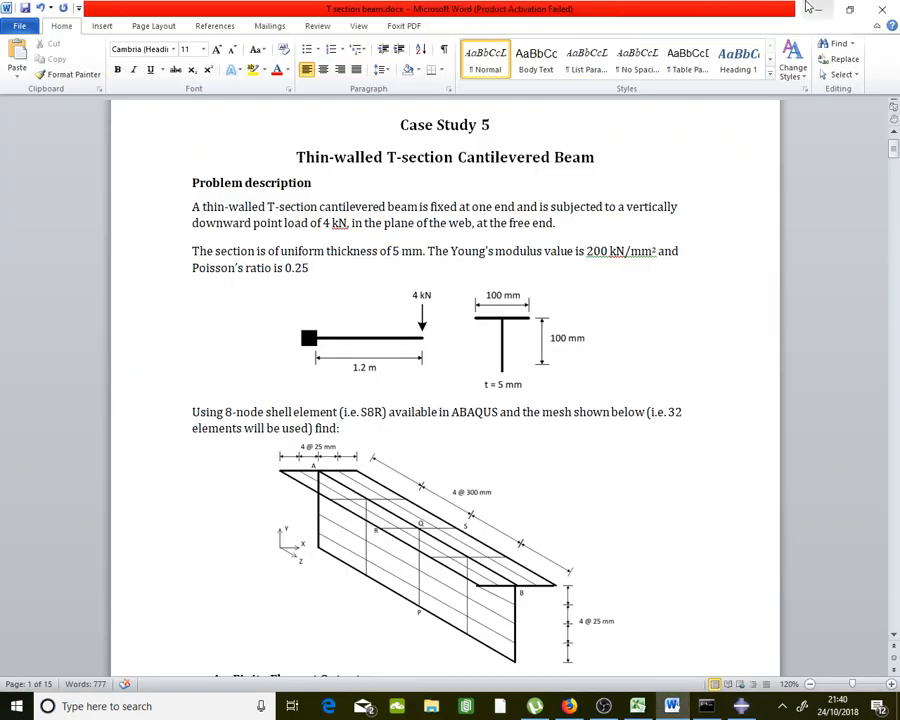
{"action": "key", "text": "alt+Tab"}
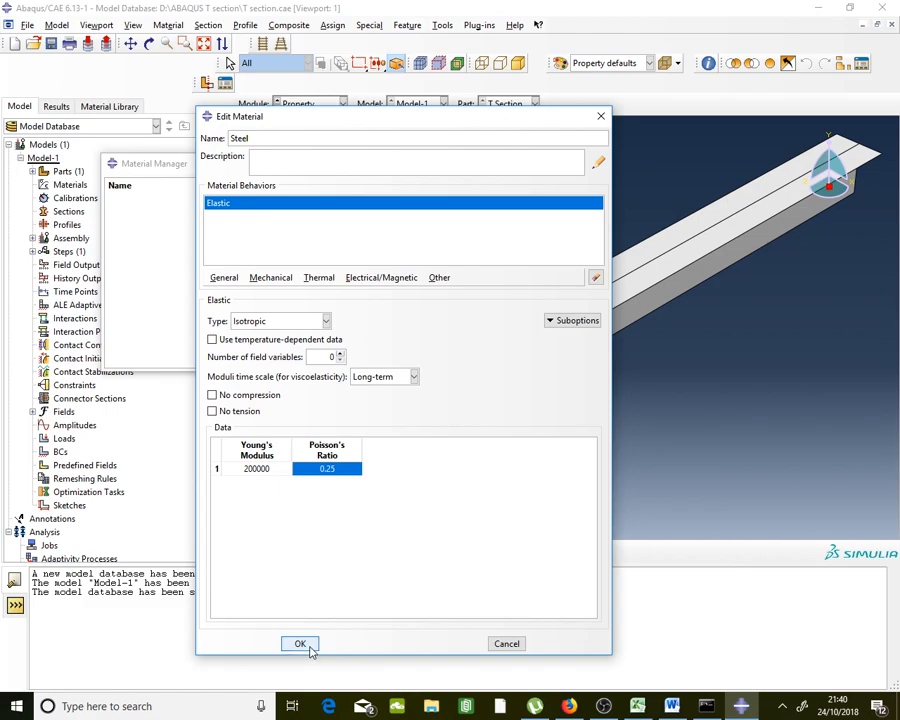
{"action": "left_click", "coordinate": [309, 645]}
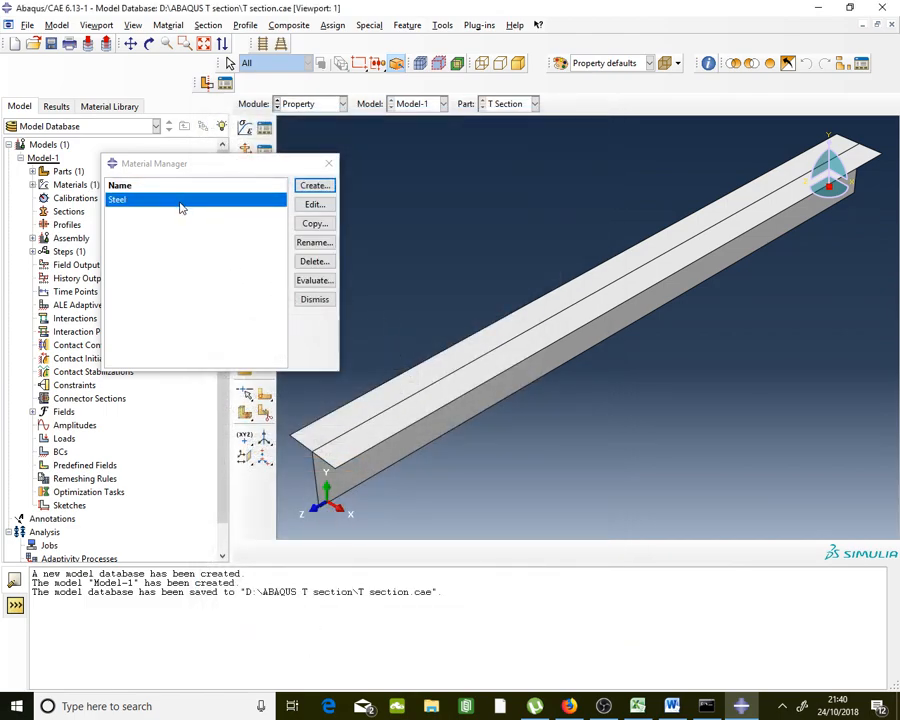
{"action": "left_click", "coordinate": [315, 300]}
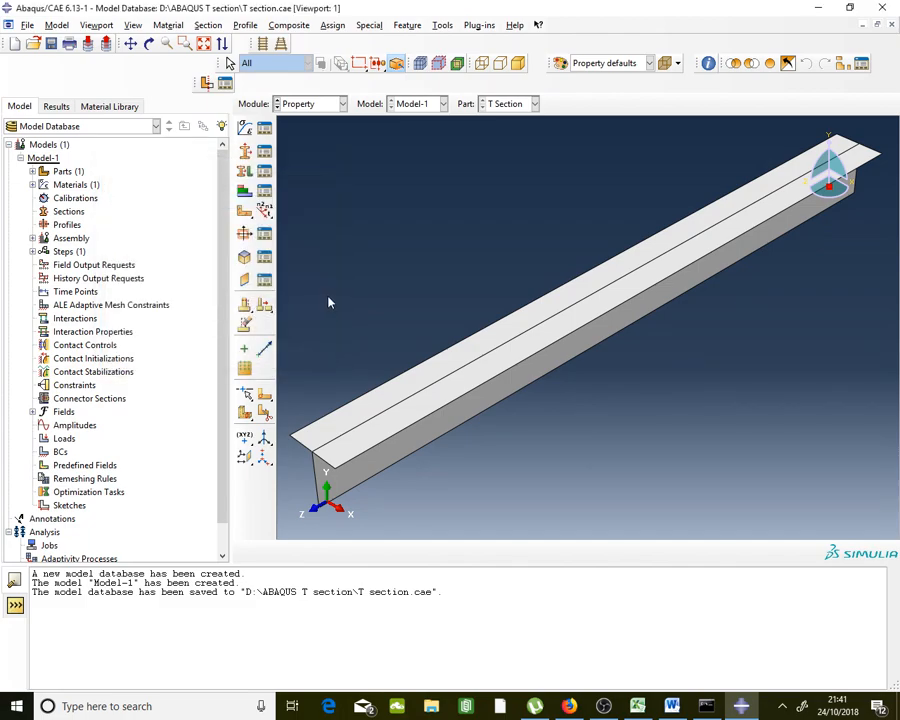
Create a homogeneous shell section named T-section and proceed to its settings
{"action": "left_click", "coordinate": [266, 158]}
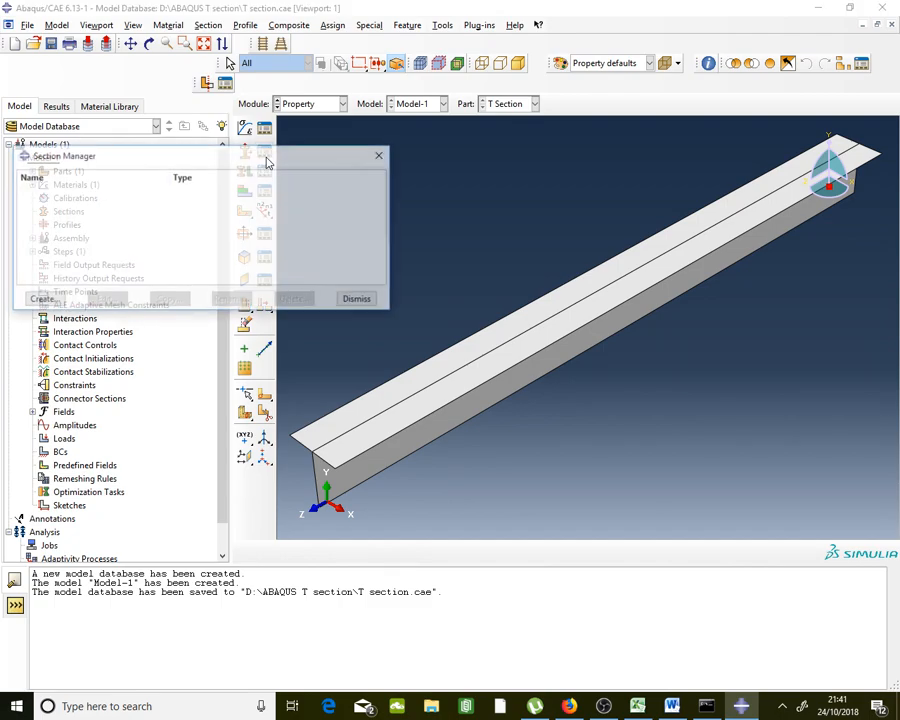
{"action": "left_click", "coordinate": [60, 305]}
{"action": "type", "text": "T"}
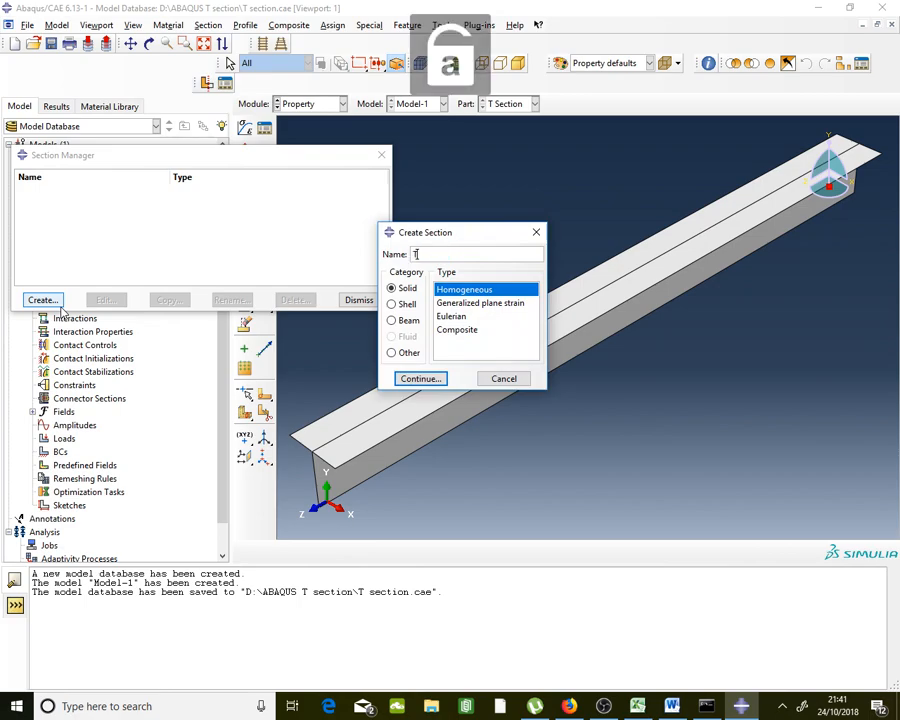
{"action": "type", "text": "-section"}
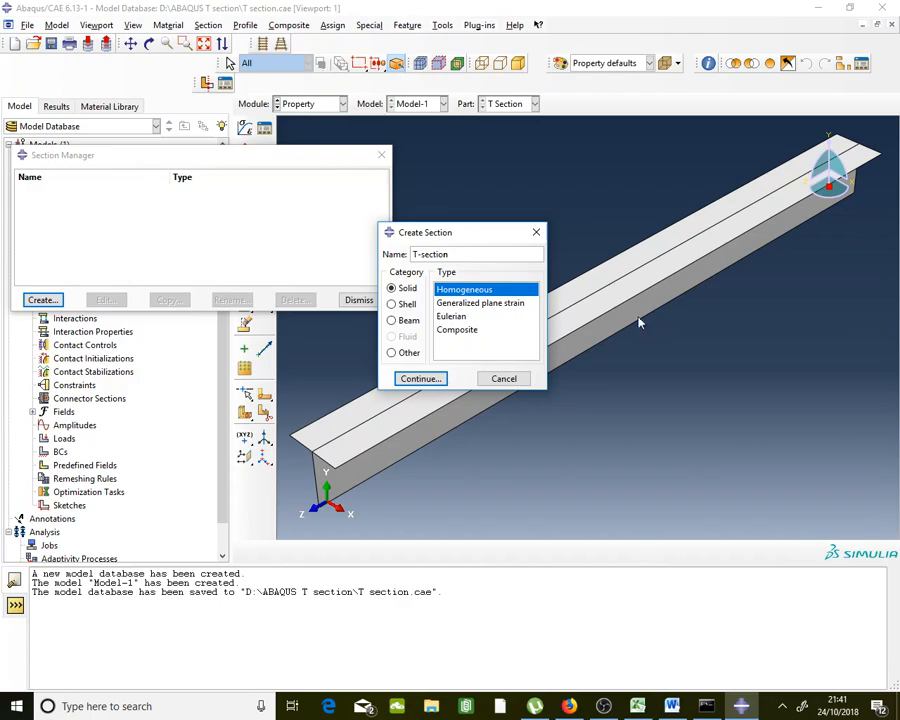
{"action": "left_click", "coordinate": [407, 289]}
{"action": "left_click", "coordinate": [401, 304]}
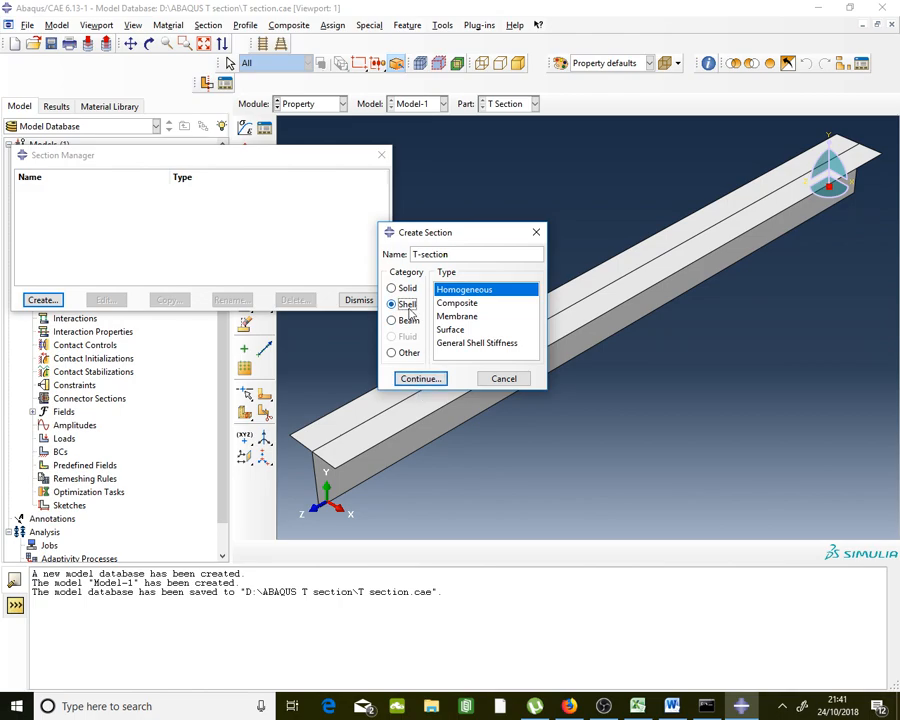
{"action": "left_click", "coordinate": [440, 384]}
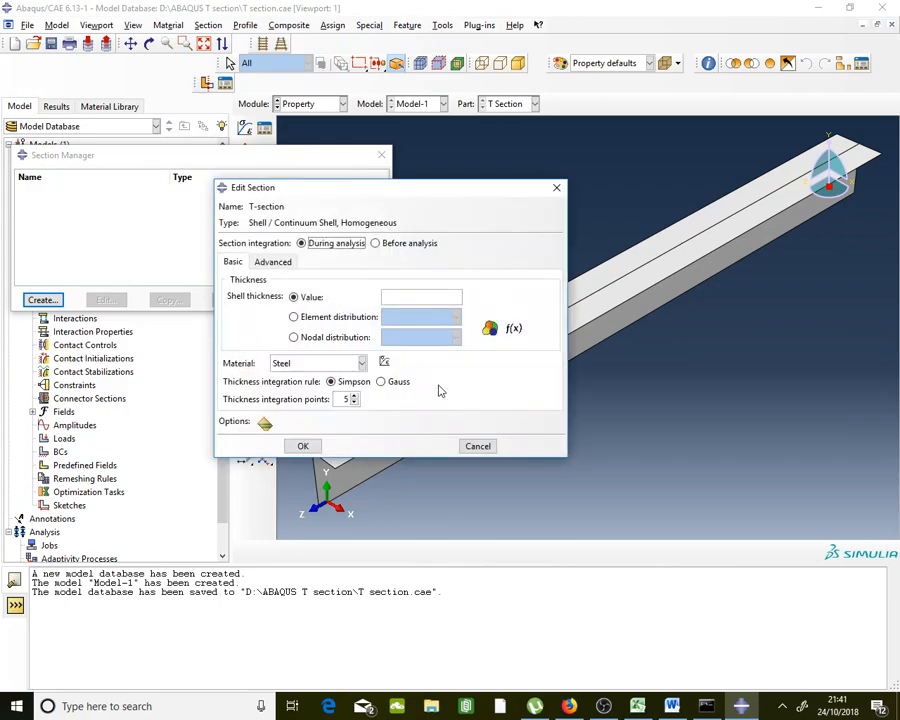
Set the T-section shell thickness to 5 and save the section
{"action": "left_click", "coordinate": [415, 299]}
{"action": "type", "text": "5"}
{"action": "left_click_drag", "start_coordinate": [404, 195], "coordinate": [205, 186]}
{"action": "scroll", "coordinate": [701, 253], "scroll_direction": "up", "scroll_amount": 4}
{"action": "scroll", "coordinate": [574, 357], "scroll_direction": "down", "scroll_amount": 6}
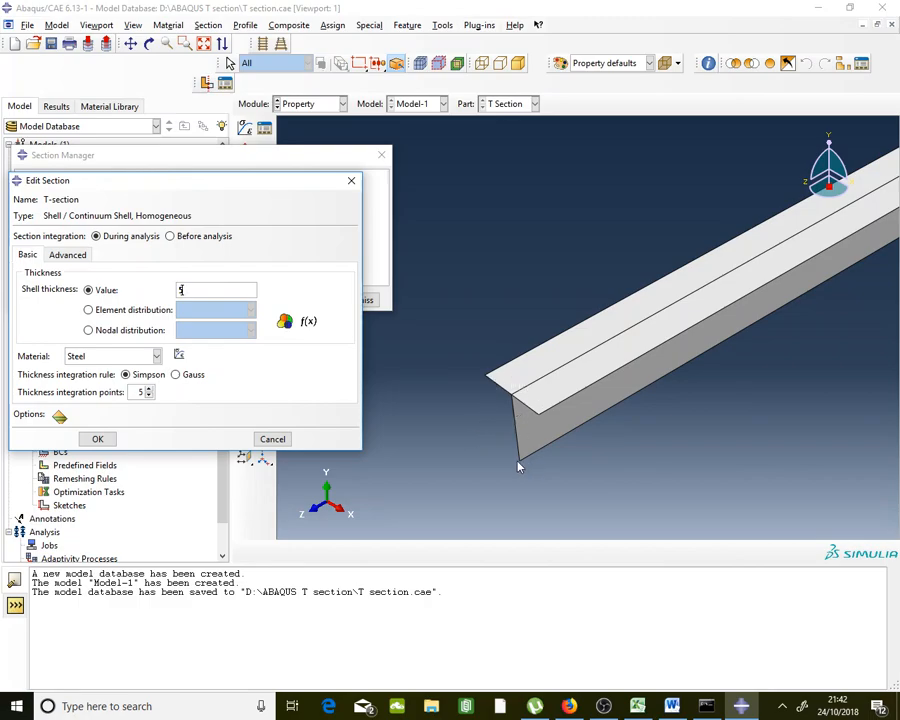
{"action": "left_click", "coordinate": [104, 440]}
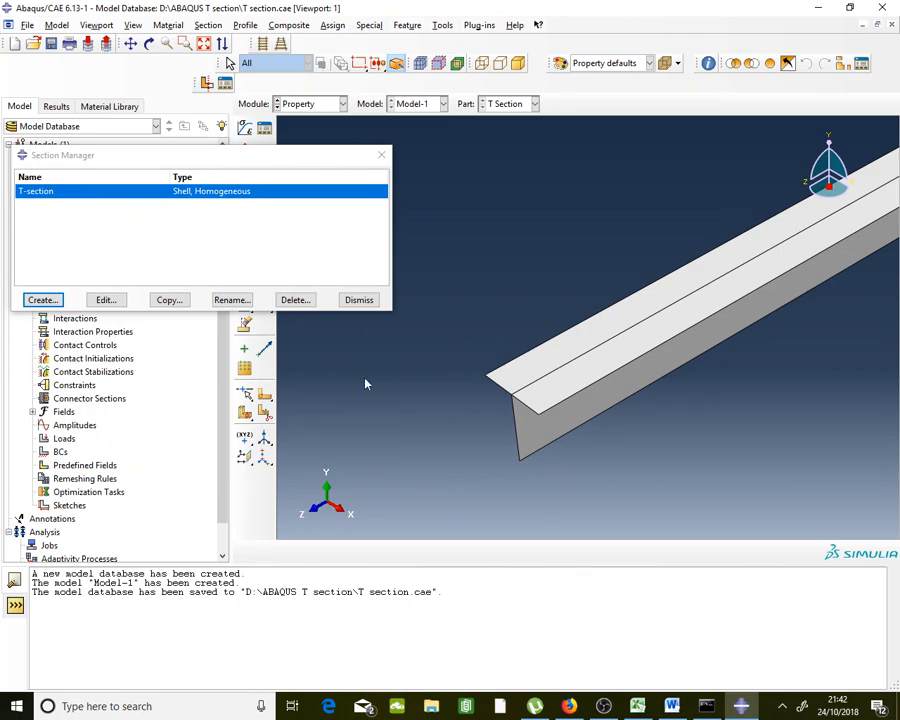
Discard the unwanted extra Section-2 without saving and close the Section Manager
{"action": "left_click", "coordinate": [55, 306]}
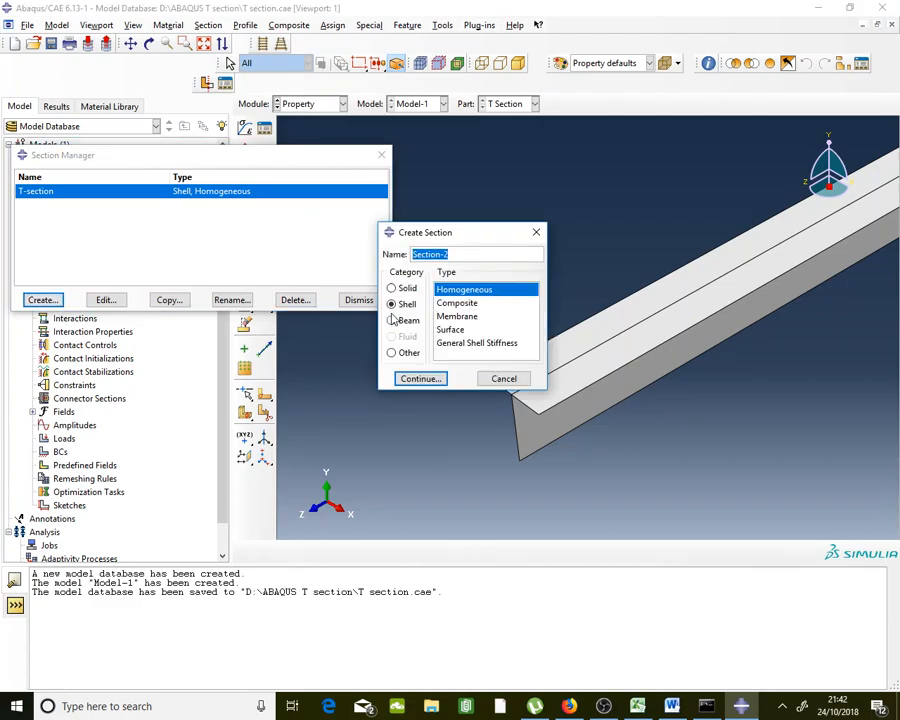
{"action": "left_click", "coordinate": [420, 378]}
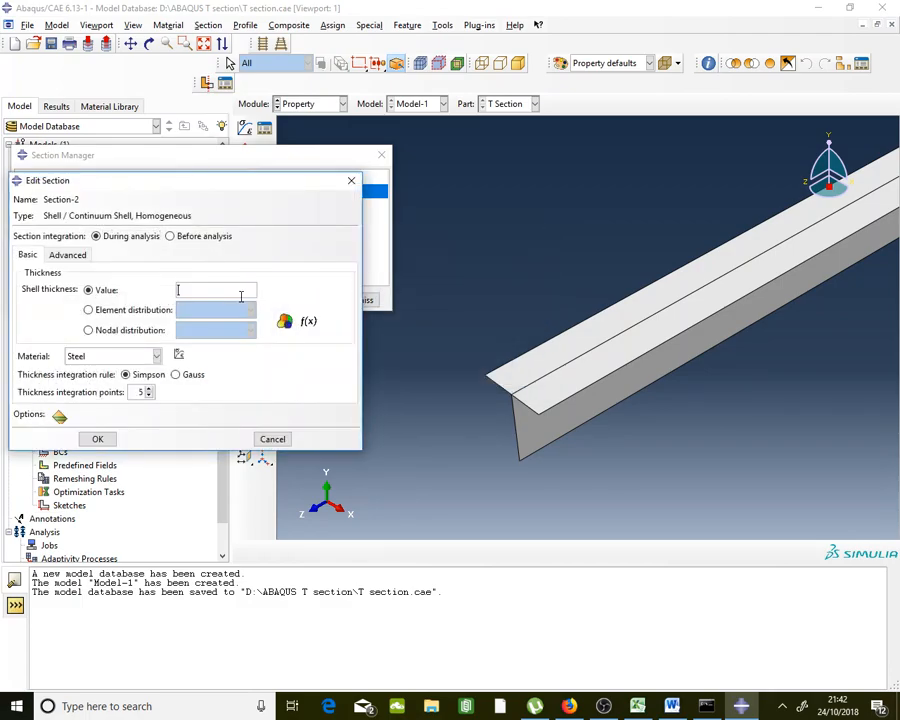
{"action": "left_click", "coordinate": [271, 439]}
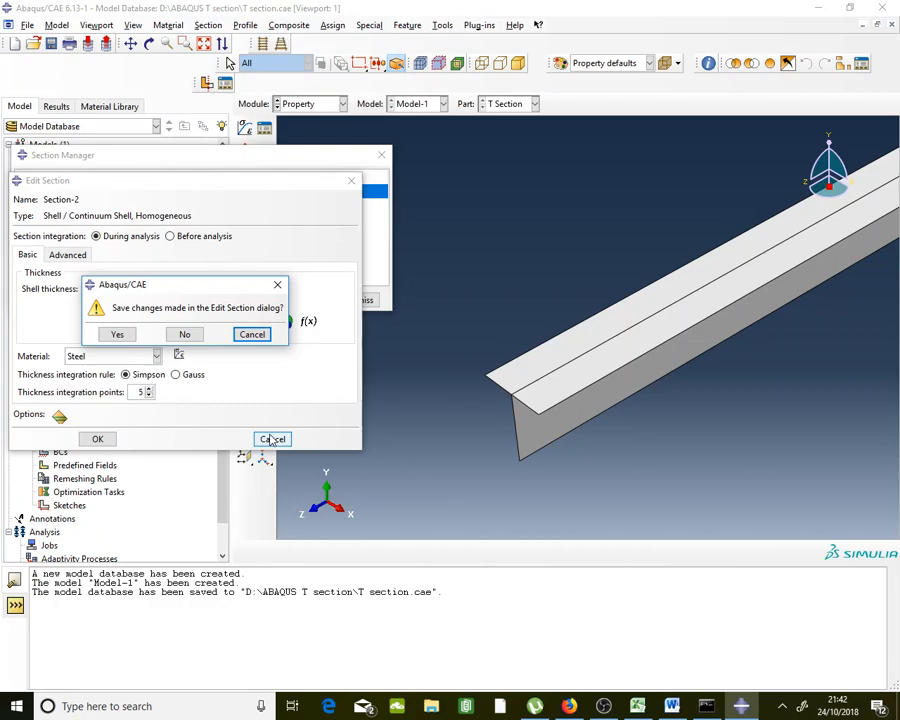
{"action": "left_click", "coordinate": [182, 334]}
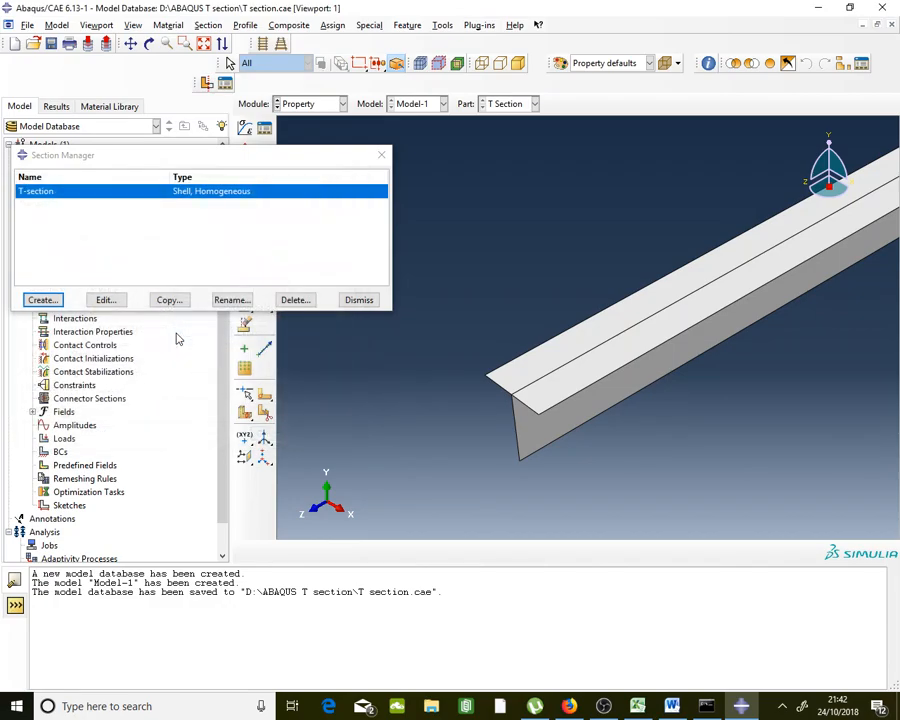
{"action": "left_click", "coordinate": [358, 300]}
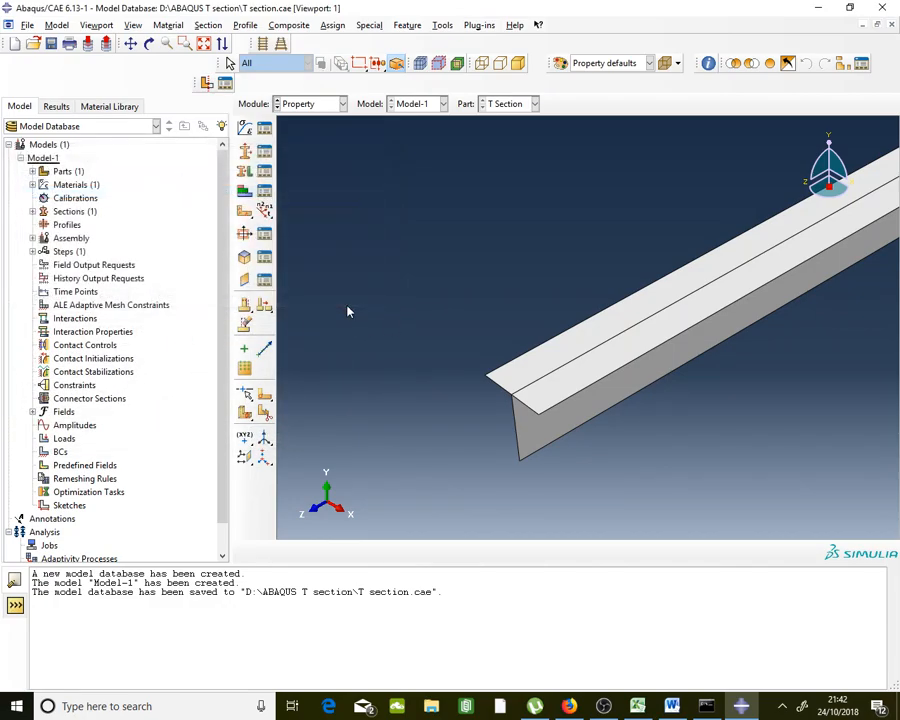
Assign the T-section shell section to the whole box-selected T Section beam
{"action": "left_click", "coordinate": [266, 174]}
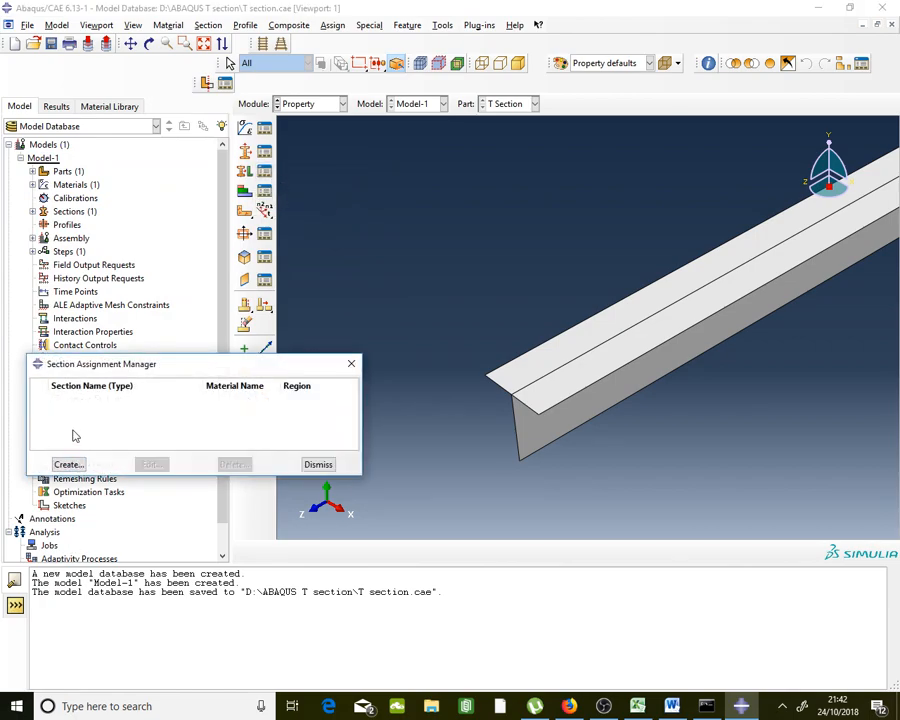
{"action": "left_click", "coordinate": [68, 464]}
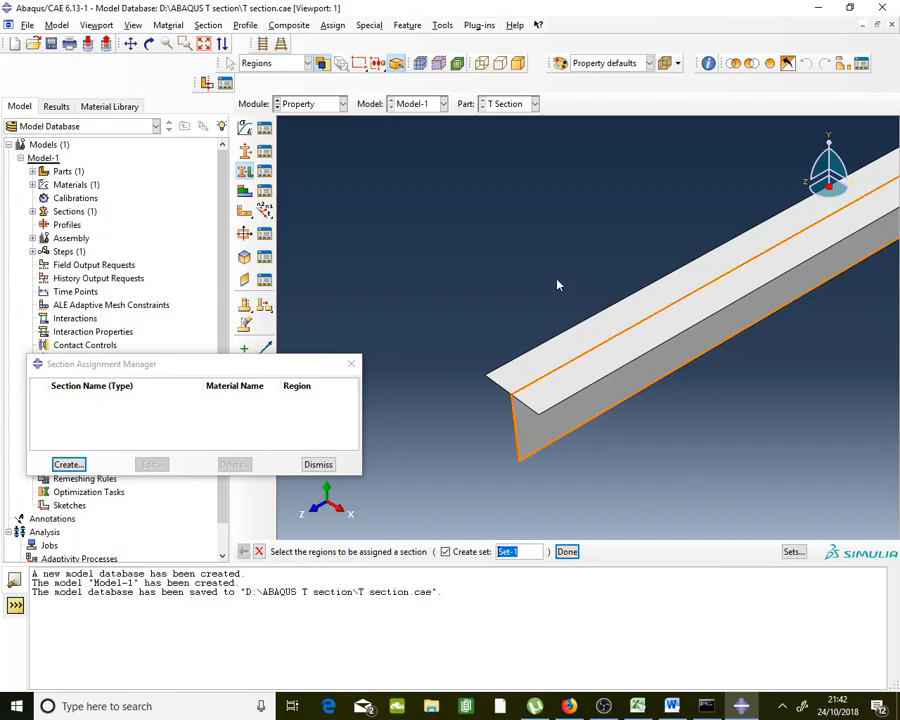
{"action": "left_click_drag", "start_coordinate": [572, 266], "coordinate": [450, 520]}
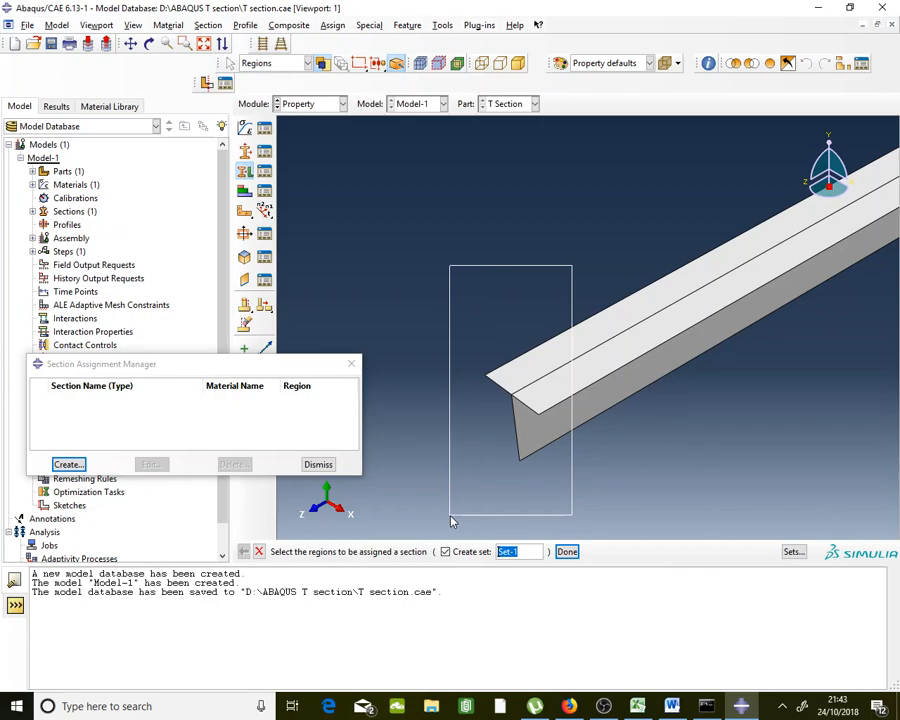
{"action": "left_click_drag", "start_coordinate": [450, 520], "coordinate": [450, 520]}
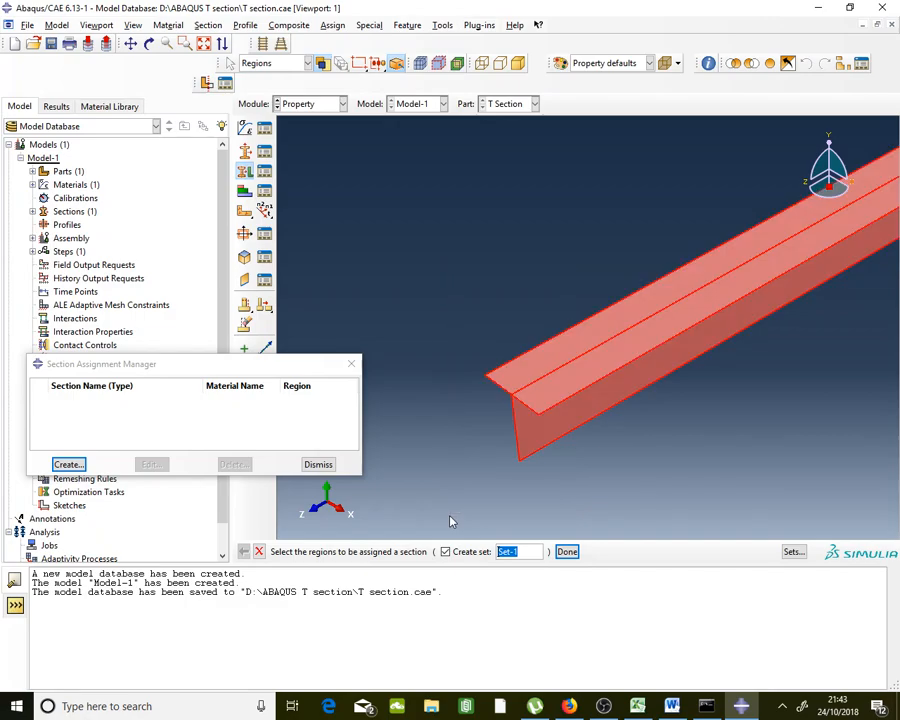
{"action": "left_click", "coordinate": [567, 551]}
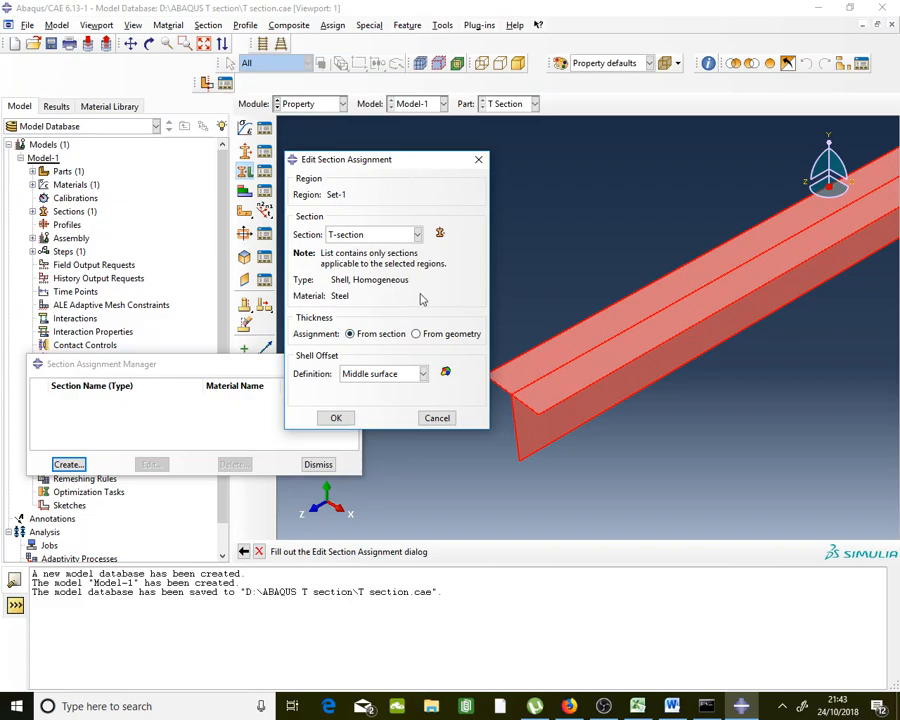
{"action": "left_click", "coordinate": [366, 234]}
{"action": "left_click", "coordinate": [366, 234]}
{"action": "left_click", "coordinate": [337, 418]}
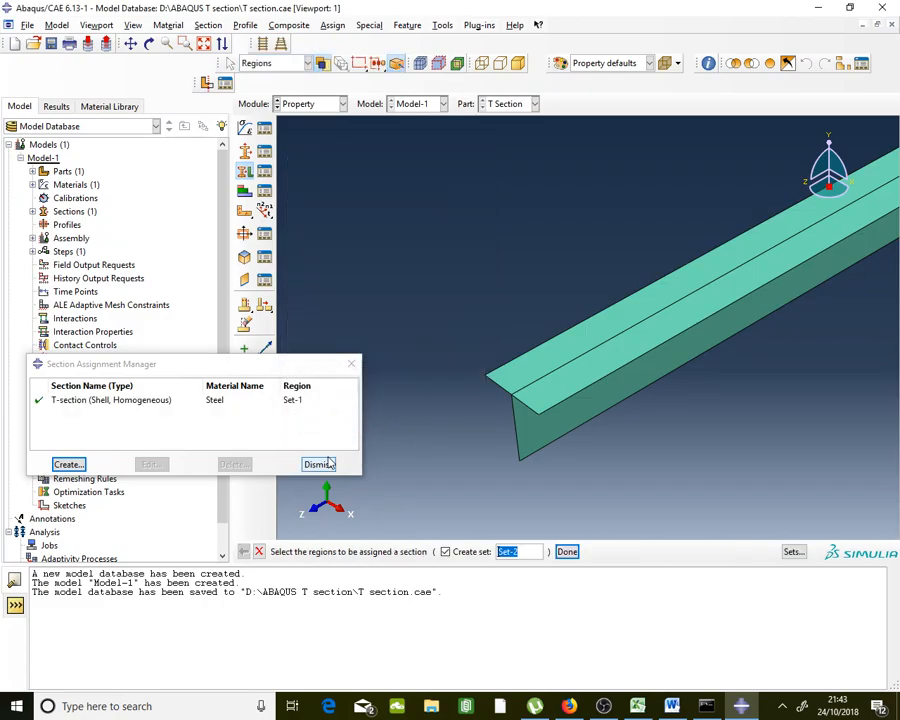
{"action": "left_click", "coordinate": [566, 551]}
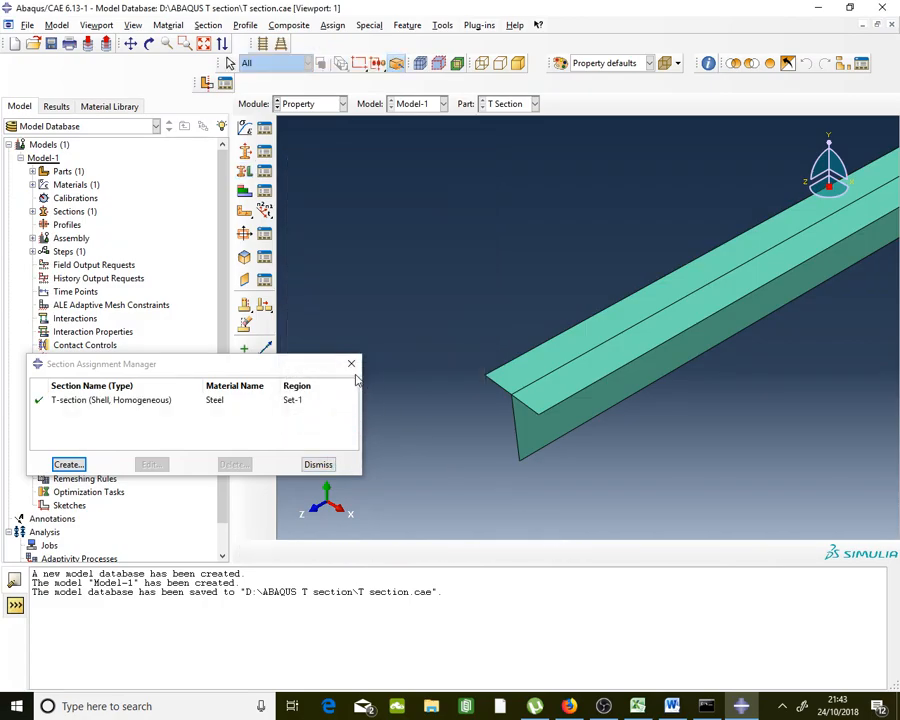
{"action": "left_click", "coordinate": [351, 365]}
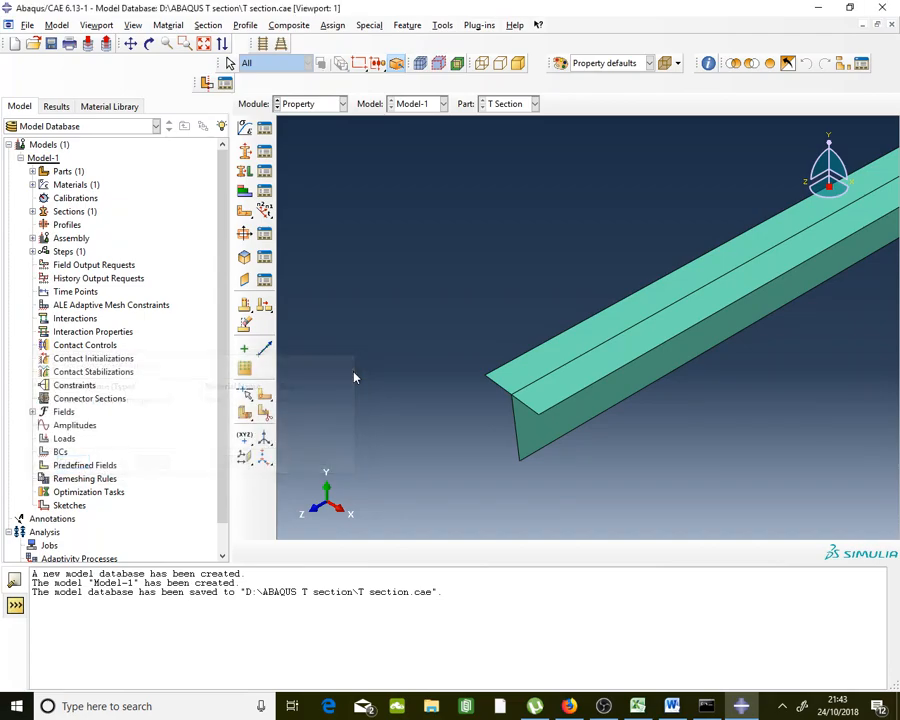
In the Assembly module, create an independent instance of the T Section part
{"action": "left_click", "coordinate": [311, 105]}
{"action": "left_click", "coordinate": [314, 148]}
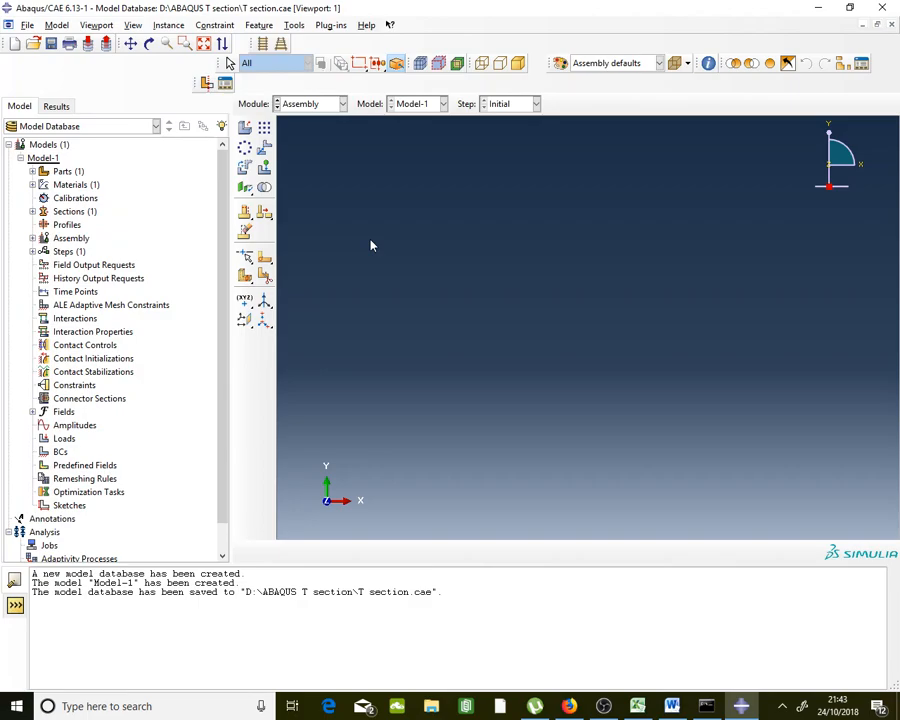
{"action": "left_click", "coordinate": [244, 128]}
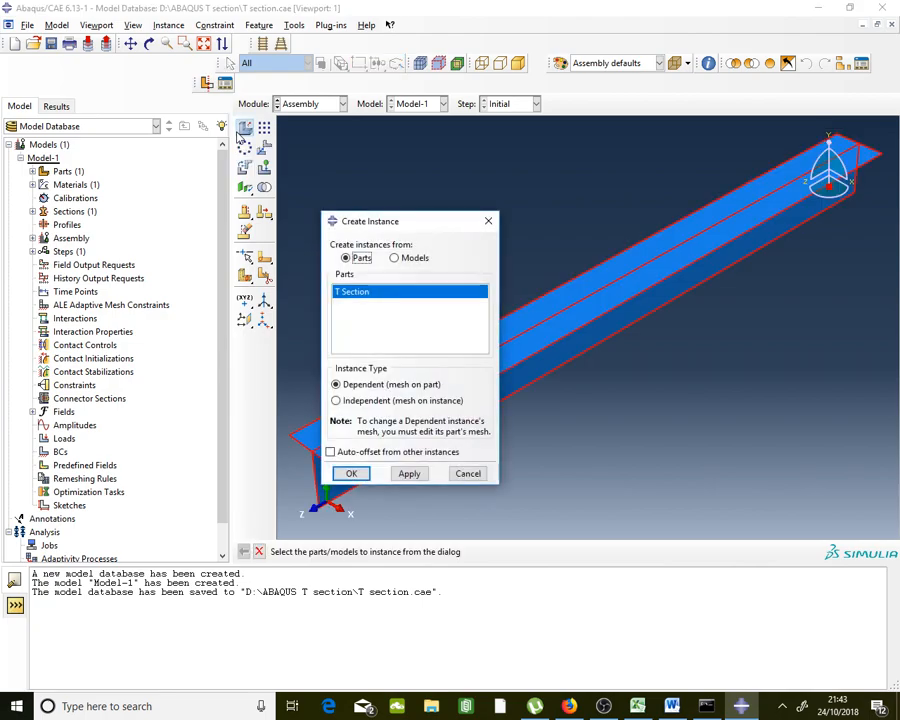
{"action": "left_click", "coordinate": [378, 402]}
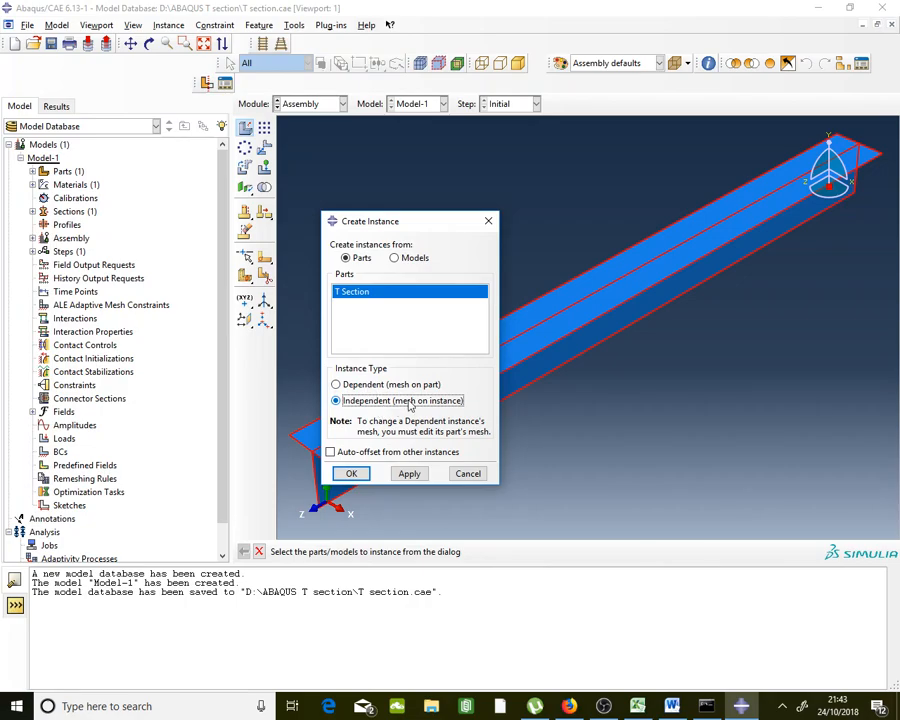
{"action": "left_click", "coordinate": [351, 474]}
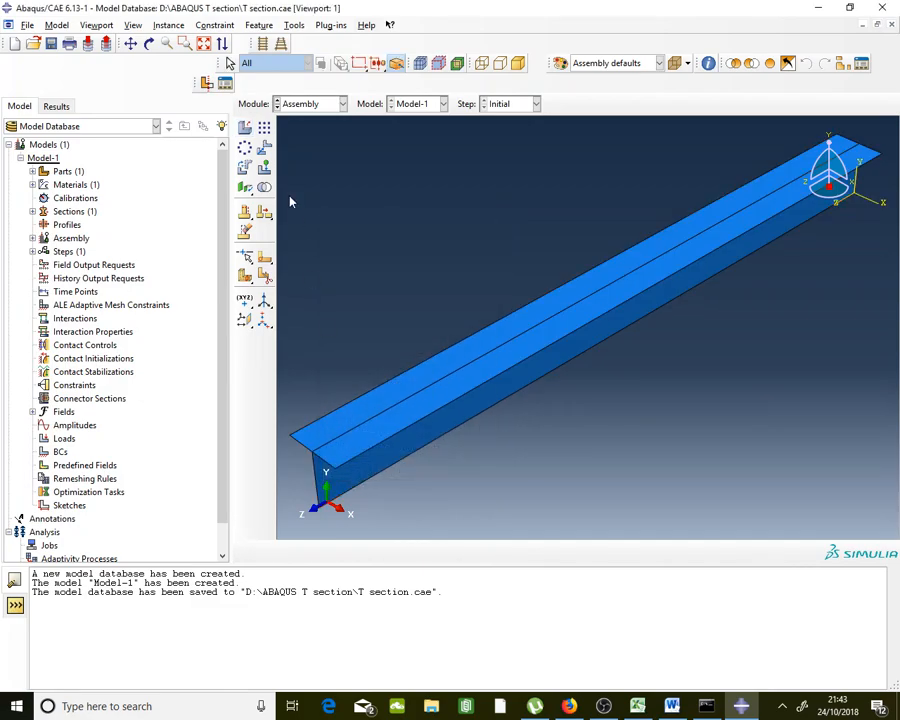
Save the model database with Ctrl+S
{"action": "left_click", "coordinate": [310, 108]}
{"action": "left_click", "coordinate": [310, 110]}
{"action": "key", "text": "ctrl+s"}
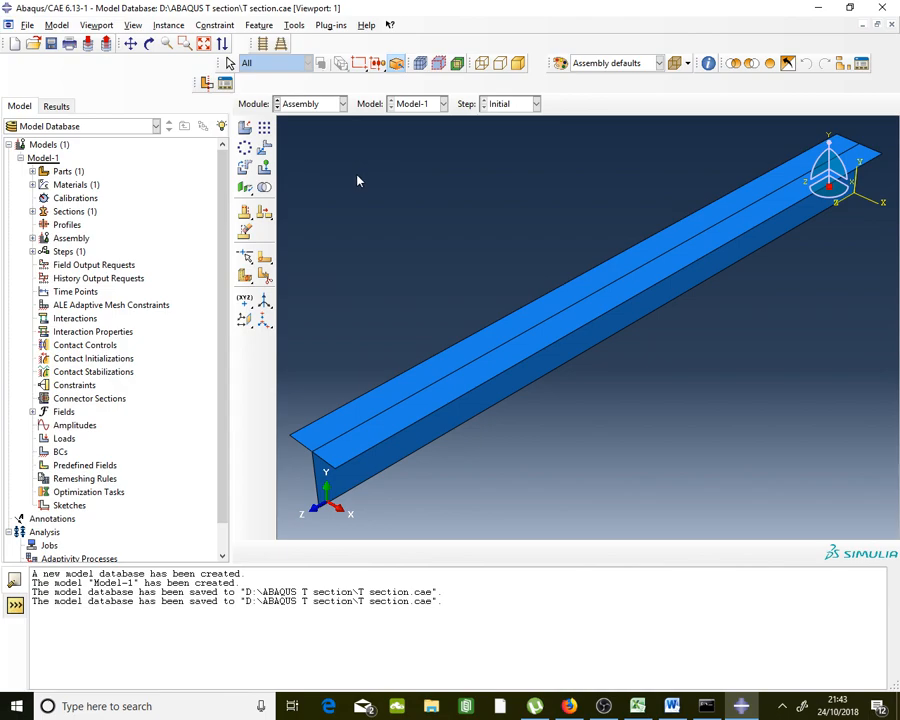
{"action": "left_click", "coordinate": [314, 106]}
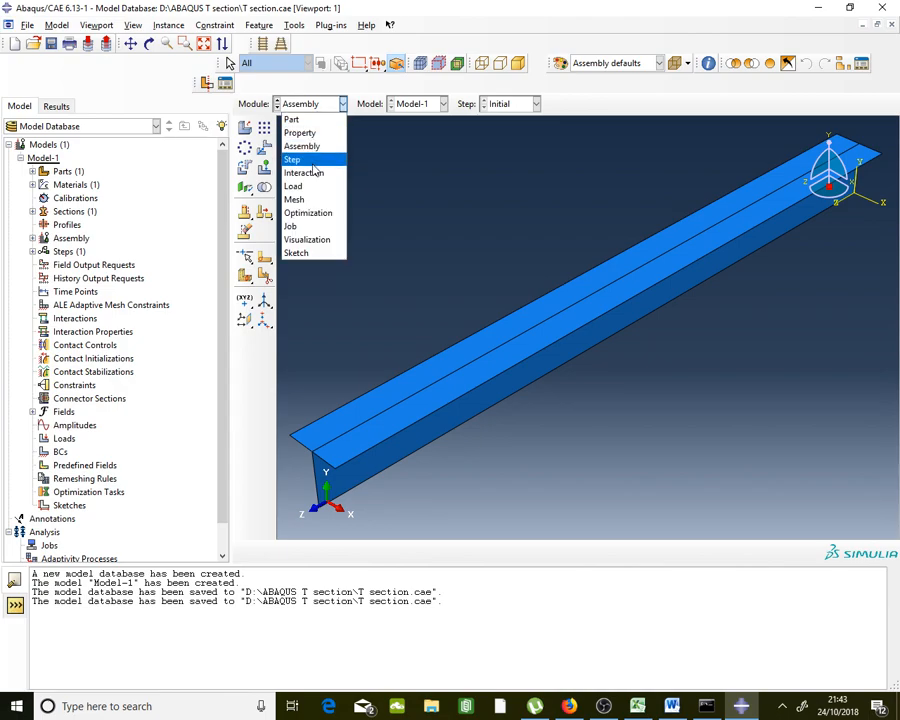
Create Step-1 as a Static, General step with time period 1 and Nlgeom off
{"action": "left_click", "coordinate": [296, 160]}
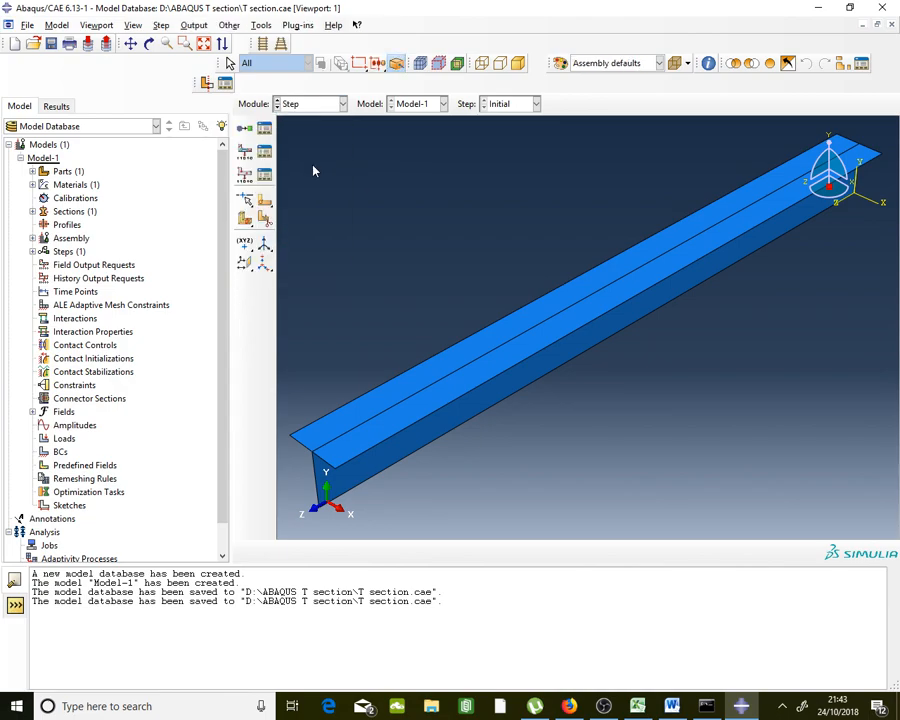
{"action": "left_click", "coordinate": [265, 129]}
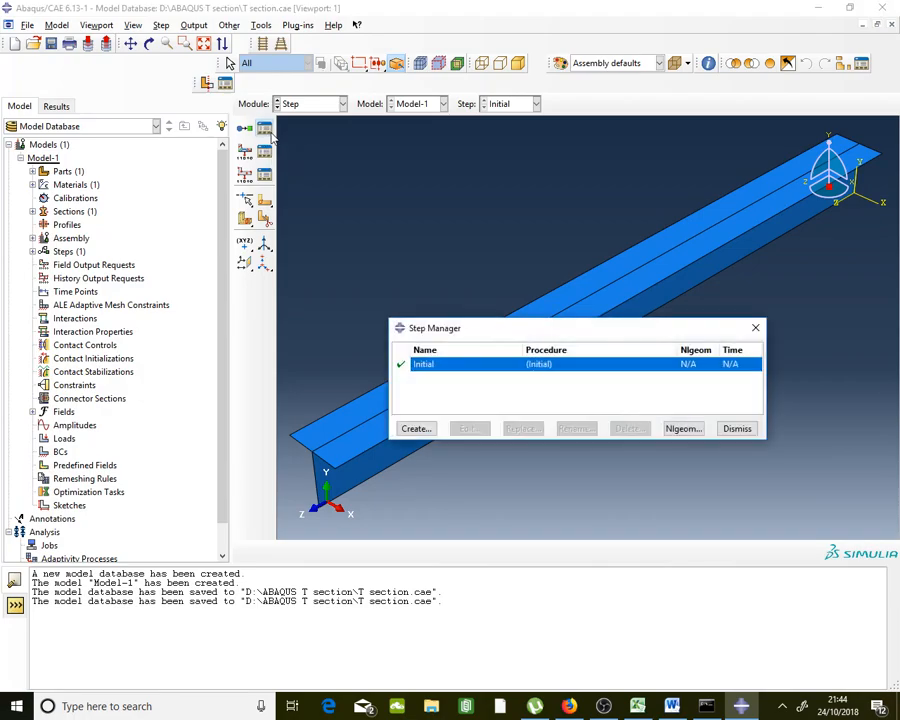
{"action": "left_click_drag", "start_coordinate": [549, 335], "coordinate": [278, 205]}
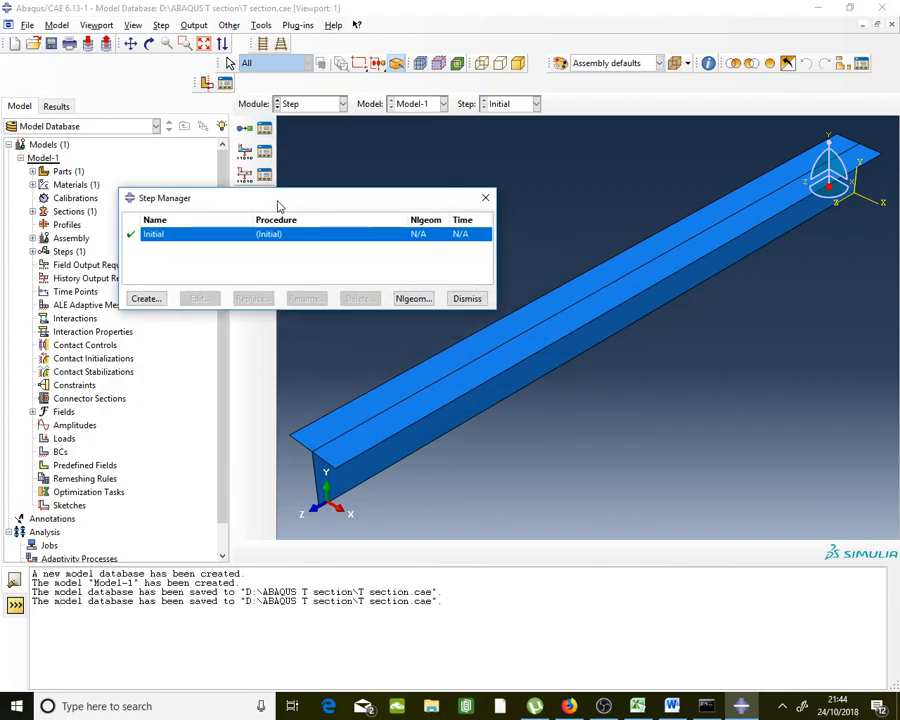
{"action": "left_click", "coordinate": [164, 300]}
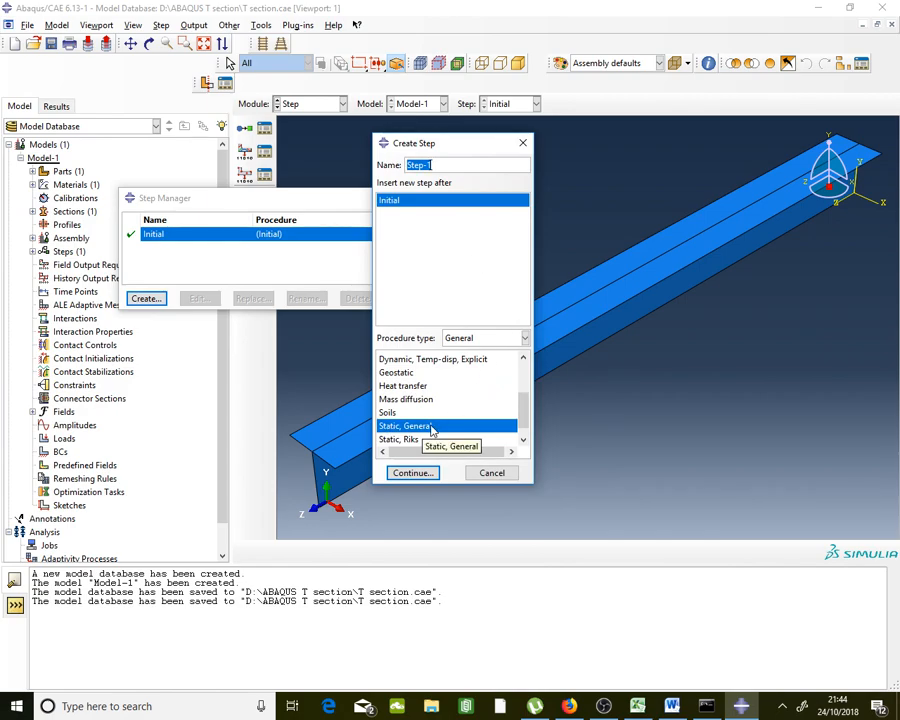
{"action": "left_click", "coordinate": [424, 477]}
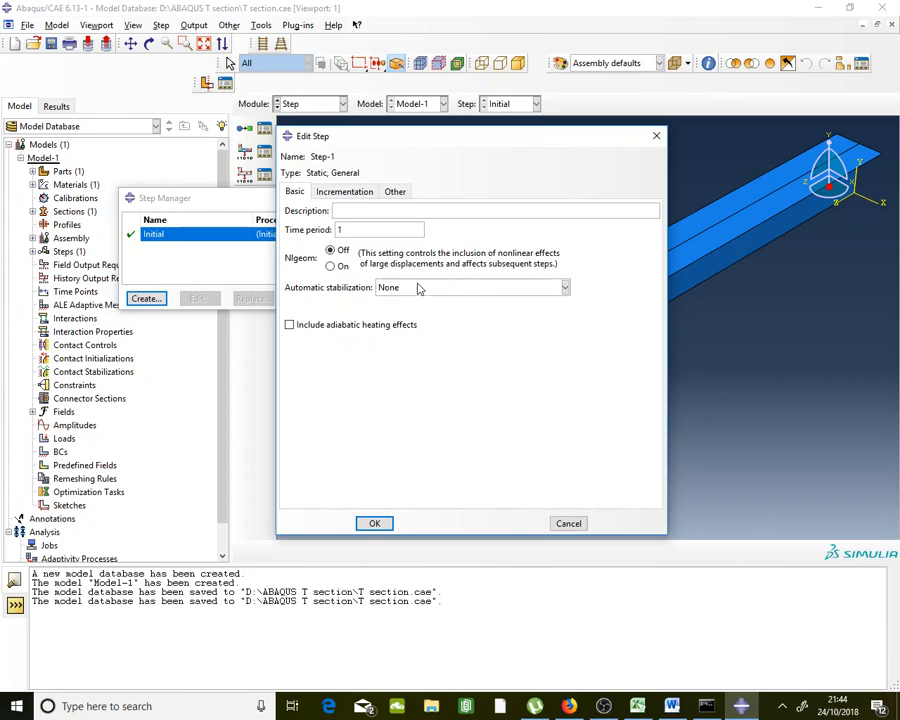
{"action": "left_click", "coordinate": [352, 192]}
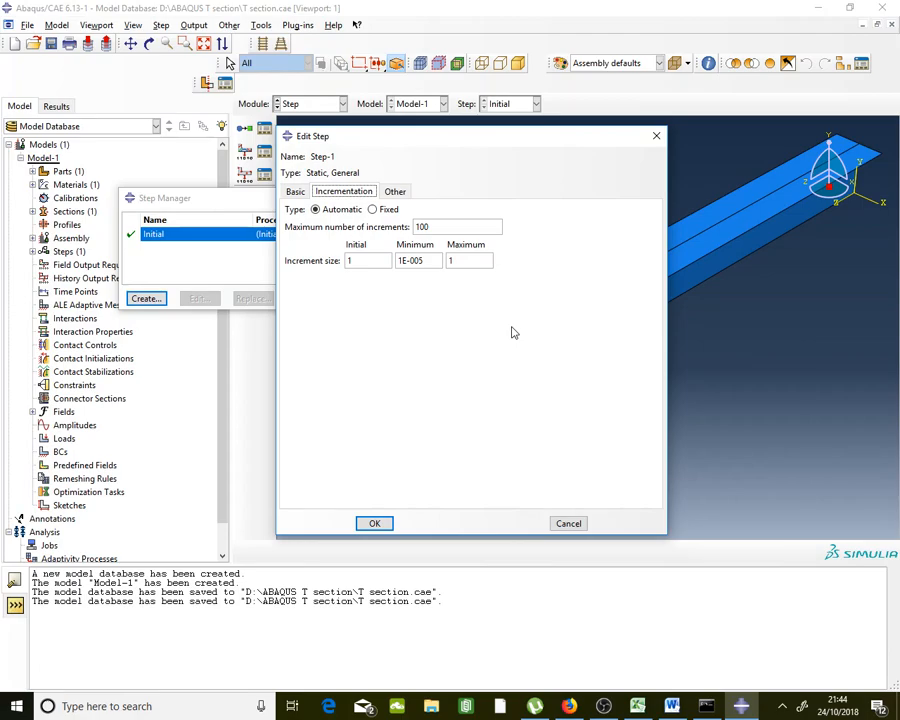
{"action": "left_click", "coordinate": [295, 192]}
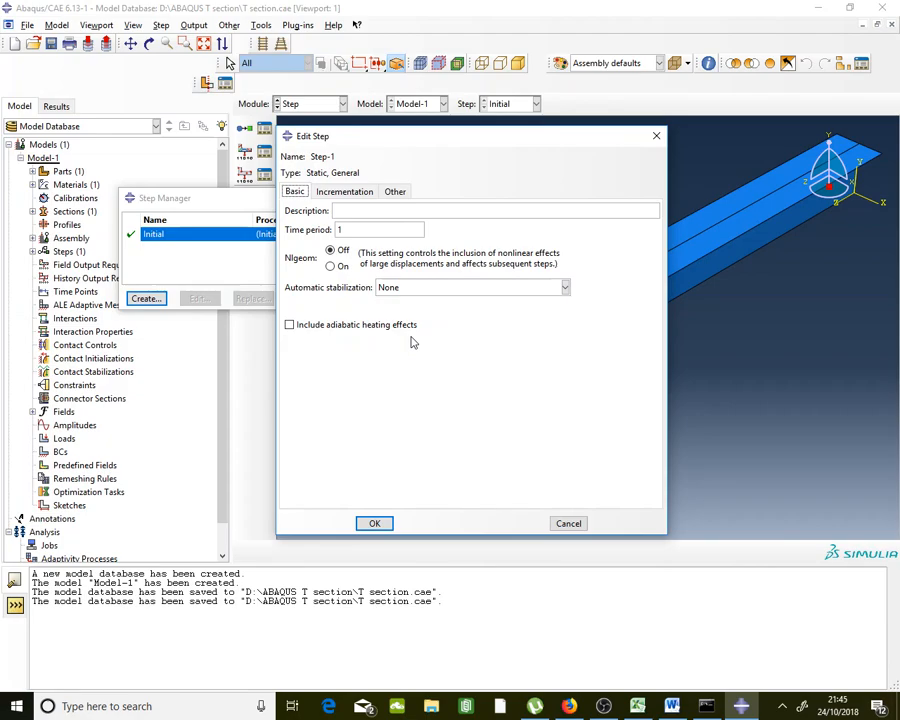
{"action": "left_click", "coordinate": [390, 529]}
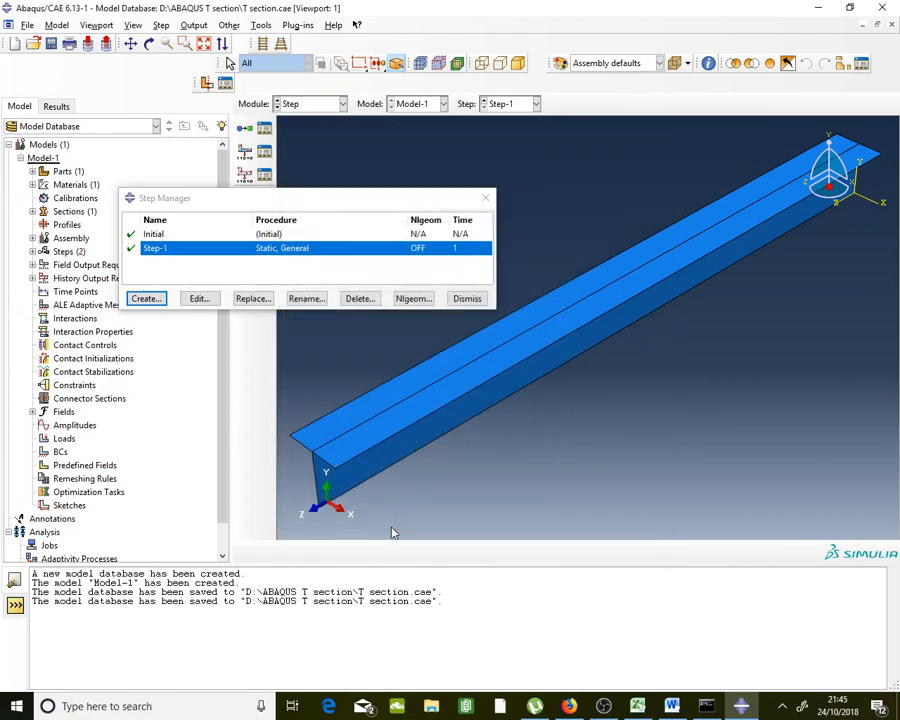
{"action": "left_click", "coordinate": [467, 298]}
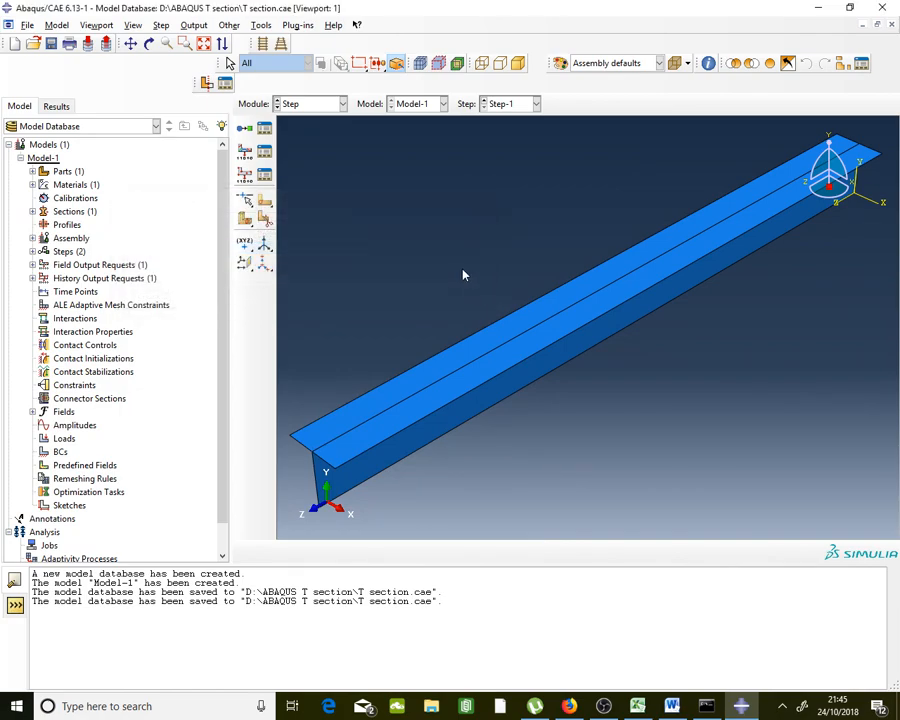
{"action": "left_click", "coordinate": [315, 107]}
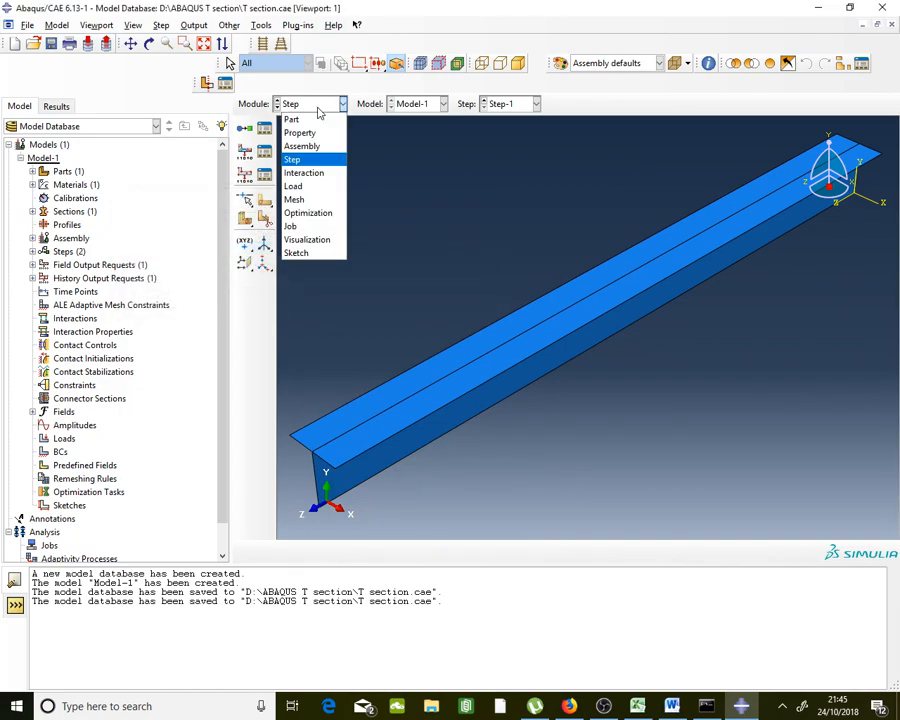
Switch to the Load module and bring up the Boundary Condition Manager
{"action": "left_click", "coordinate": [322, 189]}
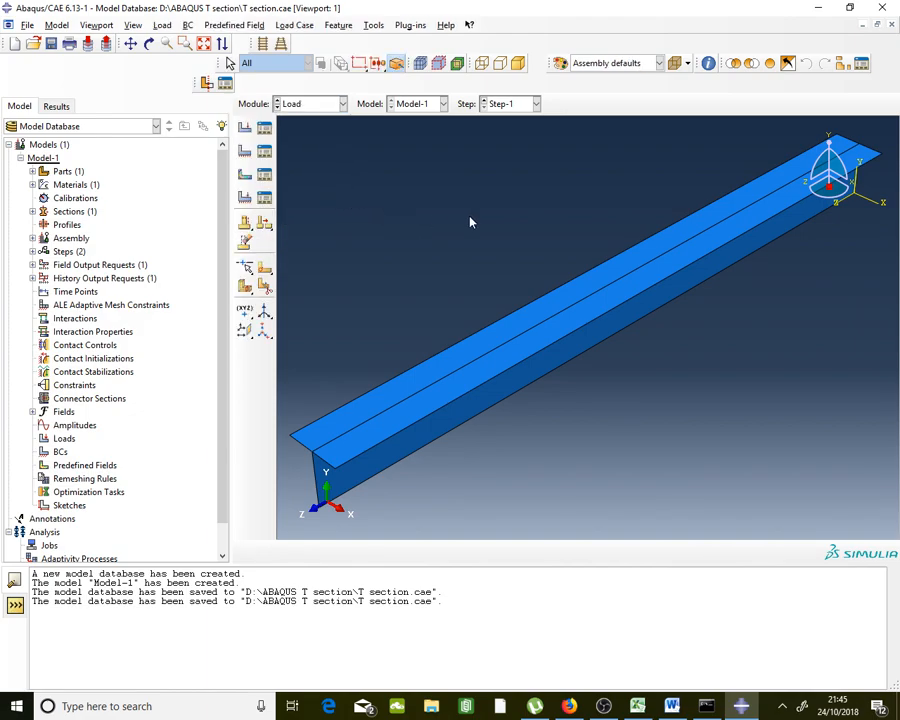
{"action": "scroll", "coordinate": [514, 221], "scroll_direction": "up", "scroll_amount": 1}
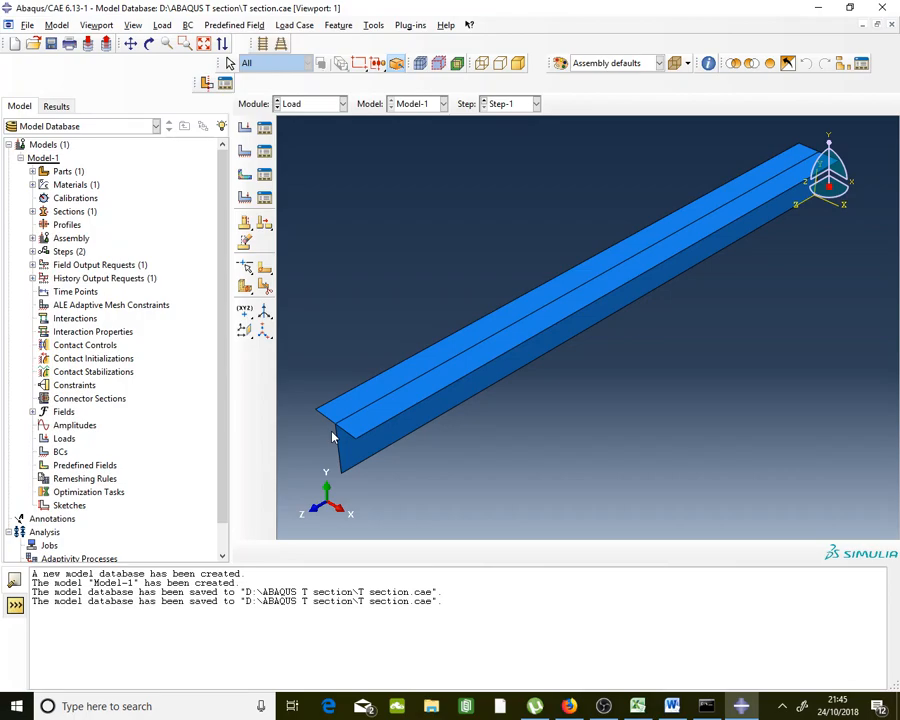
{"action": "left_click", "coordinate": [268, 160]}
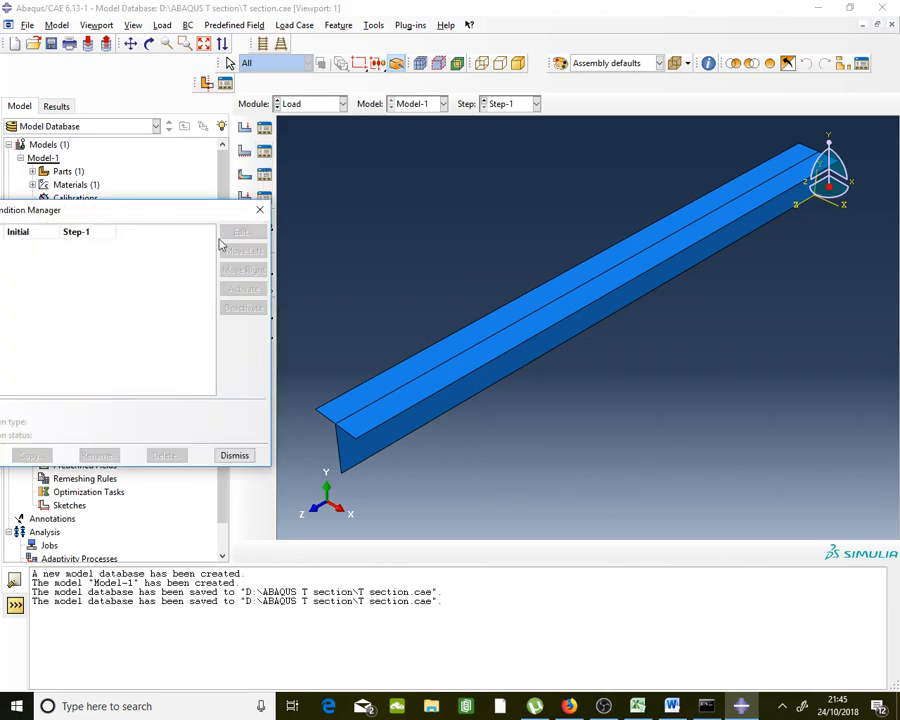
{"action": "left_click_drag", "start_coordinate": [205, 217], "coordinate": [296, 140]}
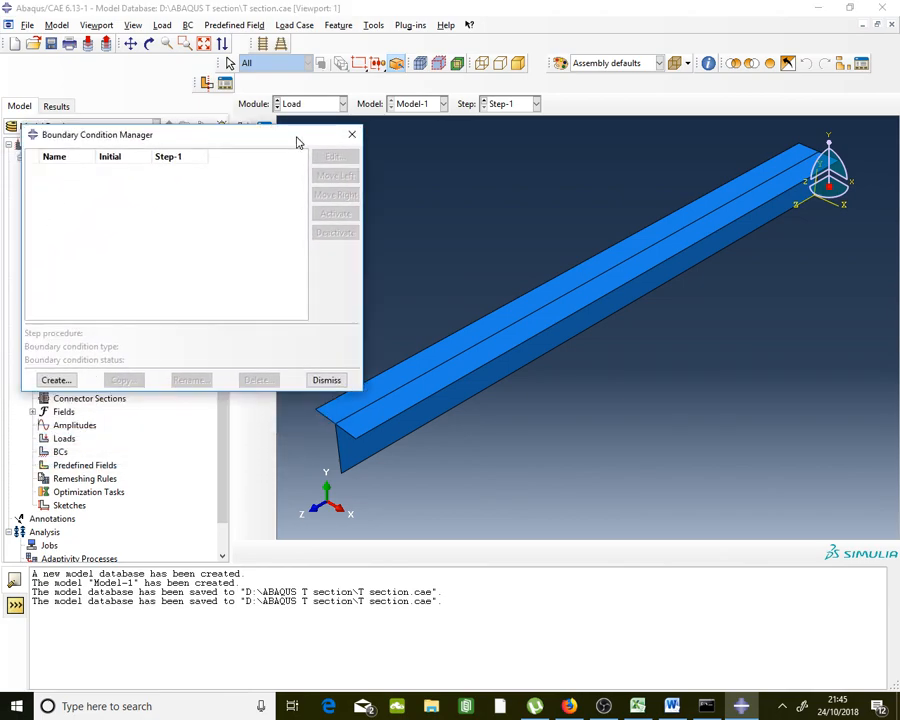
Start a Displacement/Rotation boundary condition named 'Fixed BC' in Step-1
{"action": "left_click", "coordinate": [55, 379]}
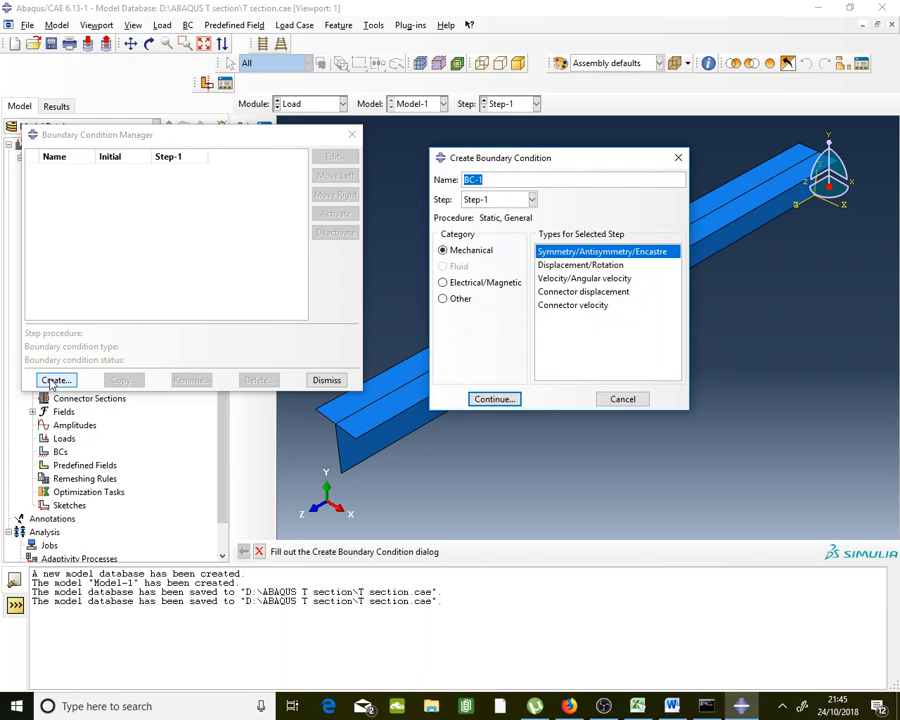
{"action": "key", "text": "Caps_Lock"}
{"action": "type", "text": "F"}
{"action": "key", "text": "Caps_Lock"}
{"action": "type", "text": "ixed"}
{"action": "key", "text": "Caps_Lock"}
{"action": "type", "text": "BC"}
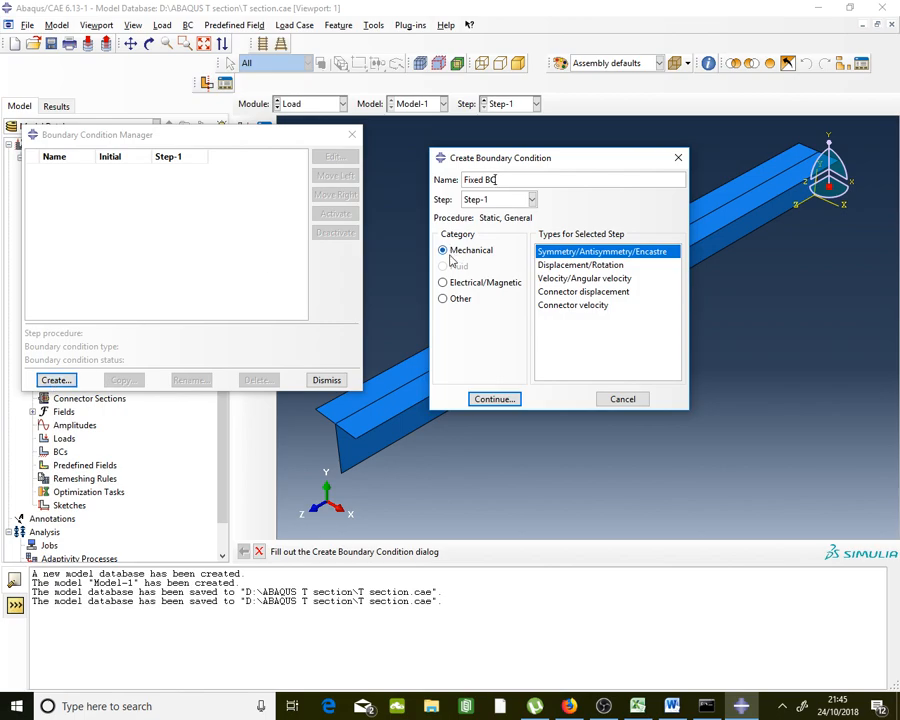
{"action": "left_click", "coordinate": [584, 266]}
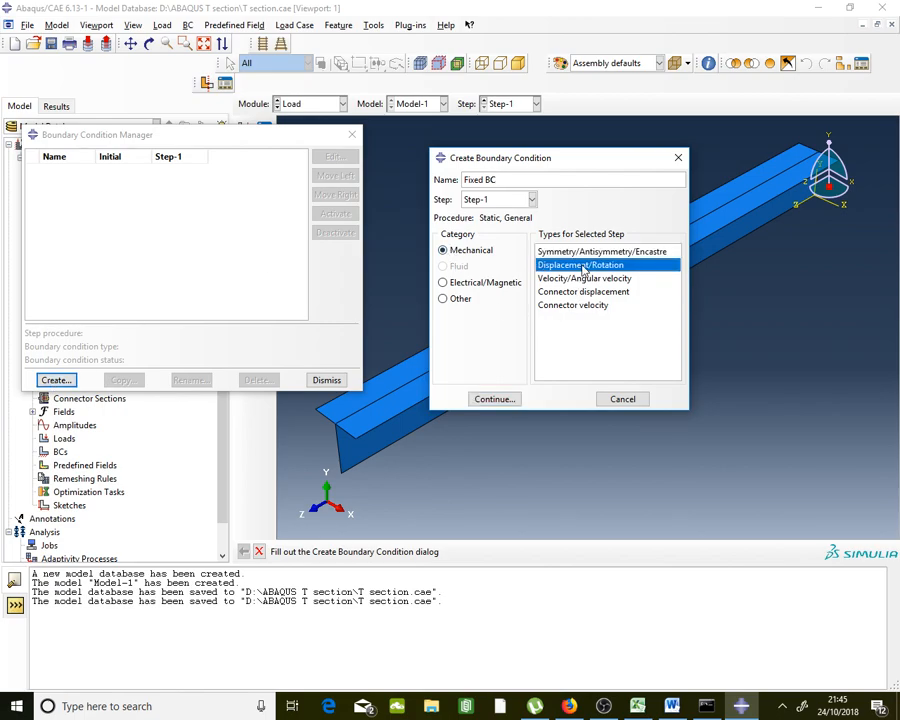
{"action": "left_click", "coordinate": [494, 399]}
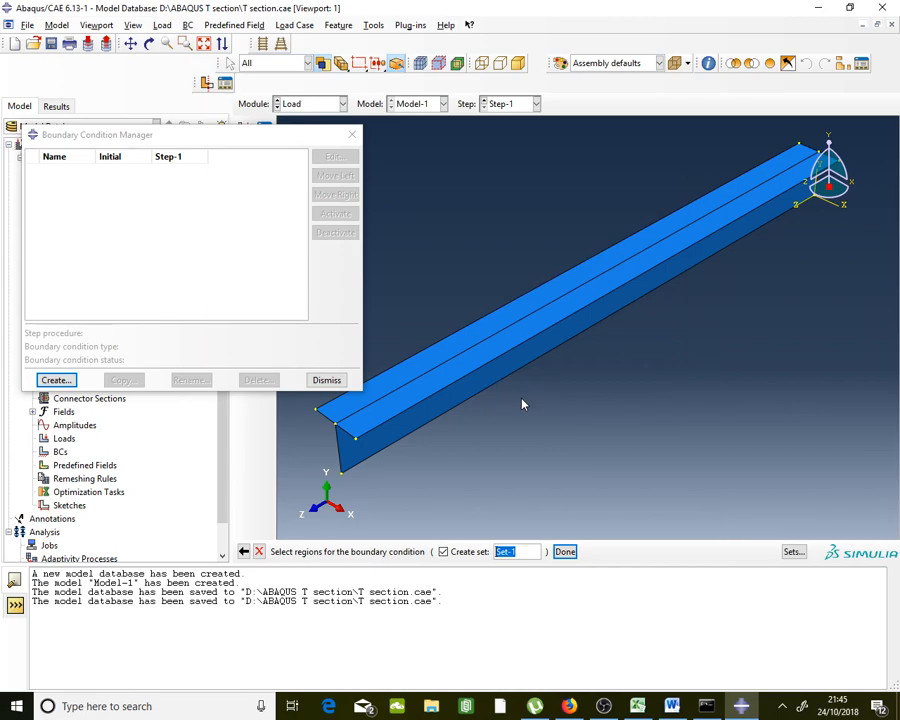
Select the beam's vertical end edge as the region to constrain
{"action": "left_click", "coordinate": [338, 437]}
{"action": "left_click", "coordinate": [327, 416]}
{"action": "left_click", "coordinate": [340, 460]}
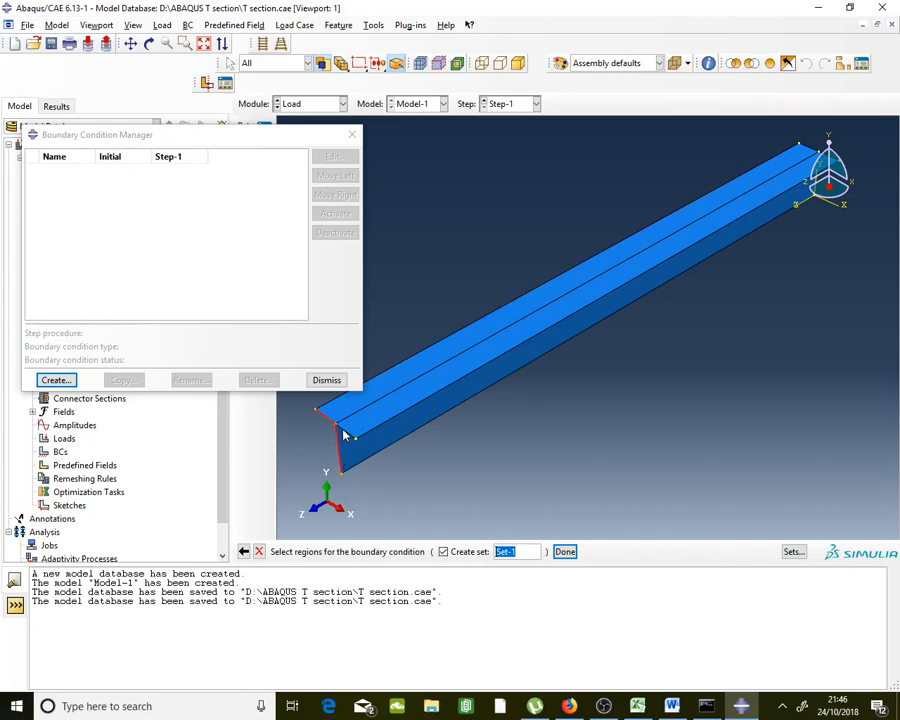
{"action": "left_click", "coordinate": [565, 552]}
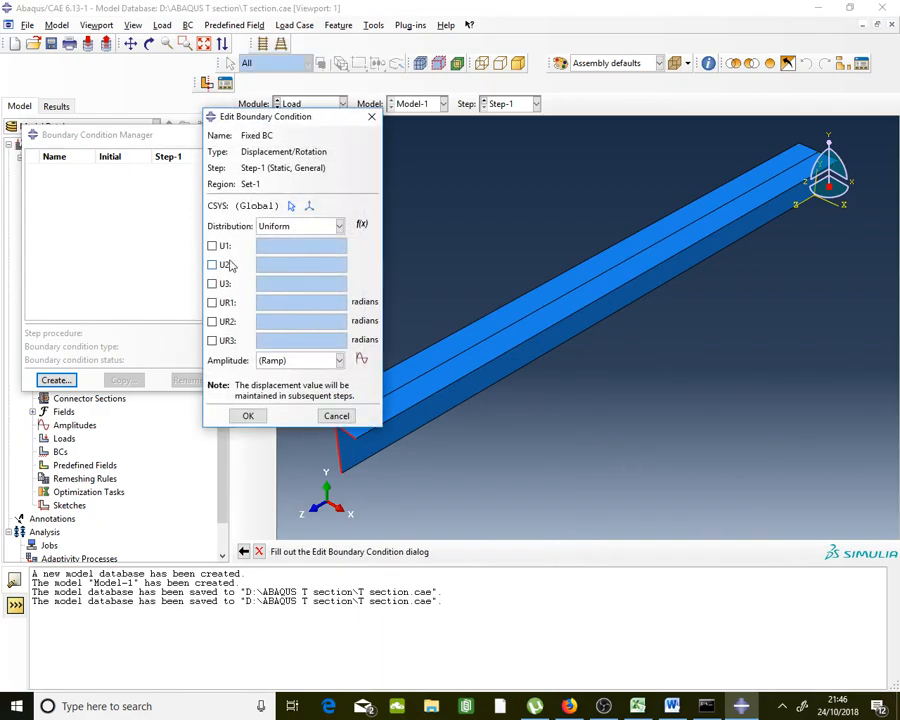
Fix U1, U2, U3, UR1, UR2 and UR3 at 0 to clamp the end
{"action": "left_click", "coordinate": [222, 246]}
{"action": "left_click", "coordinate": [223, 265]}
{"action": "left_click", "coordinate": [224, 284]}
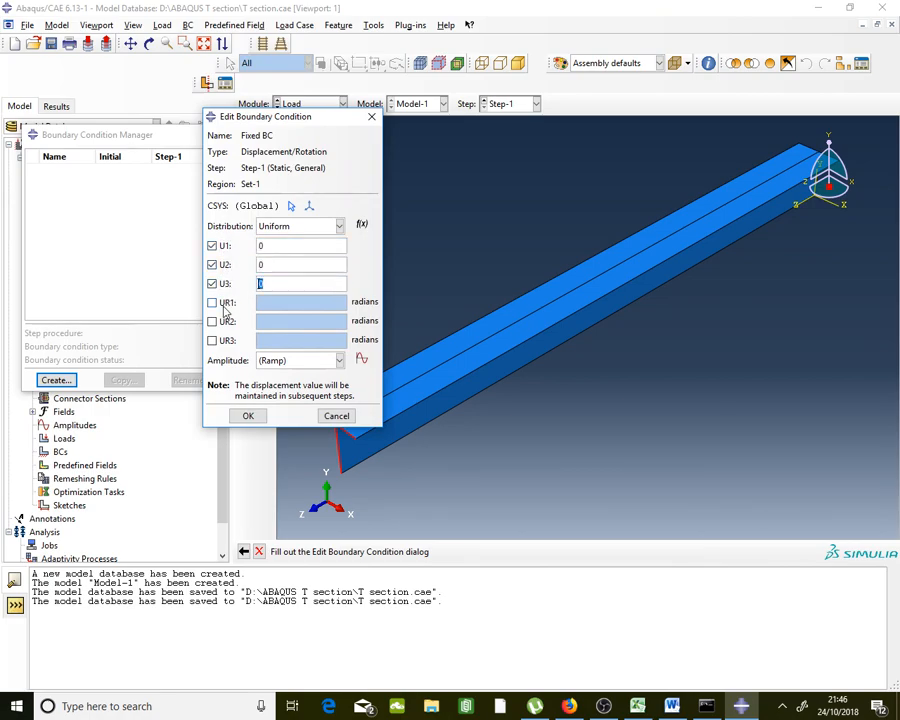
{"action": "left_click", "coordinate": [225, 302]}
{"action": "left_click", "coordinate": [225, 321]}
{"action": "left_click", "coordinate": [225, 340]}
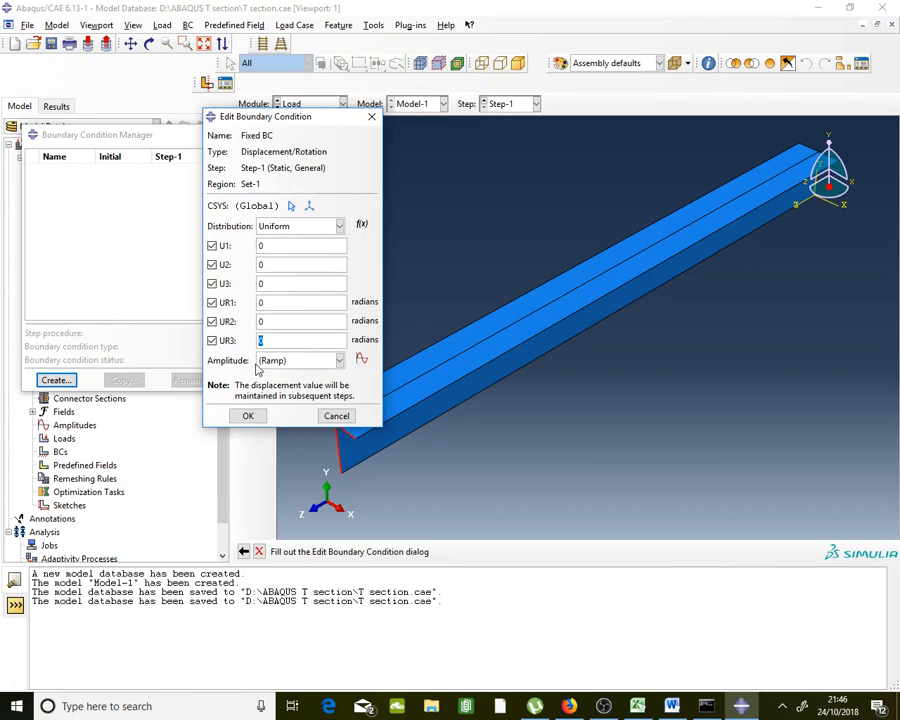
{"action": "left_click", "coordinate": [249, 418]}
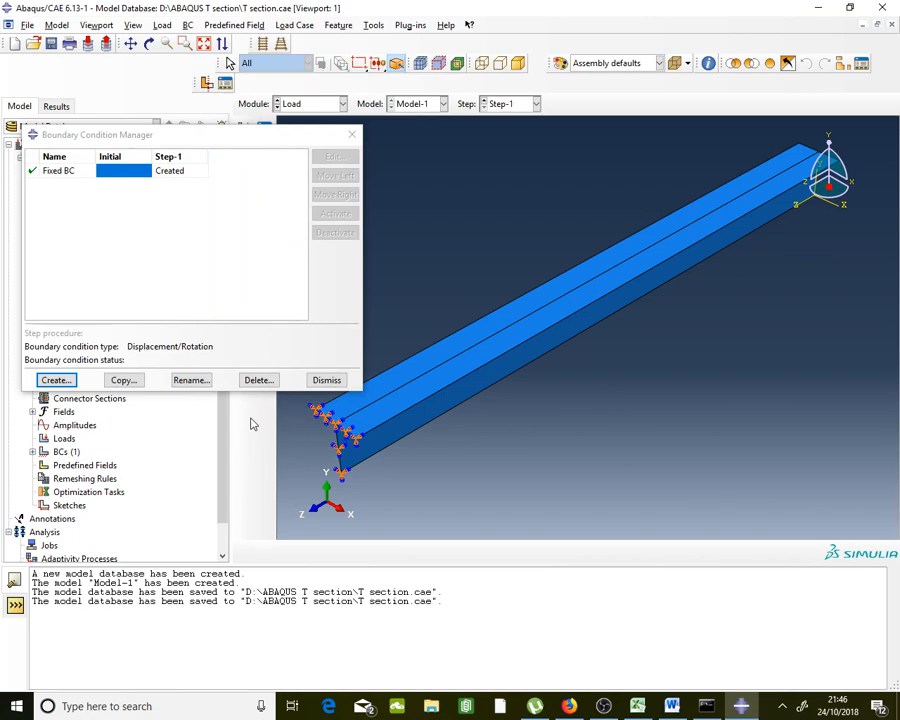
Close the boundary condition list and zoom and orbit to inspect the clamped beam
{"action": "left_click", "coordinate": [352, 134]}
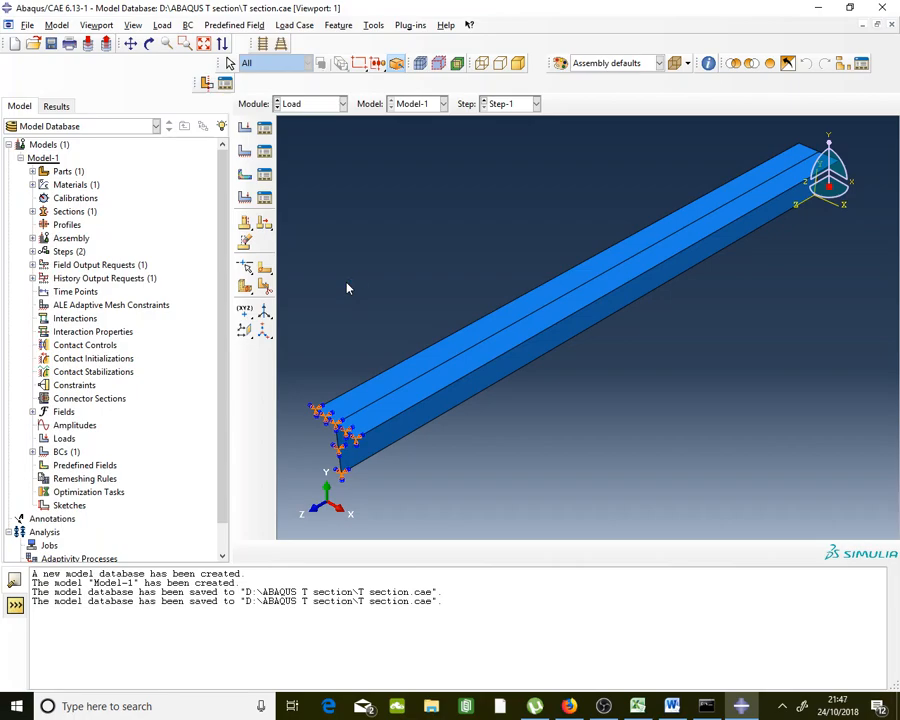
{"action": "scroll", "coordinate": [347, 287], "scroll_direction": "up", "scroll_amount": 4}
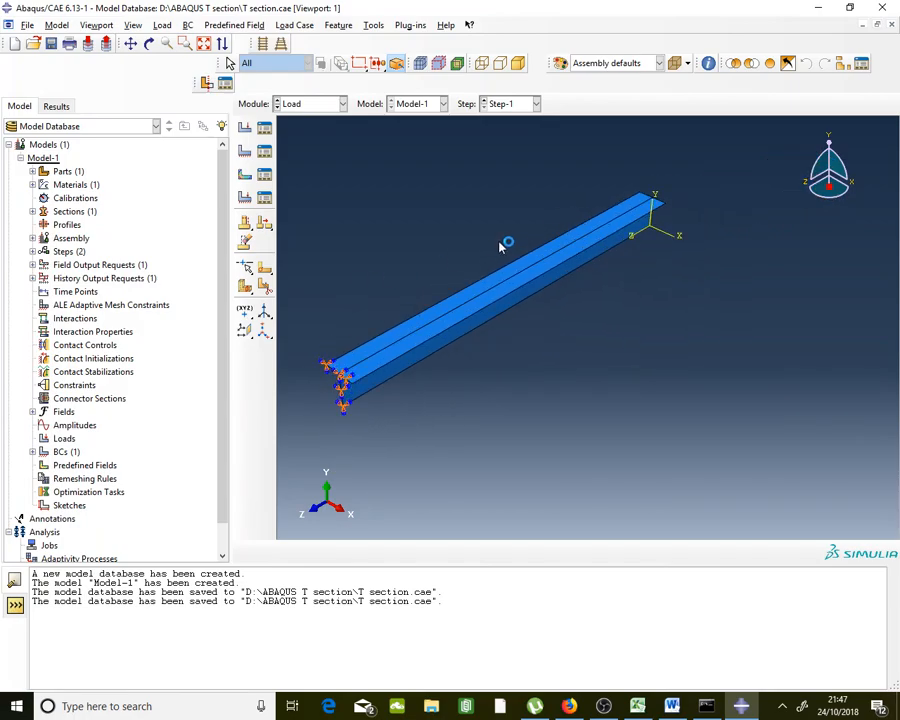
{"action": "scroll", "coordinate": [501, 247], "scroll_direction": "down", "scroll_amount": 1}
{"action": "scroll", "coordinate": [501, 246], "scroll_direction": "up", "scroll_amount": 1}
{"action": "scroll", "coordinate": [585, 240], "scroll_direction": "up", "scroll_amount": 1}
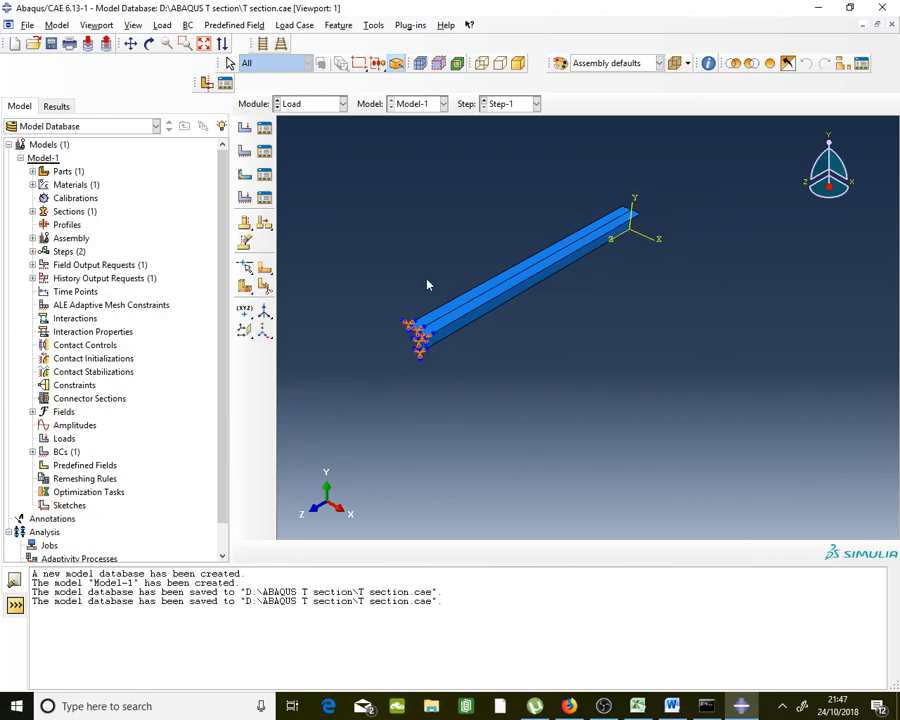
{"action": "scroll", "coordinate": [424, 293], "scroll_direction": "down", "scroll_amount": 1}
{"action": "scroll", "coordinate": [424, 293], "scroll_direction": "down", "scroll_amount": 1}
{"action": "scroll", "coordinate": [390, 285], "scroll_direction": "up", "scroll_amount": 2}
{"action": "scroll", "coordinate": [472, 267], "scroll_direction": "up", "scroll_amount": 1}
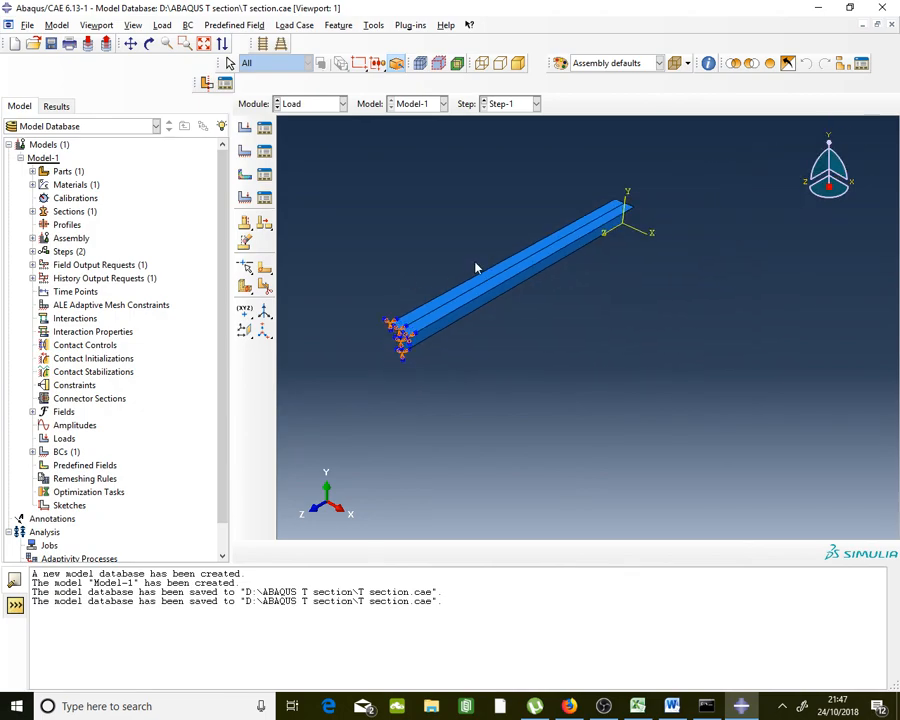
{"action": "scroll", "coordinate": [478, 265], "scroll_direction": "down", "scroll_amount": 1}
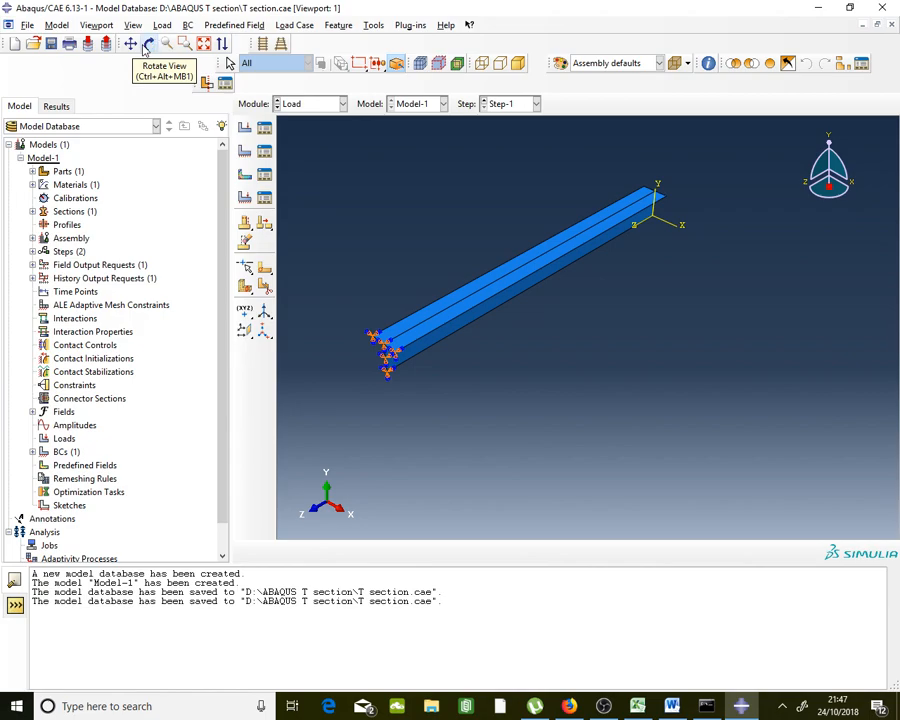
{"action": "left_click", "coordinate": [146, 46]}
{"action": "left_click_drag", "start_coordinate": [565, 305], "coordinate": [504, 285]}
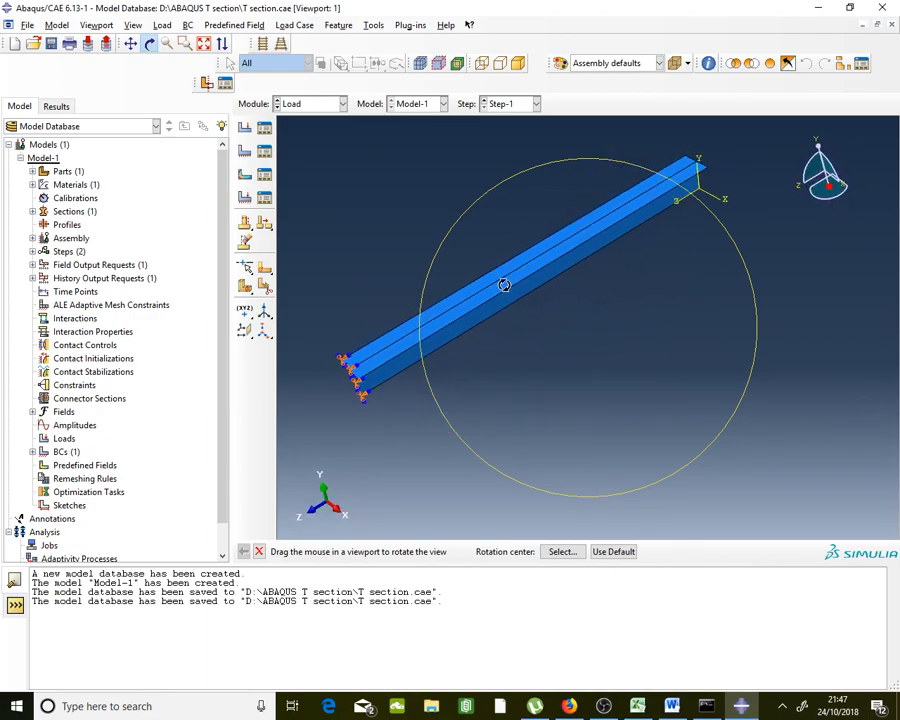
{"action": "left_click", "coordinate": [258, 551]}
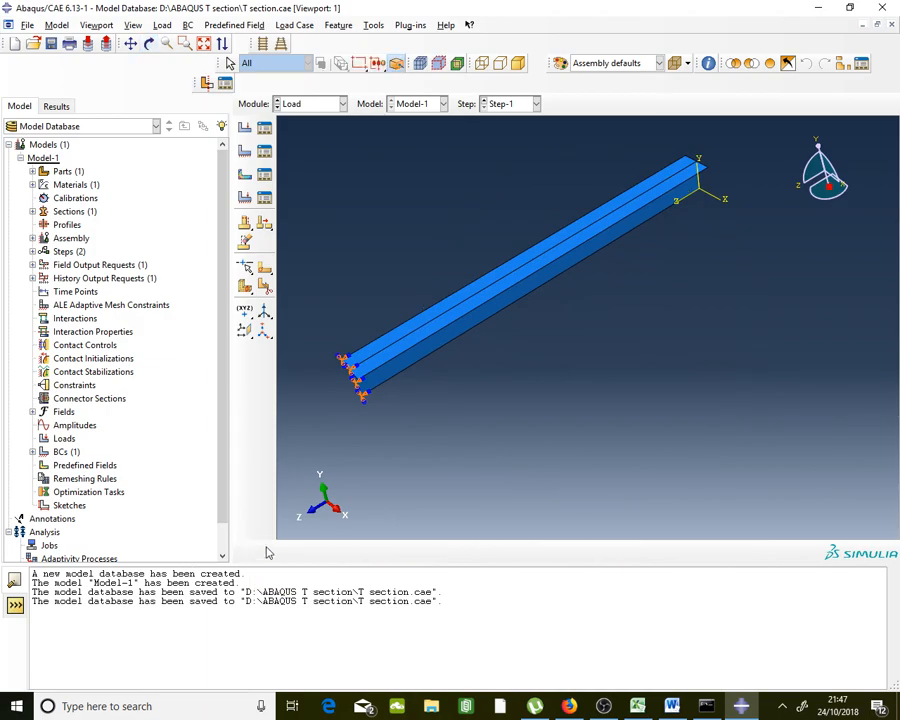
Adjust the zoom and bring up the empty Load Manager for Step-1
{"action": "scroll", "coordinate": [530, 376], "scroll_direction": "down", "scroll_amount": 2}
{"action": "scroll", "coordinate": [466, 381], "scroll_direction": "up", "scroll_amount": 3}
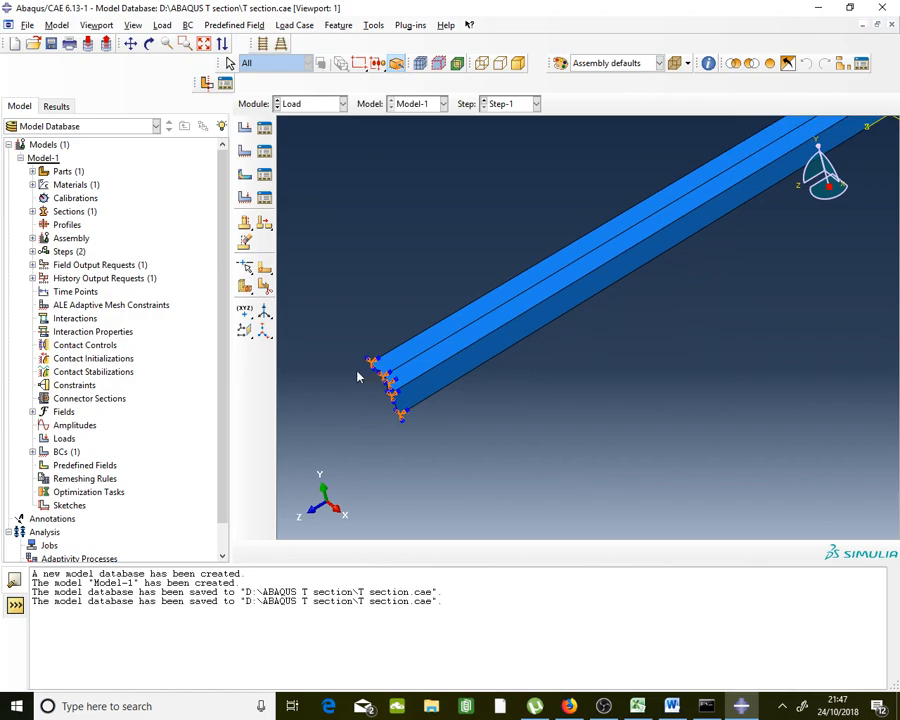
{"action": "scroll", "coordinate": [620, 290], "scroll_direction": "down", "scroll_amount": 2}
{"action": "scroll", "coordinate": [655, 260], "scroll_direction": "up", "scroll_amount": 2}
{"action": "scroll", "coordinate": [675, 225], "scroll_direction": "down", "scroll_amount": 2}
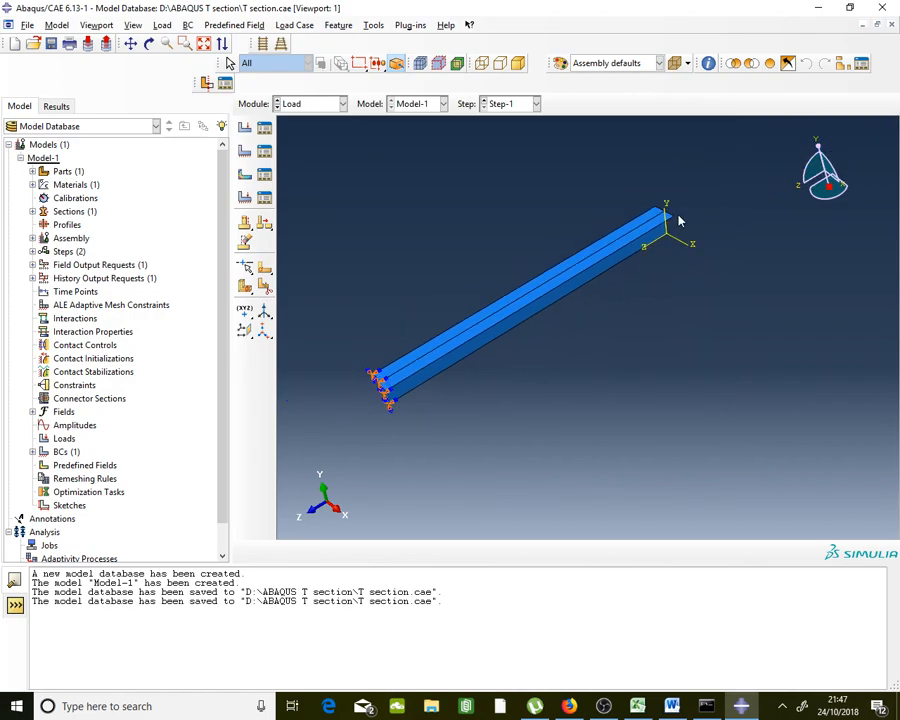
{"action": "scroll", "coordinate": [668, 205], "scroll_direction": "up", "scroll_amount": 3}
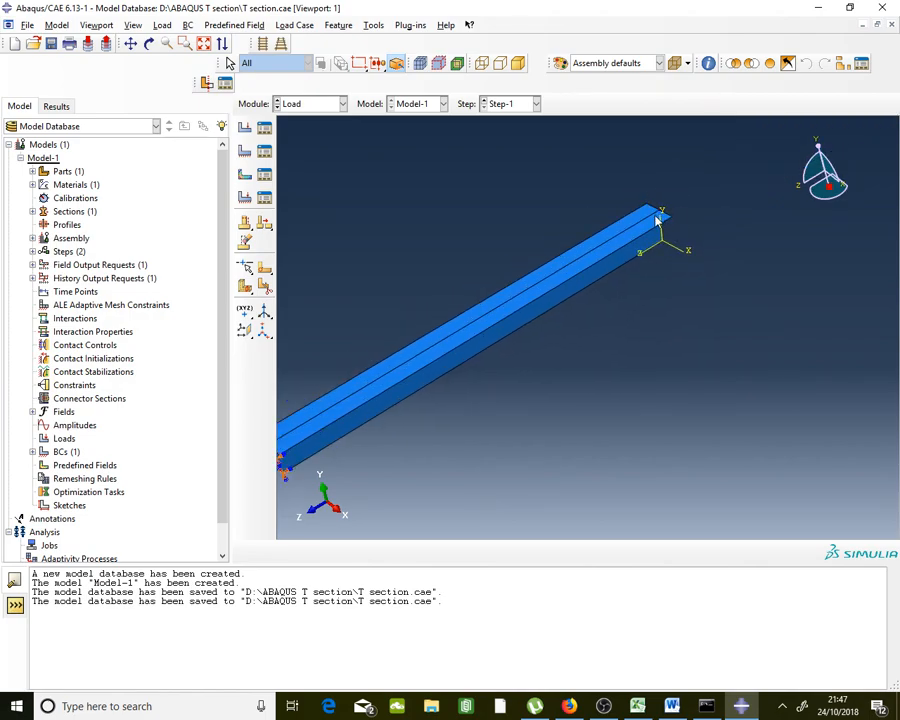
{"action": "left_click", "coordinate": [264, 128]}
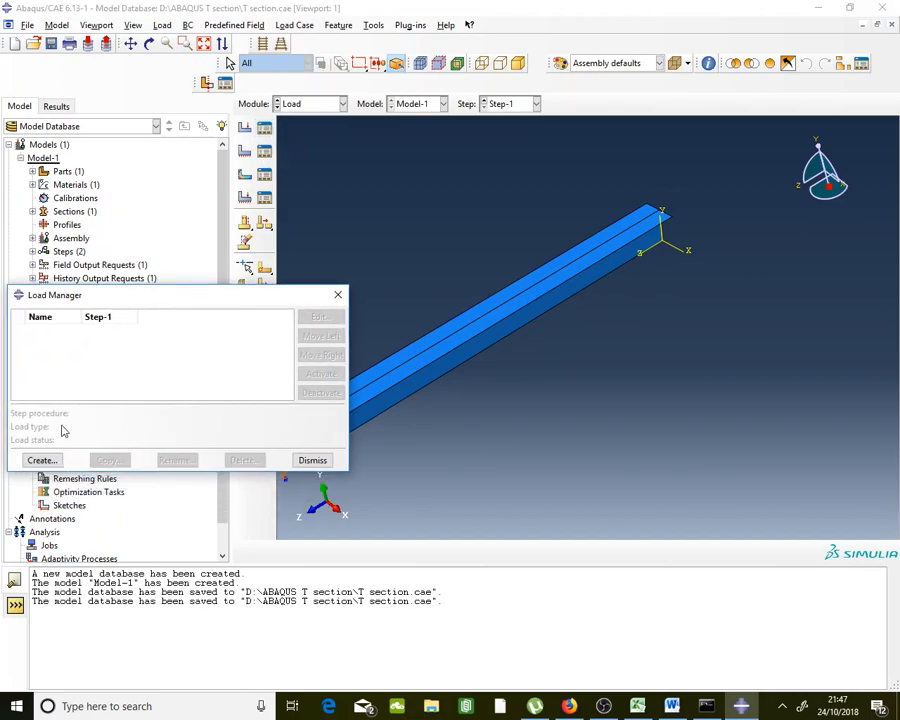
Create a concentrated force named 'Point Load' and proceed to choosing its point
{"action": "left_click", "coordinate": [42, 460]}
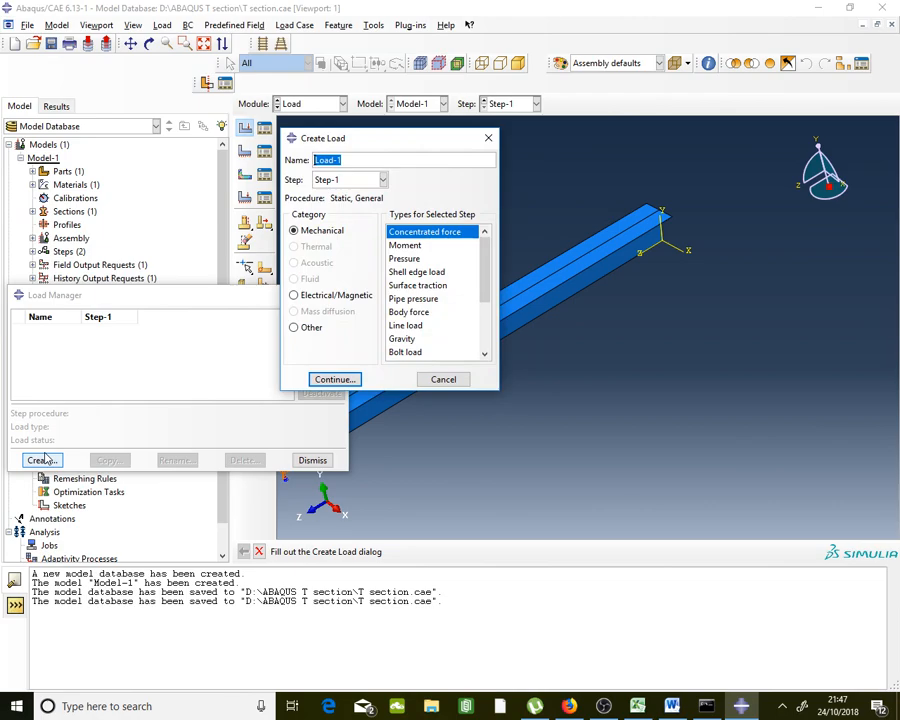
{"action": "type", "text": "p"}
{"action": "key", "text": "Caps_Lock"}
{"action": "type", "text": "OINT"}
{"action": "key", "text": "Caps_Lock"}
{"action": "type", "text": "l"}
{"action": "key", "text": "Caps_Lock"}
{"action": "type", "text": "OAD"}
{"action": "key", "text": "BackSpace"}
{"action": "key", "text": "BackSpace"}
{"action": "key", "text": "BackSpace"}
{"action": "key", "text": "BackSpace"}
{"action": "key", "text": "BackSpace"}
{"action": "key", "text": "BackSpace"}
{"action": "key", "text": "BackSpace"}
{"action": "key", "text": "BackSpace"}
{"action": "key", "text": "BackSpace"}
{"action": "key", "text": "BackSpace"}
{"action": "type", "text": "P"}
{"action": "key", "text": "Caps_Lock"}
{"action": "type", "text": "oi"}
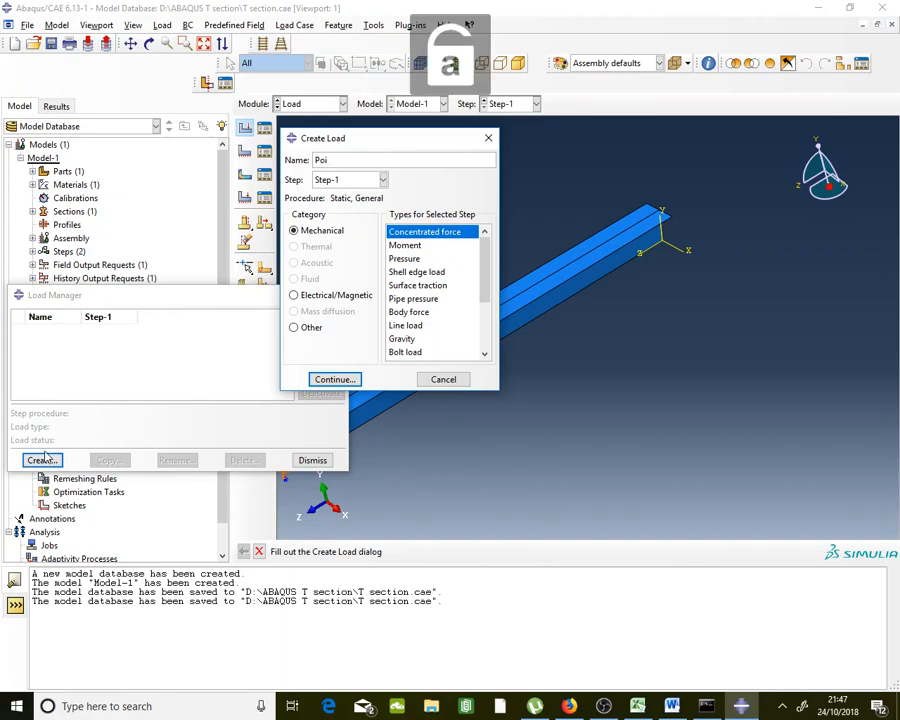
{"action": "type", "text": "nt"}
{"action": "key", "text": "Caps_Lock"}
{"action": "type", "text": "L"}
{"action": "key", "text": "Caps_Lock"}
{"action": "type", "text": "oad"}
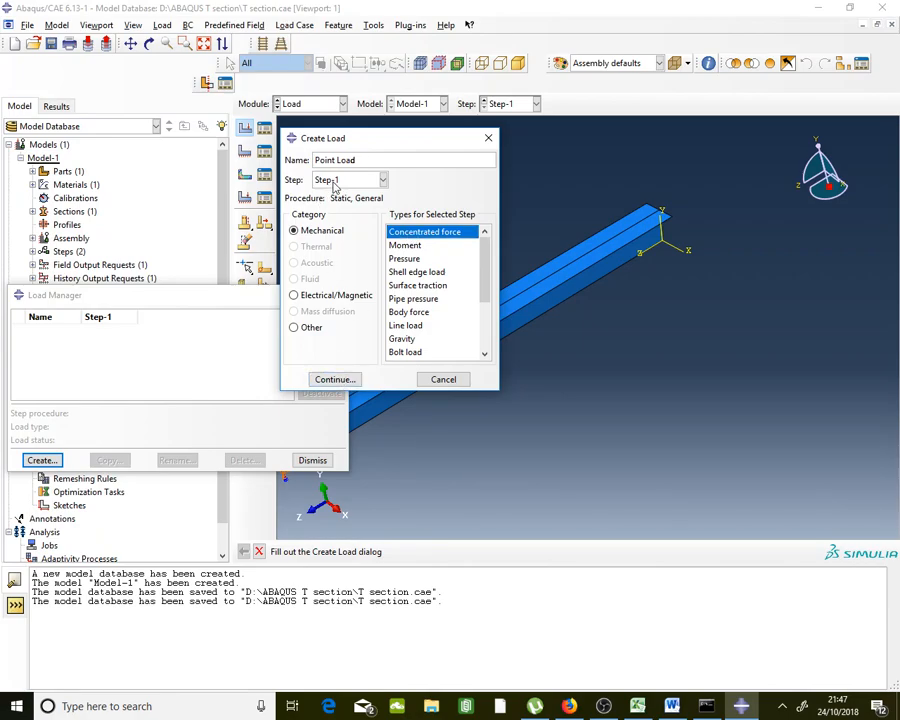
{"action": "left_click", "coordinate": [340, 380]}
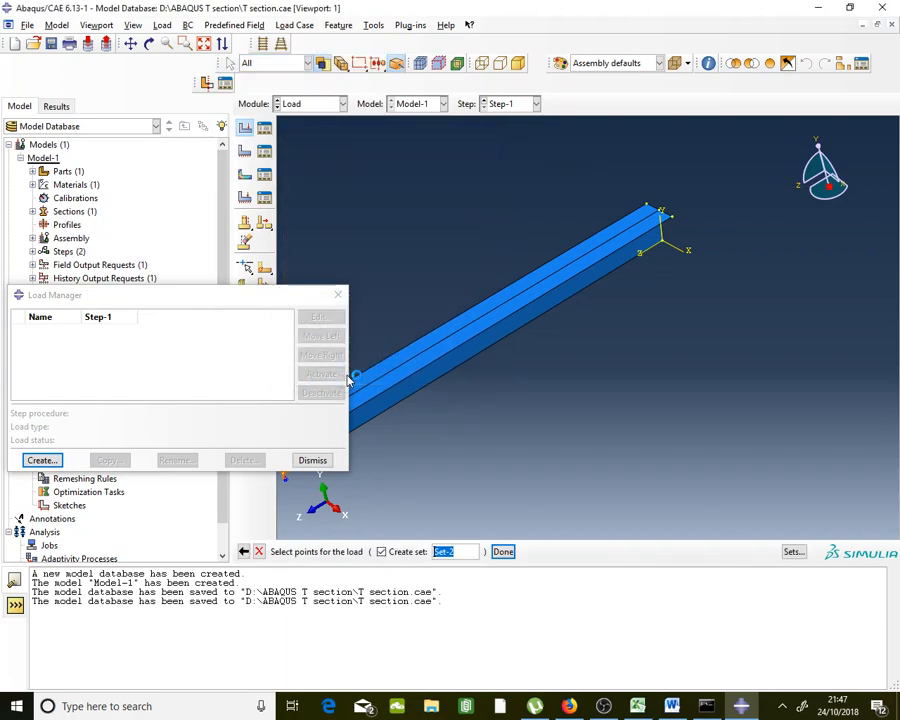
{"action": "scroll", "coordinate": [690, 222], "scroll_direction": "up", "scroll_amount": 5}
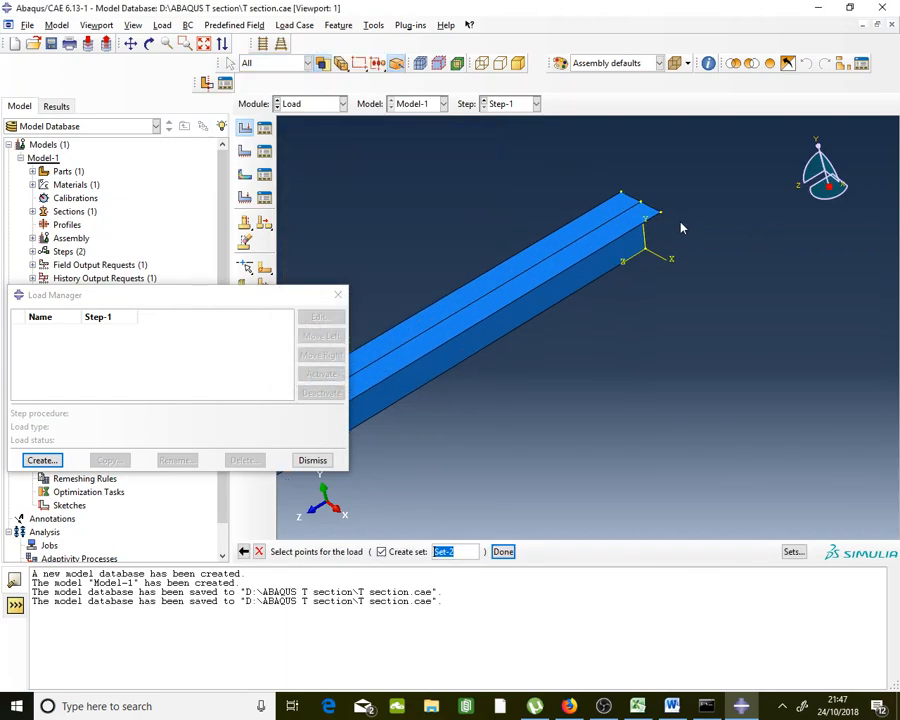
Apply Point Load at the free-end corner with CF2 = -1000 and close the Load Manager
{"action": "left_click", "coordinate": [604, 191]}
{"action": "left_click", "coordinate": [503, 552]}
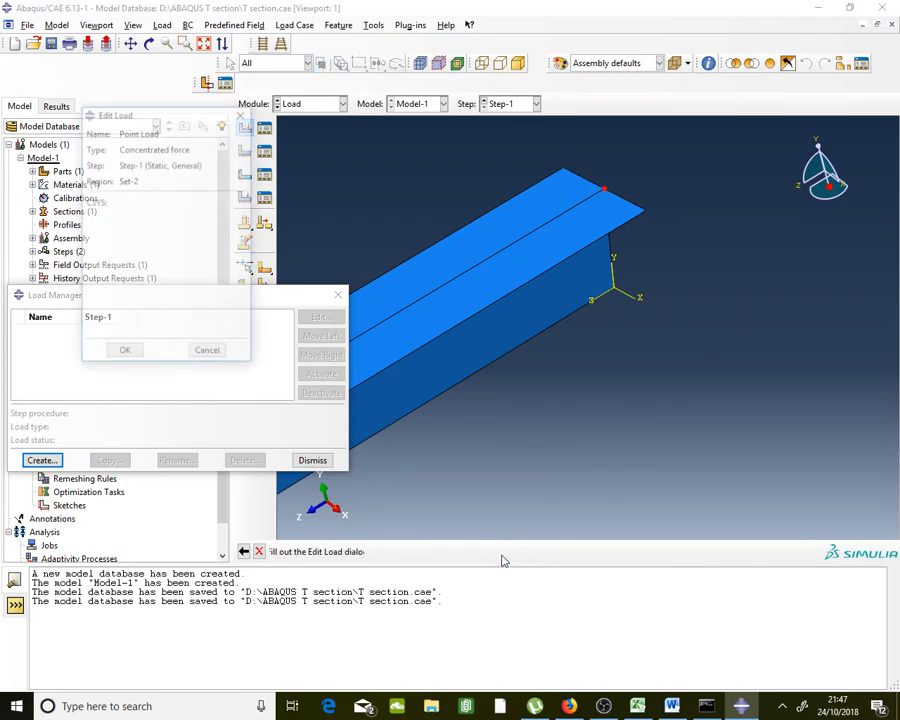
{"action": "scroll", "coordinate": [767, 227], "scroll_direction": "down", "scroll_amount": 2}
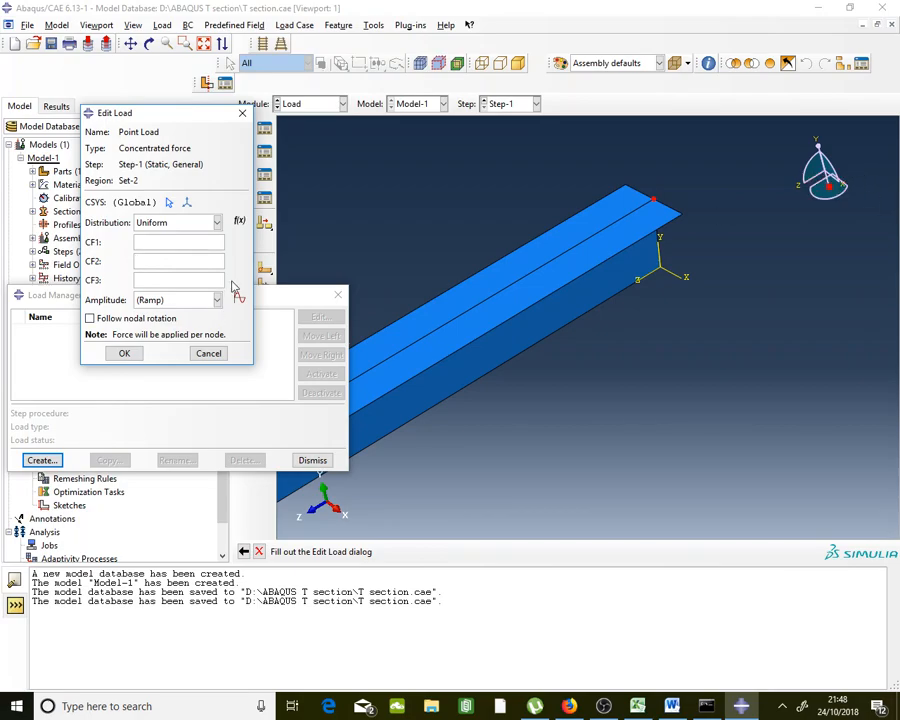
{"action": "type", "text": "-1000"}
{"action": "left_click", "coordinate": [125, 355]}
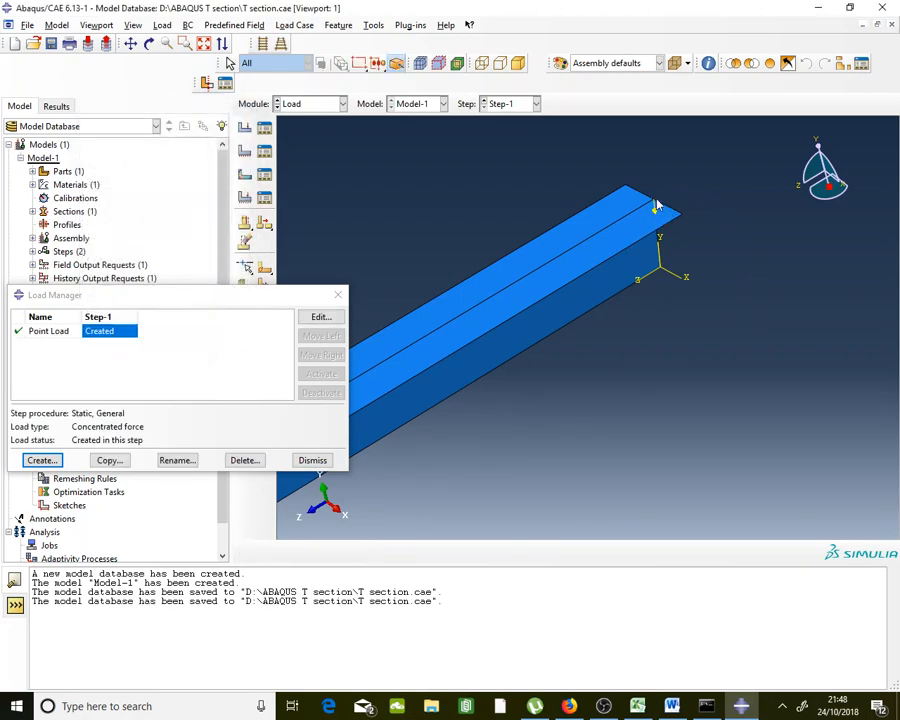
{"action": "left_click", "coordinate": [312, 460]}
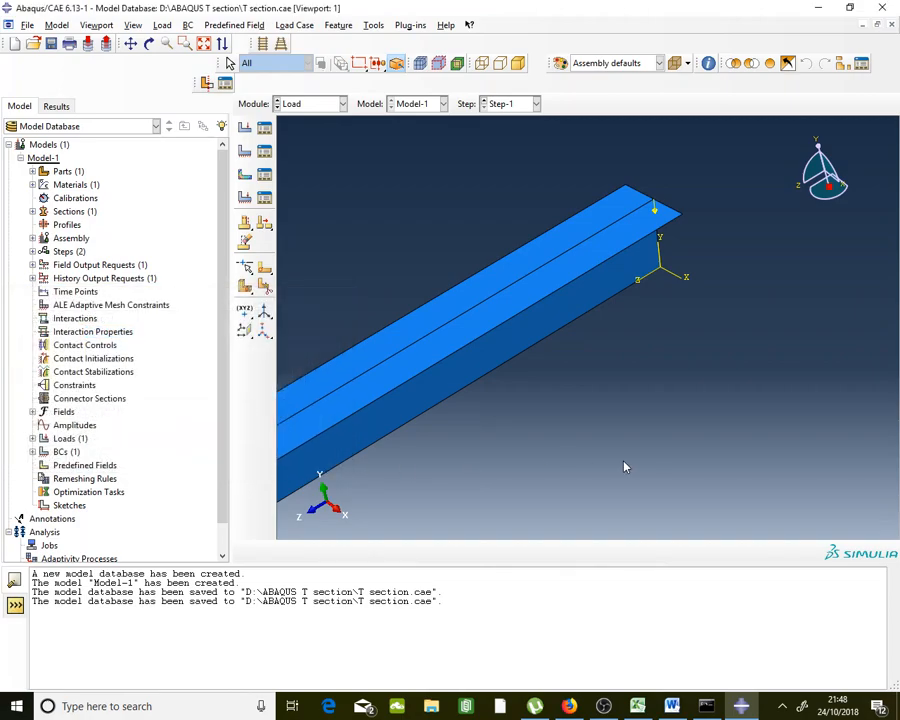
Zoom the view in and out on the loaded beam
{"action": "left_click", "coordinate": [296, 106]}
{"action": "left_click", "coordinate": [295, 104]}
{"action": "scroll", "coordinate": [727, 227], "scroll_direction": "down", "scroll_amount": 2}
{"action": "scroll", "coordinate": [460, 390], "scroll_direction": "up", "scroll_amount": 4}
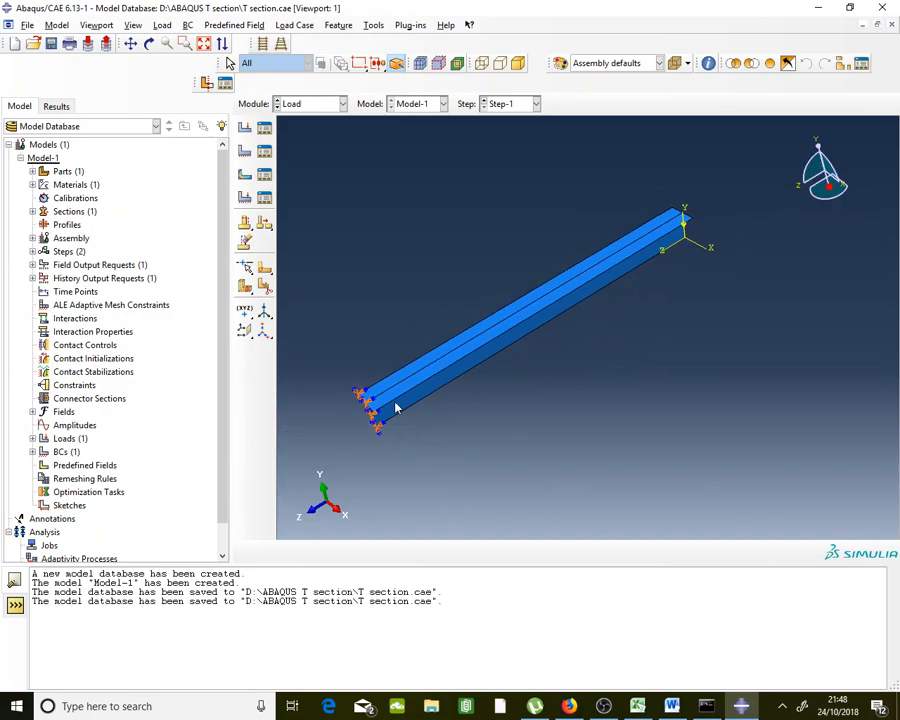
{"action": "scroll", "coordinate": [400, 397], "scroll_direction": "down", "scroll_amount": 4}
{"action": "scroll", "coordinate": [520, 303], "scroll_direction": "up", "scroll_amount": 3}
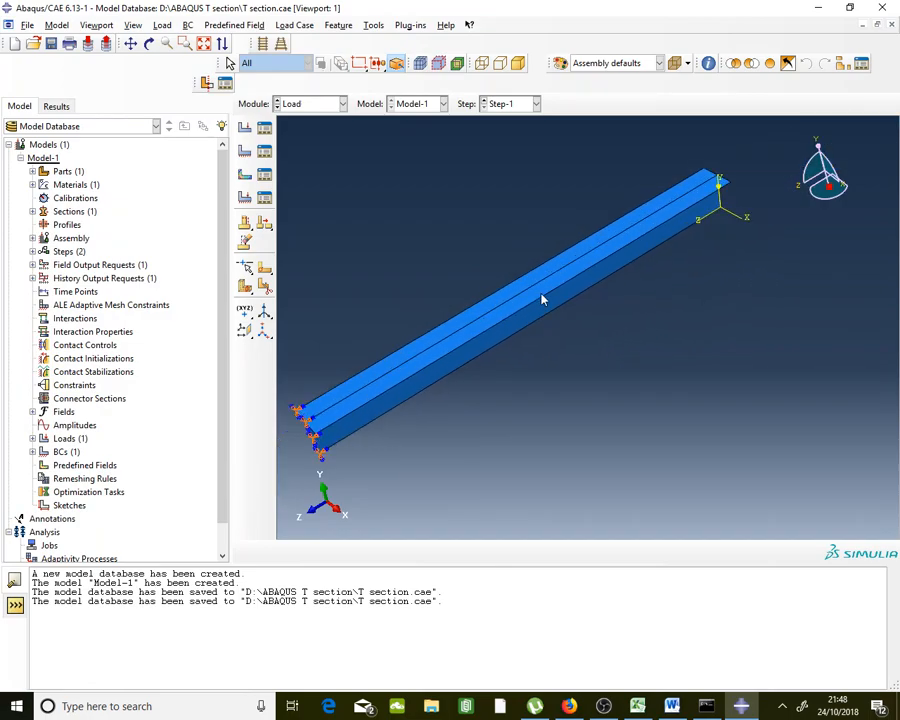
{"action": "scroll", "coordinate": [542, 297], "scroll_direction": "down", "scroll_amount": 3}
{"action": "scroll", "coordinate": [370, 309], "scroll_direction": "up", "scroll_amount": 2}
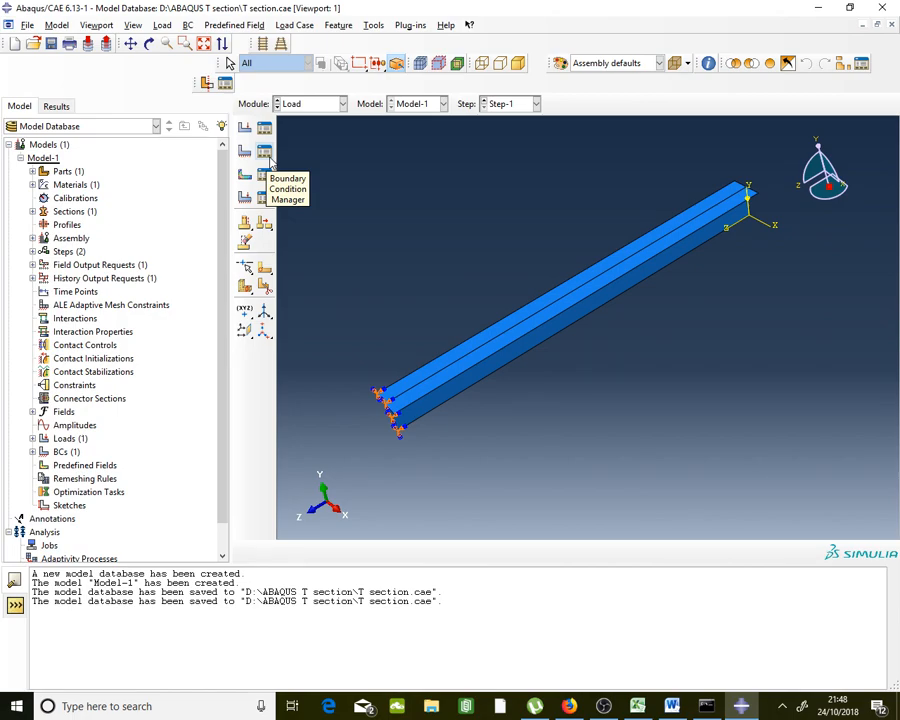
Switch Abaqus to the Mesh module, then bring the Word assignment document forward
{"action": "left_click", "coordinate": [305, 104]}
{"action": "left_click", "coordinate": [309, 201]}
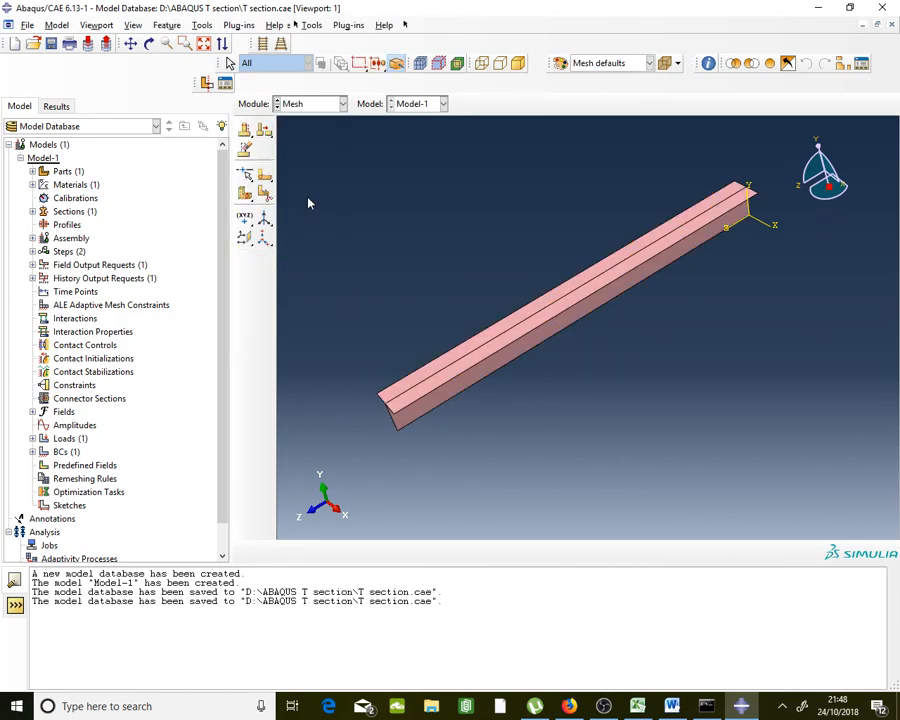
{"action": "scroll", "coordinate": [551, 213], "scroll_direction": "down", "scroll_amount": 1}
{"action": "scroll", "coordinate": [476, 330], "scroll_direction": "up", "scroll_amount": 2}
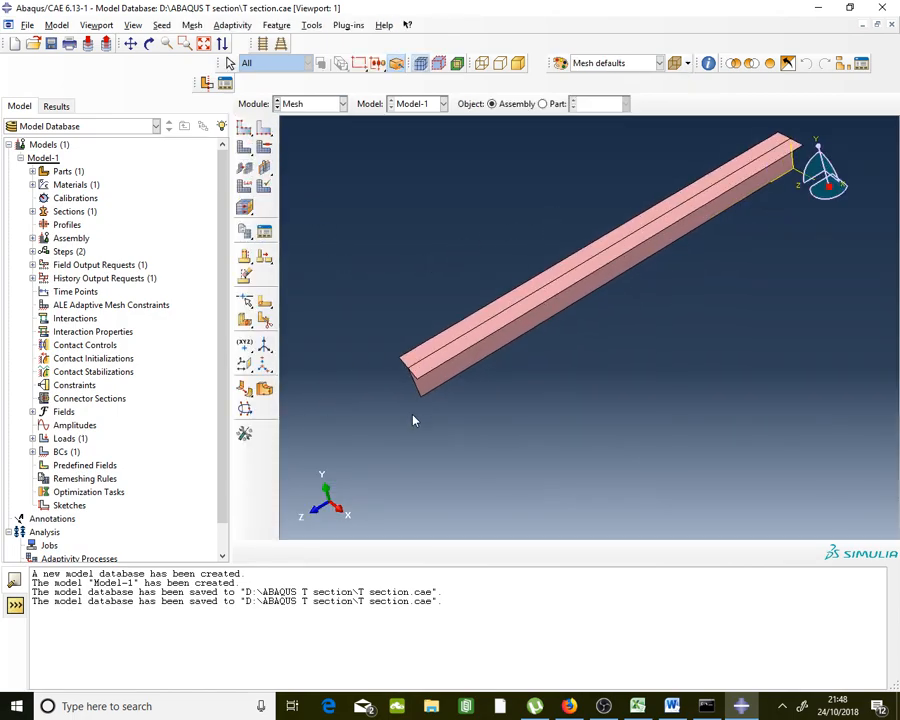
{"action": "left_click", "coordinate": [671, 706]}
Review the mesh figure and Finite Element Output list in Word, then return to Abaqus
{"action": "scroll", "coordinate": [620, 600], "scroll_direction": "down", "scroll_amount": 3}
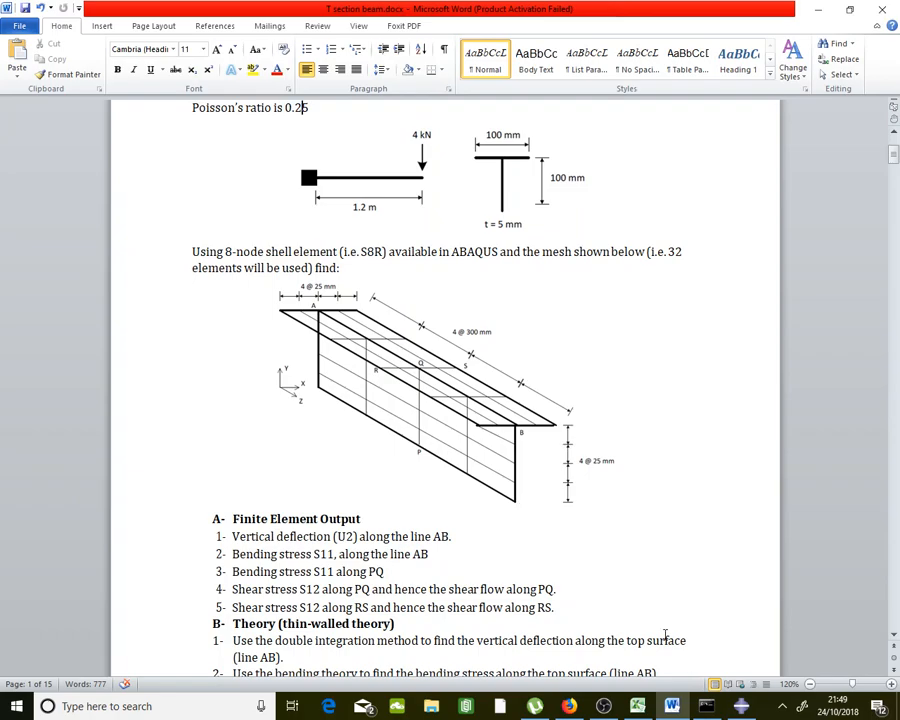
{"action": "left_click", "coordinate": [740, 706]}
Pick the top flange end edges at both beam ends for local edge seeding
{"action": "scroll", "coordinate": [513, 536], "scroll_direction": "up", "scroll_amount": 2}
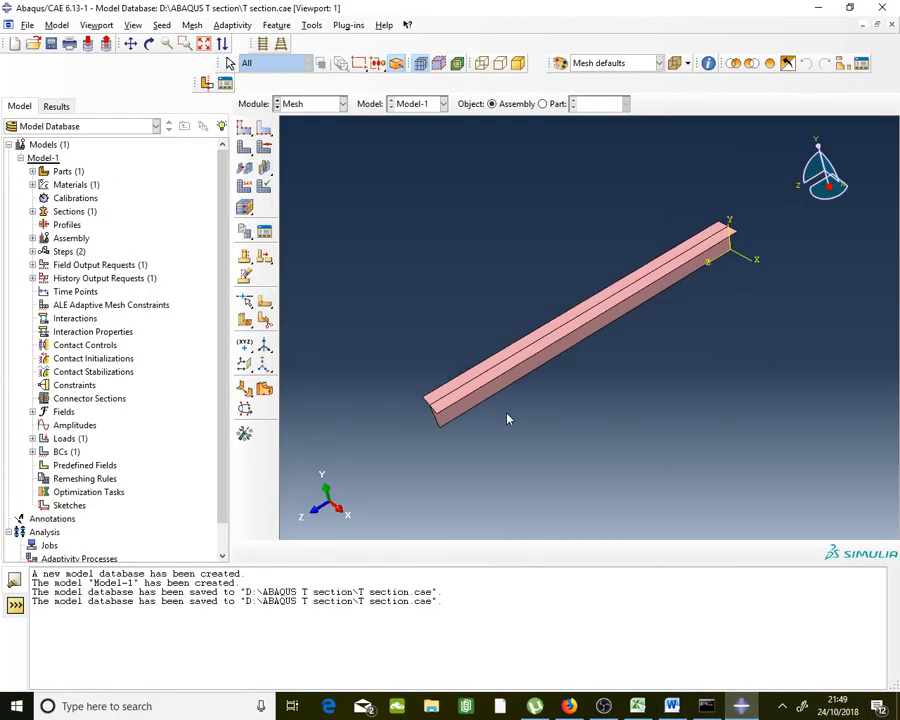
{"action": "scroll", "coordinate": [487, 435], "scroll_direction": "down", "scroll_amount": 3}
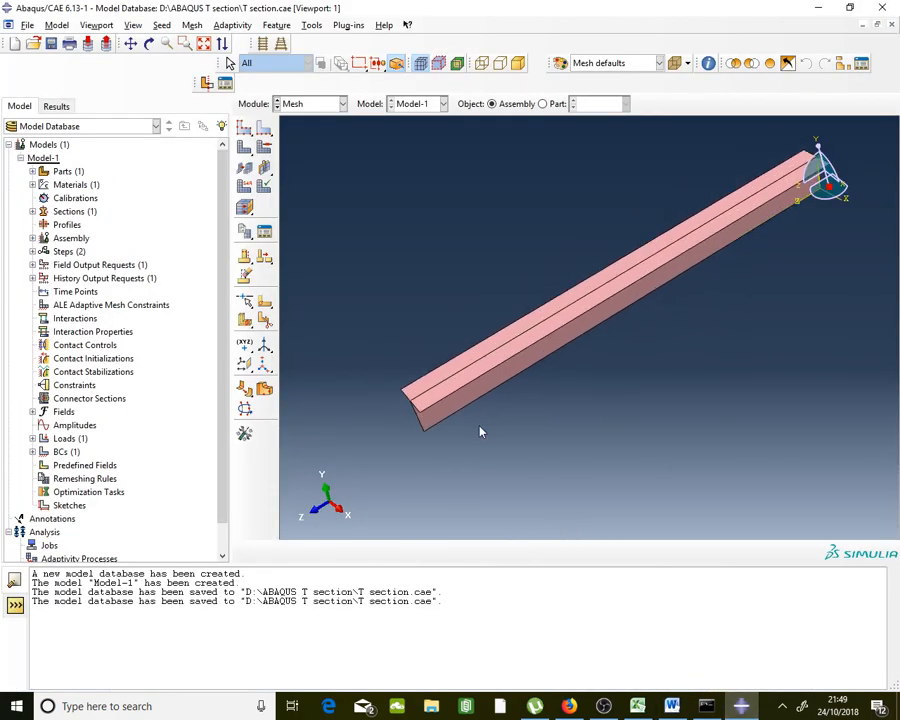
{"action": "left_click", "coordinate": [264, 130]}
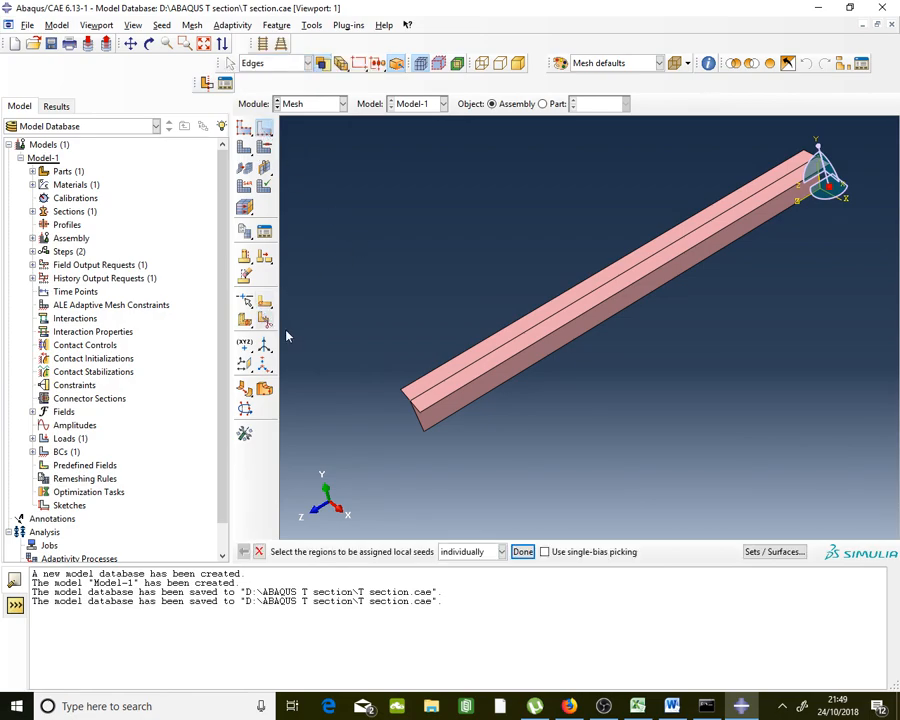
{"action": "scroll", "coordinate": [286, 331], "scroll_direction": "up", "scroll_amount": 1}
{"action": "scroll", "coordinate": [355, 372], "scroll_direction": "down", "scroll_amount": 1}
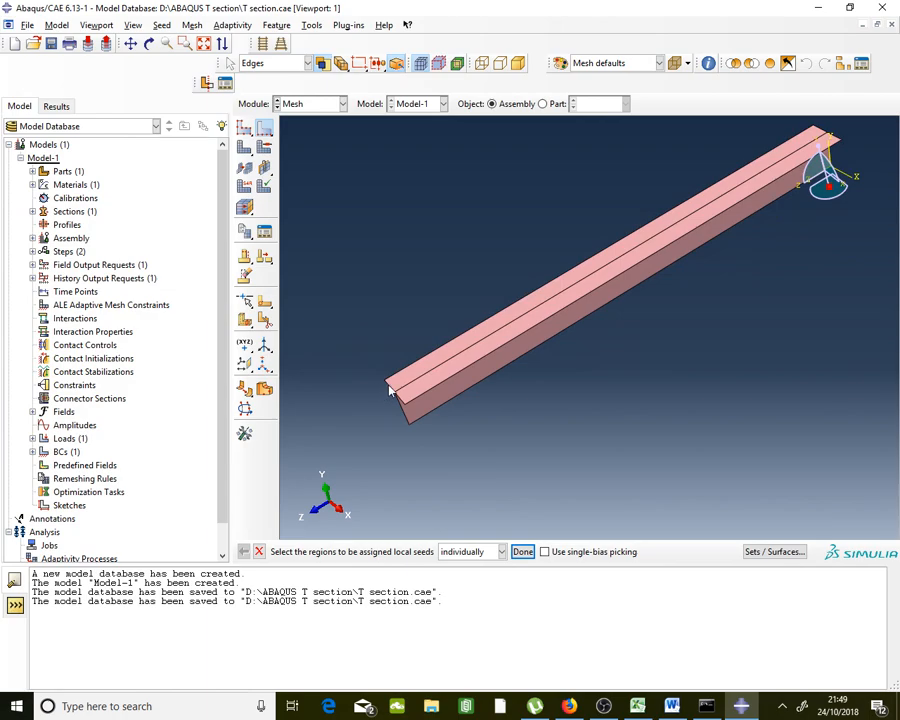
{"action": "left_click", "coordinate": [399, 397]}
{"action": "left_click", "coordinate": [390, 382]}
{"action": "left_click", "coordinate": [836, 132]}
{"action": "left_click", "coordinate": [402, 399]}
Seed the picked flange end edges by number with 2 elements each
{"action": "left_click", "coordinate": [523, 552]}
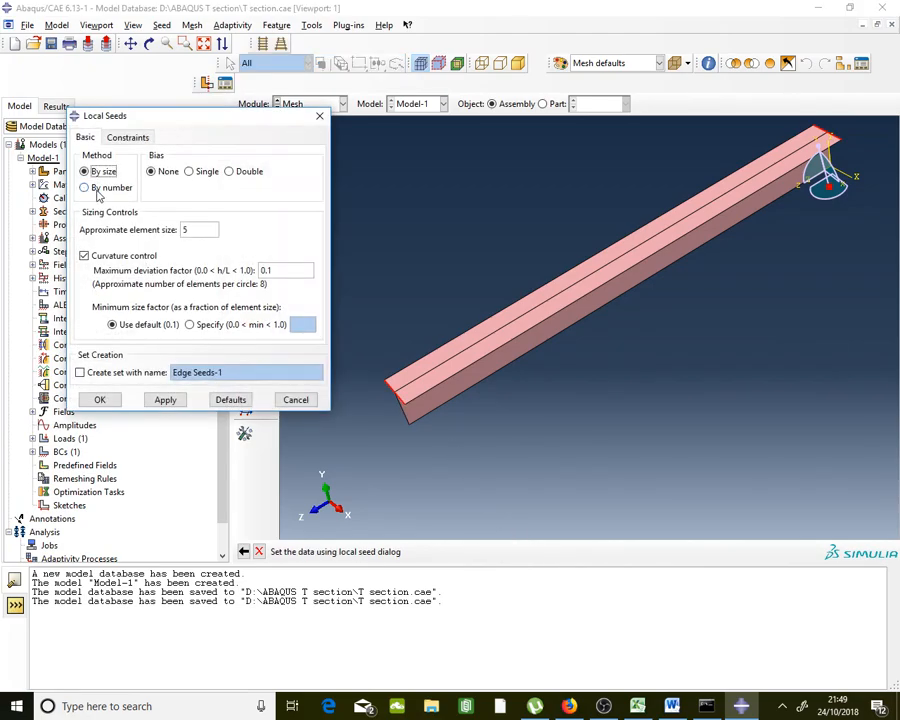
{"action": "left_click", "coordinate": [86, 188]}
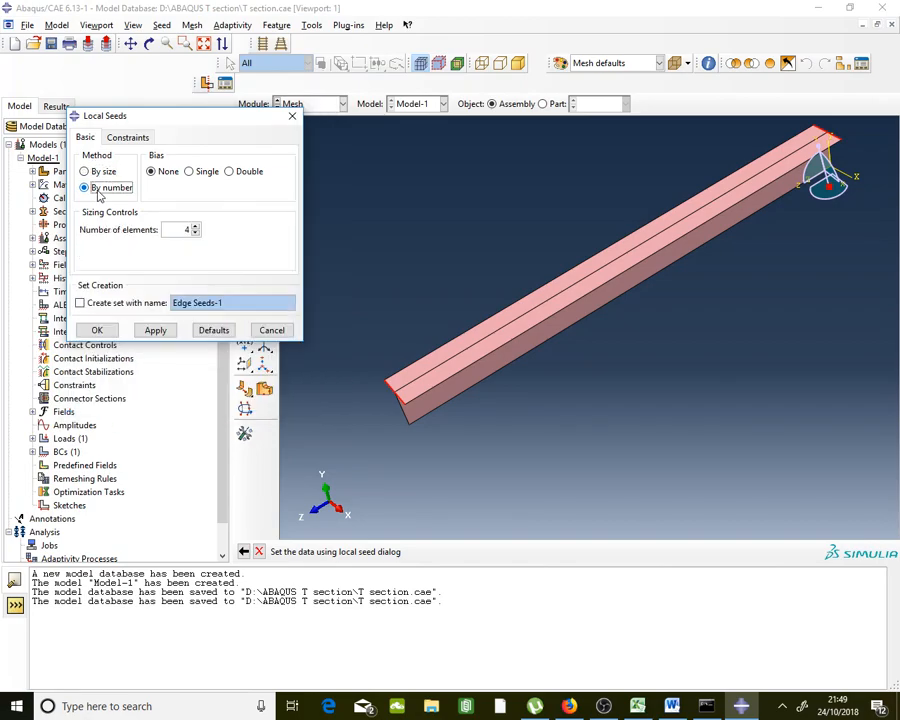
{"action": "left_click", "coordinate": [195, 234]}
{"action": "scroll", "coordinate": [376, 402], "scroll_direction": "up", "scroll_amount": 2}
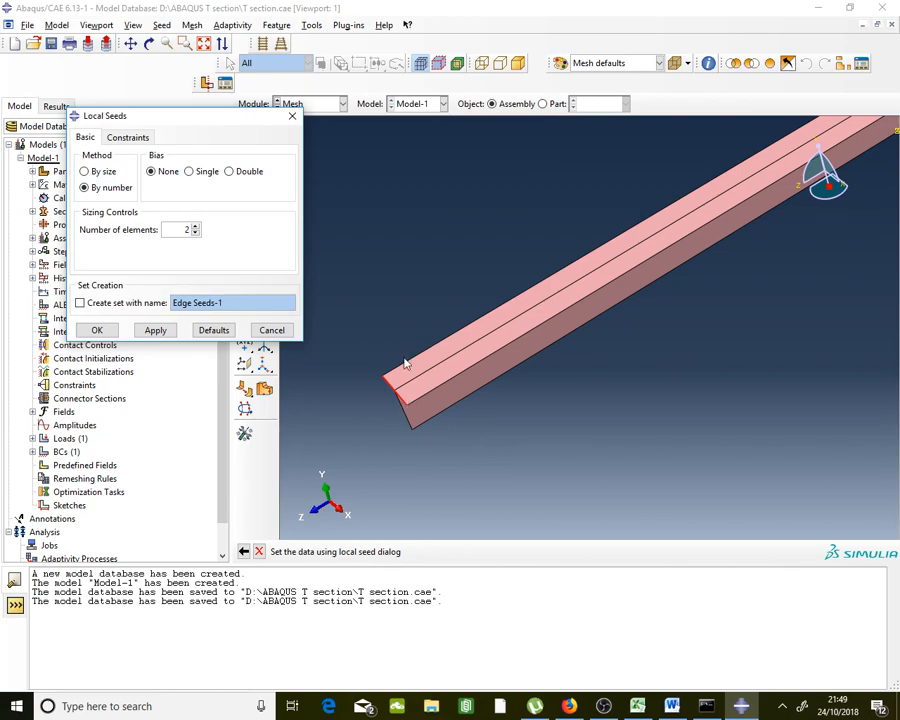
{"action": "left_click", "coordinate": [97, 331]}
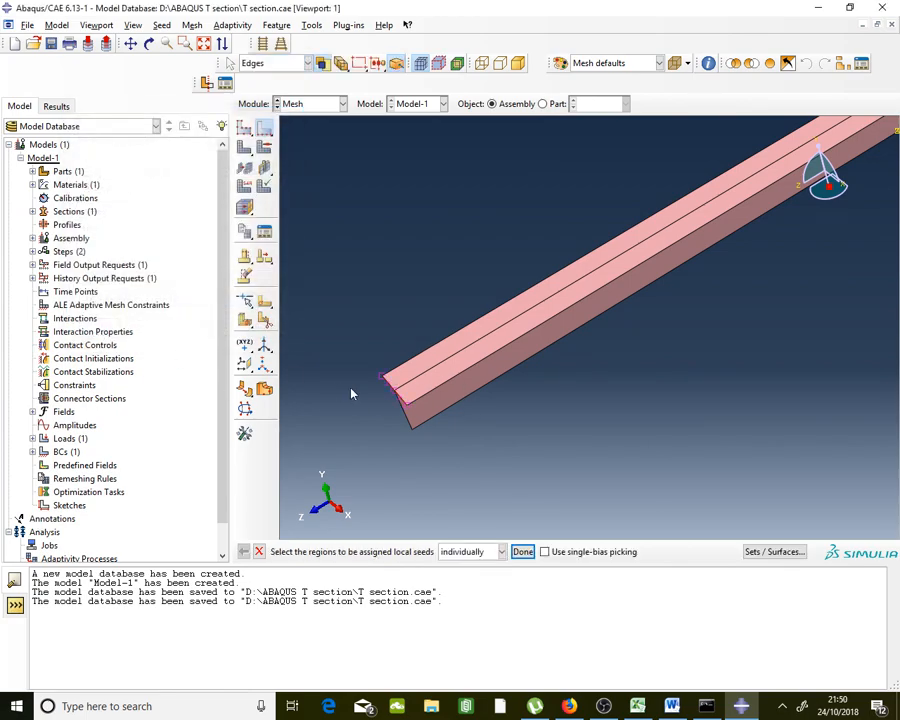
Seed the remaining beam end edges by number with 4 elements each
{"action": "scroll", "coordinate": [379, 408], "scroll_direction": "up", "scroll_amount": 1}
{"action": "scroll", "coordinate": [373, 404], "scroll_direction": "down", "scroll_amount": 3}
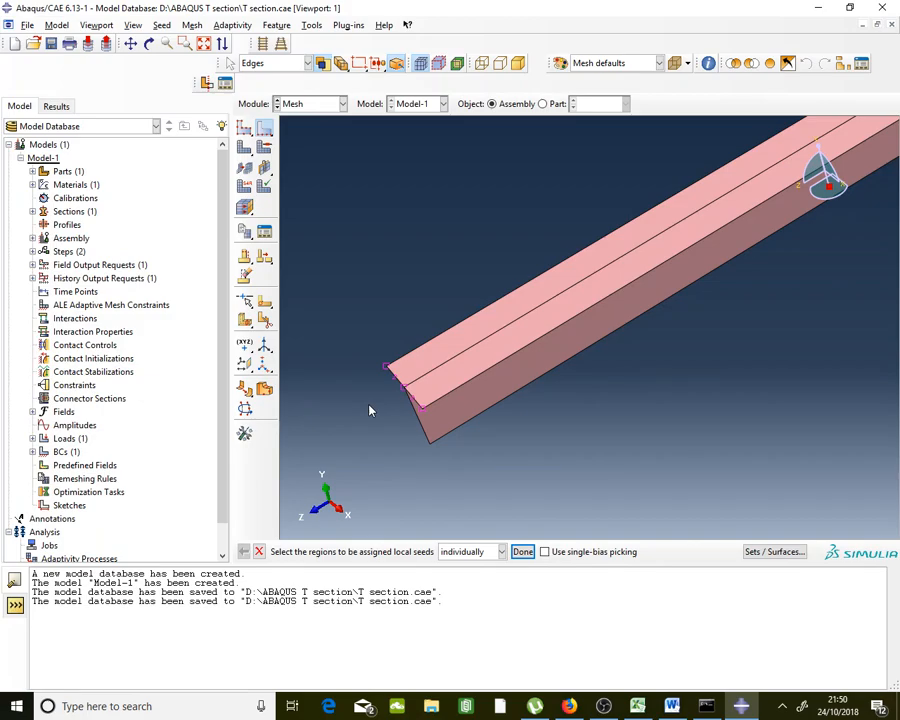
{"action": "scroll", "coordinate": [369, 410], "scroll_direction": "up", "scroll_amount": 2}
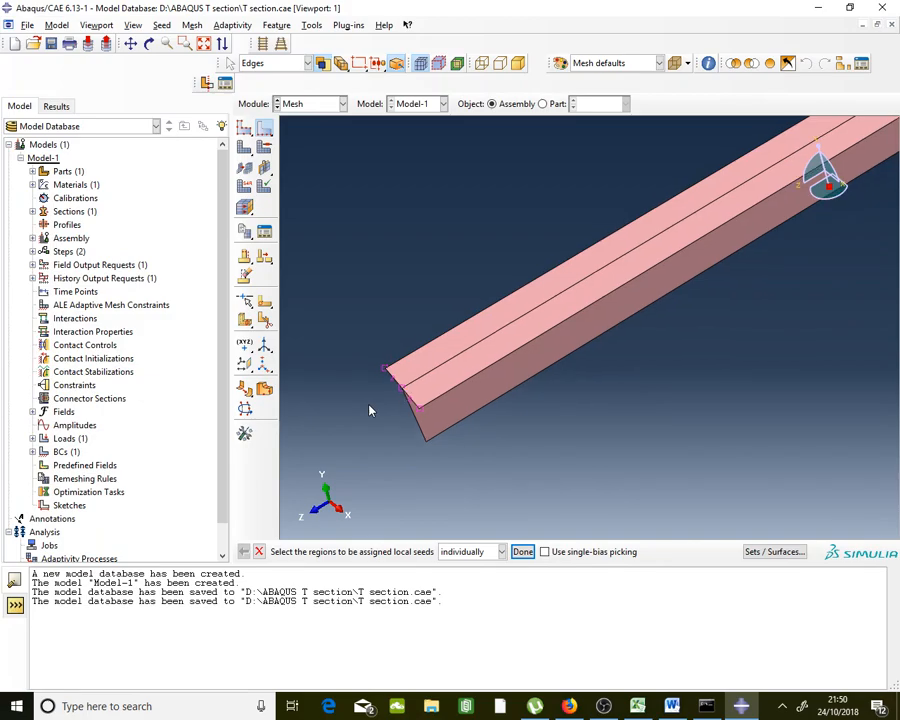
{"action": "scroll", "coordinate": [369, 410], "scroll_direction": "up", "scroll_amount": 1}
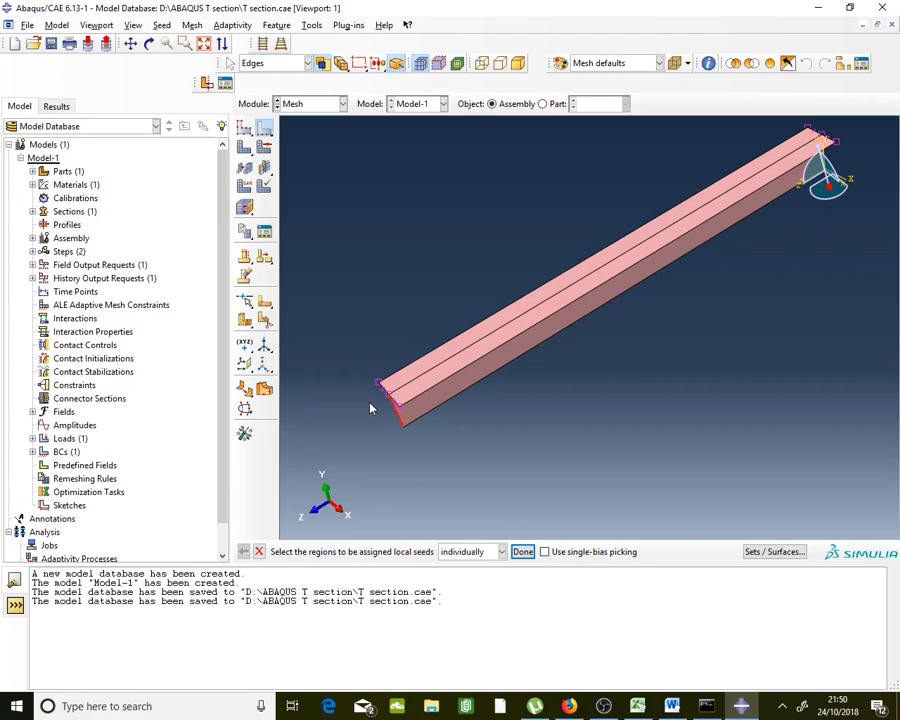
{"action": "scroll", "coordinate": [372, 408], "scroll_direction": "up", "scroll_amount": 2}
{"action": "scroll", "coordinate": [663, 290], "scroll_direction": "down", "scroll_amount": 2}
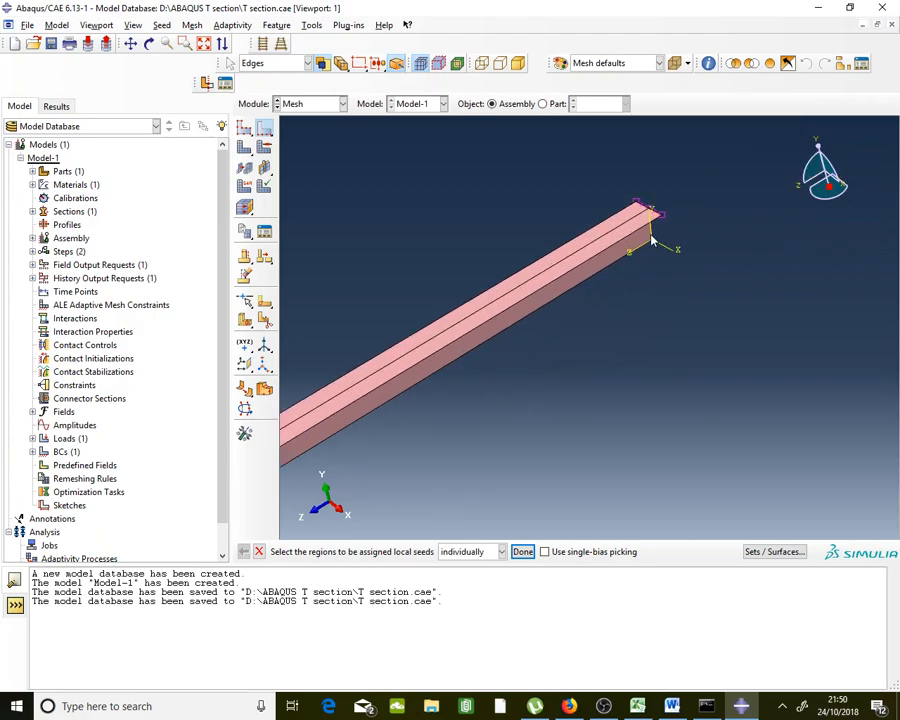
{"action": "scroll", "coordinate": [733, 233], "scroll_direction": "up", "scroll_amount": 2}
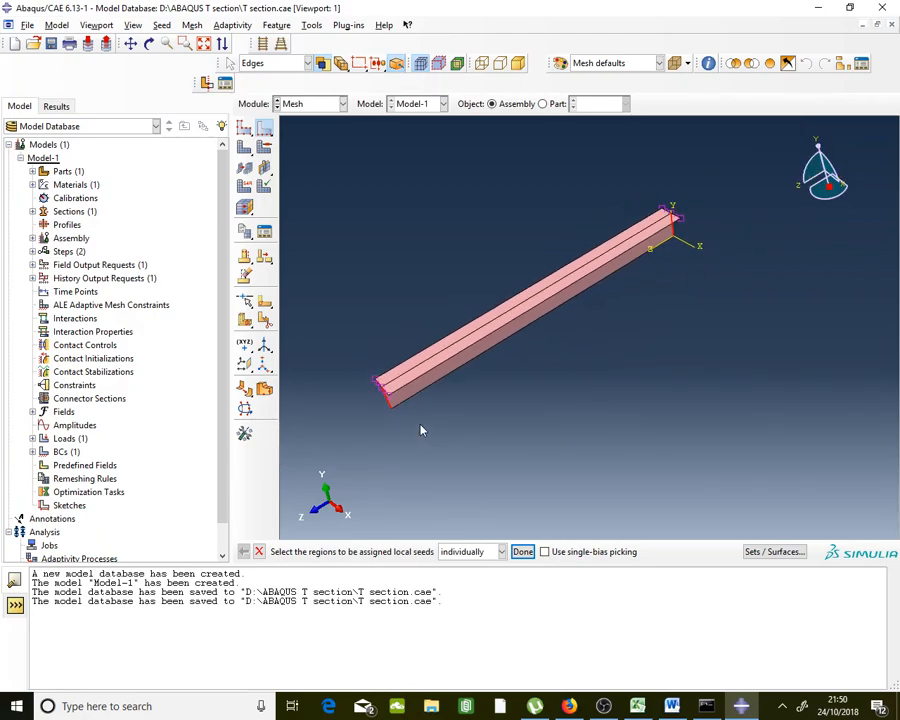
{"action": "left_click", "coordinate": [525, 551]}
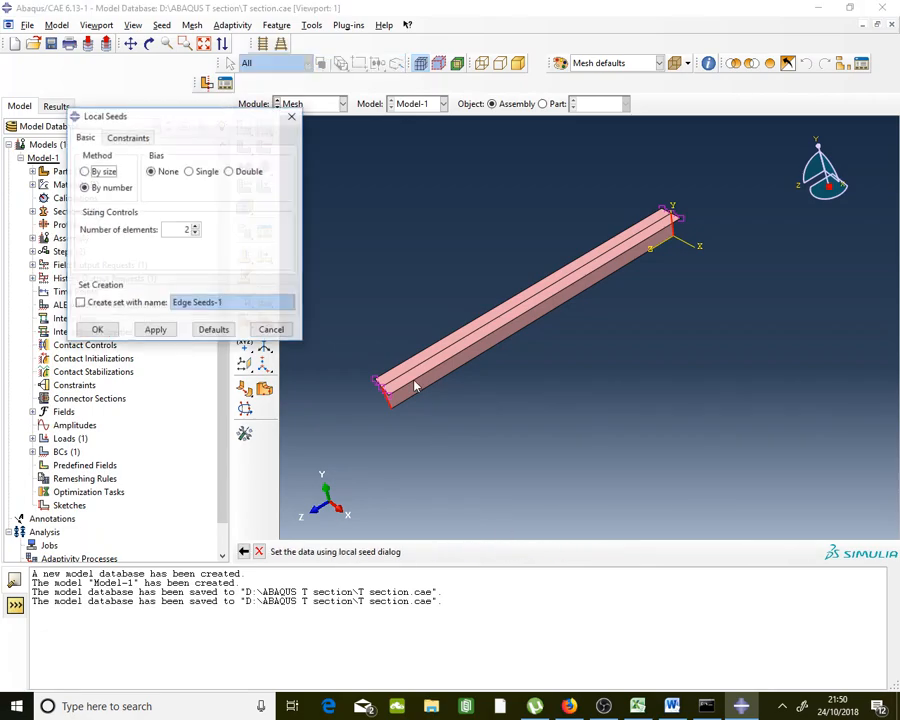
{"action": "left_click", "coordinate": [196, 232]}
{"action": "left_click", "coordinate": [196, 226]}
{"action": "left_click", "coordinate": [97, 330]}
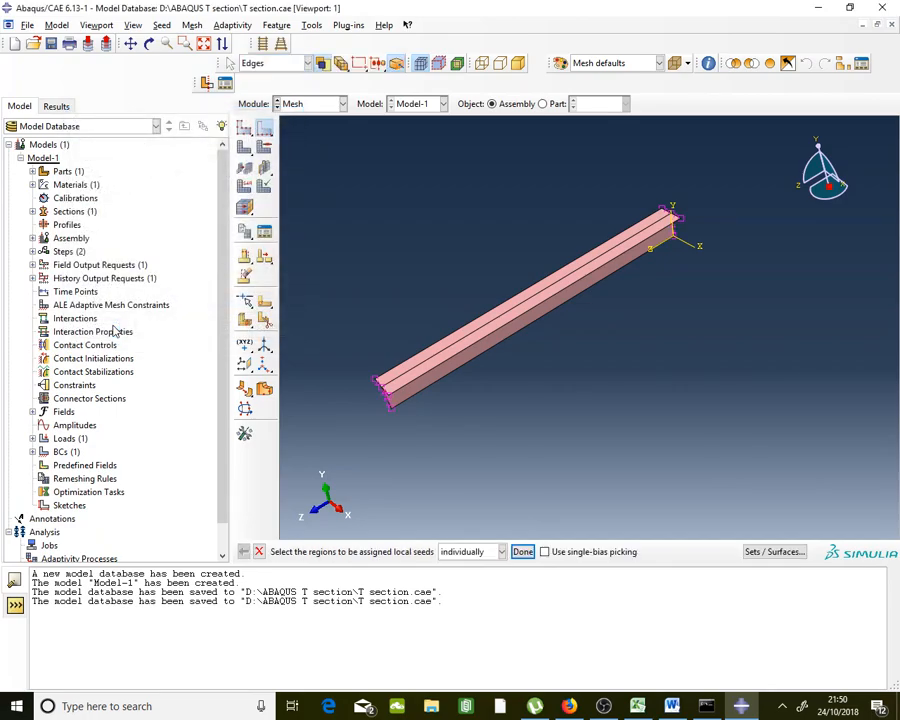
Finish the edge pick and briefly check the Word assignment before minimizing it
{"action": "left_click", "coordinate": [519, 553]}
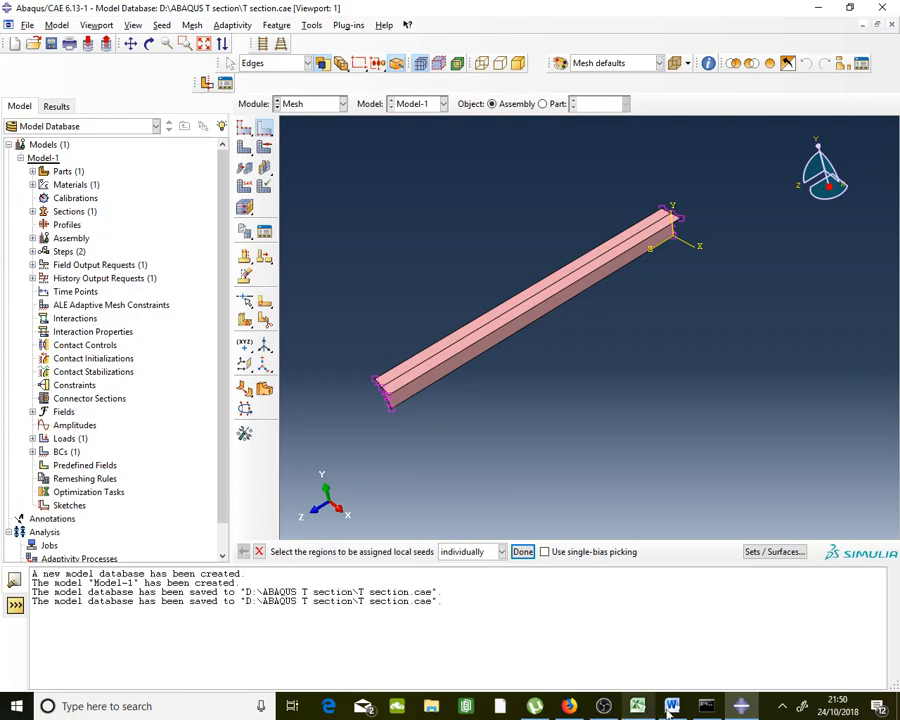
{"action": "key", "text": "alt+Tab"}
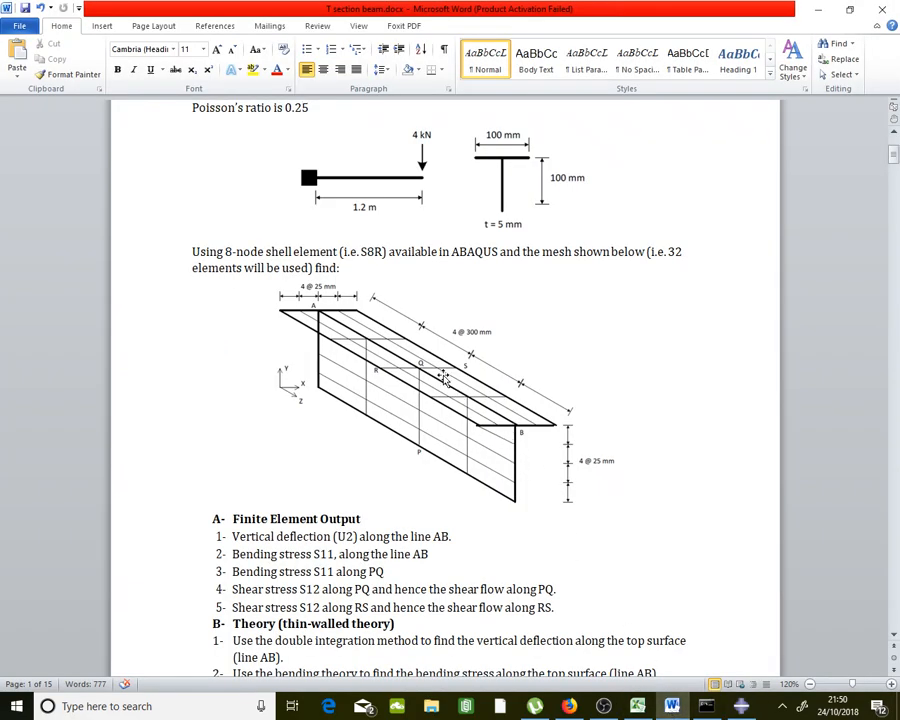
{"action": "left_click", "coordinate": [816, 9]}
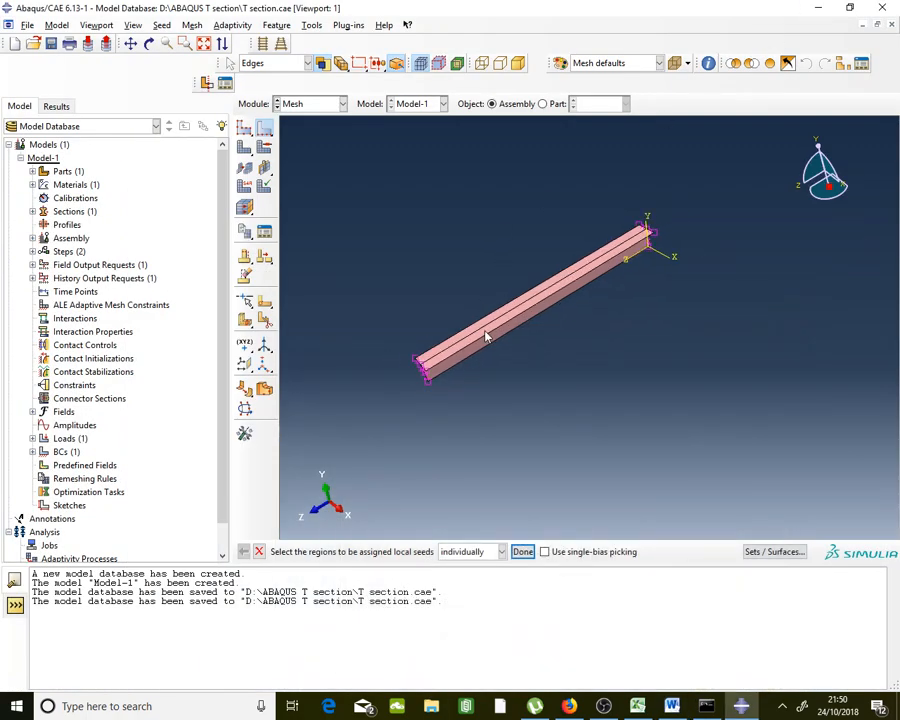
Box-select the beam's long edges, seed them with 4 elements each, and end seeding
{"action": "scroll", "coordinate": [476, 317], "scroll_direction": "up", "scroll_amount": 2}
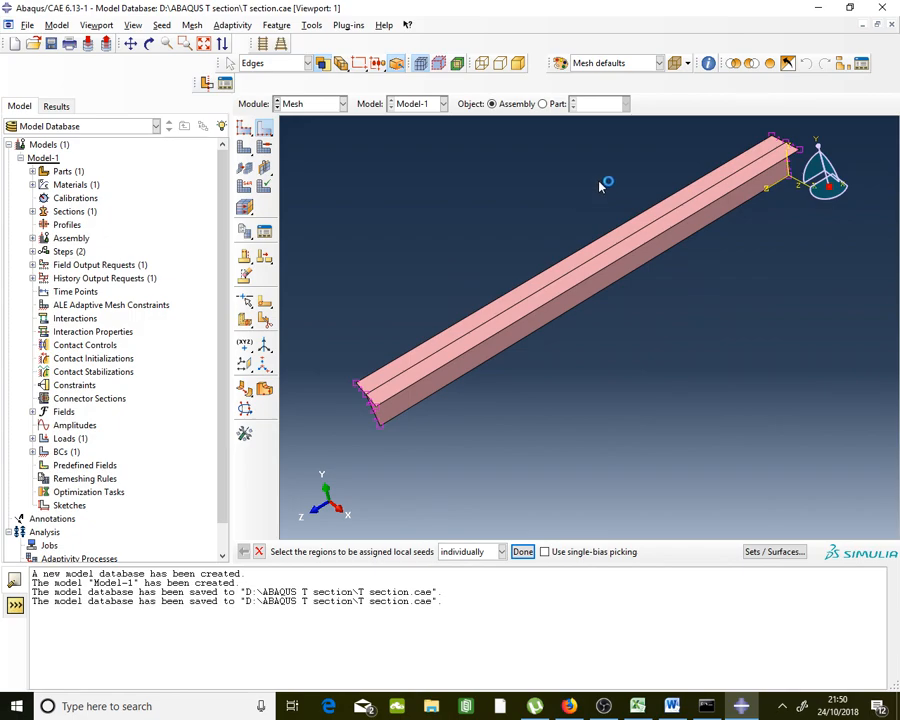
{"action": "left_click_drag", "start_coordinate": [633, 171], "coordinate": [593, 367]}
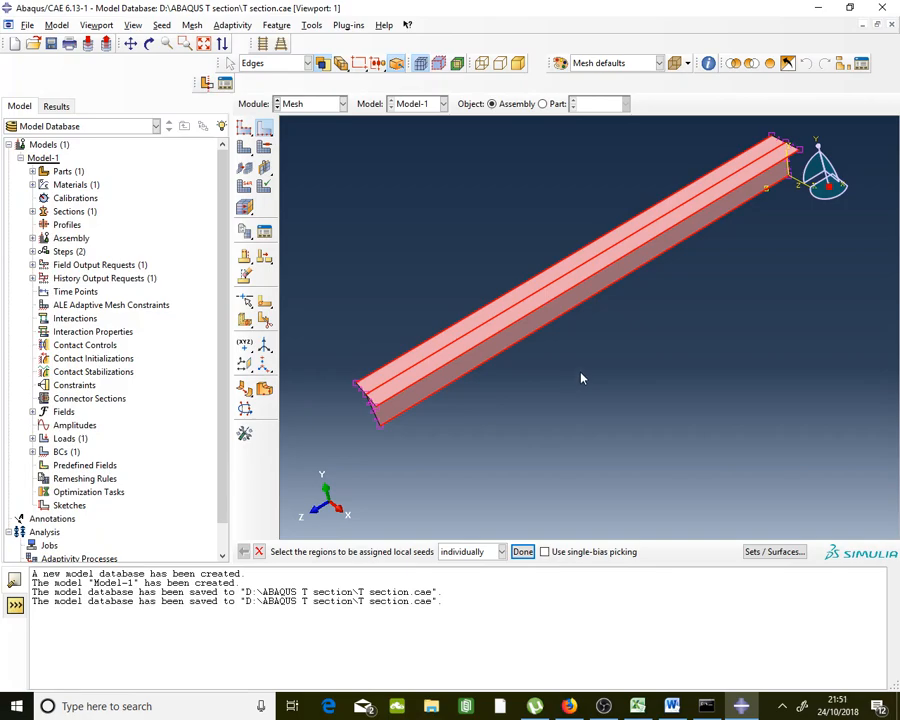
{"action": "left_click", "coordinate": [522, 551]}
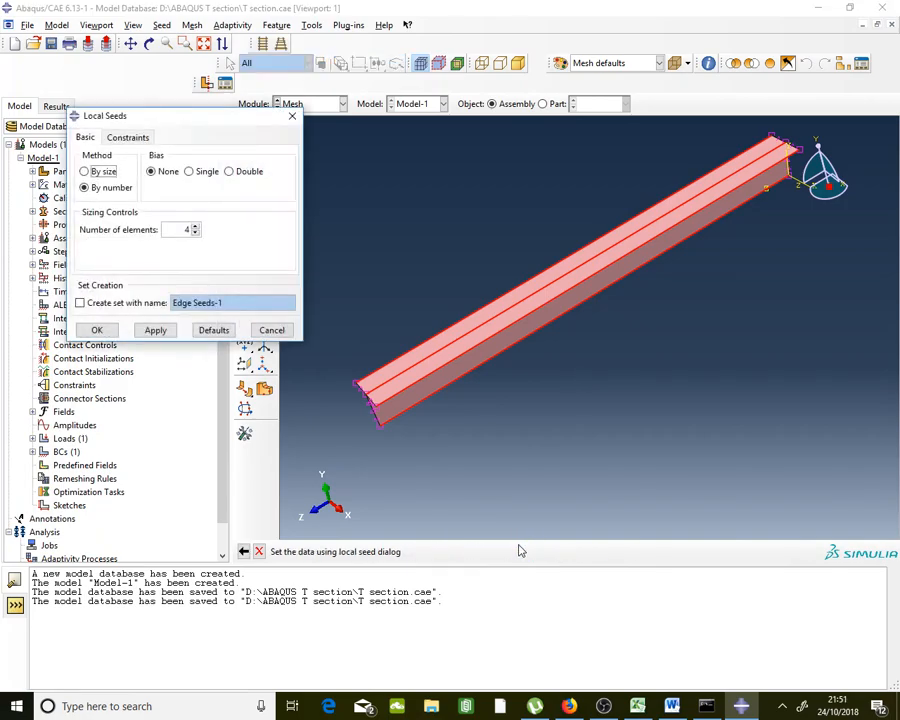
{"action": "left_click_drag", "start_coordinate": [183, 230], "coordinate": [205, 230]}
{"action": "left_click", "coordinate": [105, 329]}
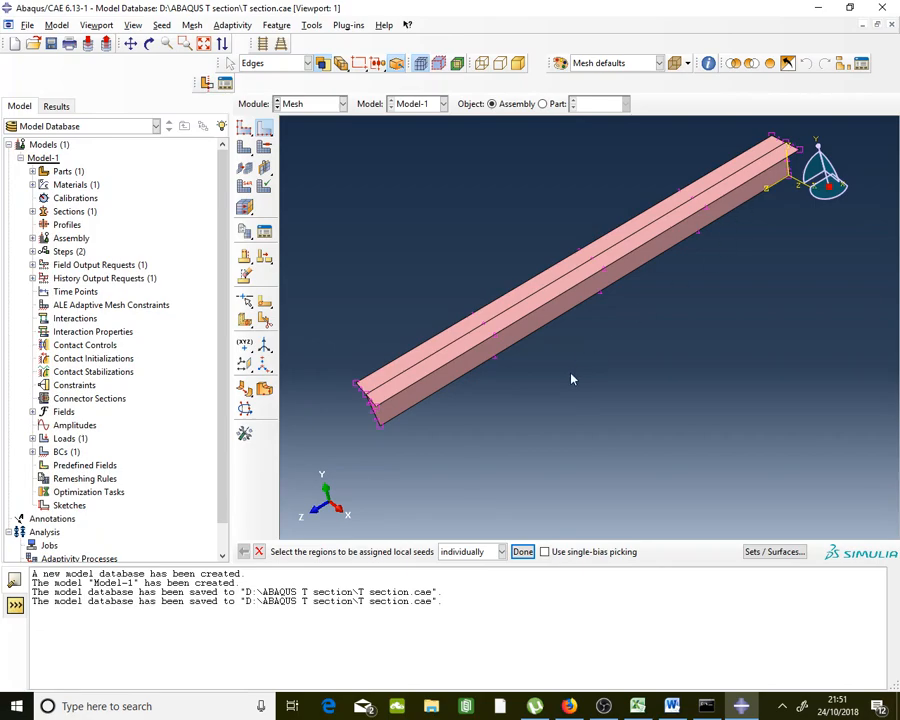
{"action": "left_click", "coordinate": [526, 552]}
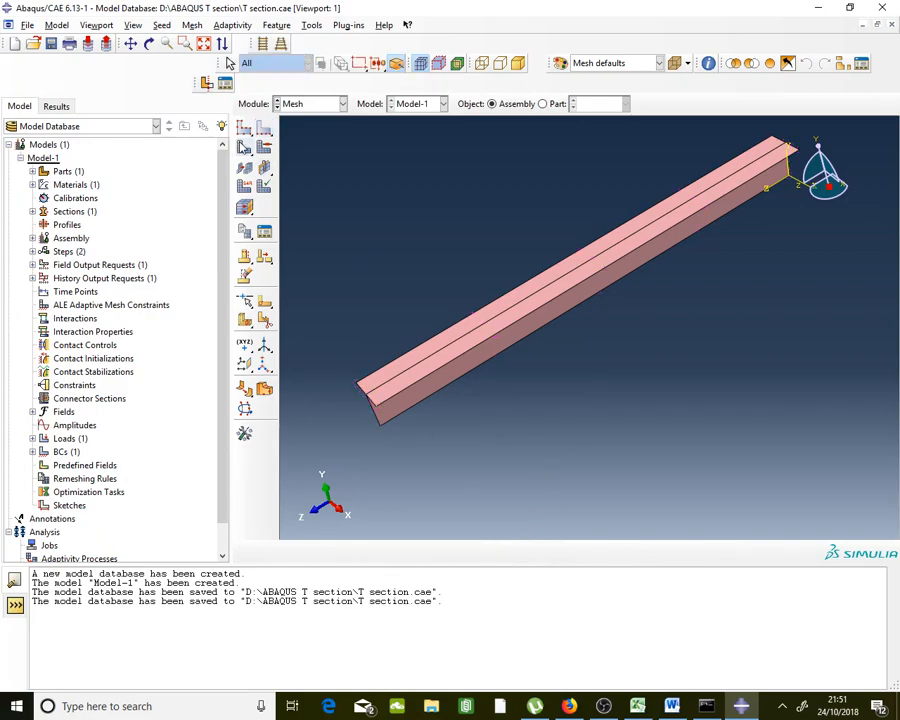
Mesh the T Section part instance, producing 32 elements
{"action": "left_click", "coordinate": [243, 147]}
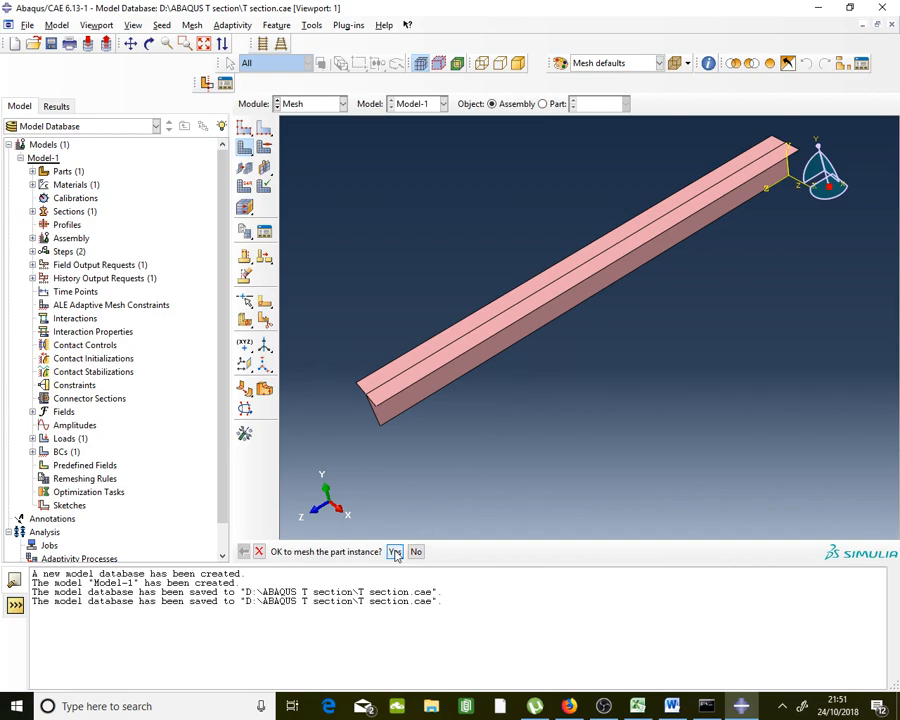
{"action": "left_click", "coordinate": [395, 552]}
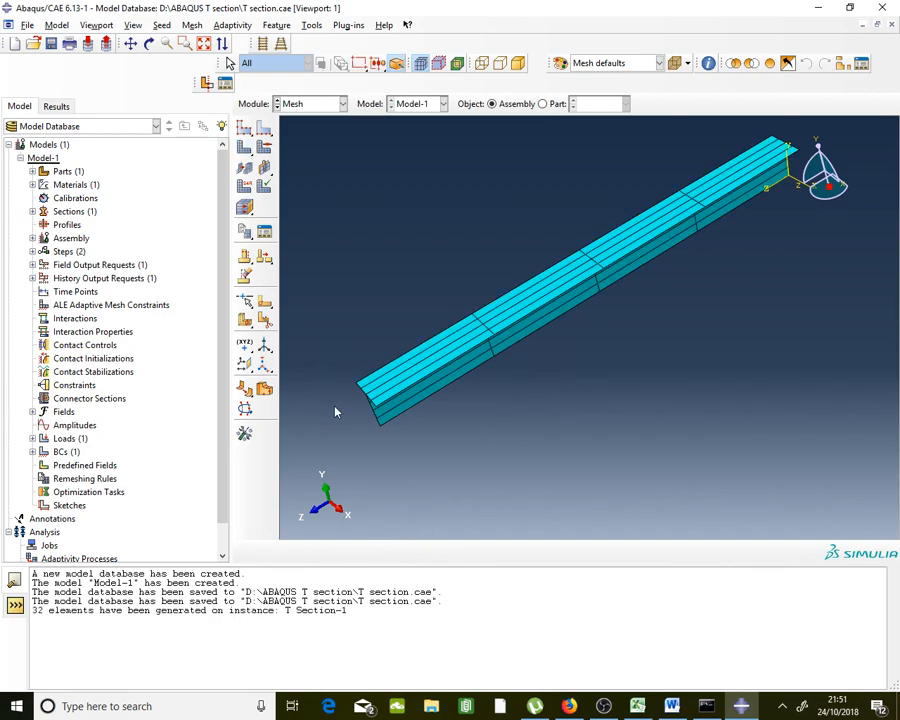
{"action": "scroll", "coordinate": [385, 395], "scroll_direction": "up", "scroll_amount": 4}
{"action": "scroll", "coordinate": [375, 390], "scroll_direction": "down", "scroll_amount": 1}
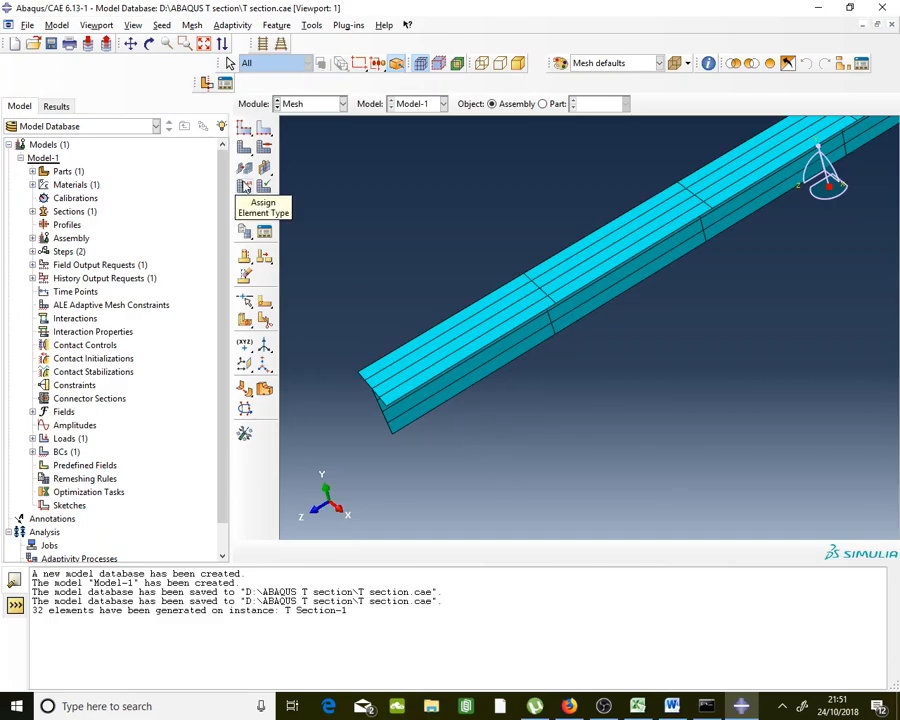
Select all beam faces and choose Shell family elements with quadratic geometric order
{"action": "left_click", "coordinate": [245, 186]}
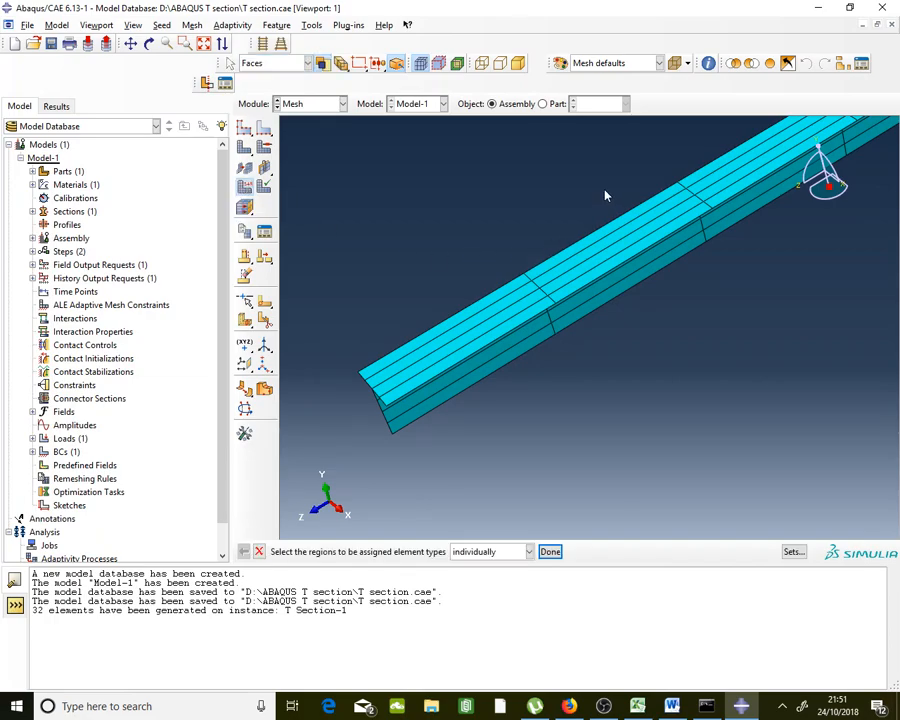
{"action": "left_click_drag", "start_coordinate": [603, 188], "coordinate": [503, 426]}
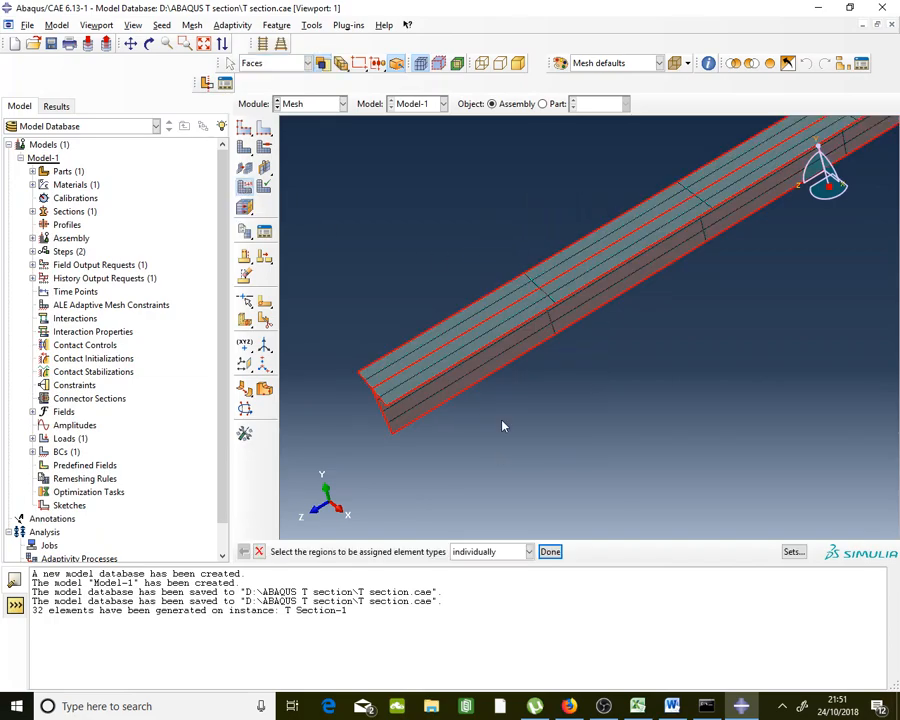
{"action": "left_click", "coordinate": [550, 551]}
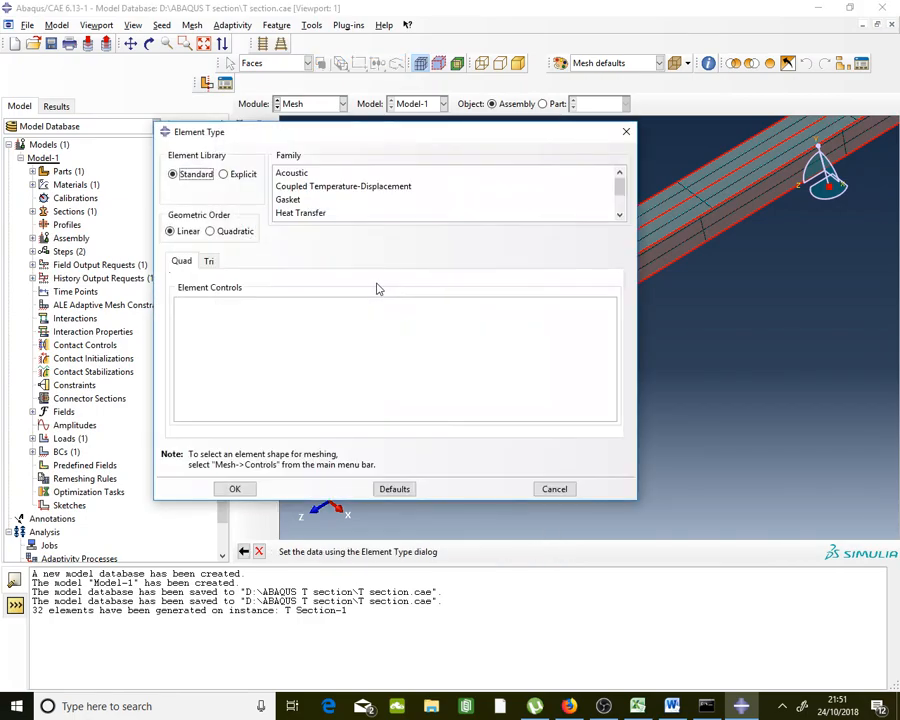
{"action": "scroll", "coordinate": [311, 190], "scroll_direction": "down", "scroll_amount": 3}
{"action": "left_click", "coordinate": [312, 215]}
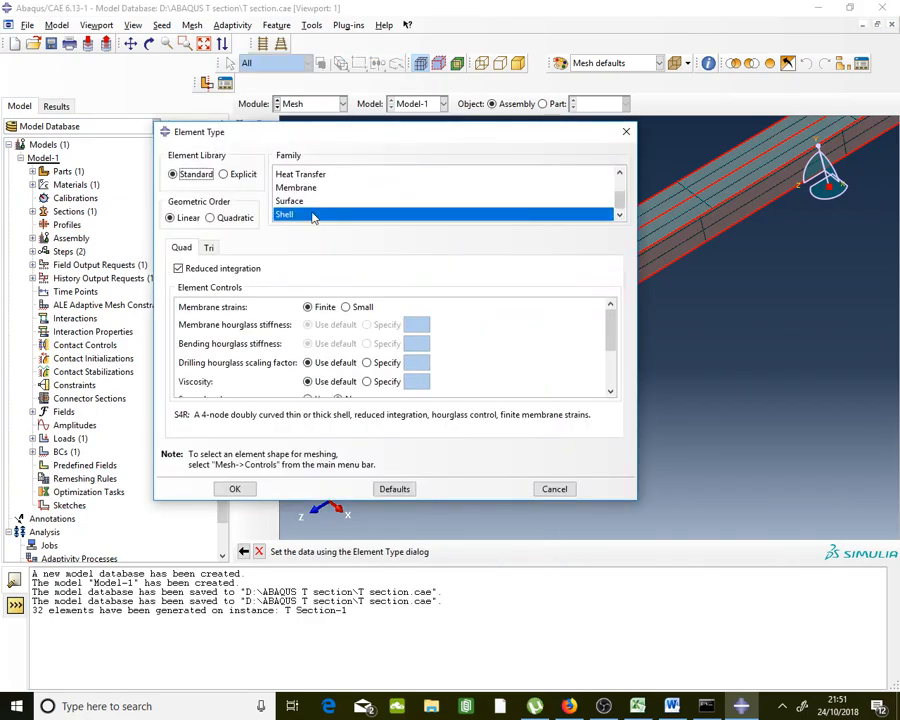
{"action": "left_click", "coordinate": [221, 219]}
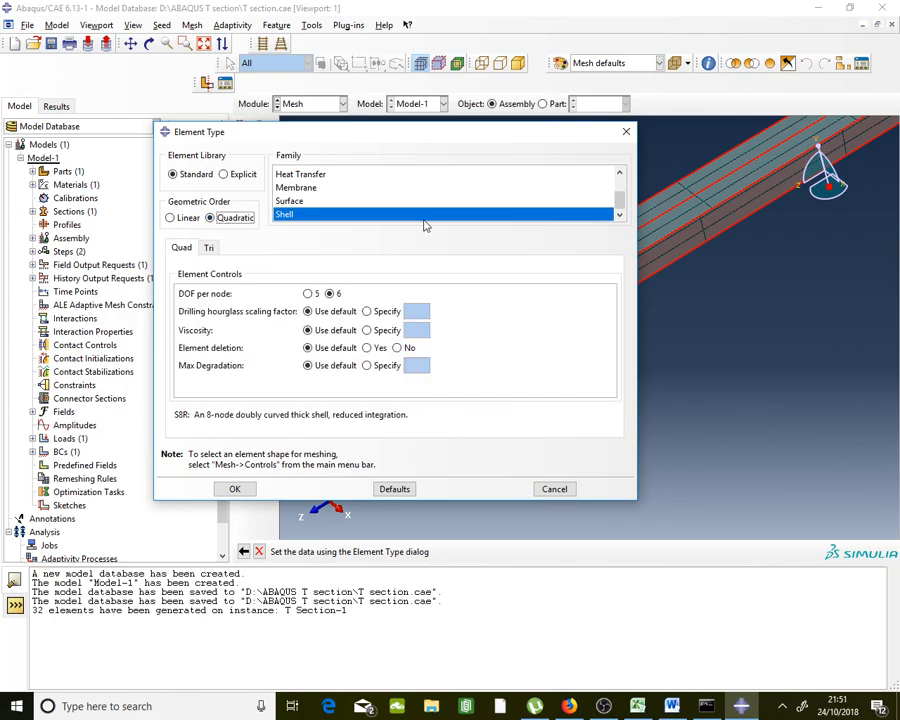
{"action": "left_click_drag", "start_coordinate": [188, 419], "coordinate": [177, 418]}
{"action": "left_click", "coordinate": [443, 416]}
Keep 6 degrees of freedom per node for S8R thick shells and apply to the faces
{"action": "left_click", "coordinate": [308, 294]}
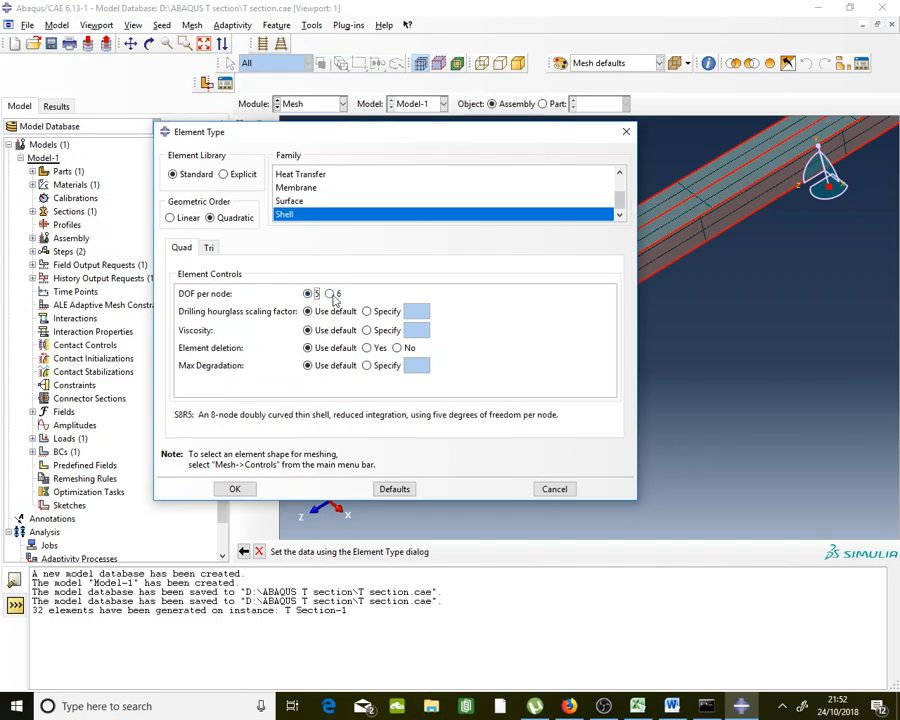
{"action": "left_click", "coordinate": [330, 294]}
{"action": "left_click", "coordinate": [309, 294]}
{"action": "left_click", "coordinate": [330, 294]}
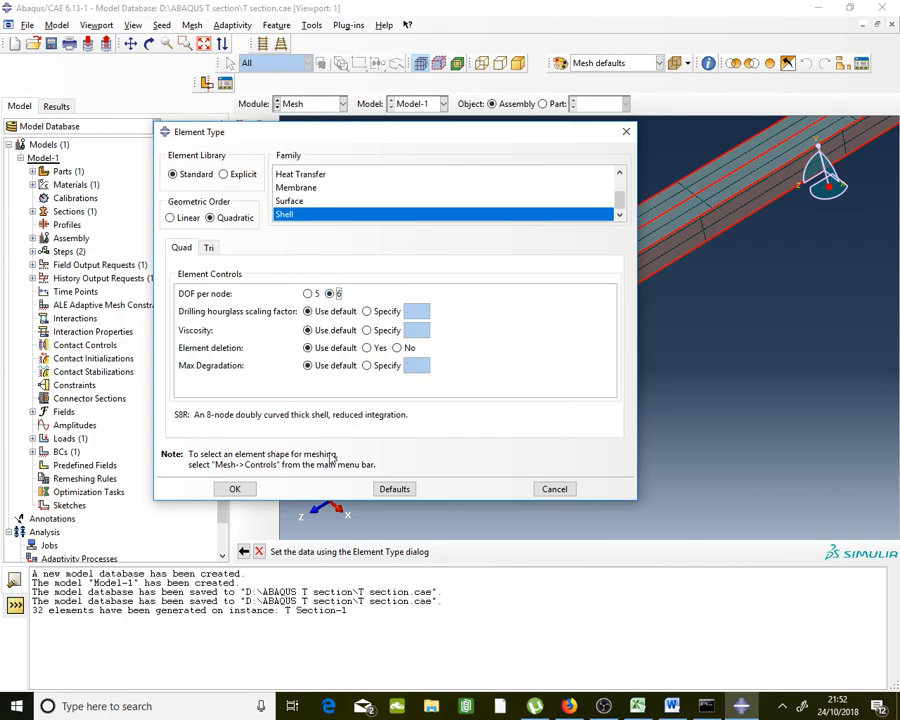
{"action": "left_click_drag", "start_coordinate": [409, 414], "coordinate": [174, 417]}
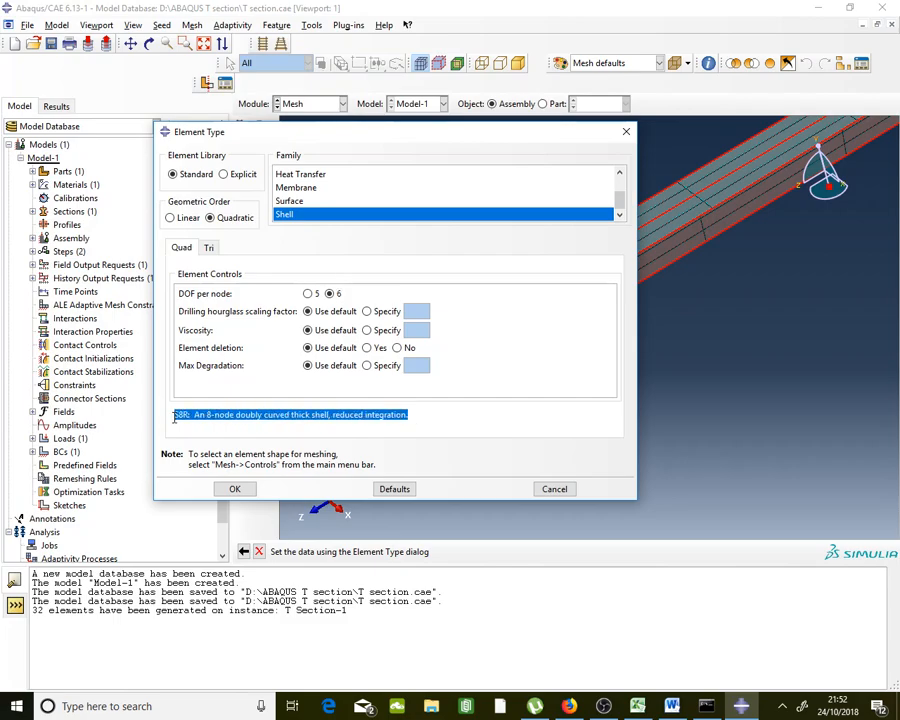
{"action": "left_click", "coordinate": [240, 488]}
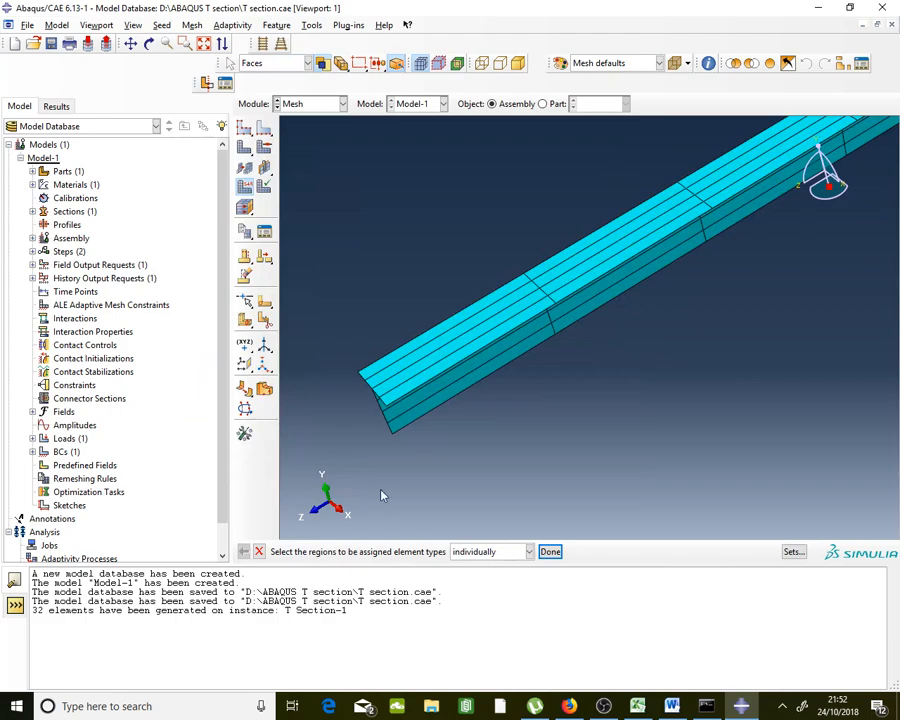
{"action": "left_click", "coordinate": [550, 551]}
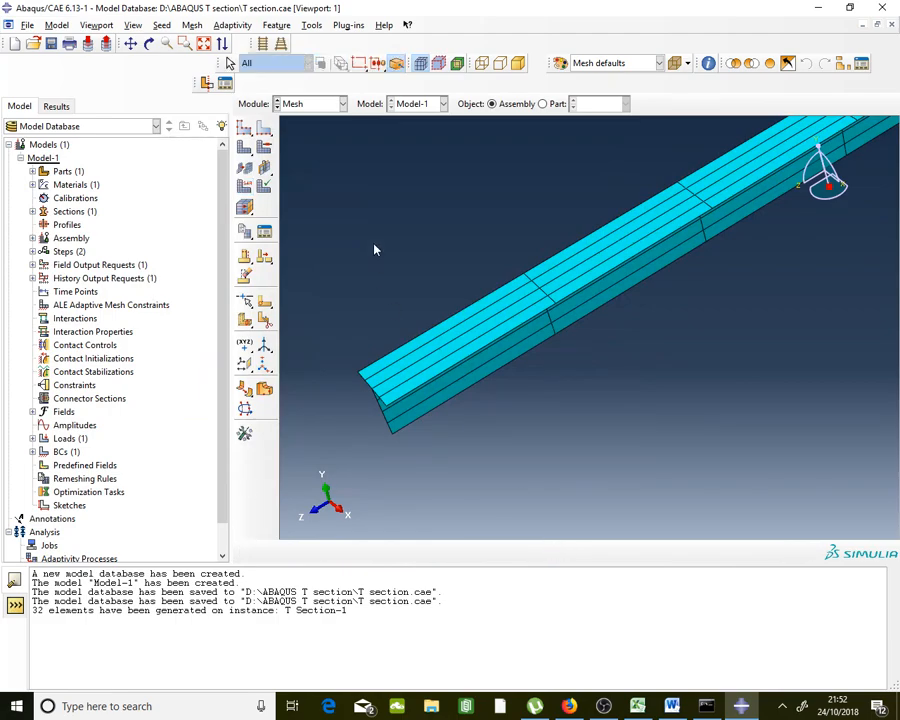
Switch Abaqus to the Job module
{"action": "left_click", "coordinate": [310, 106]}
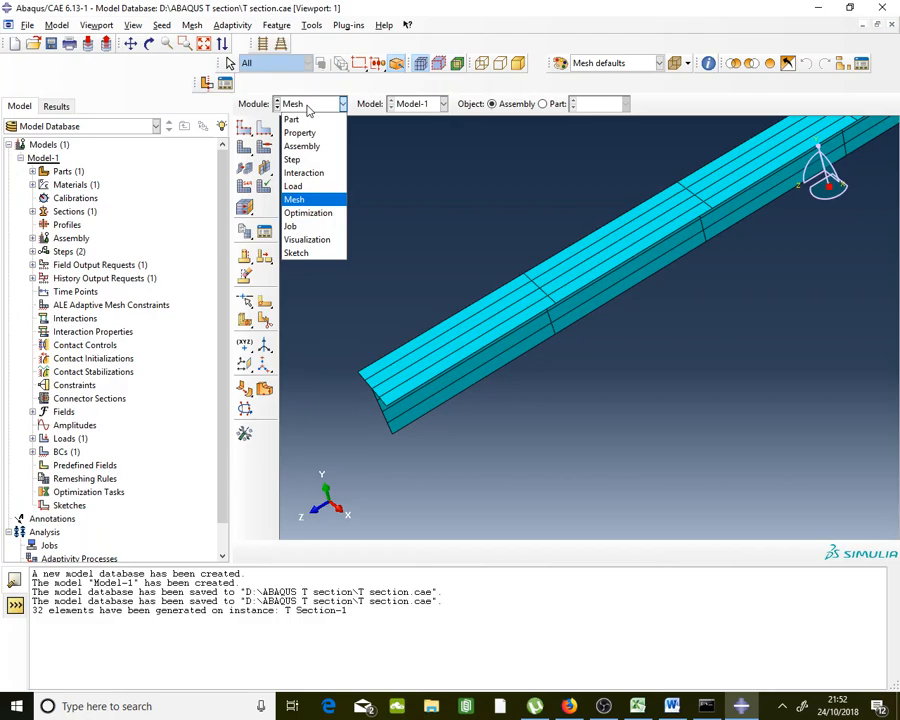
{"action": "left_click", "coordinate": [309, 111]}
{"action": "left_click", "coordinate": [309, 110]}
{"action": "left_click", "coordinate": [312, 227]}
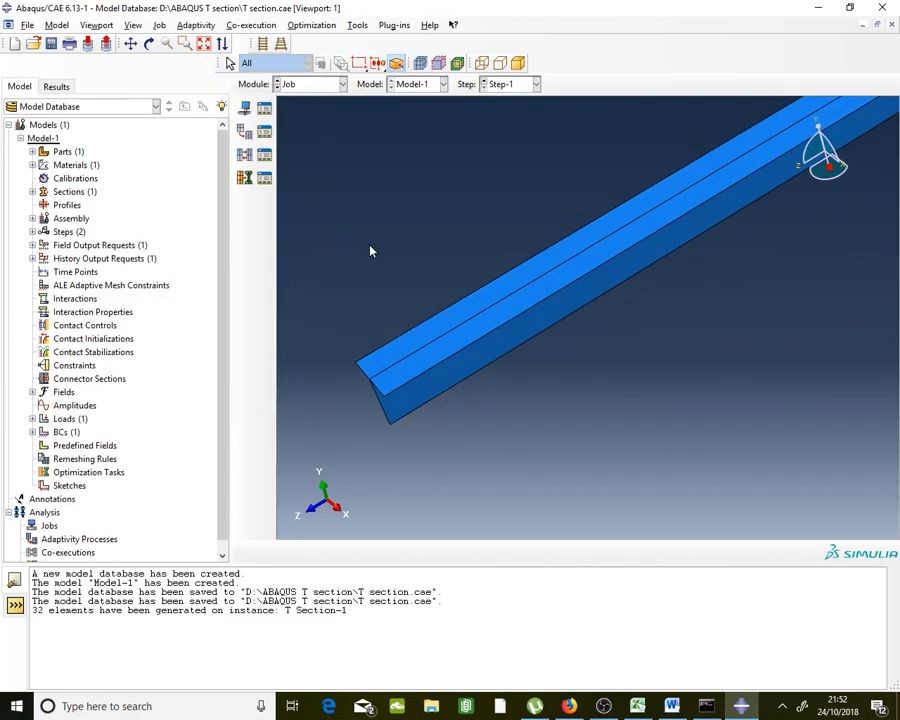
{"action": "scroll", "coordinate": [356, 288], "scroll_direction": "down", "scroll_amount": 2}
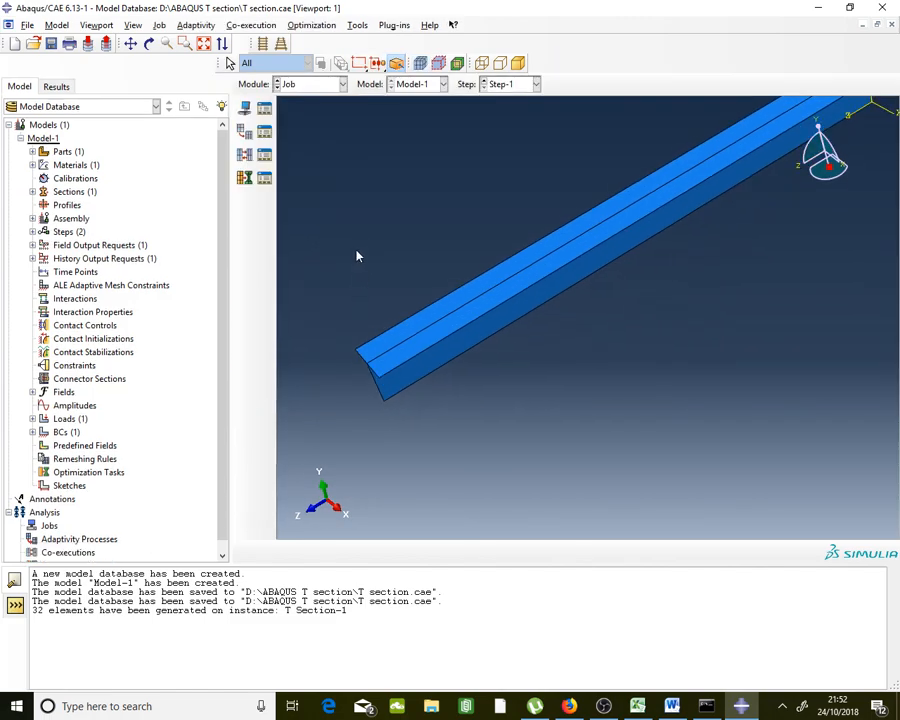
Create Job-1 as a Full Analysis job for Model-1 in the Job Manager
{"action": "left_click", "coordinate": [266, 112]}
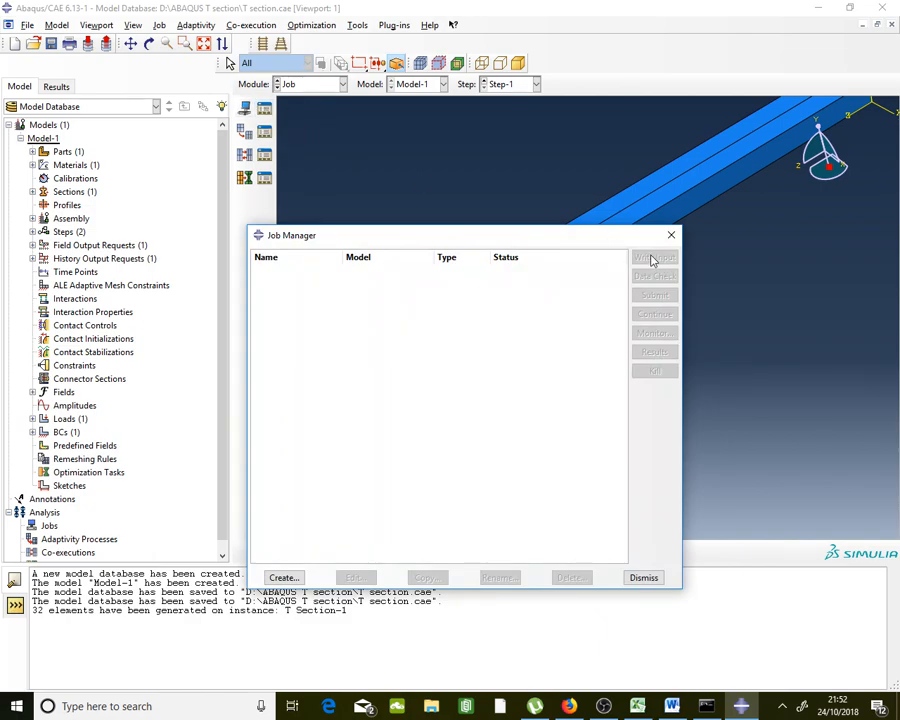
{"action": "left_click_drag", "start_coordinate": [624, 243], "coordinate": [558, 203]}
{"action": "left_click", "coordinate": [218, 537]}
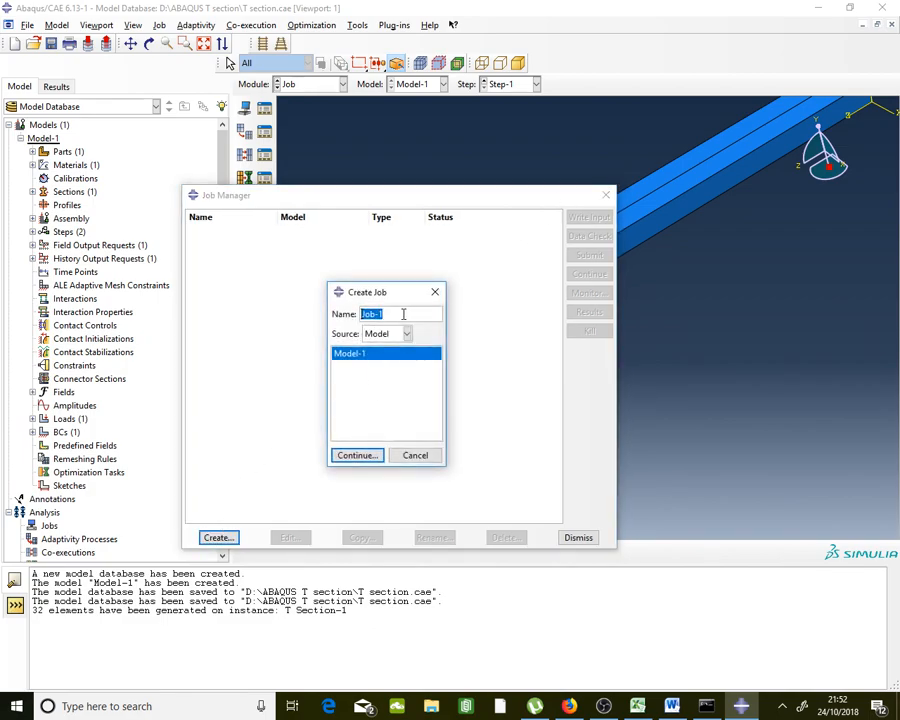
{"action": "left_click", "coordinate": [373, 457]}
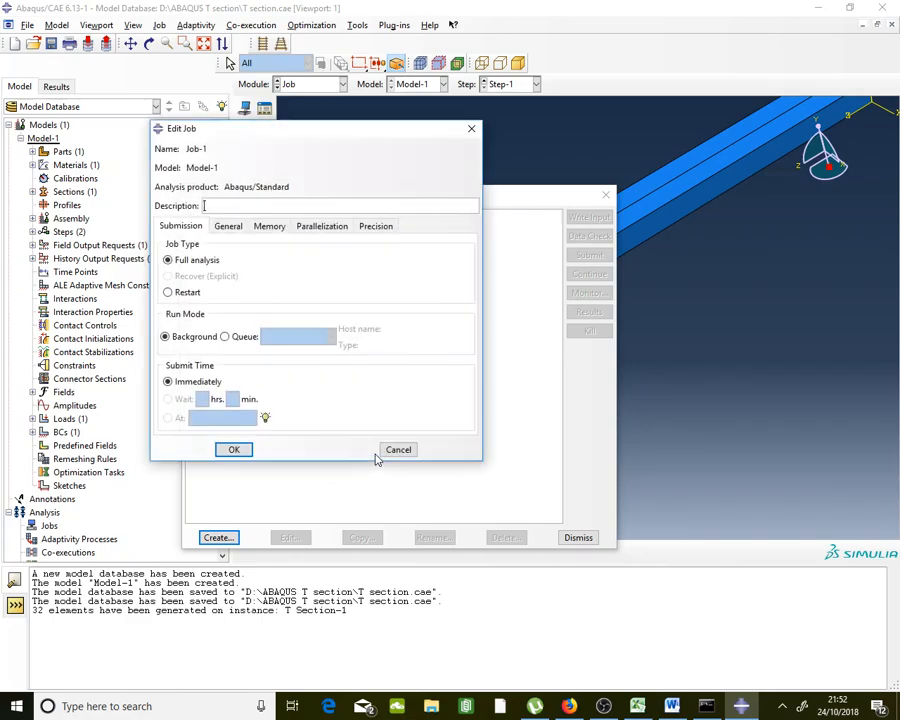
{"action": "left_click", "coordinate": [234, 452]}
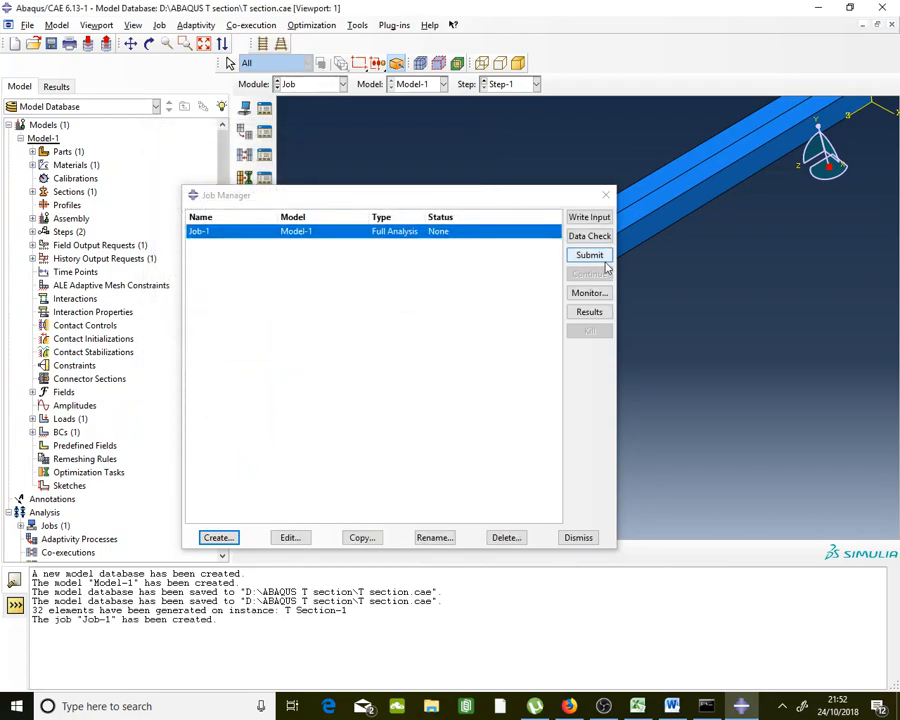
Submit Job-1 and let the analysis run to Completed
{"action": "left_click", "coordinate": [604, 262]}
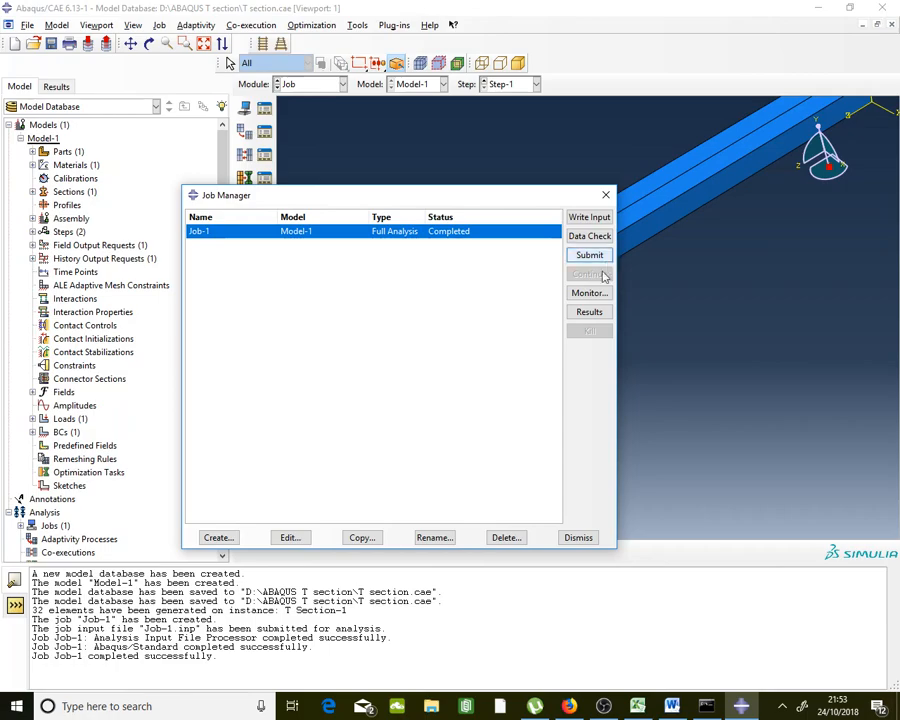
Open Job-1 results and plot Mises stress contours on the deformed beam, peaking near 331.6
{"action": "left_click", "coordinate": [586, 317]}
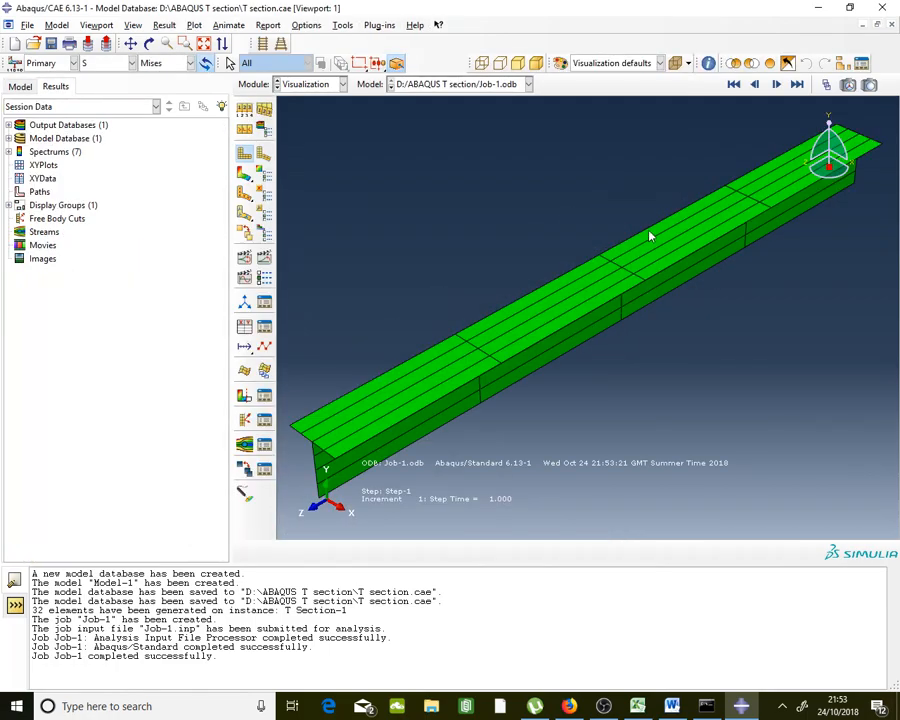
{"action": "scroll", "coordinate": [644, 232], "scroll_direction": "up", "scroll_amount": 3}
{"action": "scroll", "coordinate": [452, 341], "scroll_direction": "down", "scroll_amount": 3}
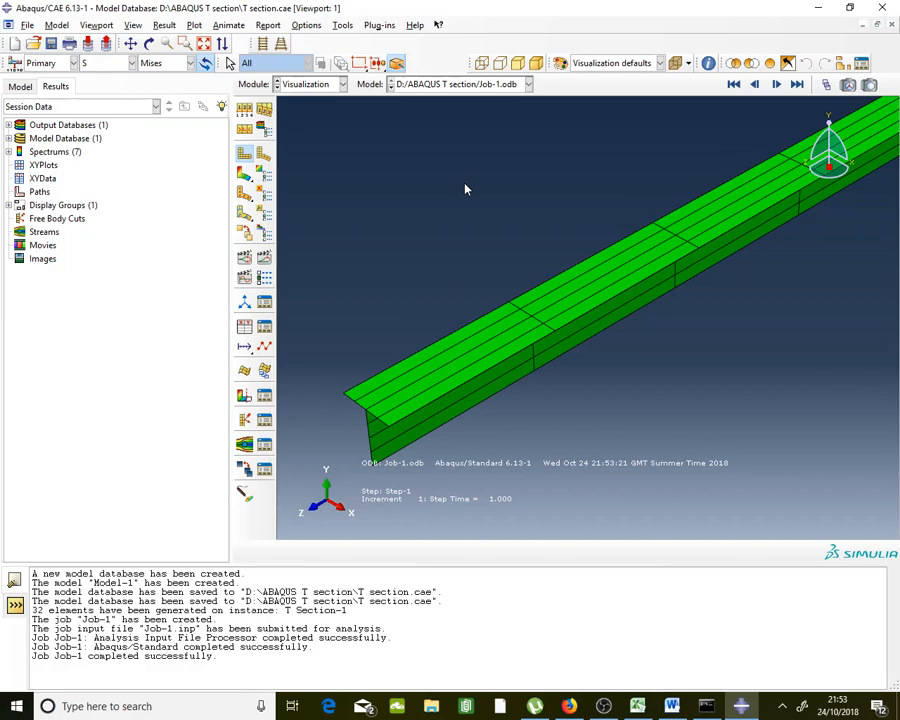
{"action": "left_click", "coordinate": [247, 177]}
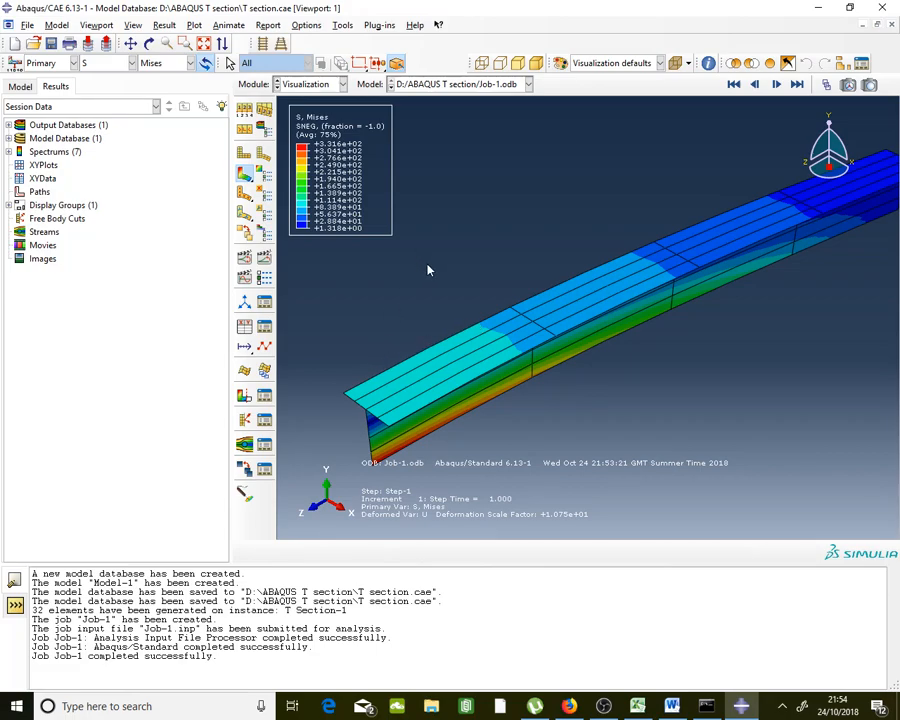
{"action": "left_click", "coordinate": [637, 706]}
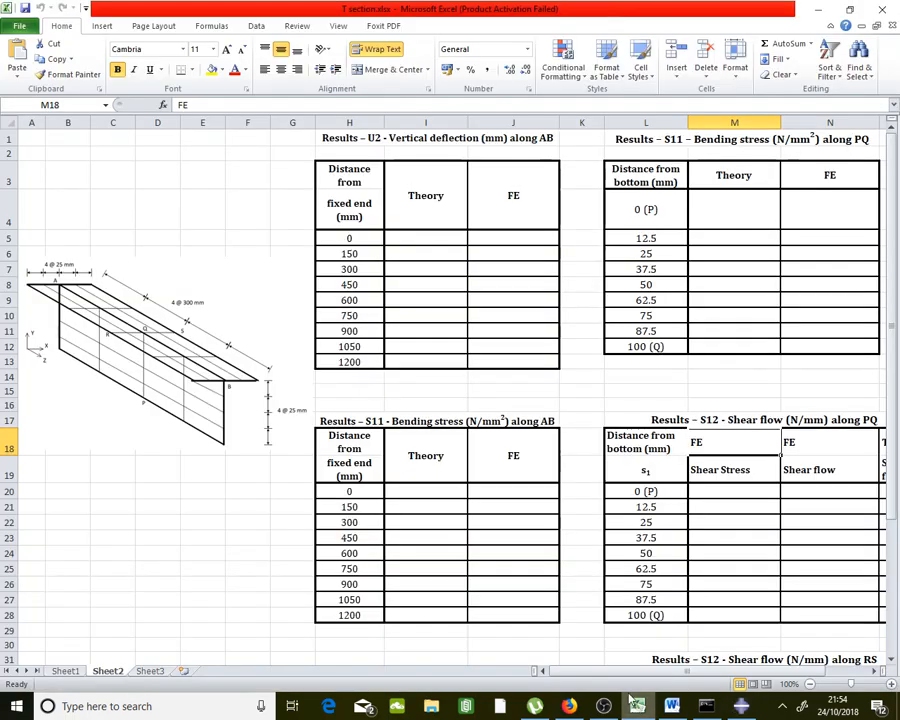
{"action": "left_click", "coordinate": [460, 140]}
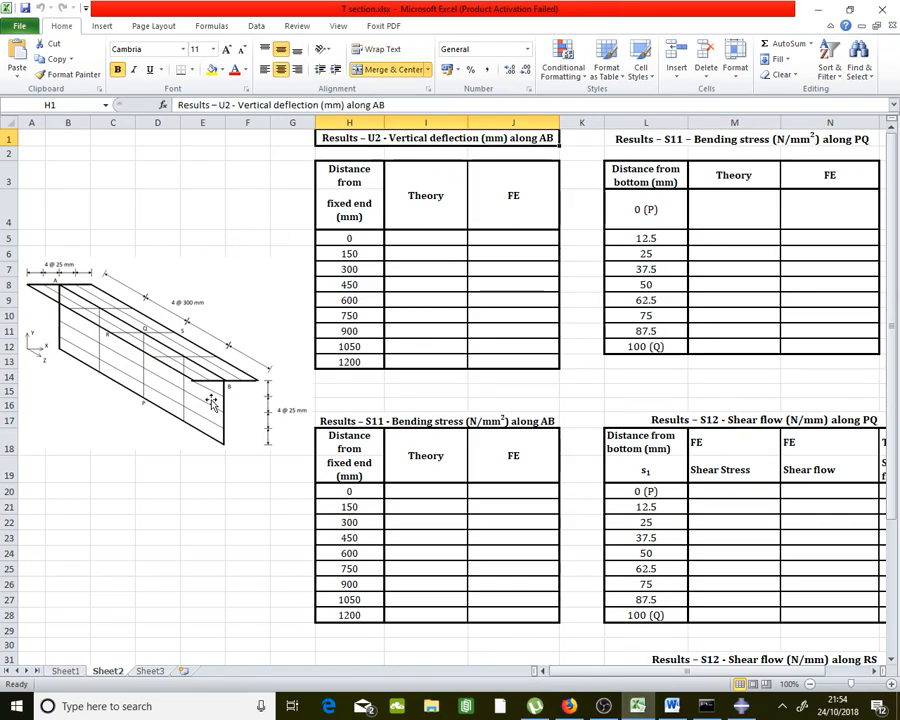
{"action": "left_click", "coordinate": [426, 423]}
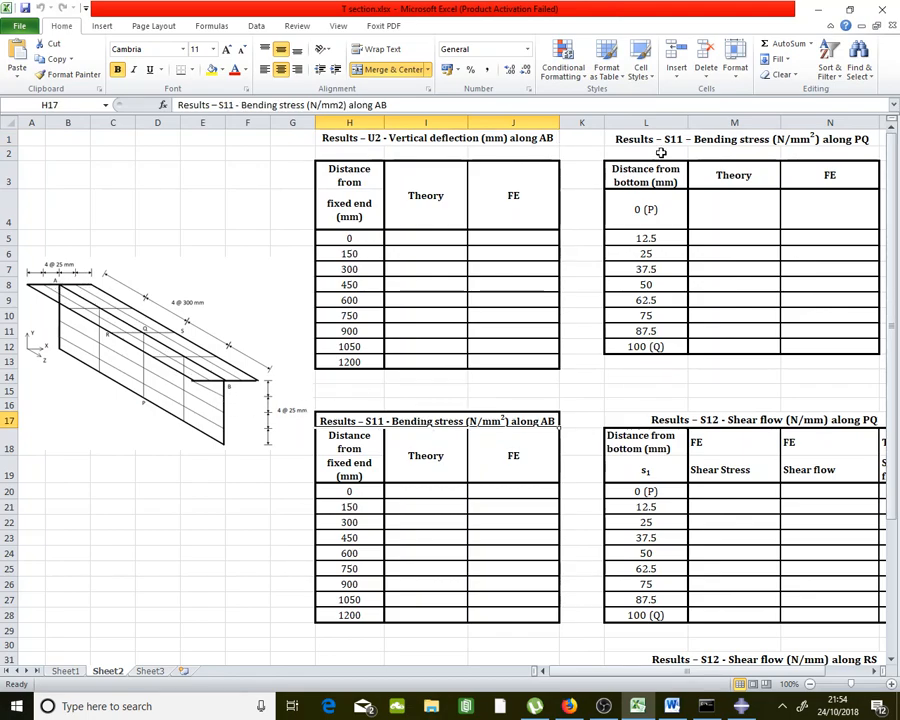
{"action": "left_click", "coordinate": [687, 144]}
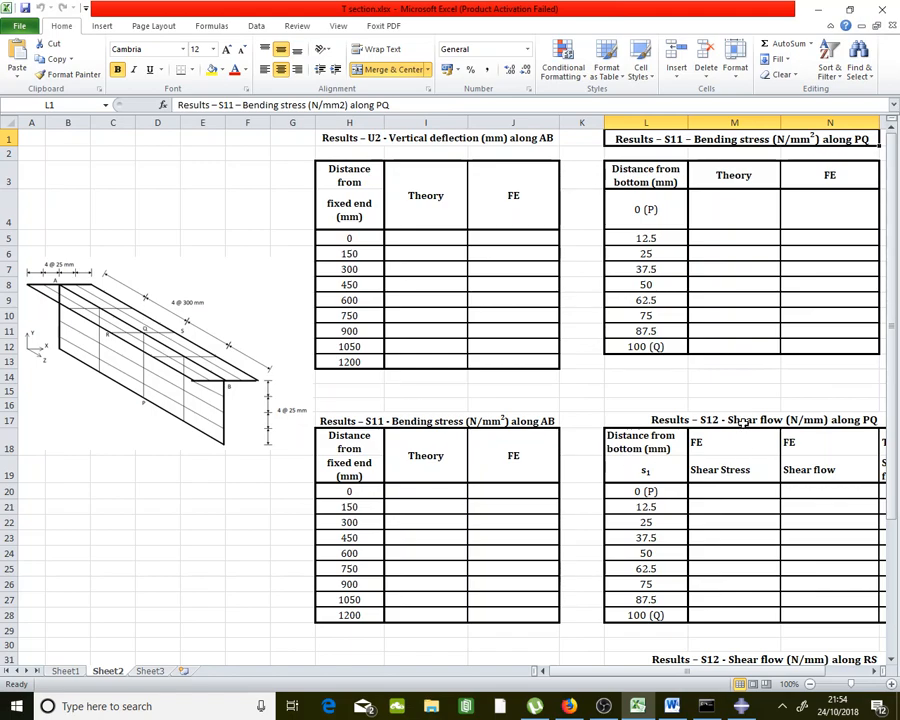
{"action": "left_click", "coordinate": [742, 422]}
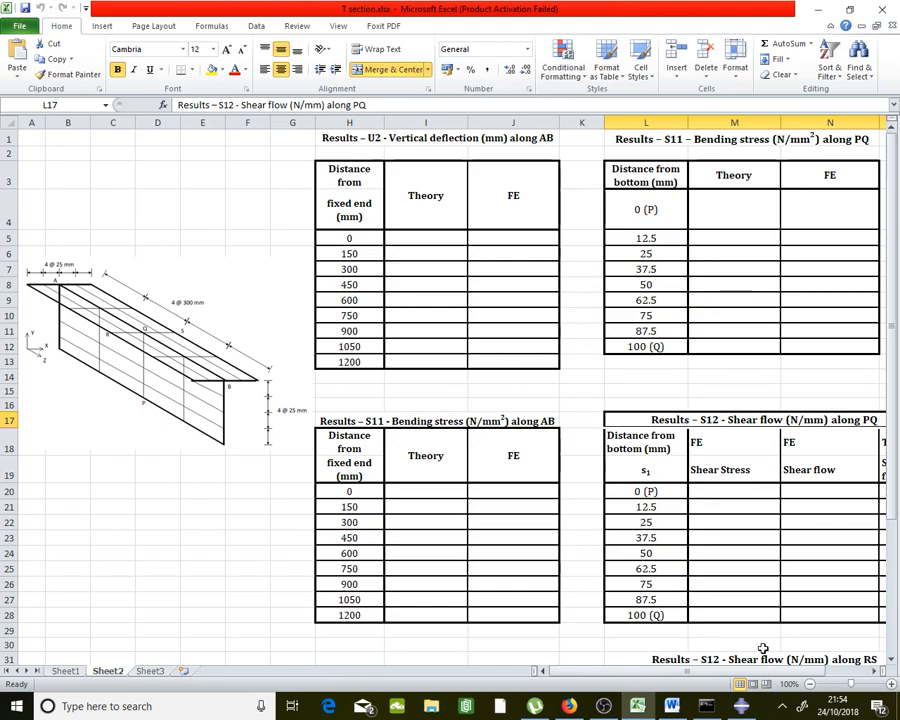
{"action": "scroll", "coordinate": [766, 645], "scroll_direction": "down", "scroll_amount": 1}
{"action": "left_click", "coordinate": [753, 599]}
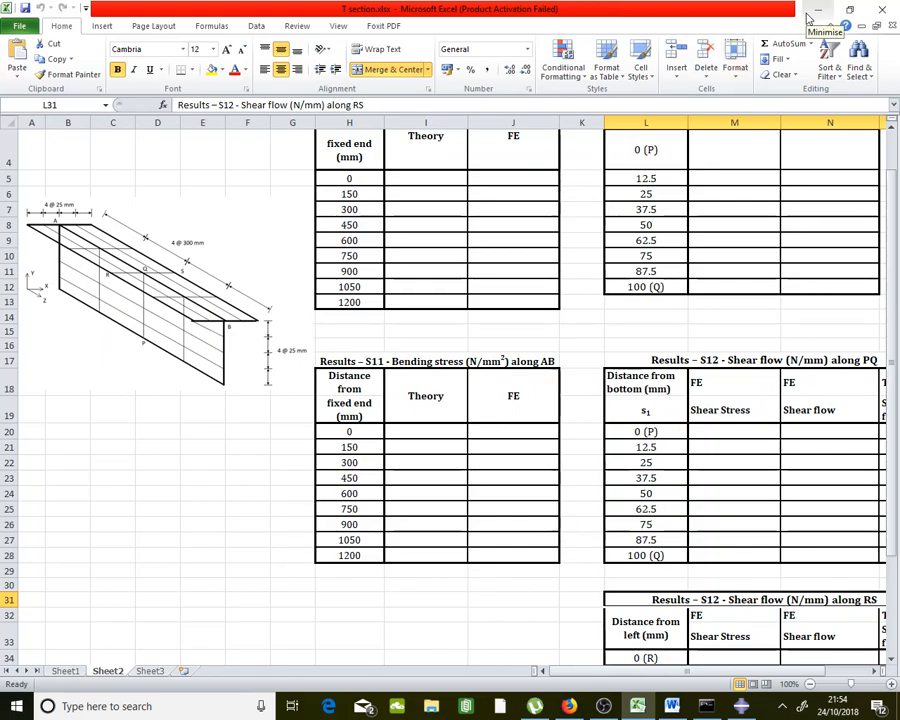
{"action": "left_click", "coordinate": [810, 14]}
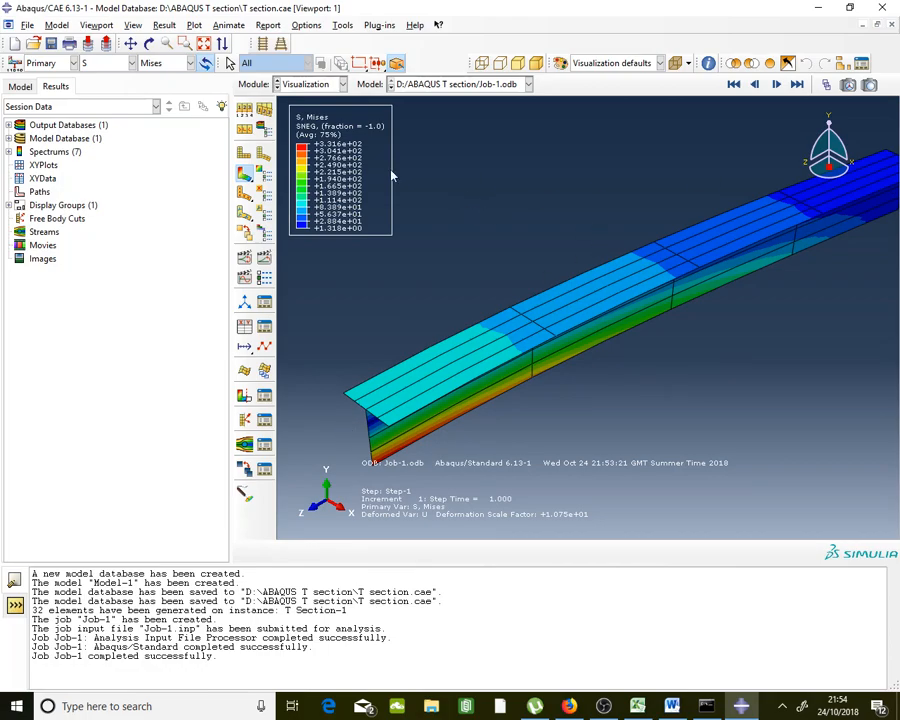
Contour the beam by U2 vertical displacement (0 to -11.16) instead of Mises stress
{"action": "left_click", "coordinate": [100, 63]}
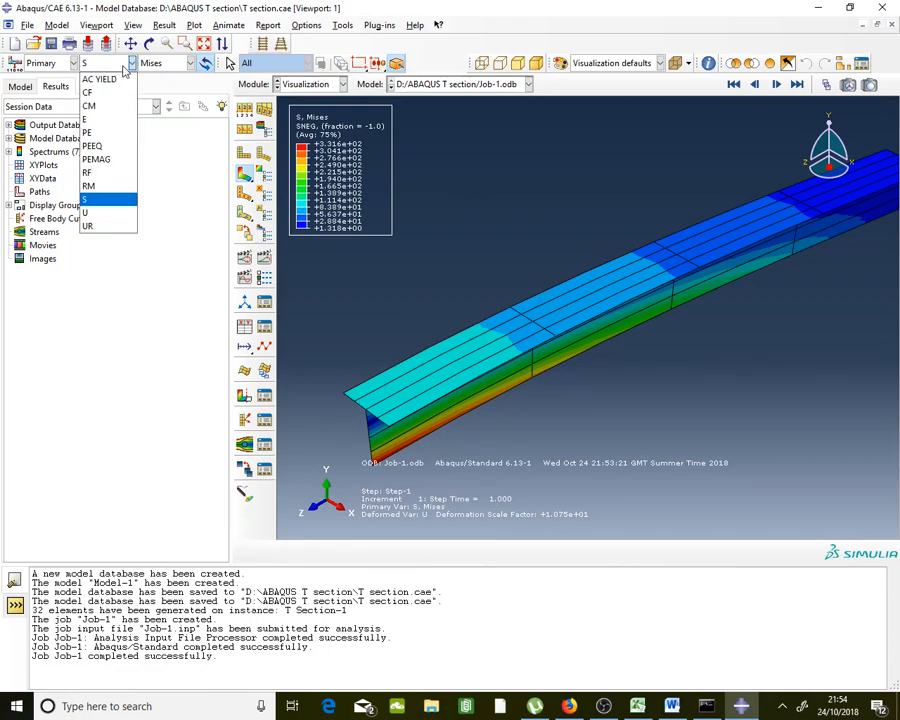
{"action": "left_click", "coordinate": [114, 212]}
{"action": "left_click", "coordinate": [190, 63]}
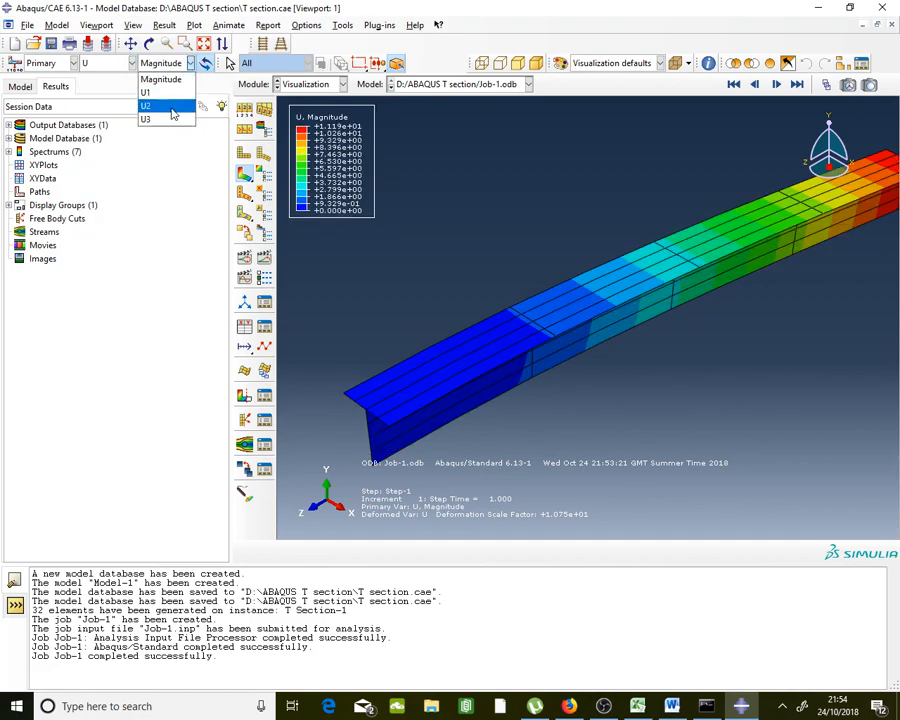
{"action": "left_click", "coordinate": [170, 107]}
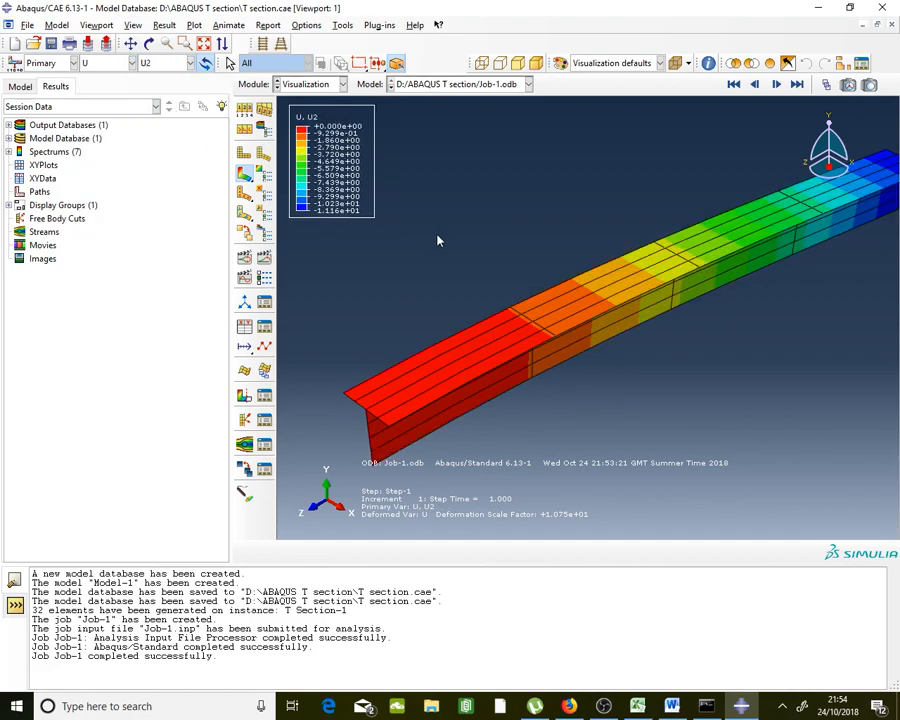
{"action": "left_click", "coordinate": [345, 25]}
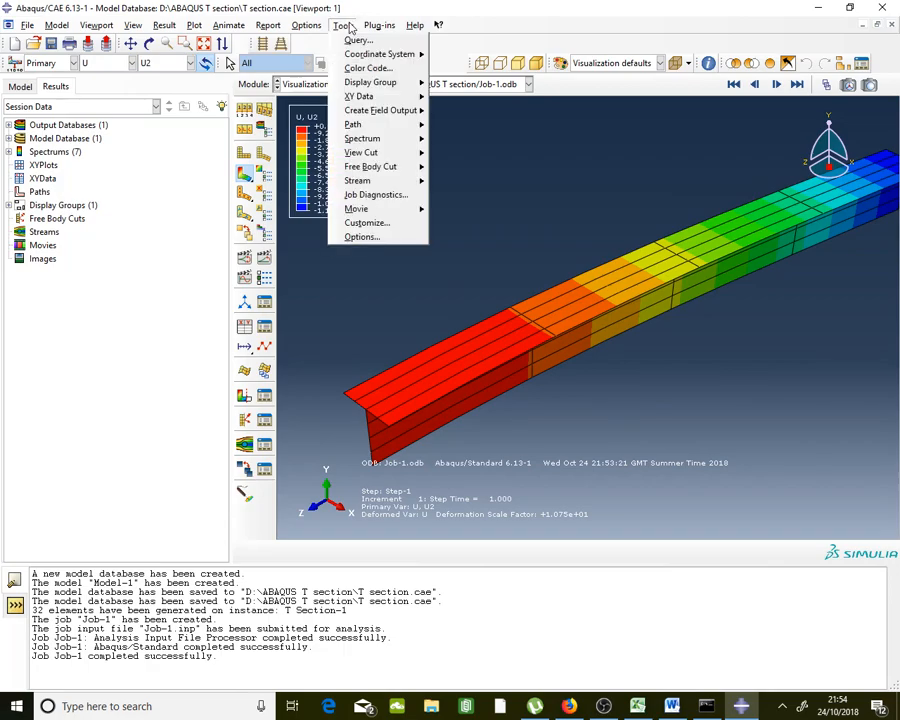
Open the Path Manager and start creating a new path
{"action": "mouse_move", "coordinate": [410, 124]}
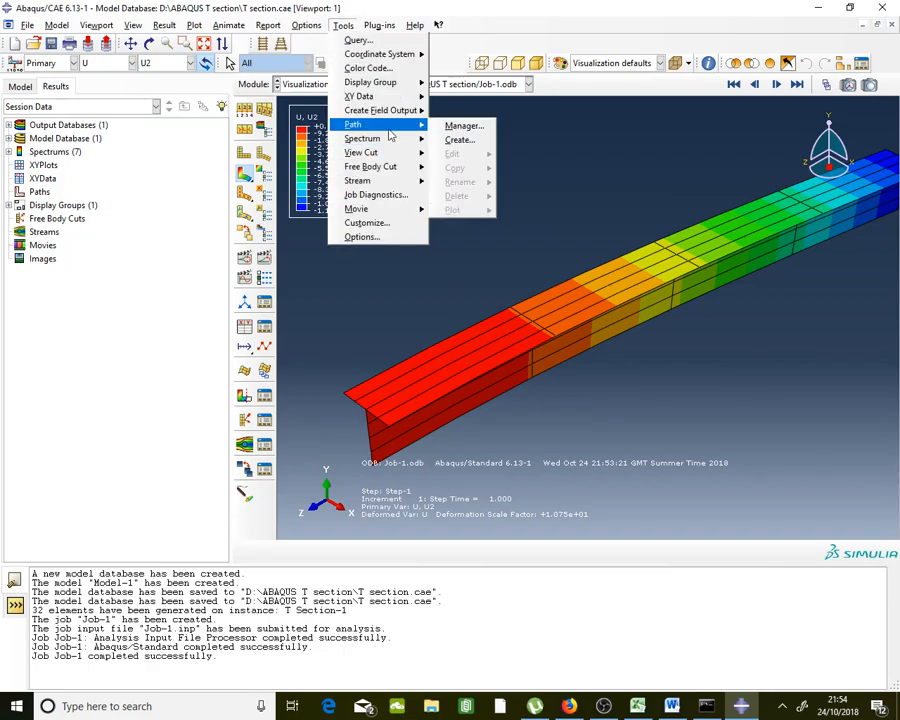
{"action": "left_click", "coordinate": [491, 131]}
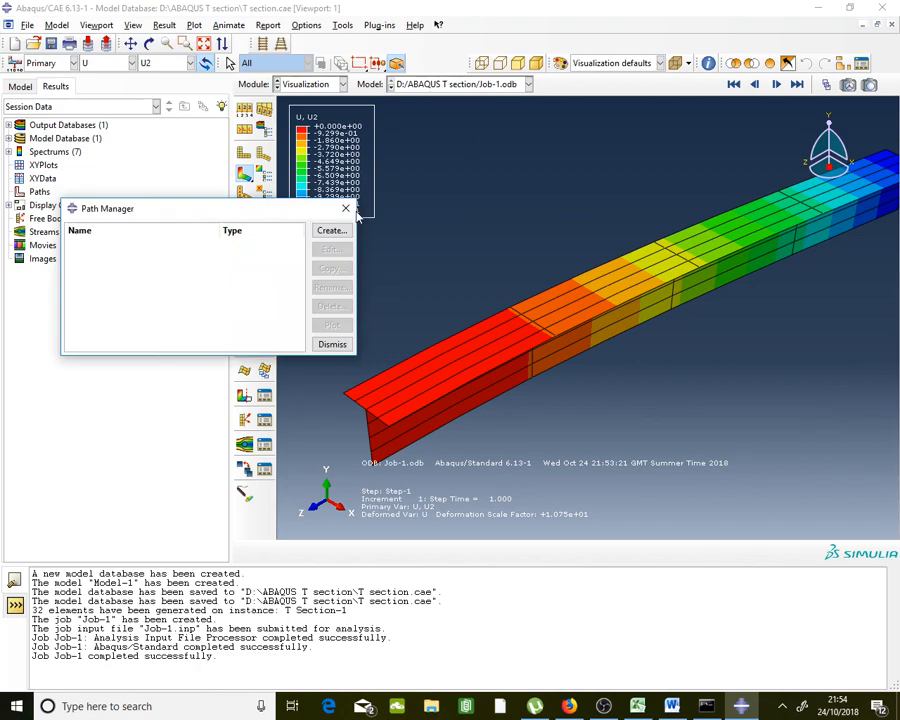
{"action": "left_click", "coordinate": [331, 231]}
{"action": "left_click_drag", "start_coordinate": [370, 258], "coordinate": [175, 160]}
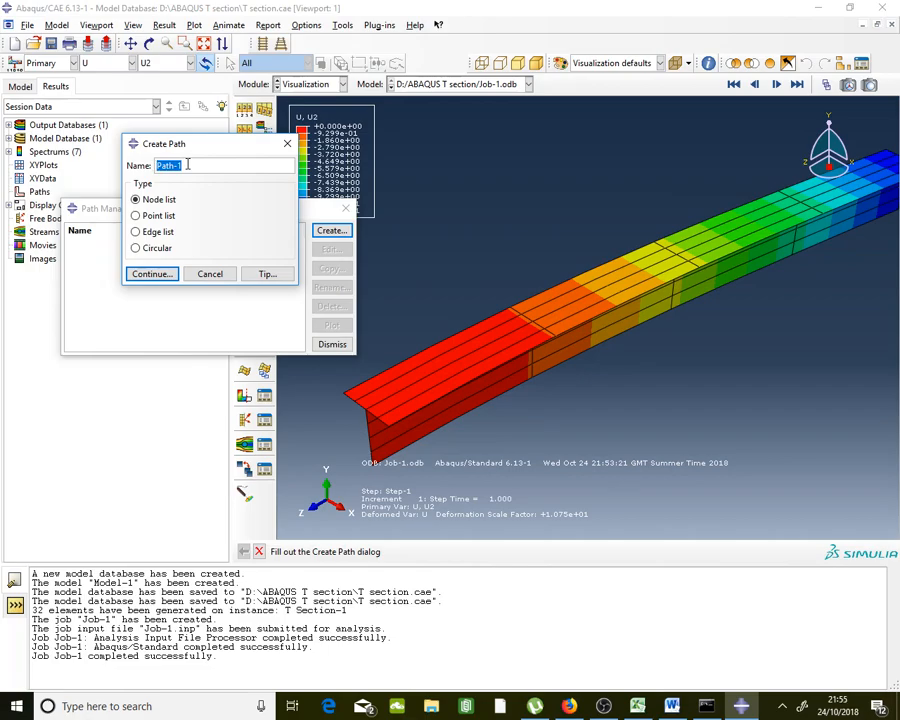
Try out path names while checking the assignment's path labels in the Word document
{"action": "key", "text": "Caps_Lock"}
{"action": "type", "text": "D"}
{"action": "key", "text": "Caps_Lock"}
{"action": "type", "text": "eflecti"}
{"action": "key", "text": "BackSpace"}
{"action": "key", "text": "BackSpace"}
{"action": "key", "text": "BackSpace"}
{"action": "key", "text": "BackSpace"}
{"action": "key", "text": "BackSpace"}
{"action": "key", "text": "BackSpace"}
{"action": "key", "text": "BackSpace"}
{"action": "key", "text": "Caps_Lock"}
{"action": "type", "text": "P"}
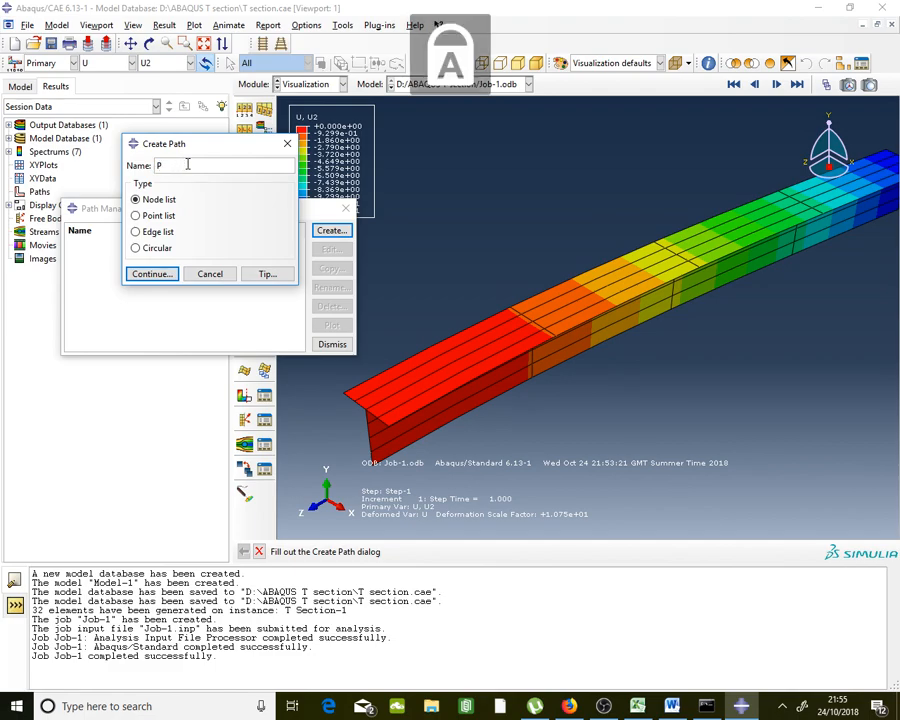
{"action": "type", "text": "C"}
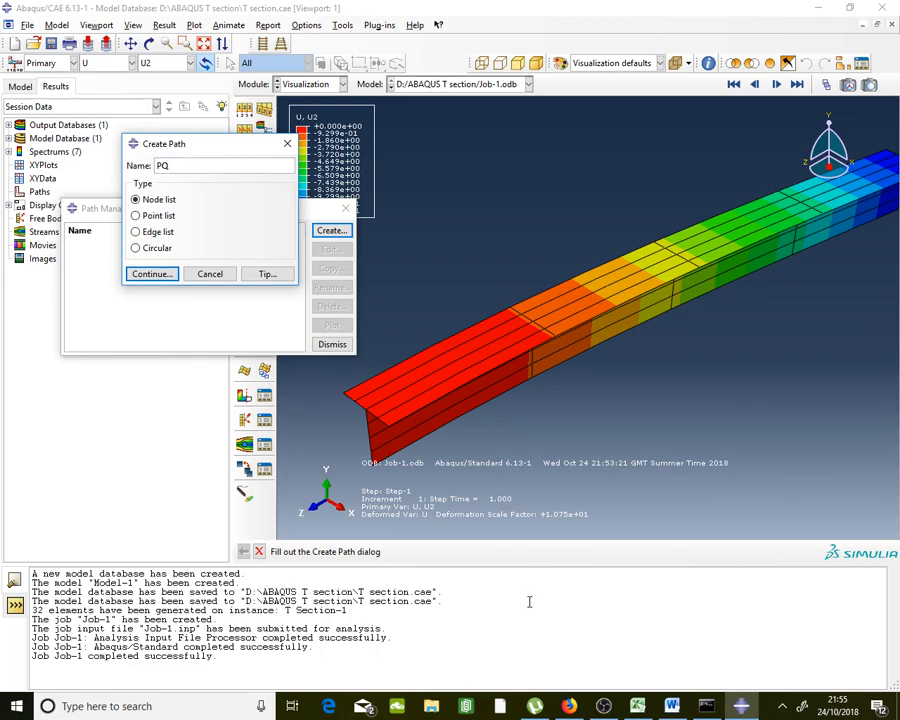
{"action": "left_click", "coordinate": [671, 706]}
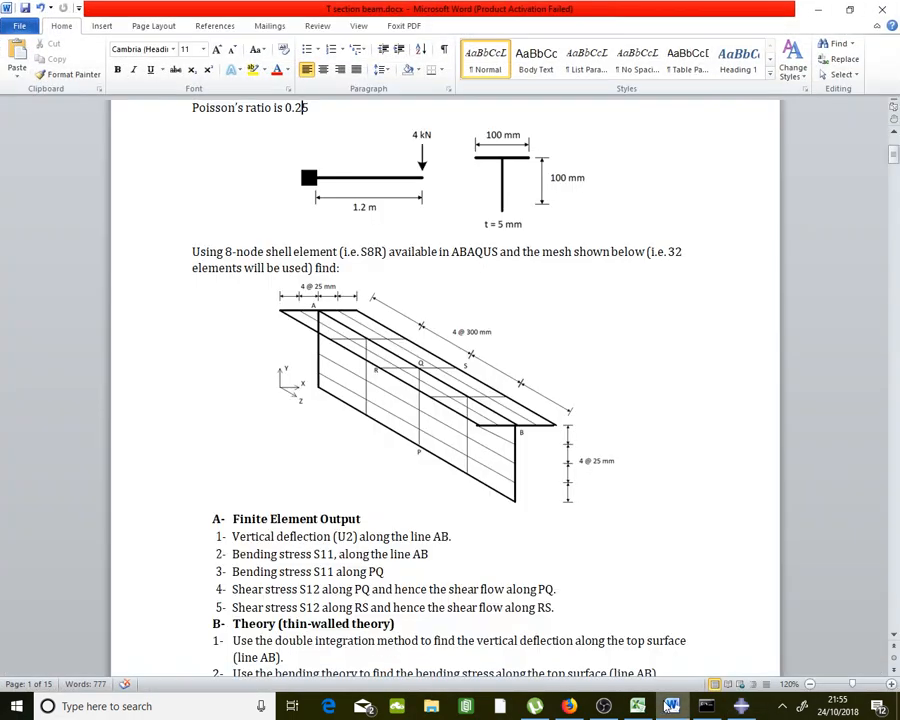
{"action": "left_click", "coordinate": [671, 706]}
Name the path AB and continue with the Node list type
{"action": "left_click_drag", "start_coordinate": [198, 168], "coordinate": [86, 172]}
{"action": "key", "text": "Caps_Lock"}
{"action": "type", "text": "a"}
{"action": "key", "text": "BackSpace"}
{"action": "key", "text": "Caps_Lock"}
{"action": "type", "text": "AB"}
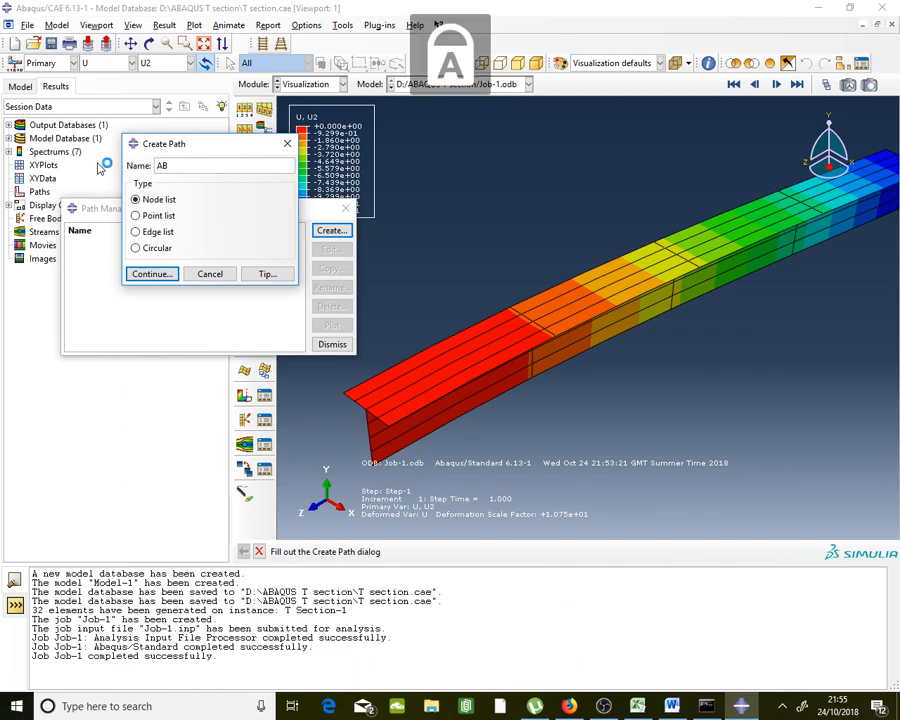
{"action": "left_click", "coordinate": [166, 276]}
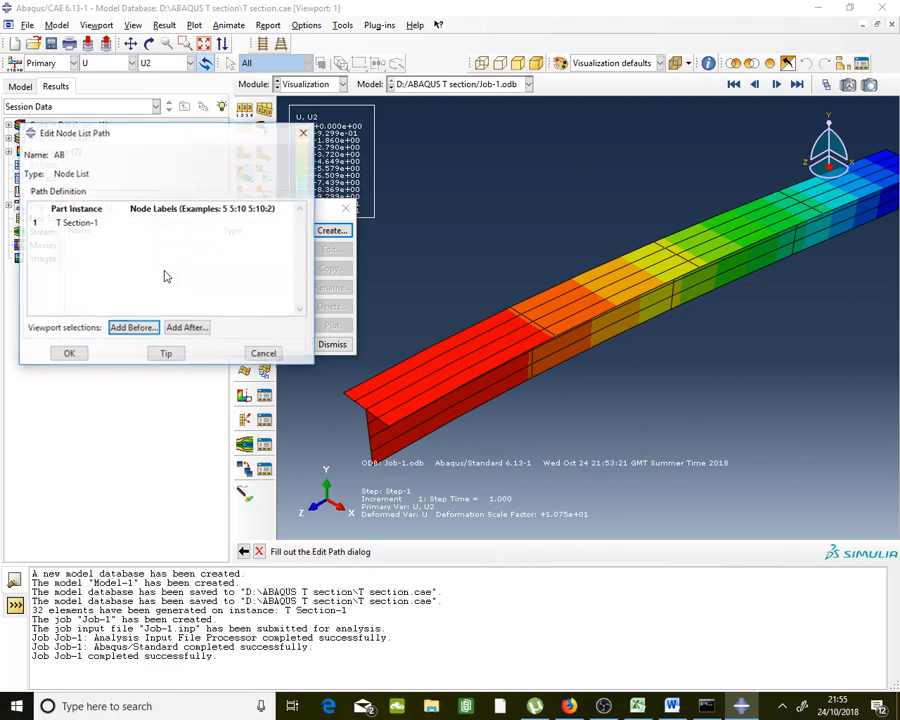
Add the beam-end node and three top-edge nodes to path AB
{"action": "left_click", "coordinate": [188, 327]}
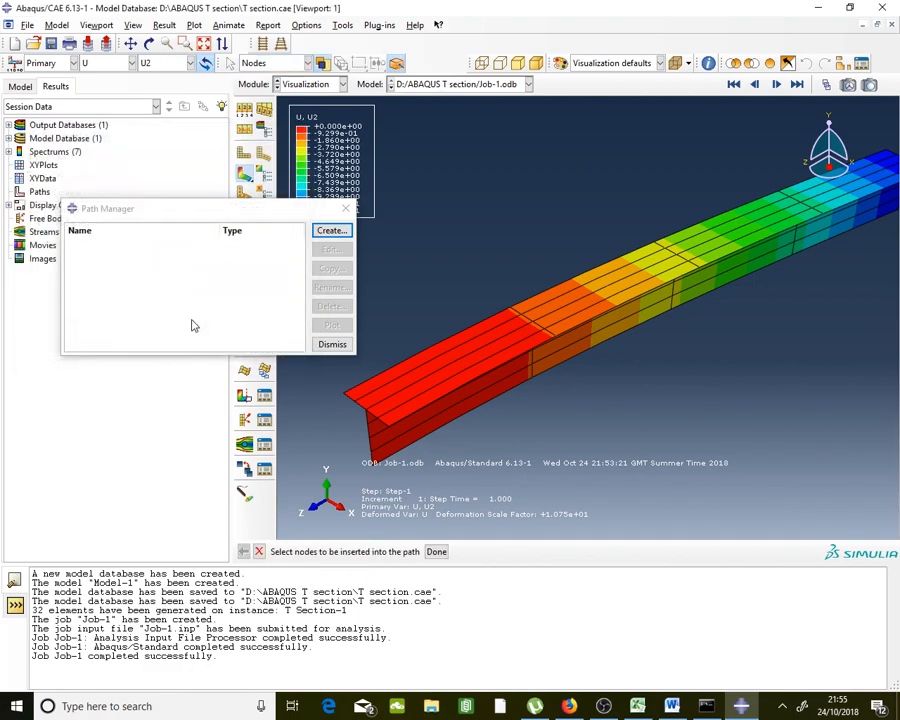
{"action": "left_click", "coordinate": [367, 413]}
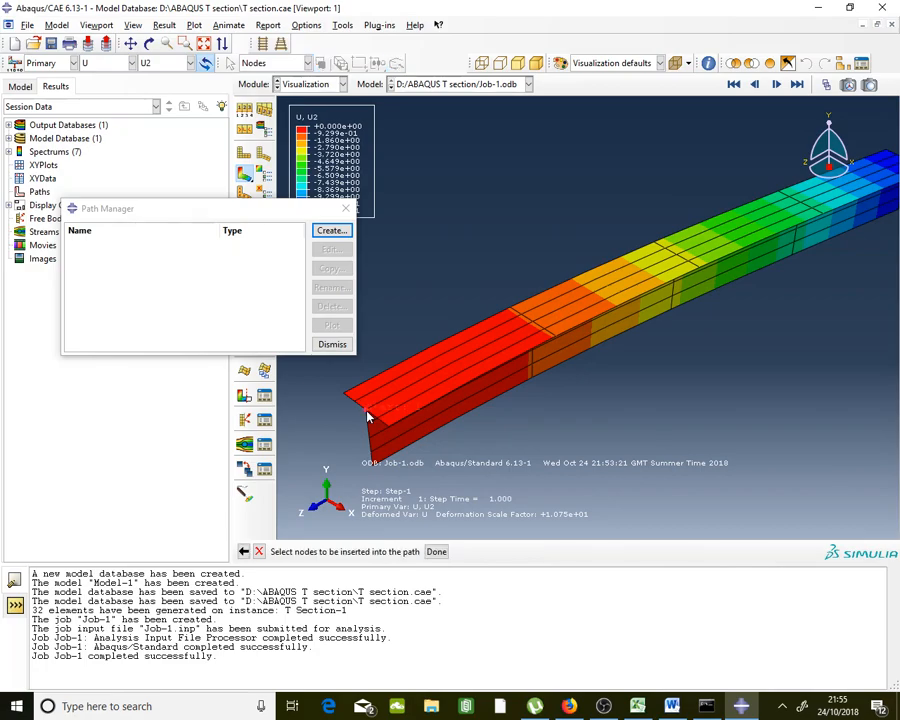
{"action": "left_click", "coordinate": [453, 368]}
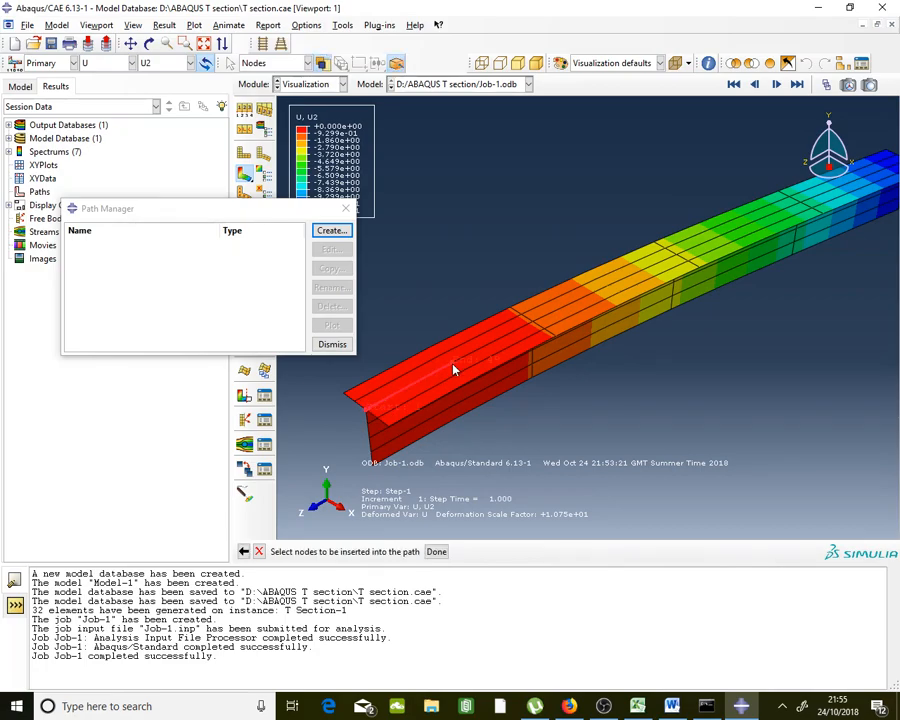
{"action": "left_click", "coordinate": [536, 326]}
{"action": "left_click", "coordinate": [607, 291]}
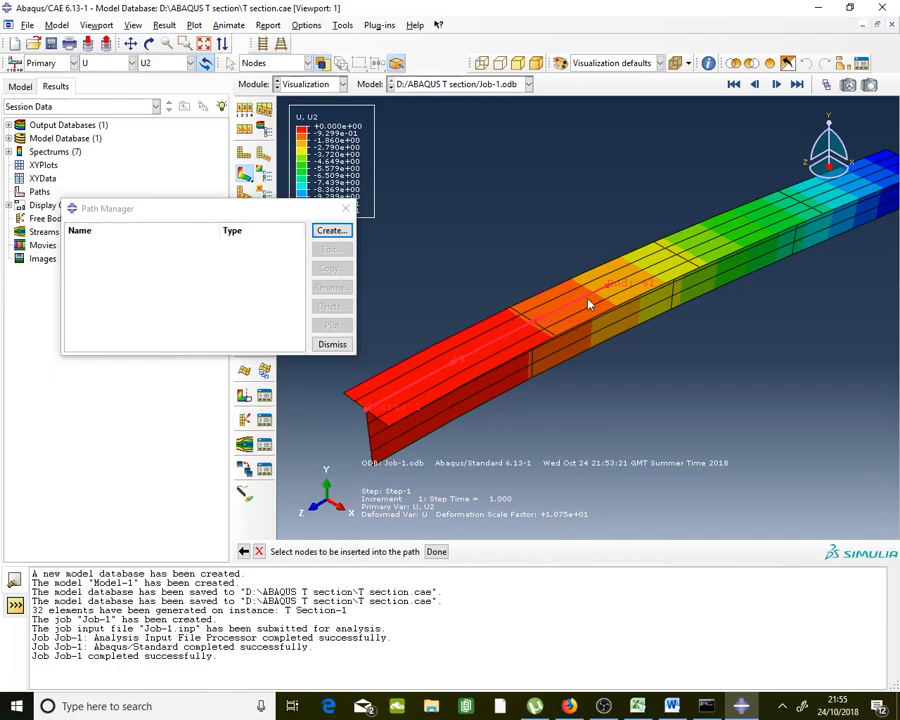
Turn on node number labels in Common Plot Options
{"action": "left_click", "coordinate": [245, 112]}
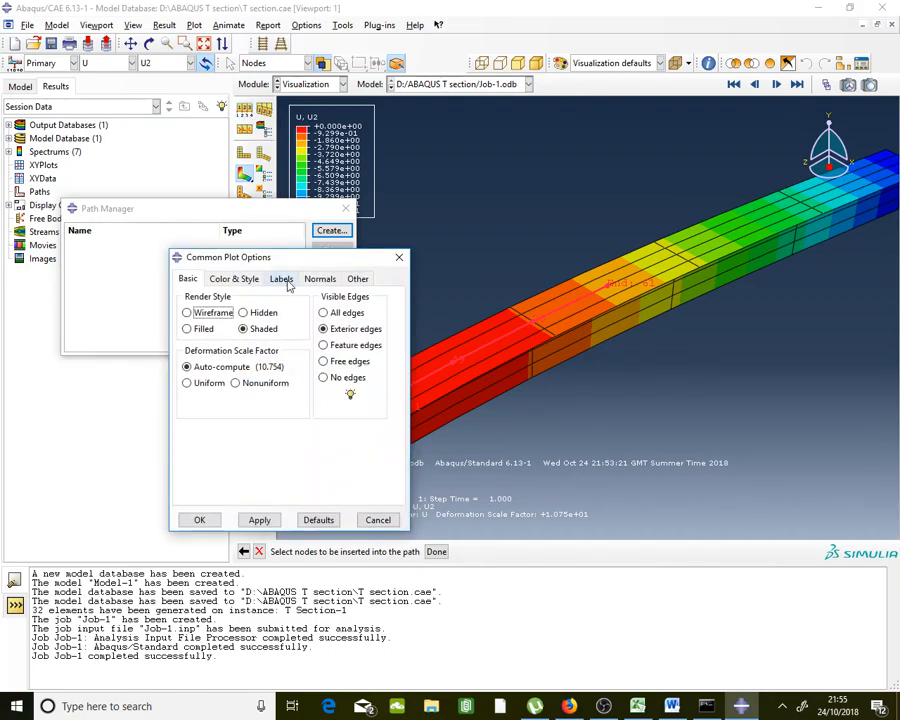
{"action": "left_click", "coordinate": [284, 279]}
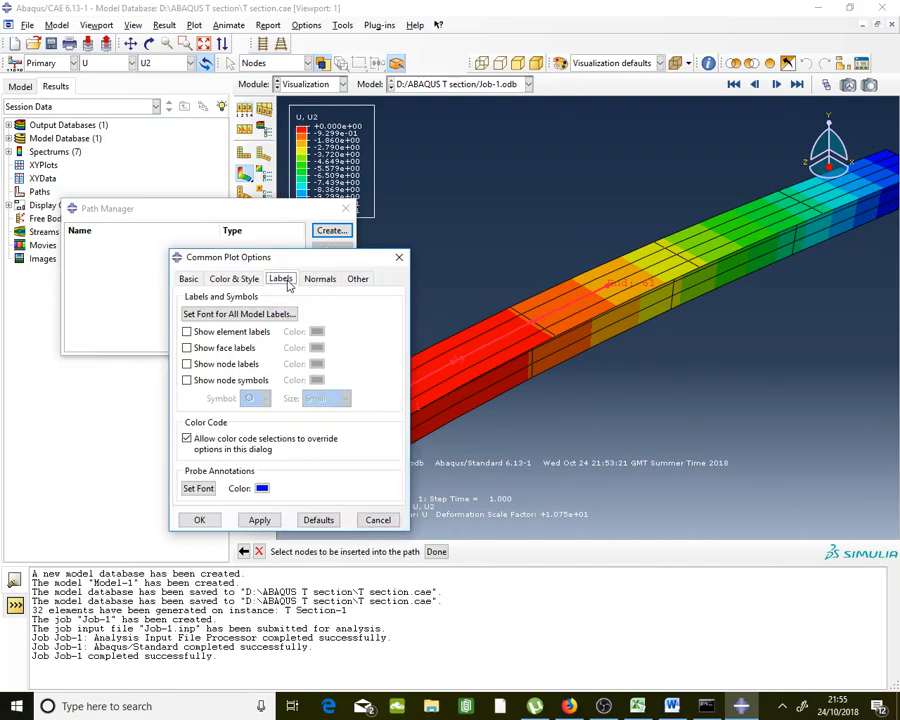
{"action": "left_click", "coordinate": [243, 366]}
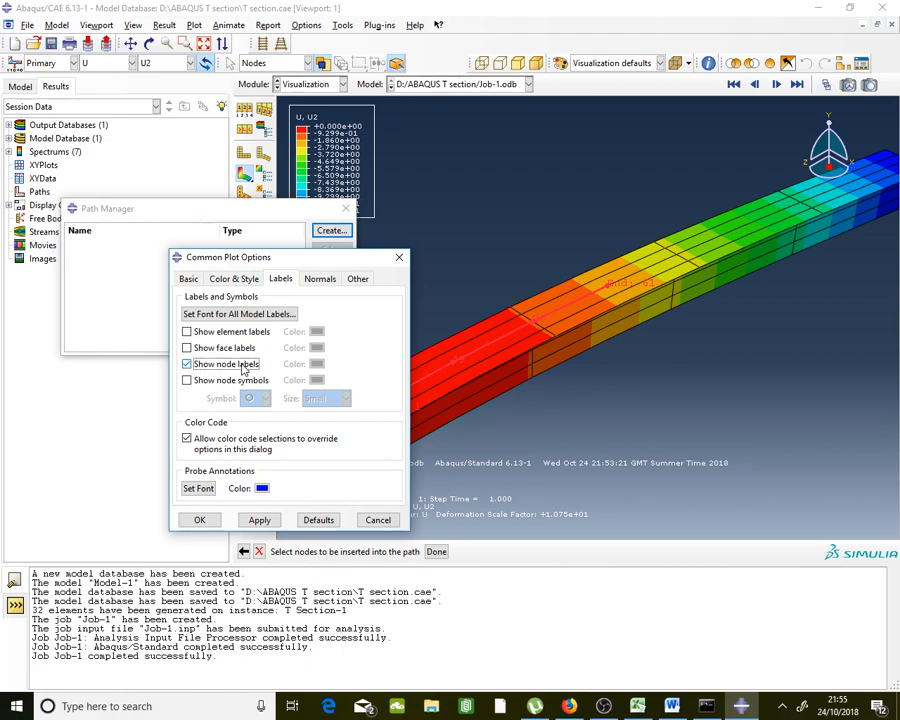
{"action": "left_click", "coordinate": [217, 521]}
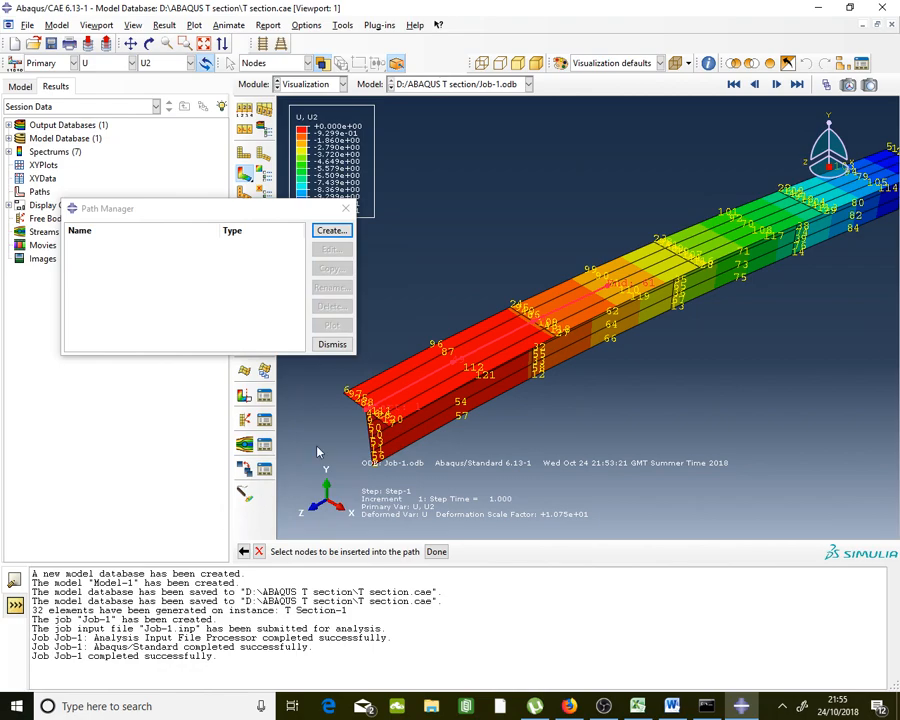
Extend path AB through nodes 19, 70, 79 and the free-end node 4
{"action": "scroll", "coordinate": [585, 286], "scroll_direction": "up", "scroll_amount": 5}
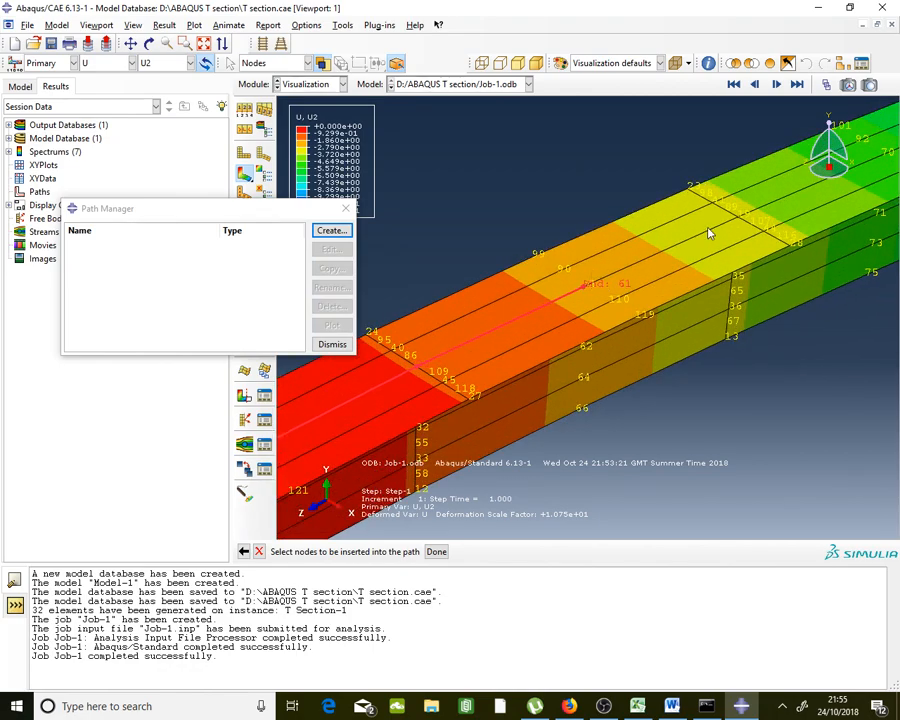
{"action": "left_click", "coordinate": [739, 221]}
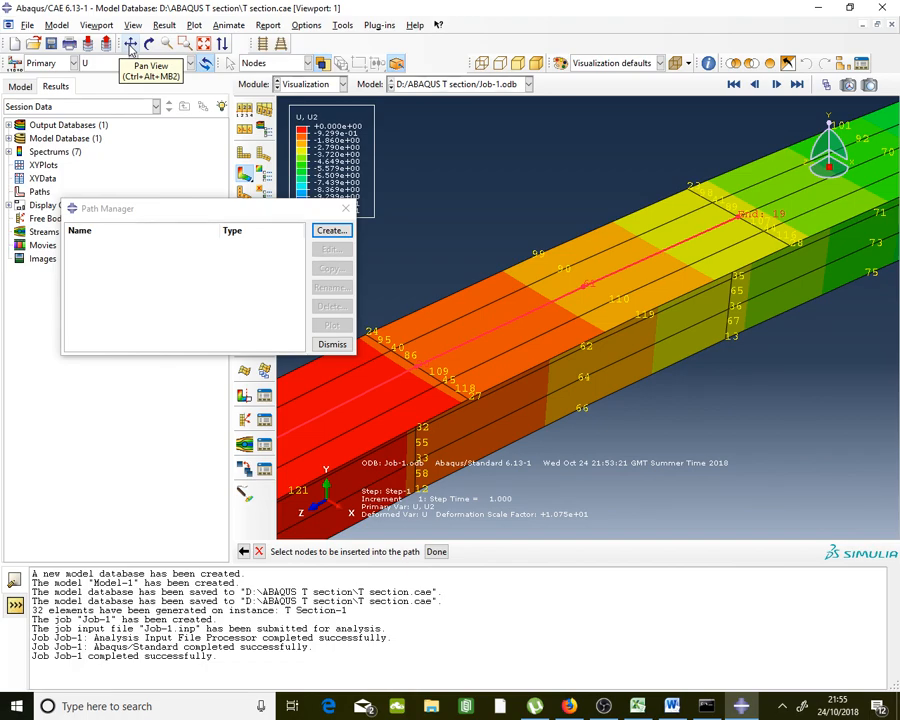
{"action": "left_click", "coordinate": [130, 45]}
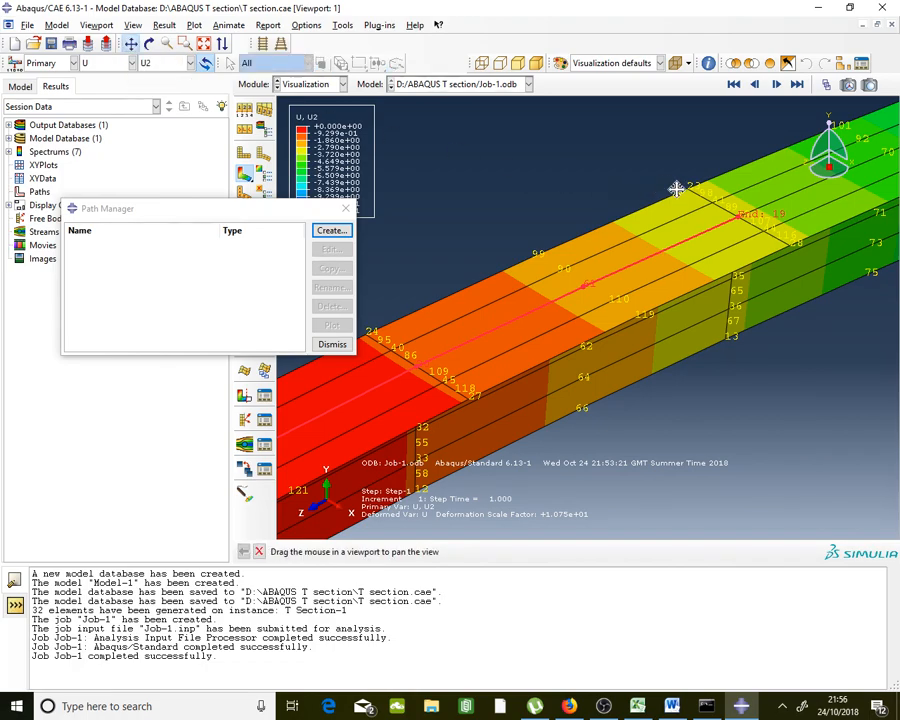
{"action": "left_click_drag", "start_coordinate": [802, 183], "coordinate": [554, 314]}
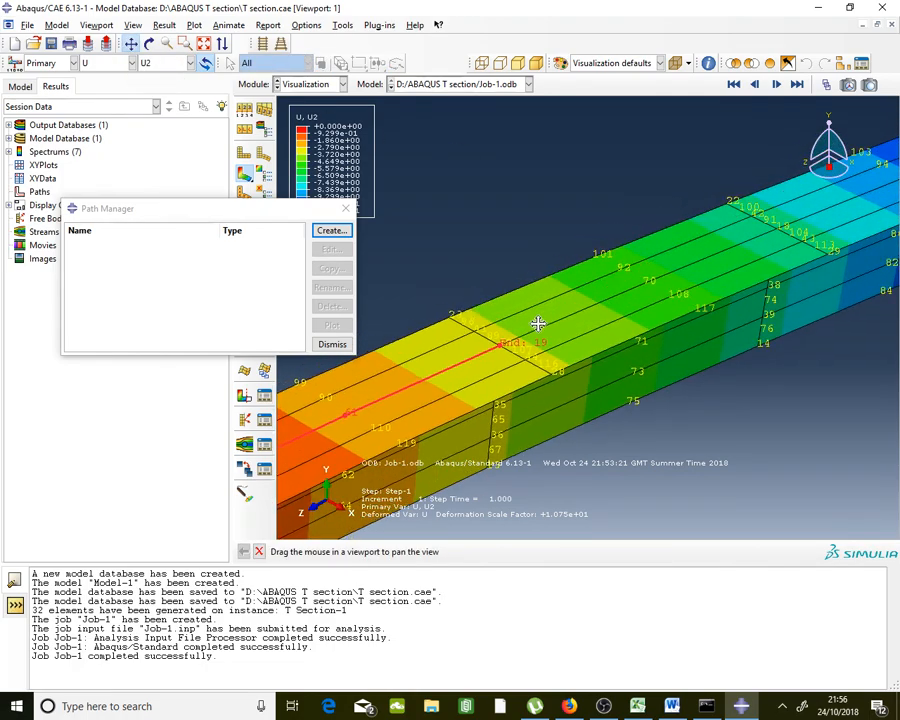
{"action": "left_click", "coordinate": [258, 551]}
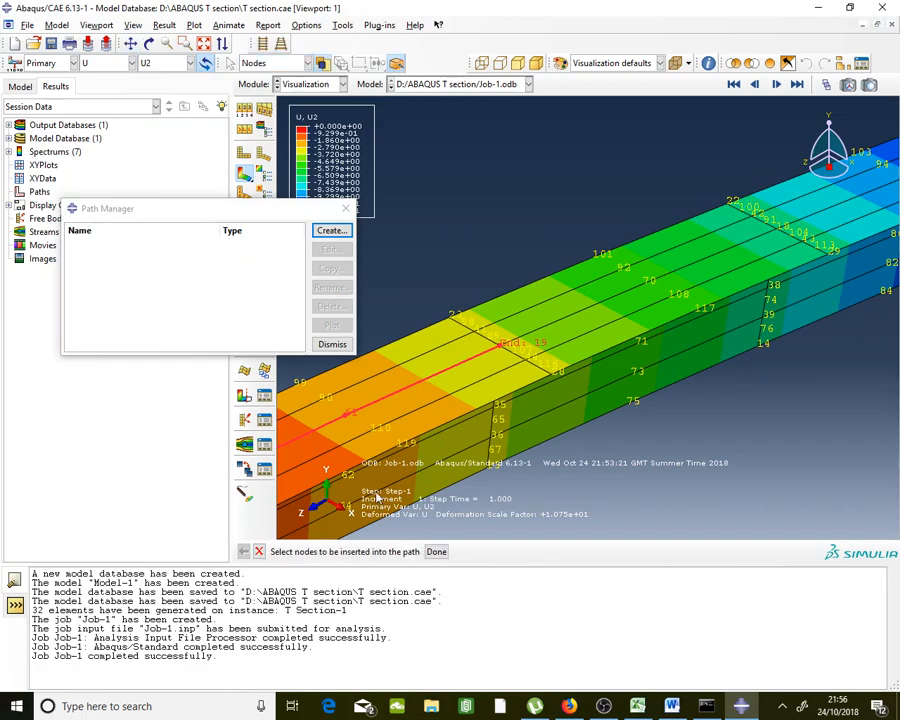
{"action": "left_click", "coordinate": [645, 289]}
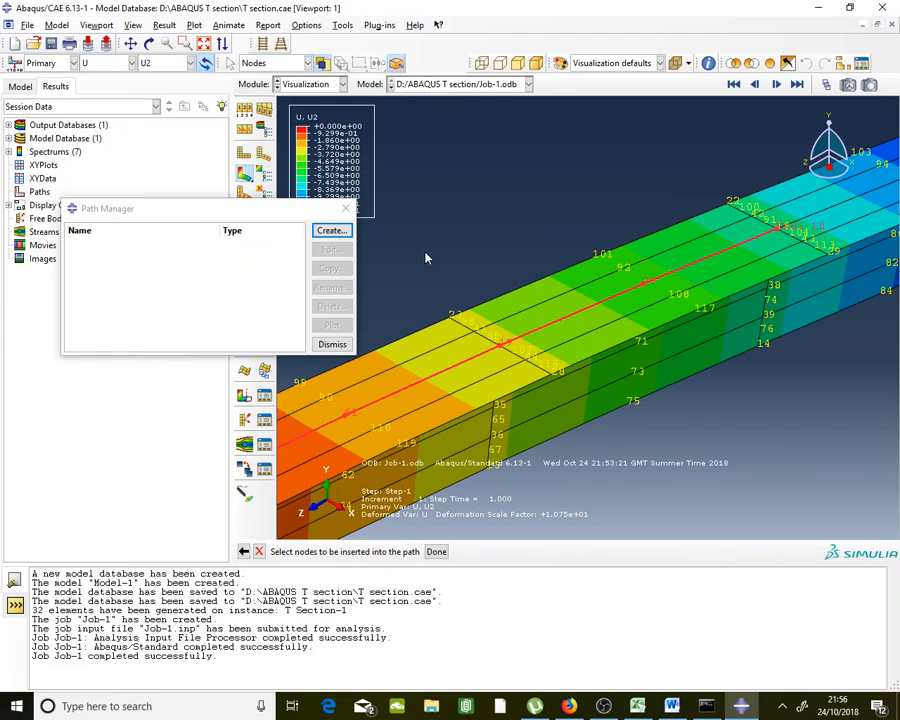
{"action": "scroll", "coordinate": [426, 255], "scroll_direction": "down", "scroll_amount": 2}
{"action": "scroll", "coordinate": [660, 225], "scroll_direction": "up", "scroll_amount": 3}
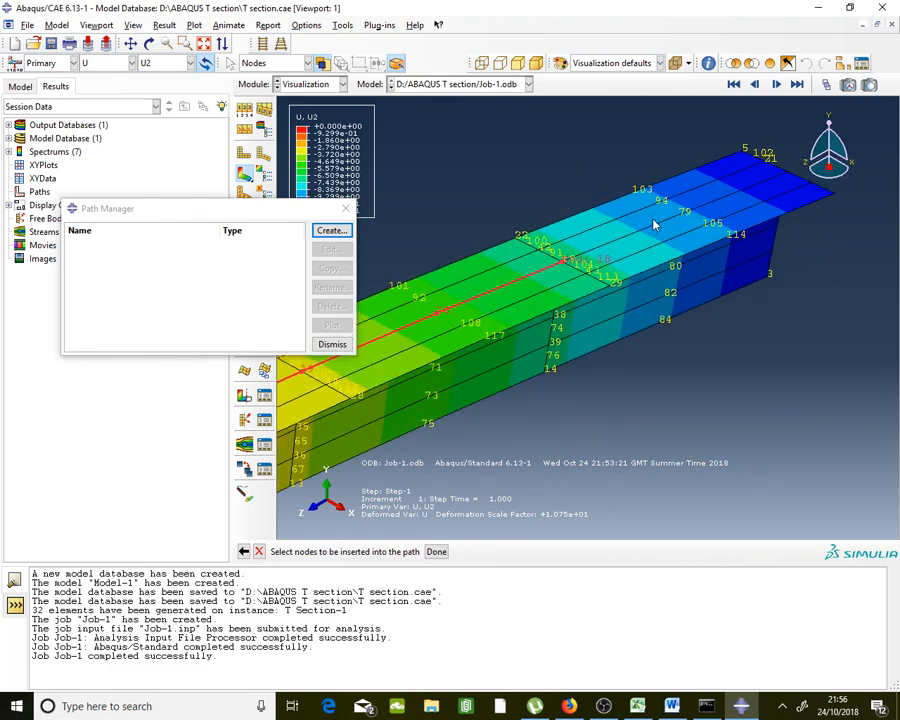
{"action": "left_click", "coordinate": [692, 214]}
{"action": "scroll", "coordinate": [712, 195], "scroll_direction": "up", "scroll_amount": 1}
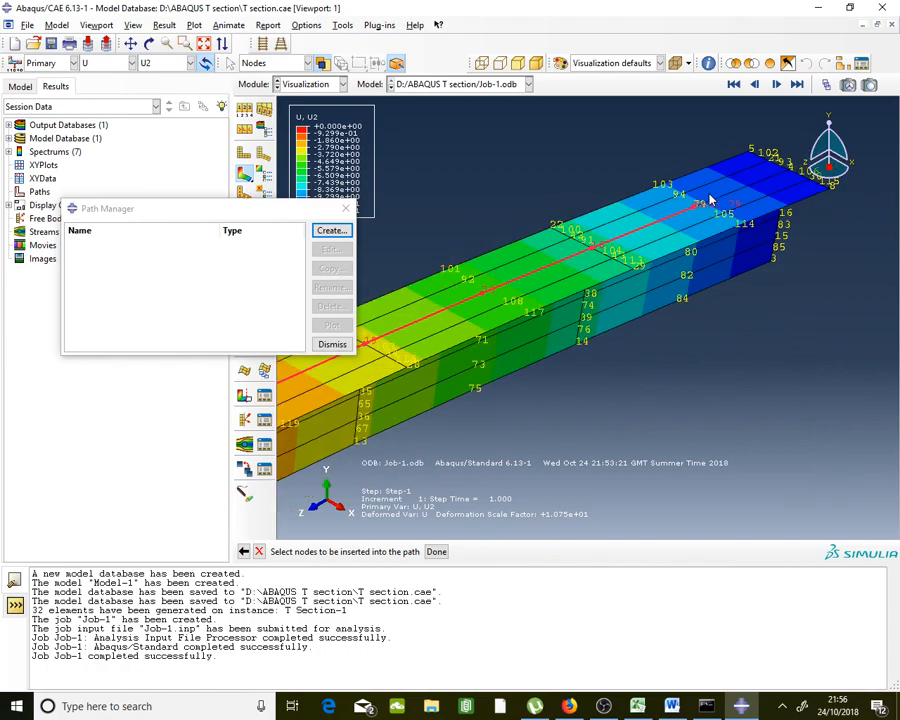
{"action": "scroll", "coordinate": [766, 186], "scroll_direction": "up", "scroll_amount": 2}
{"action": "left_click", "coordinate": [776, 172]}
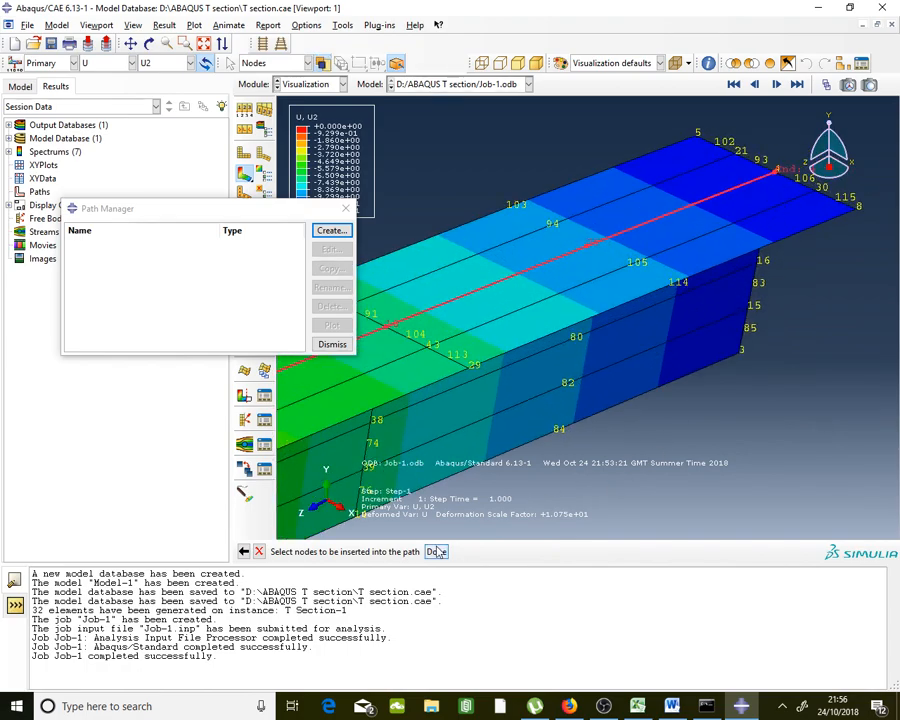
Confirm path AB's node list 1–4 and dismiss the Path Manager
{"action": "scroll", "coordinate": [735, 235], "scroll_direction": "down", "scroll_amount": 3}
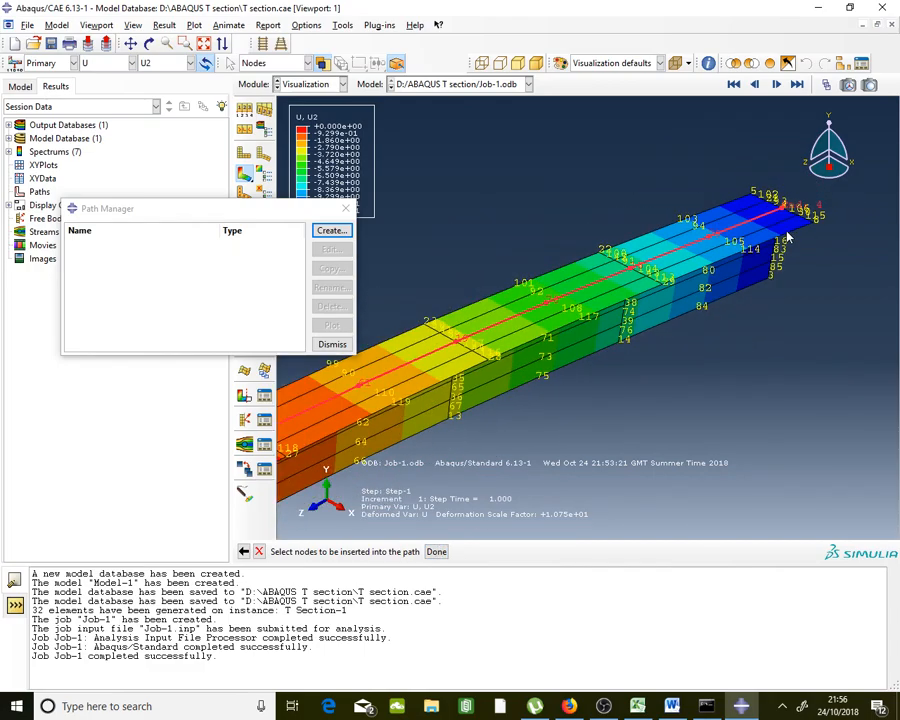
{"action": "left_click", "coordinate": [446, 549]}
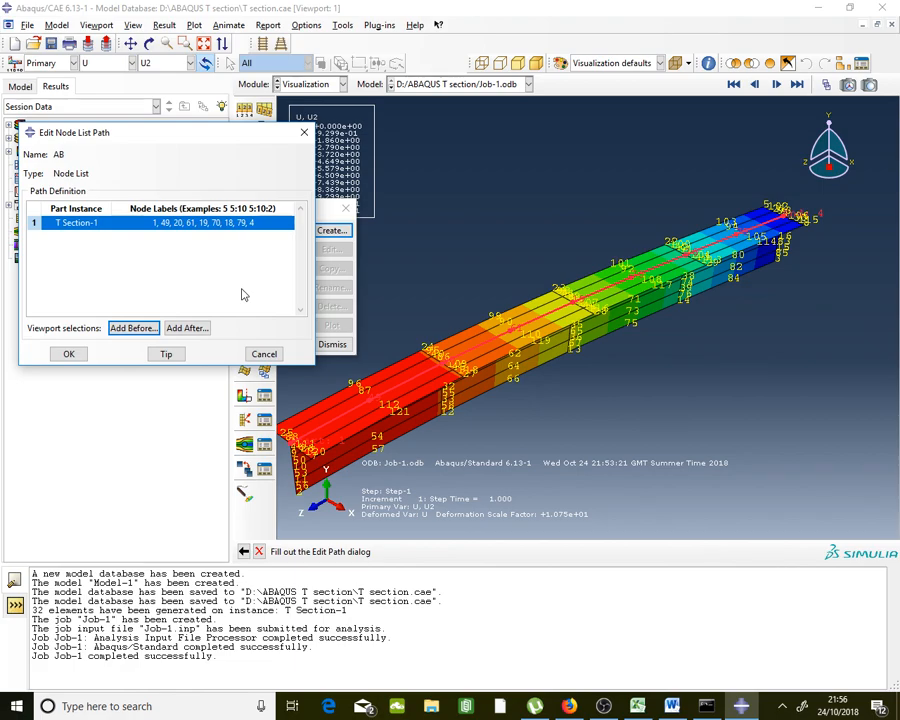
{"action": "left_click", "coordinate": [69, 354]}
{"action": "left_click", "coordinate": [344, 351]}
{"action": "scroll", "coordinate": [781, 293], "scroll_direction": "down", "scroll_amount": 3}
{"action": "scroll", "coordinate": [547, 395], "scroll_direction": "up", "scroll_amount": 2}
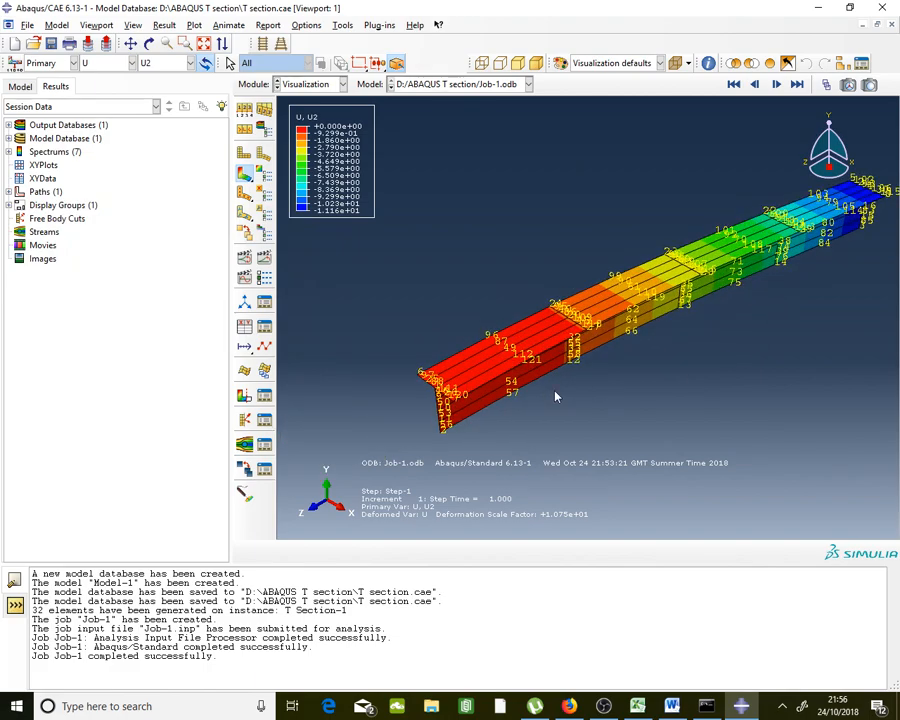
Open the XY Data Manager and create a new XY data set sourced from Path
{"action": "scroll", "coordinate": [743, 311], "scroll_direction": "up", "scroll_amount": 1}
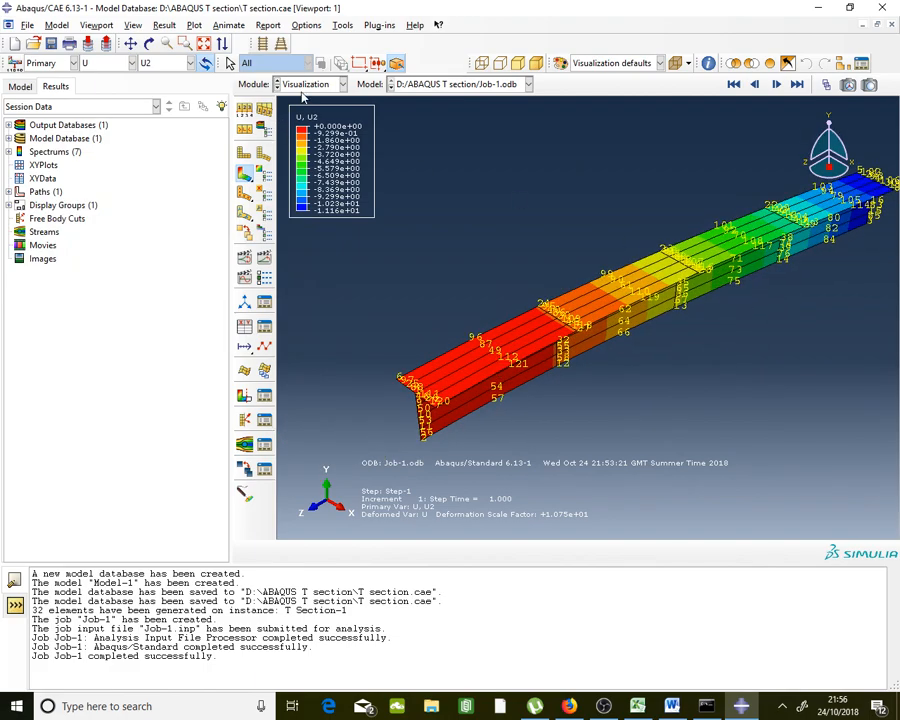
{"action": "left_click", "coordinate": [339, 30]}
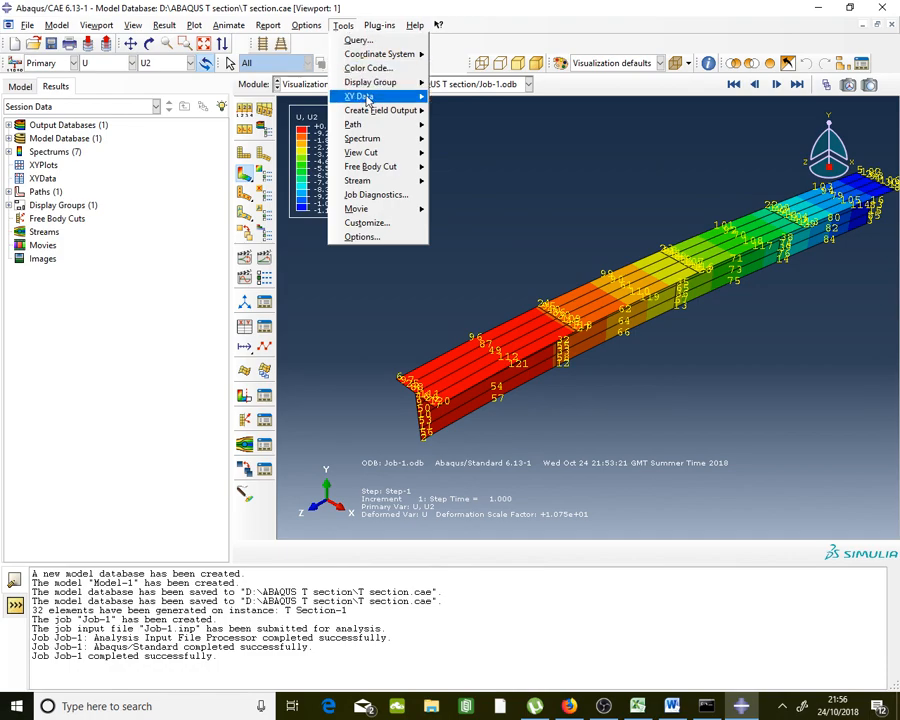
{"action": "mouse_move", "coordinate": [366, 96]}
{"action": "left_click", "coordinate": [478, 104]}
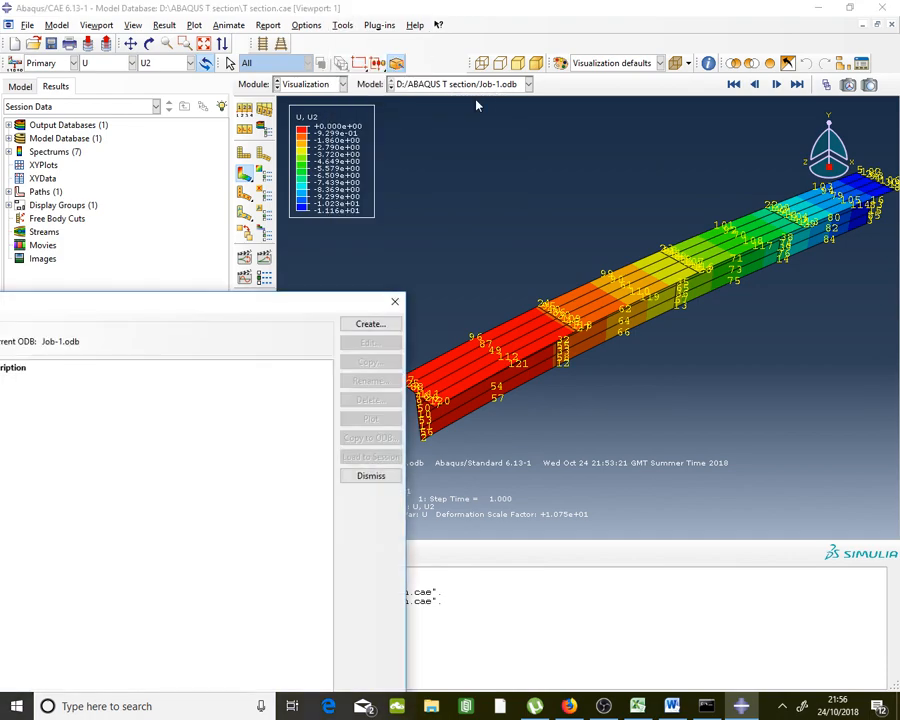
{"action": "left_click", "coordinate": [394, 301]}
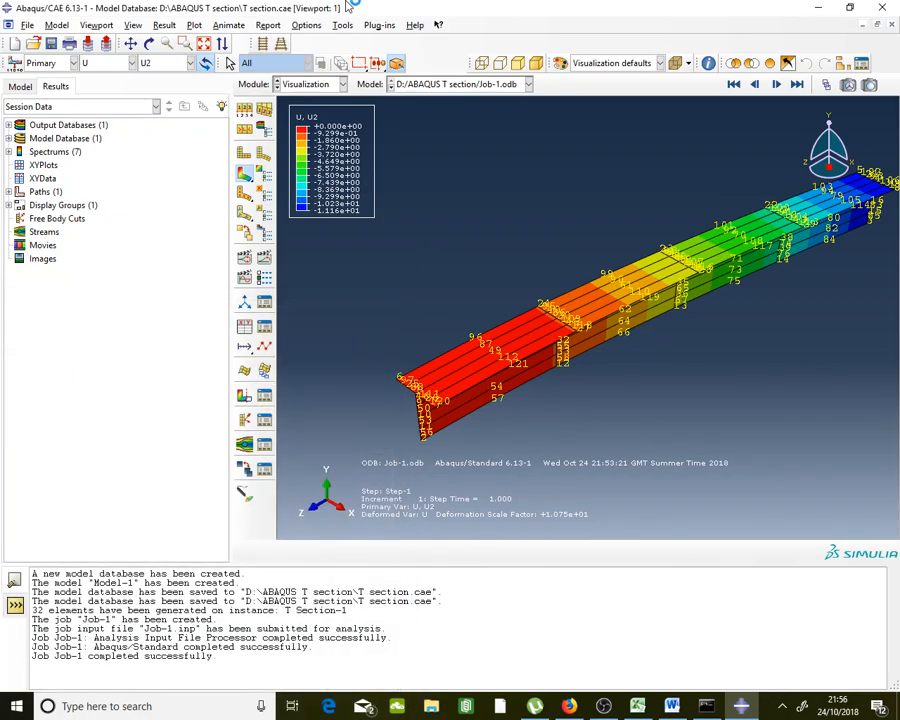
{"action": "left_click", "coordinate": [342, 25]}
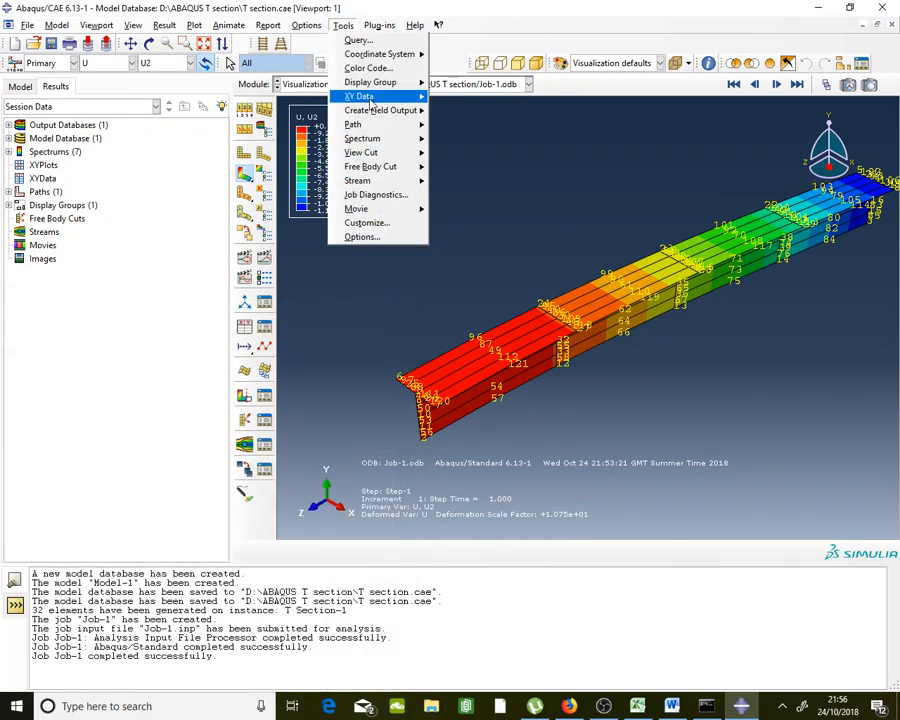
{"action": "mouse_move", "coordinate": [366, 96]}
{"action": "left_click", "coordinate": [488, 104]}
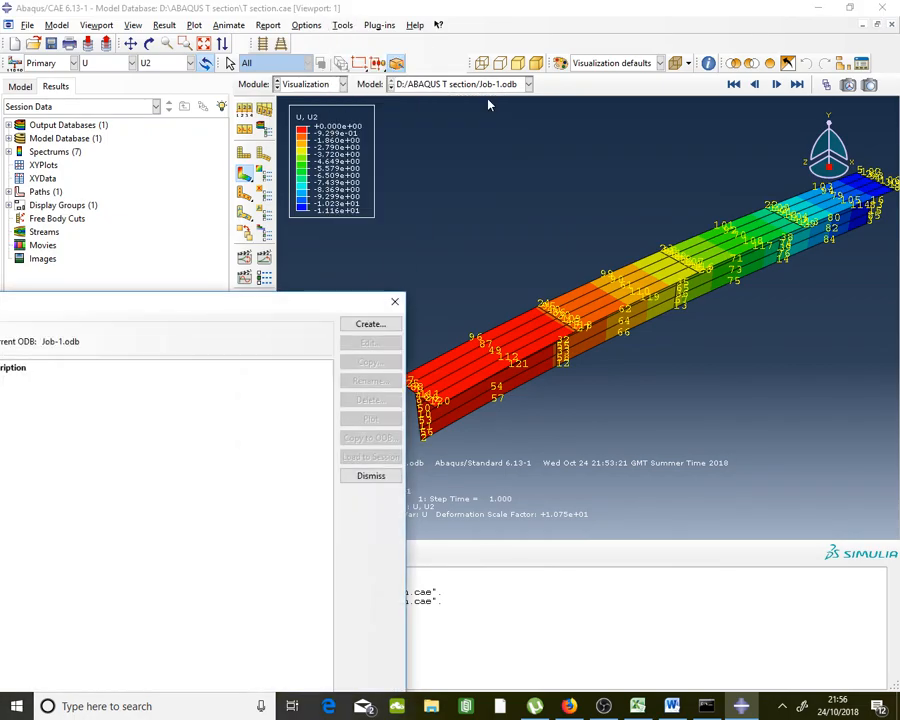
{"action": "left_click_drag", "start_coordinate": [315, 301], "coordinate": [440, 165]}
{"action": "left_click", "coordinate": [488, 187]}
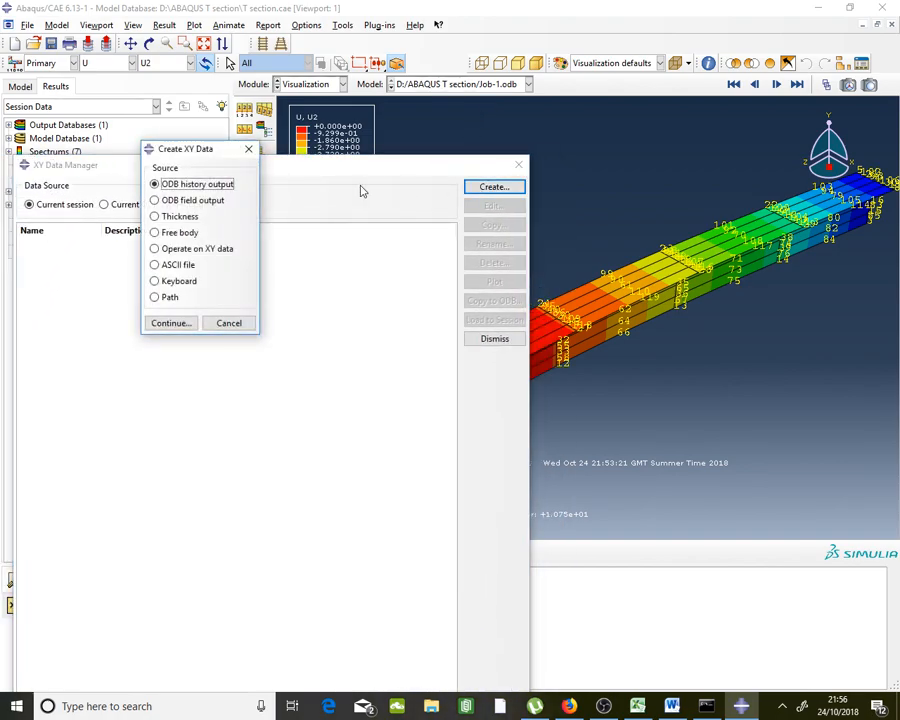
{"action": "left_click", "coordinate": [168, 297]}
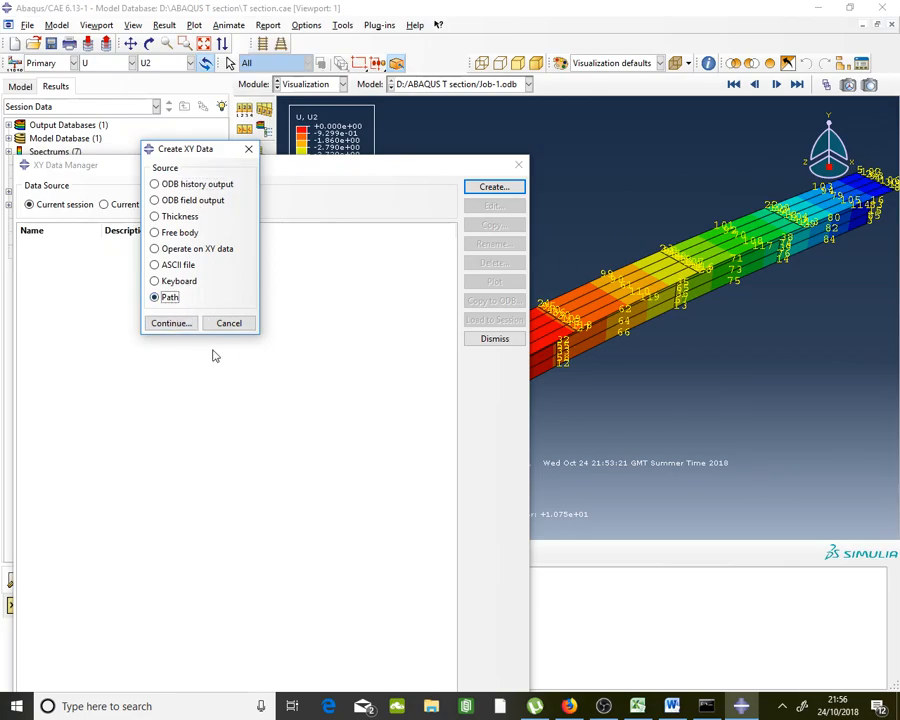
{"action": "left_click", "coordinate": [171, 323]}
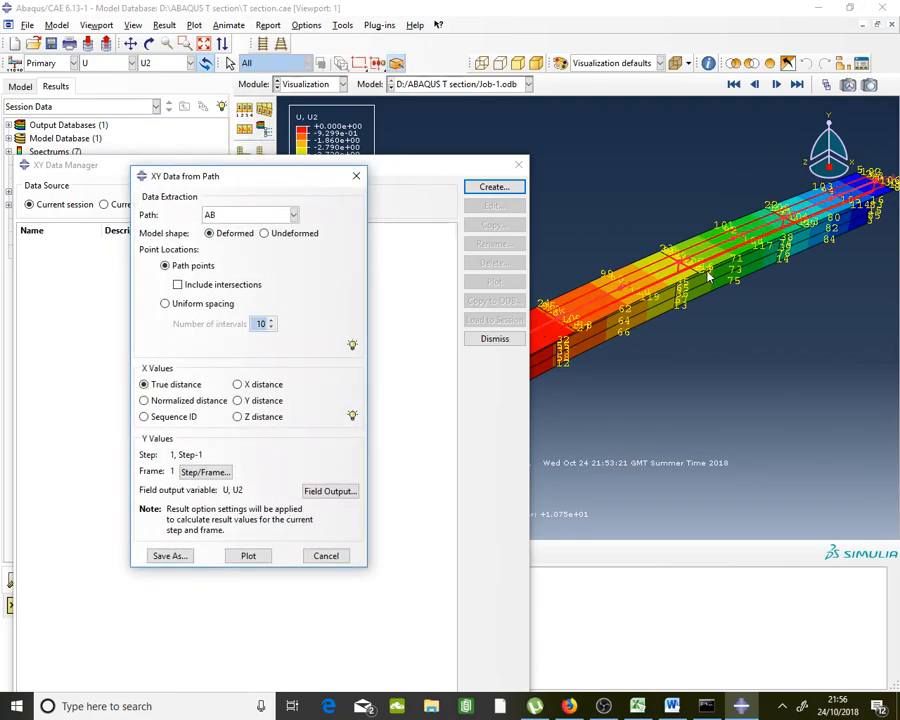
Extract path AB data on the Undeformed shape with Z distance as X values
{"action": "left_click_drag", "start_coordinate": [468, 169], "coordinate": [395, 378]}
{"action": "left_click", "coordinate": [320, 186]}
{"action": "scroll", "coordinate": [590, 263], "scroll_direction": "down", "scroll_amount": 2}
{"action": "scroll", "coordinate": [560, 266], "scroll_direction": "up", "scroll_amount": 3}
{"action": "scroll", "coordinate": [526, 273], "scroll_direction": "down", "scroll_amount": 2}
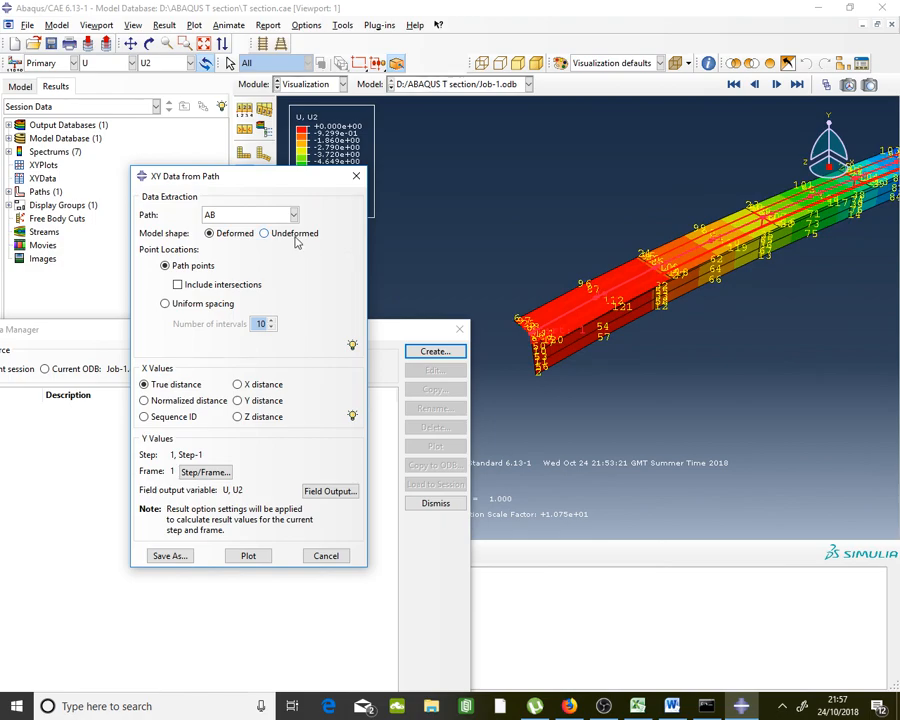
{"action": "left_click", "coordinate": [302, 233]}
{"action": "scroll", "coordinate": [437, 273], "scroll_direction": "up", "scroll_amount": 3}
{"action": "scroll", "coordinate": [636, 330], "scroll_direction": "down", "scroll_amount": 3}
{"action": "scroll", "coordinate": [641, 317], "scroll_direction": "up", "scroll_amount": 2}
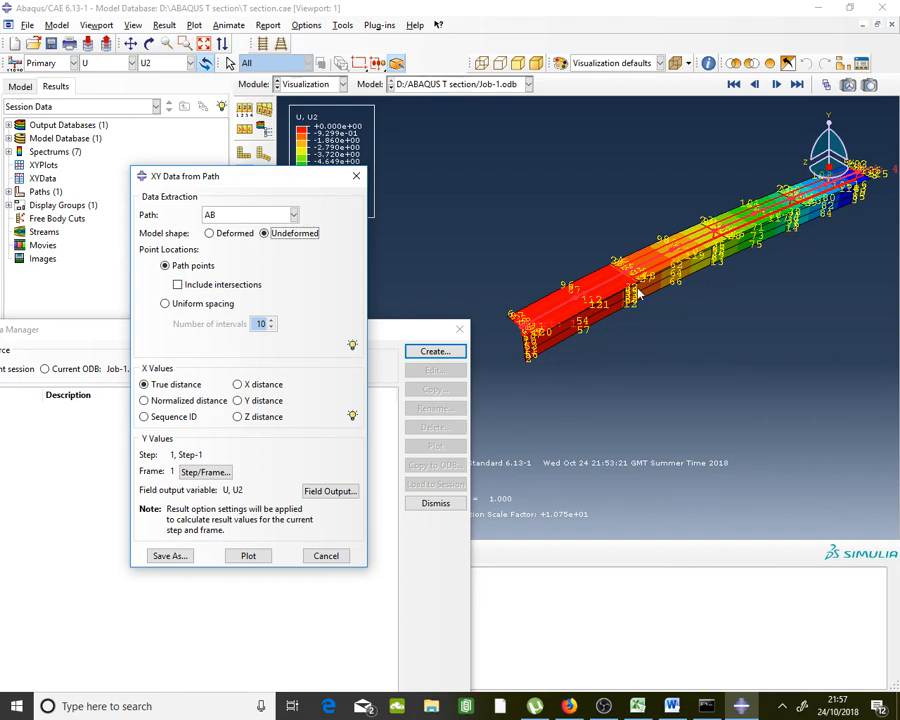
{"action": "scroll", "coordinate": [689, 277], "scroll_direction": "down", "scroll_amount": 1}
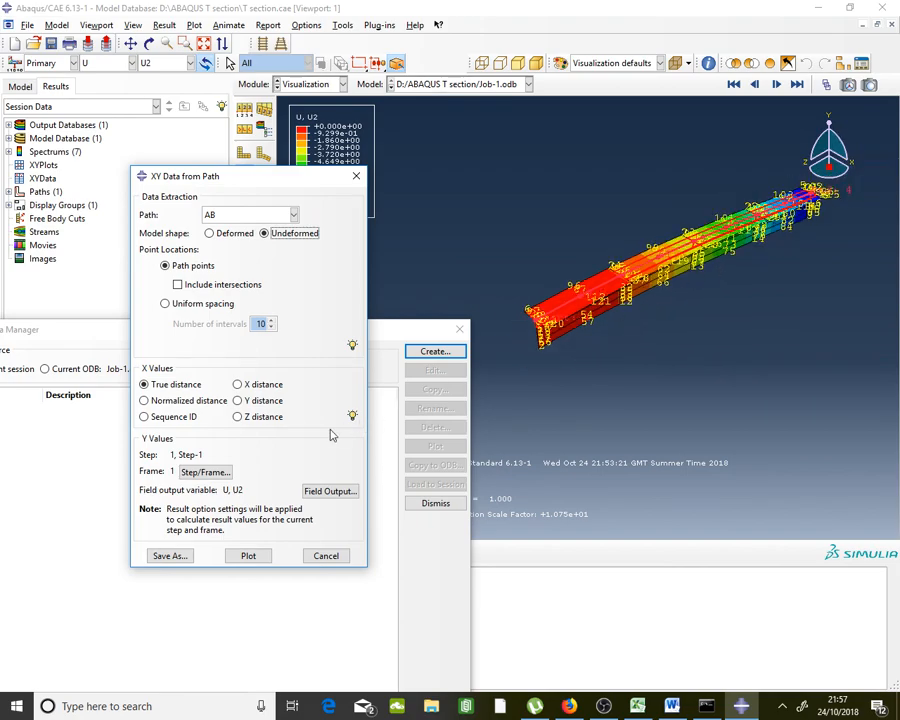
{"action": "left_click", "coordinate": [266, 420]}
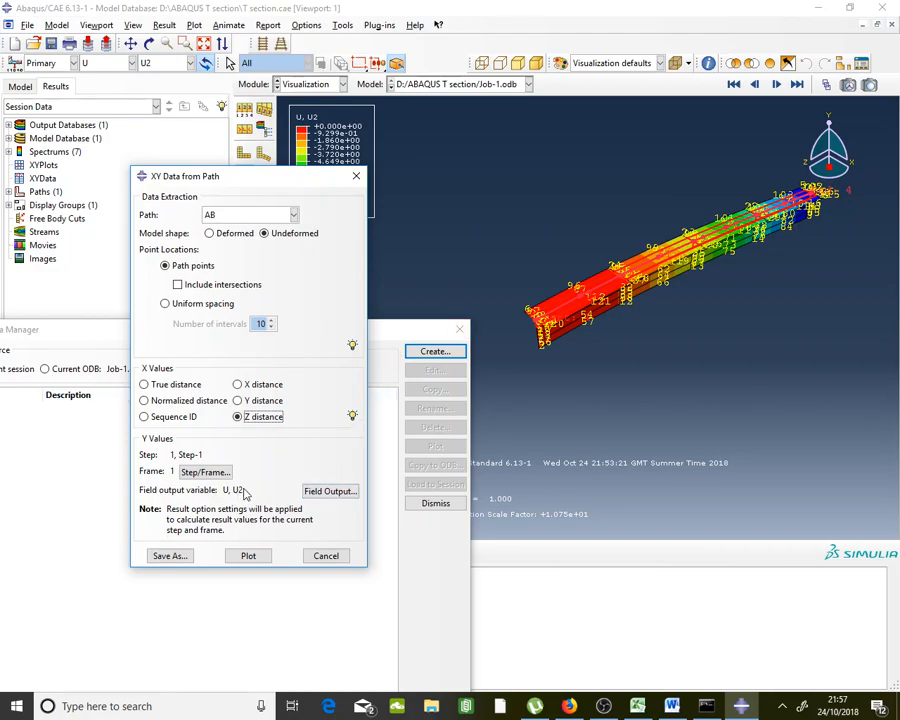
Save the path extraction as XYData-1 and copy its nine Y values (0 to -11.1586)
{"action": "left_click", "coordinate": [176, 558]}
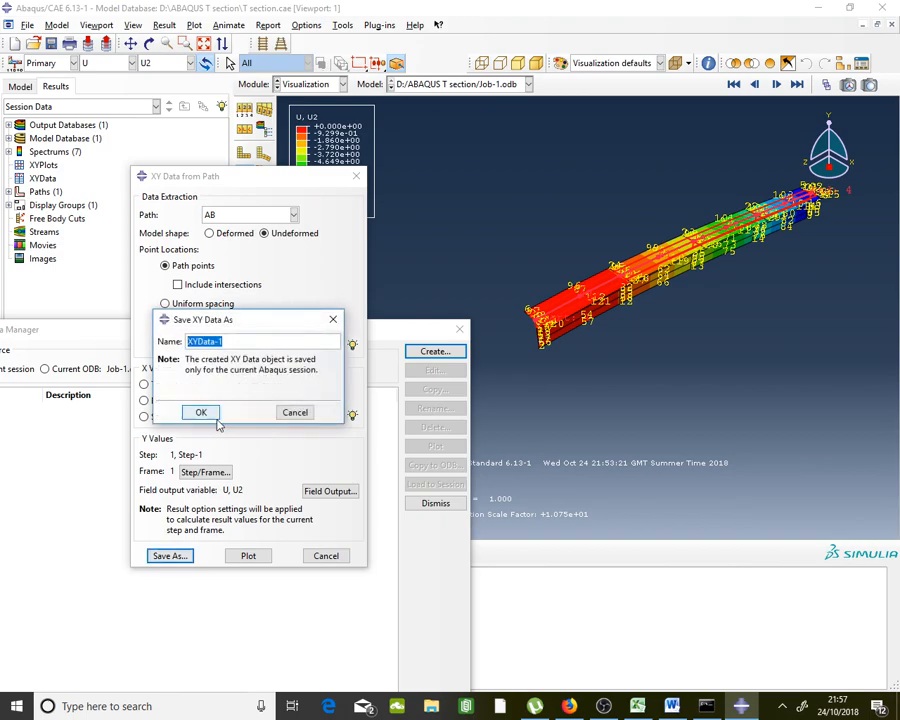
{"action": "left_click", "coordinate": [218, 413]}
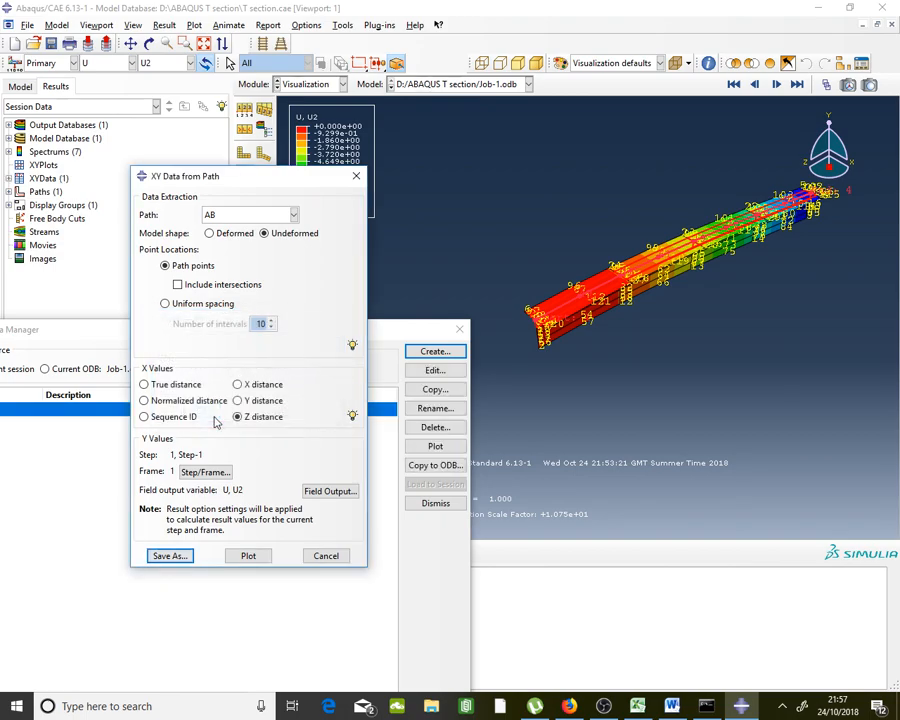
{"action": "double_click", "coordinate": [110, 416]}
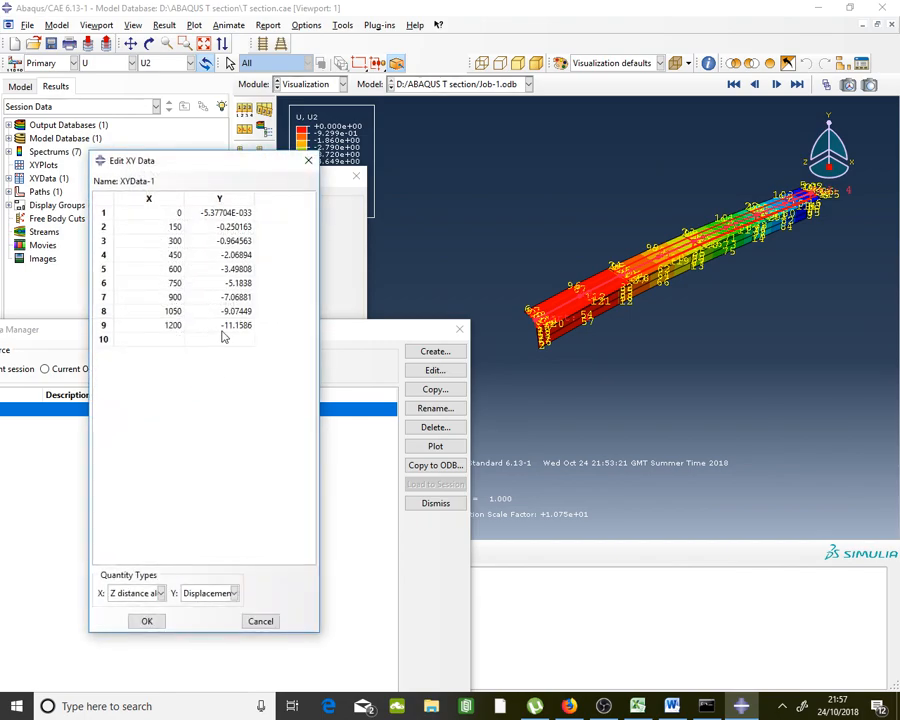
{"action": "left_click_drag", "start_coordinate": [221, 212], "coordinate": [233, 325]}
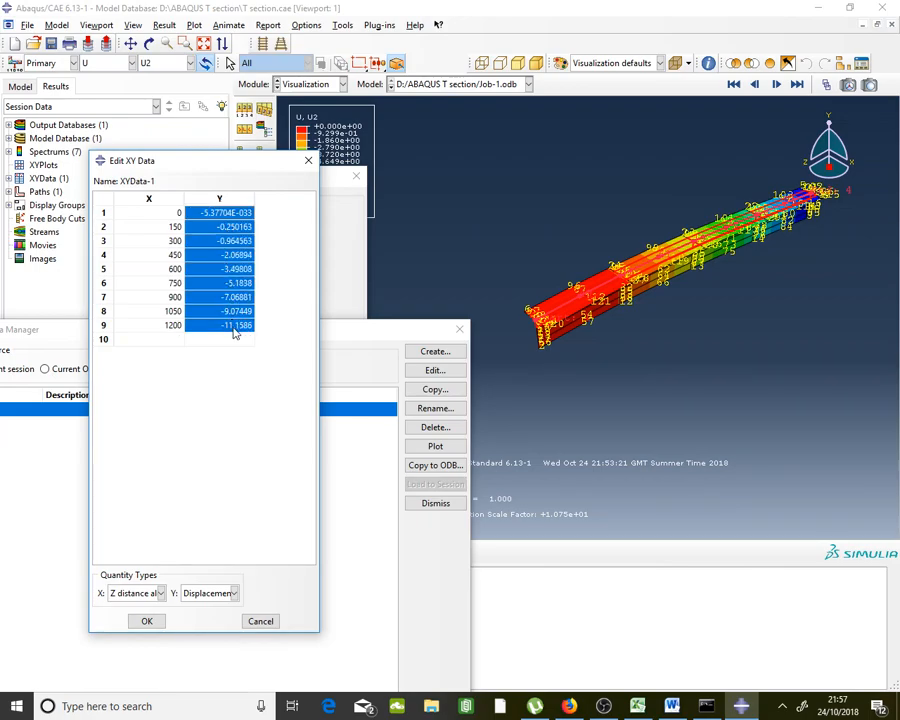
{"action": "right_click", "coordinate": [234, 330]}
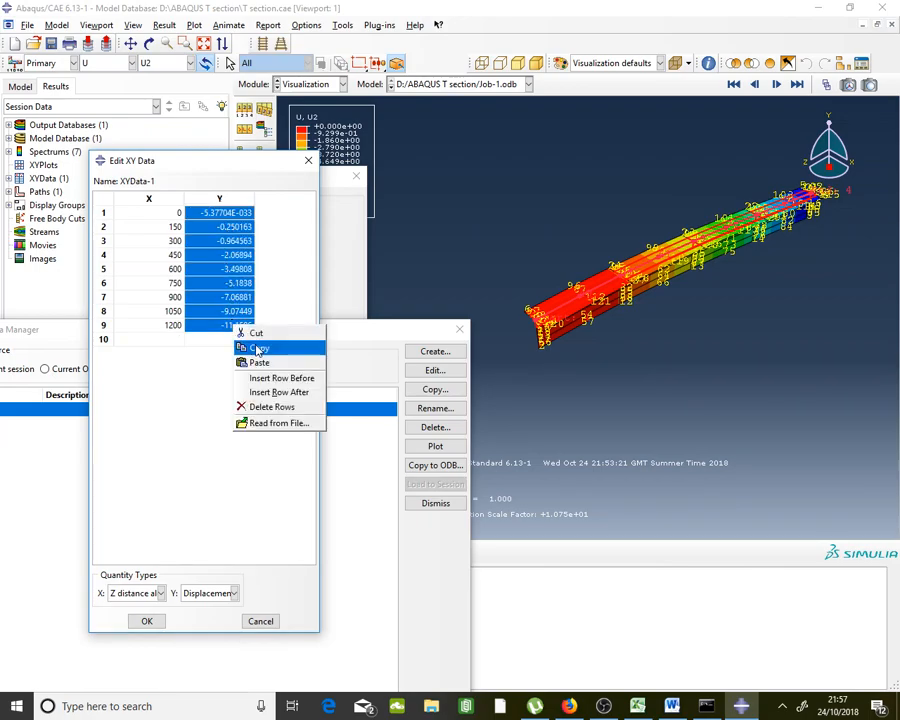
{"action": "left_click", "coordinate": [250, 346]}
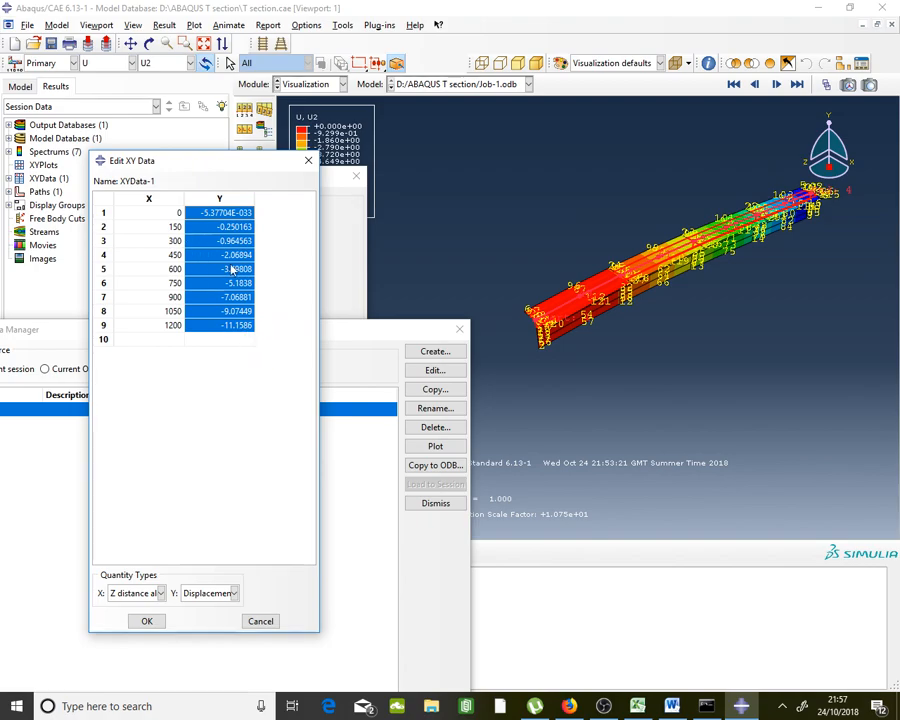
Paste the copied U2 values into Excel cells J5:J13
{"action": "left_click", "coordinate": [637, 706]}
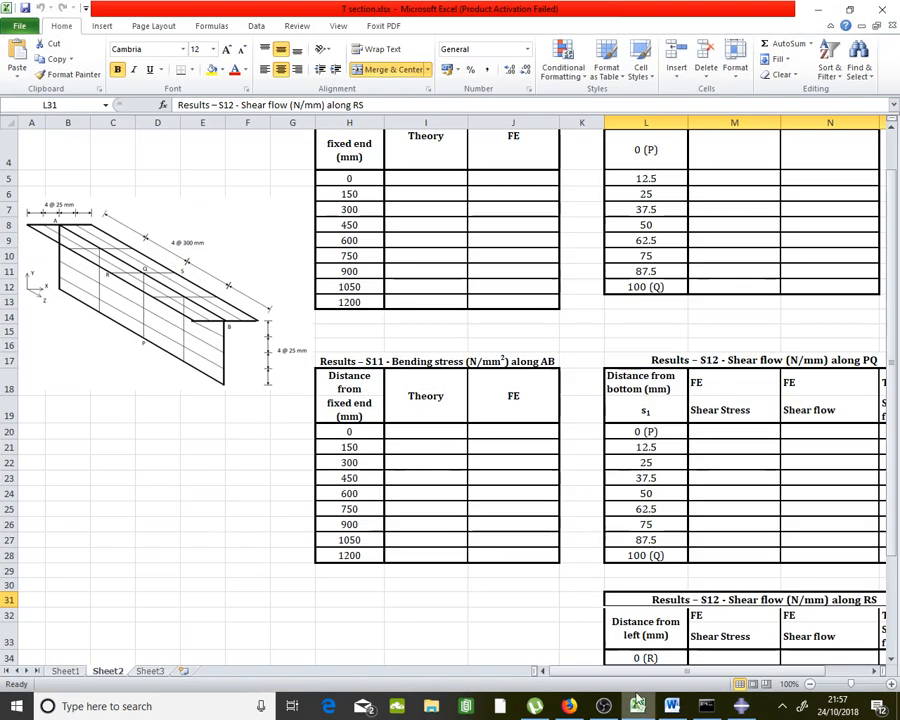
{"action": "left_click", "coordinate": [492, 297]}
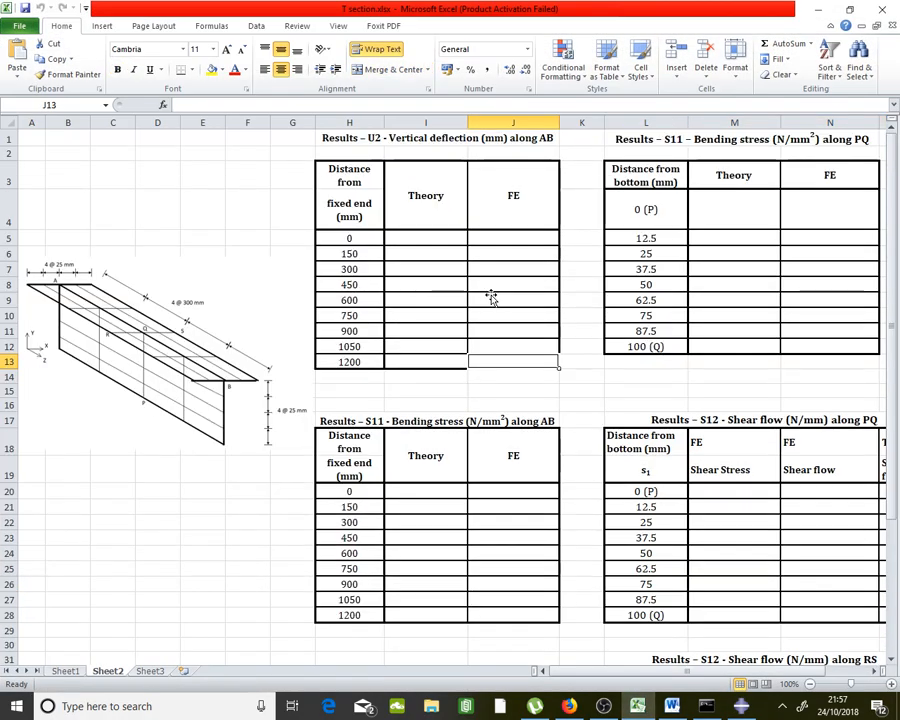
{"action": "left_click", "coordinate": [517, 236]}
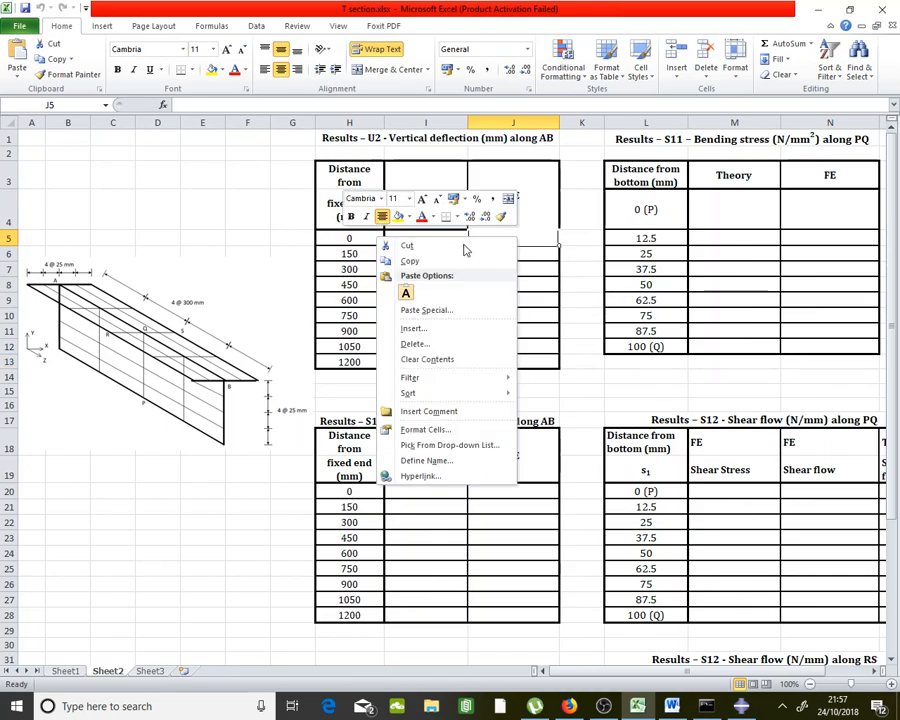
{"action": "left_click", "coordinate": [426, 292]}
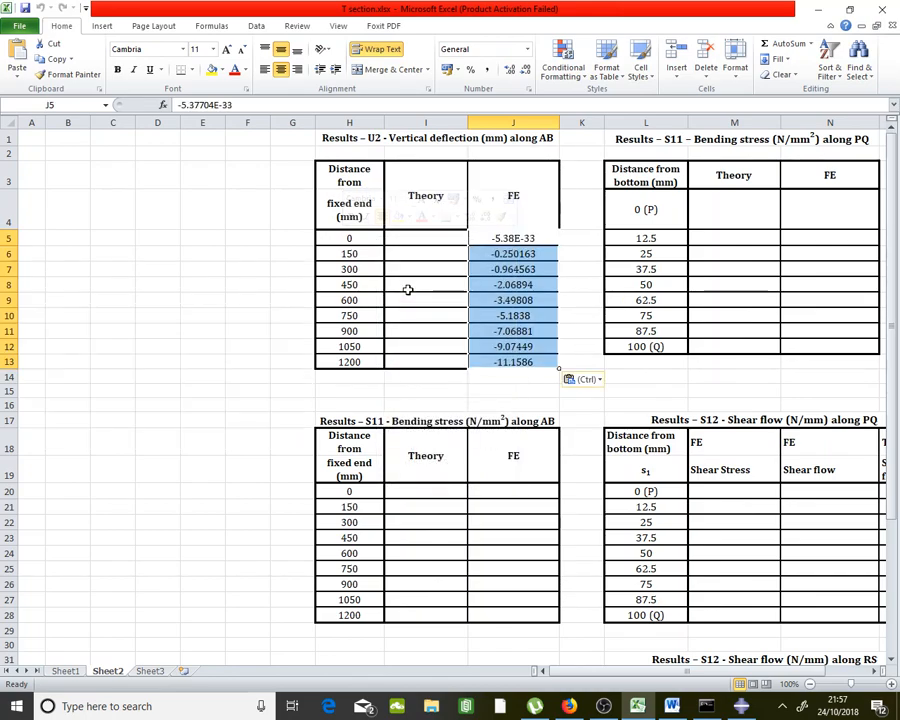
Enter 0 in cell J5 as the first FE deflection value
{"action": "left_click", "coordinate": [639, 254]}
{"action": "left_click", "coordinate": [537, 240]}
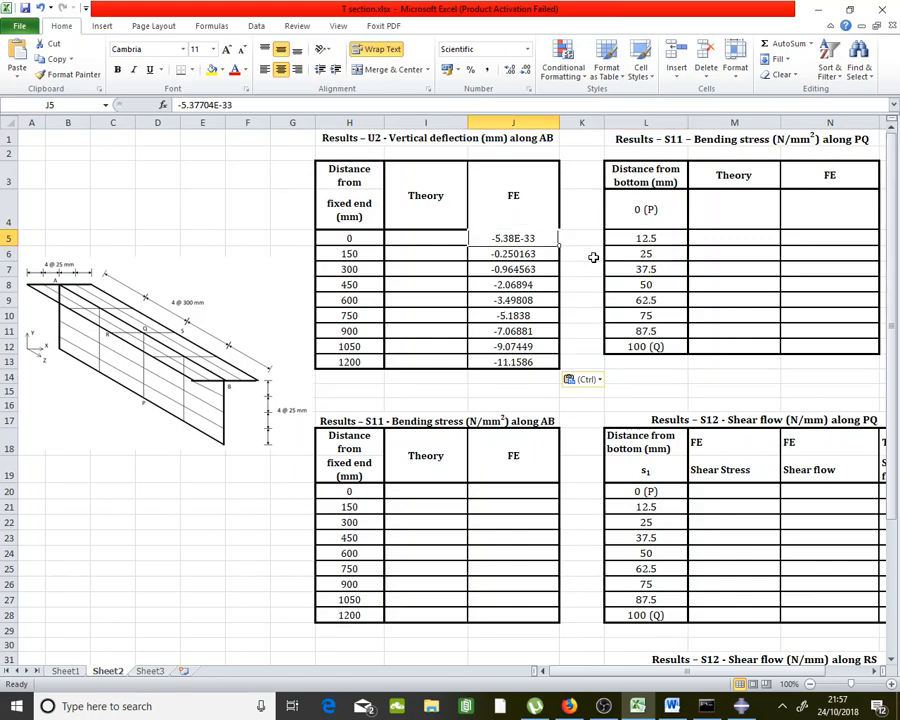
{"action": "left_click", "coordinate": [537, 254]}
{"action": "left_click", "coordinate": [537, 238]}
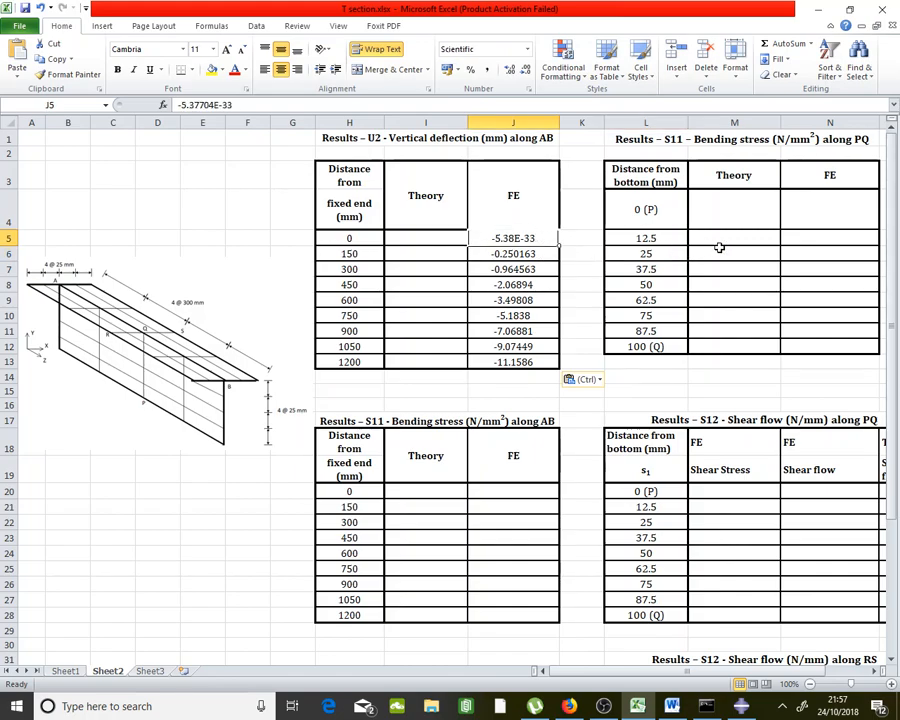
{"action": "type", "text": "0"}
{"action": "key", "text": "Return"}
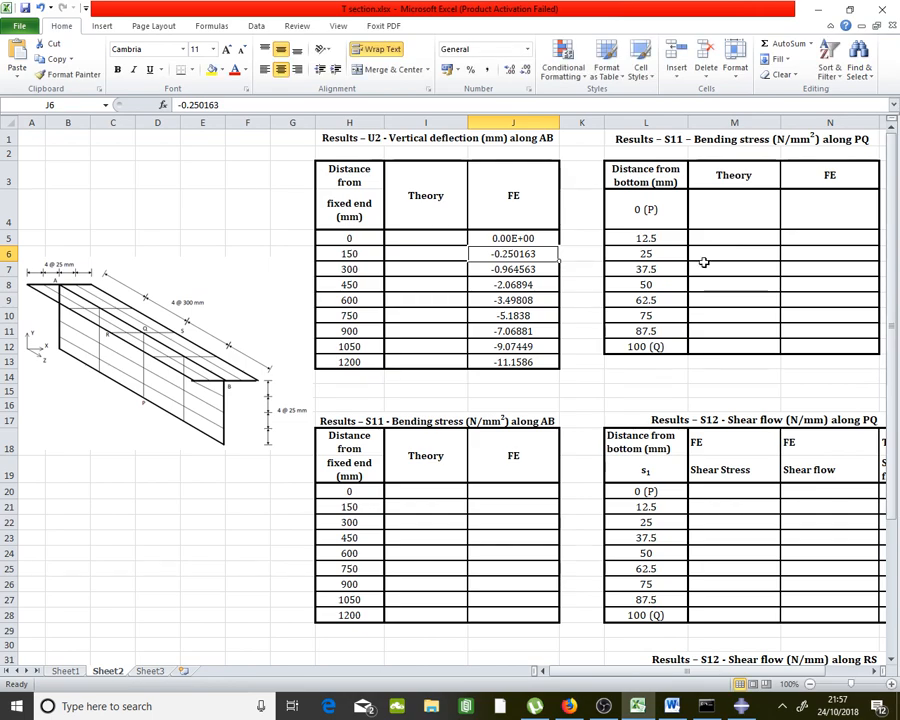
Look over the Theory cells and T-section diagram, then return to Abaqus/CAE
{"action": "left_click", "coordinate": [700, 267]}
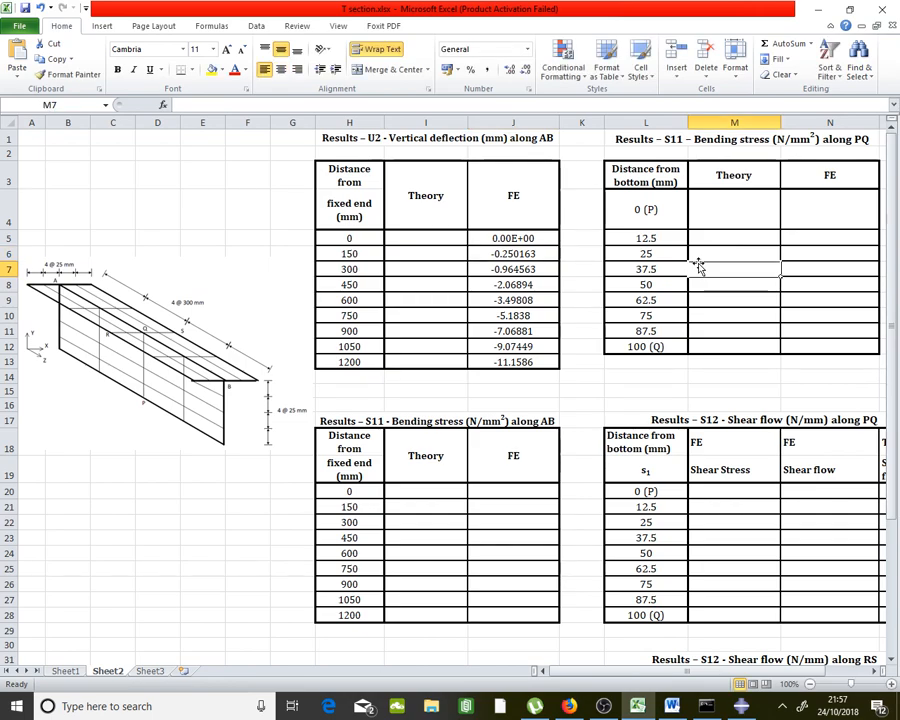
{"action": "left_click_drag", "start_coordinate": [450, 238], "coordinate": [434, 355]}
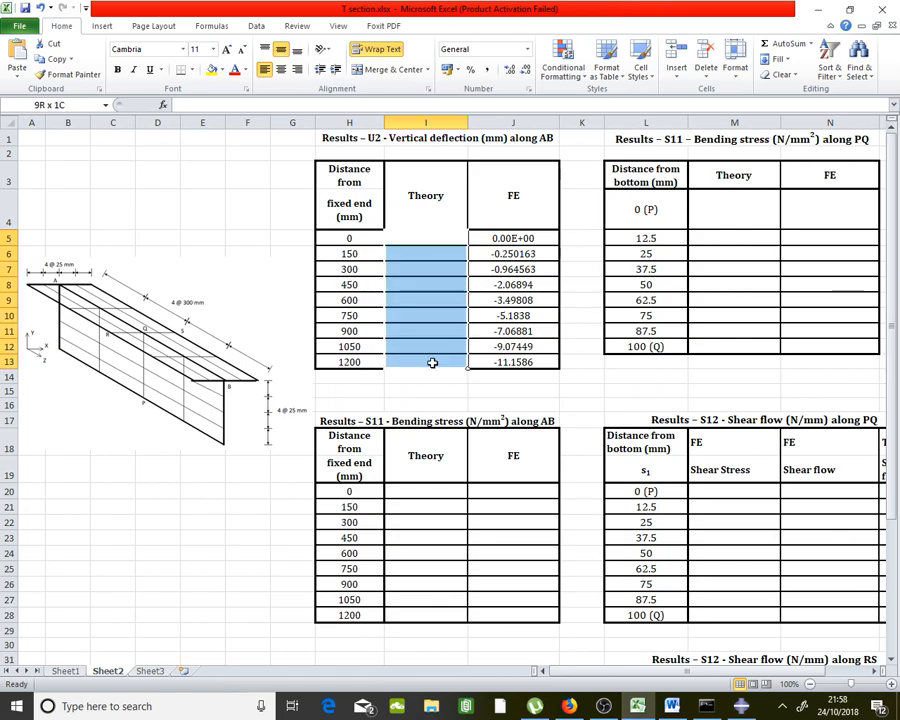
{"action": "left_click", "coordinate": [227, 266]}
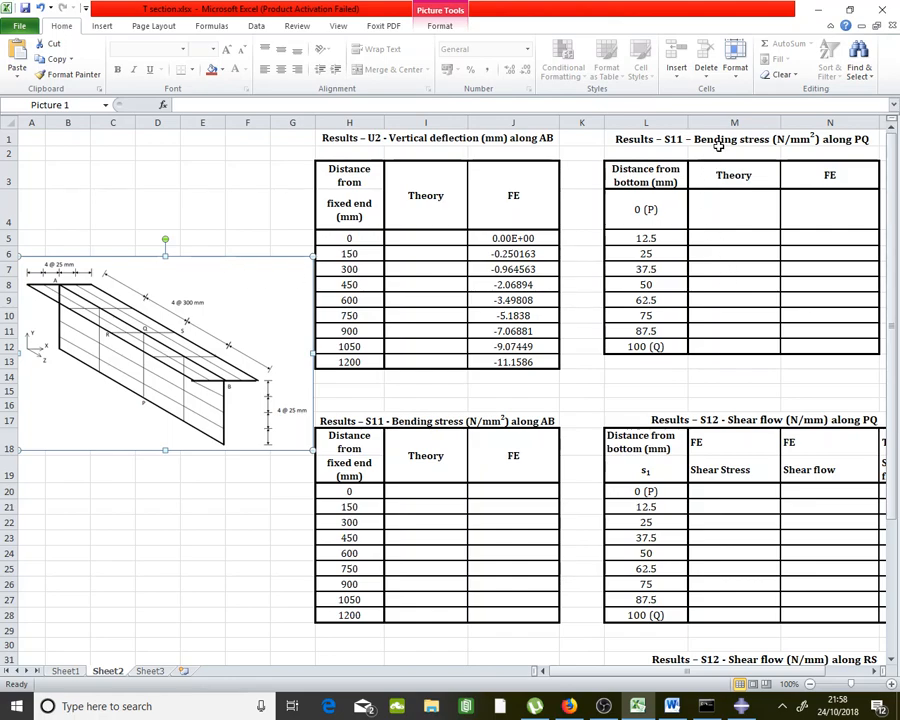
{"action": "left_click", "coordinate": [862, 140]}
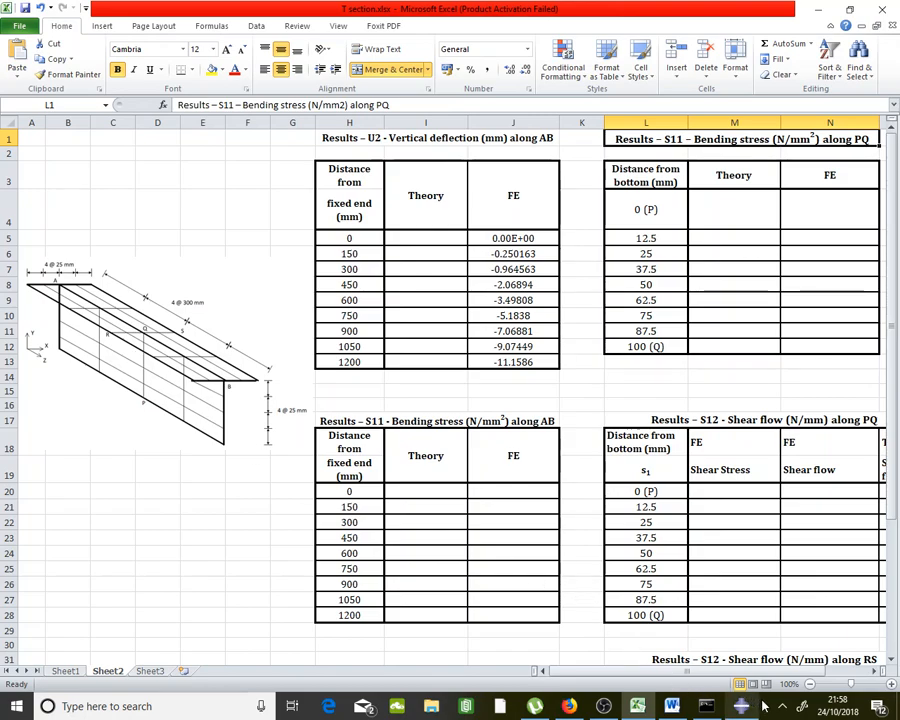
{"action": "key", "text": "alt+Tab"}
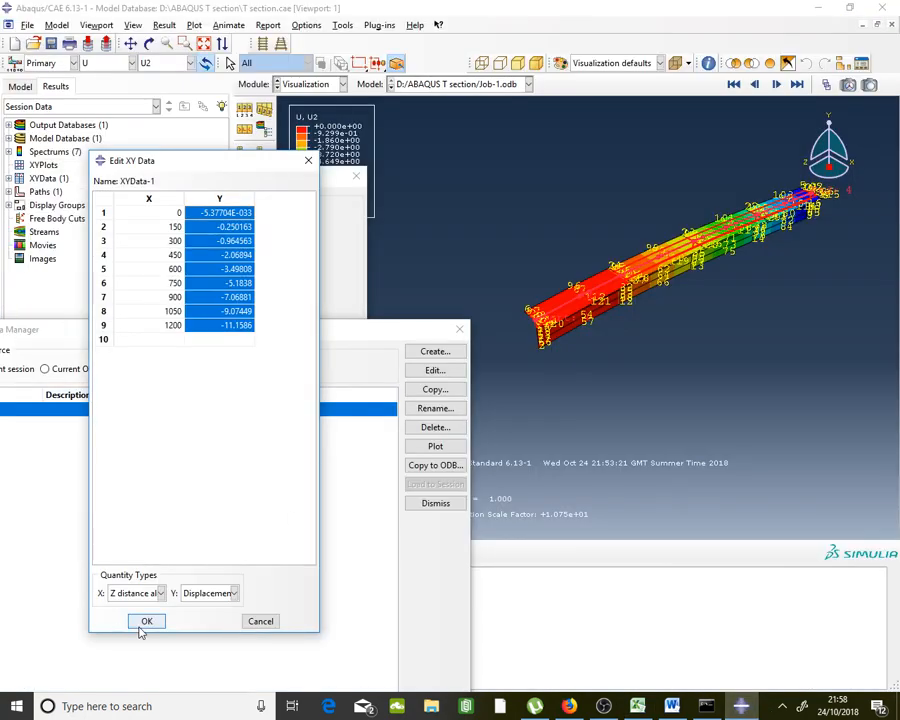
Close Edit XY Data, XY Data from Path and the XY Data Manager
{"action": "left_click", "coordinate": [142, 628]}
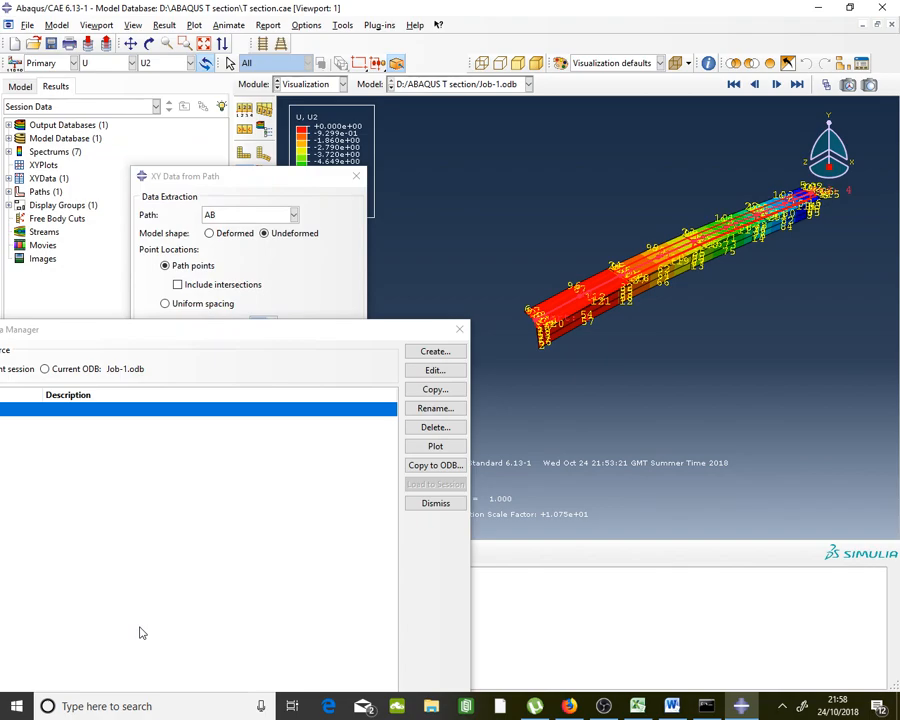
{"action": "left_click", "coordinate": [356, 176]}
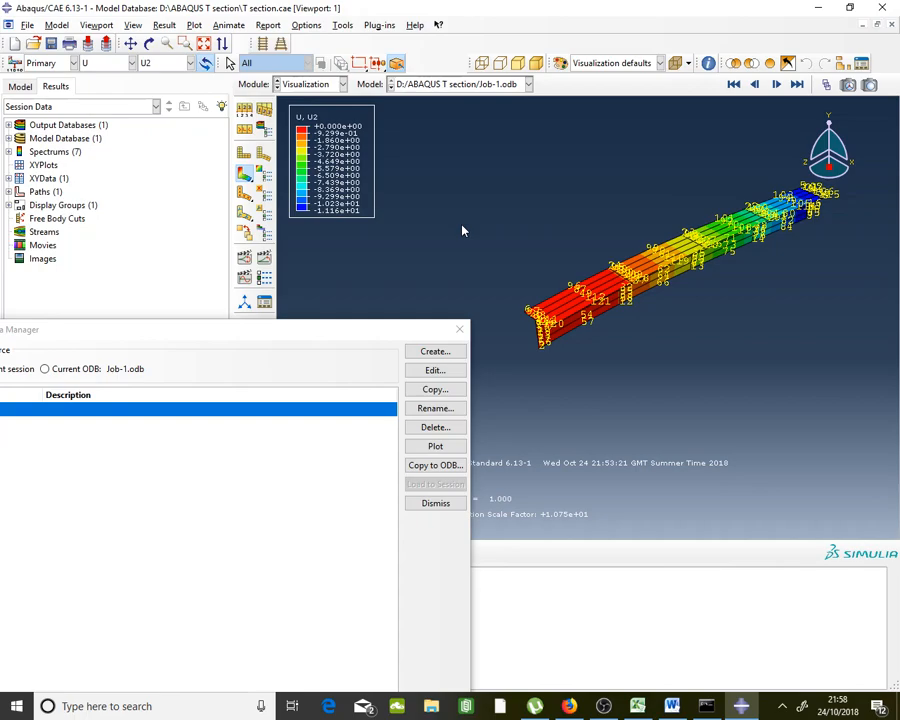
{"action": "left_click", "coordinate": [459, 329]}
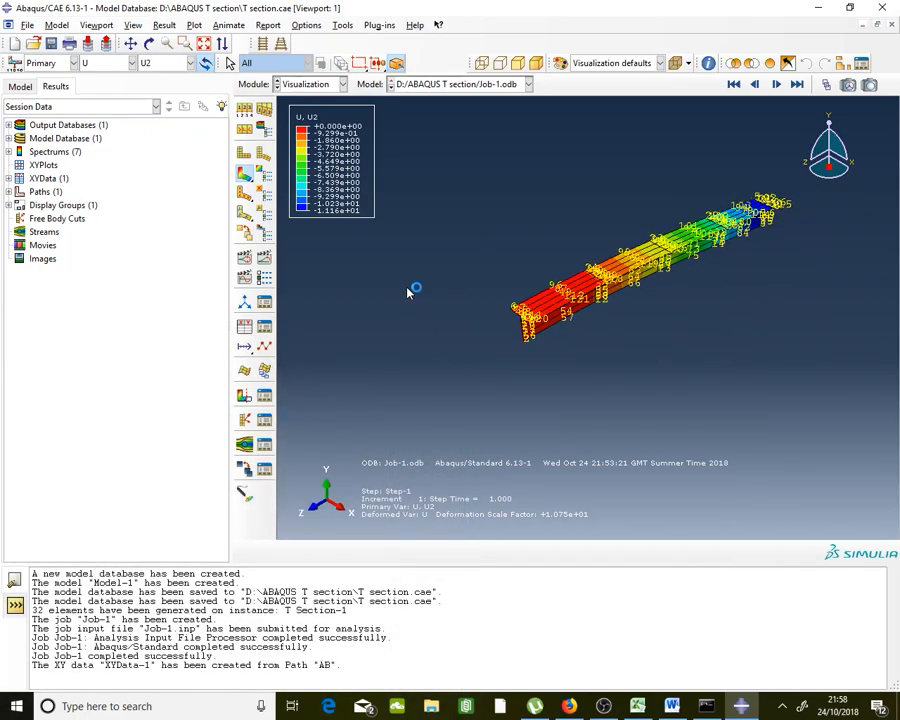
{"action": "scroll", "coordinate": [657, 261], "scroll_direction": "down", "scroll_amount": 5}
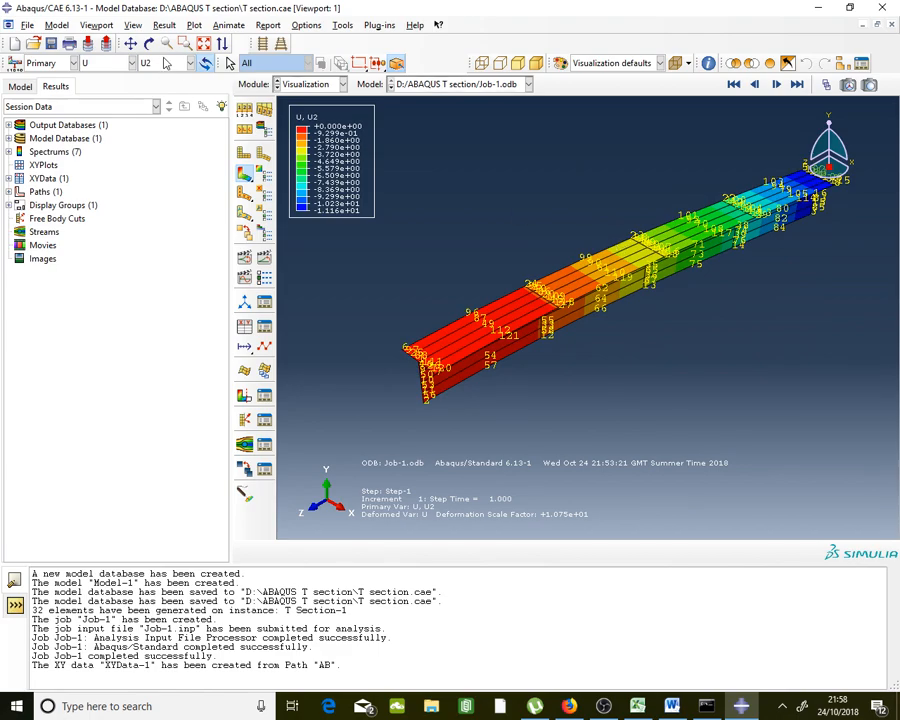
Contour the beam by S11 stress, ranging +115.6 to -345.0
{"action": "left_click", "coordinate": [90, 63]}
{"action": "left_click", "coordinate": [75, 135]}
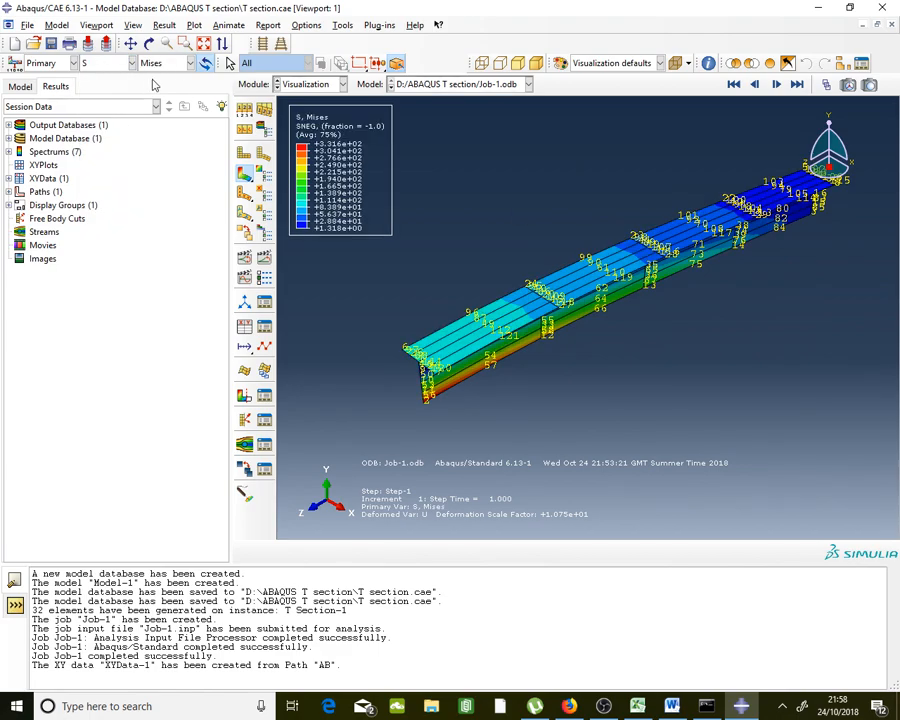
{"action": "left_click", "coordinate": [160, 63]}
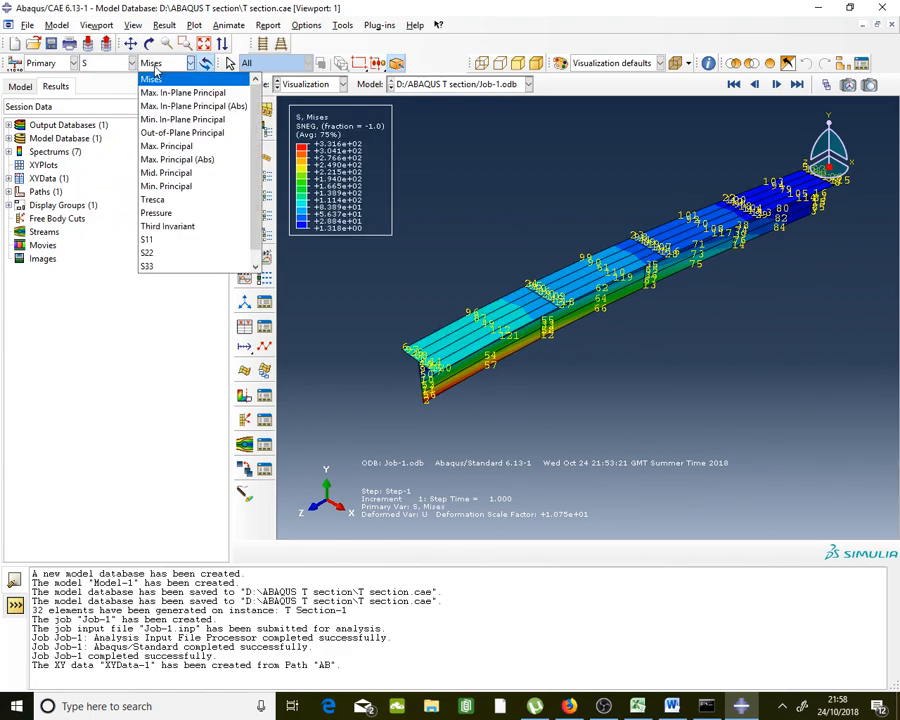
{"action": "left_click", "coordinate": [156, 240]}
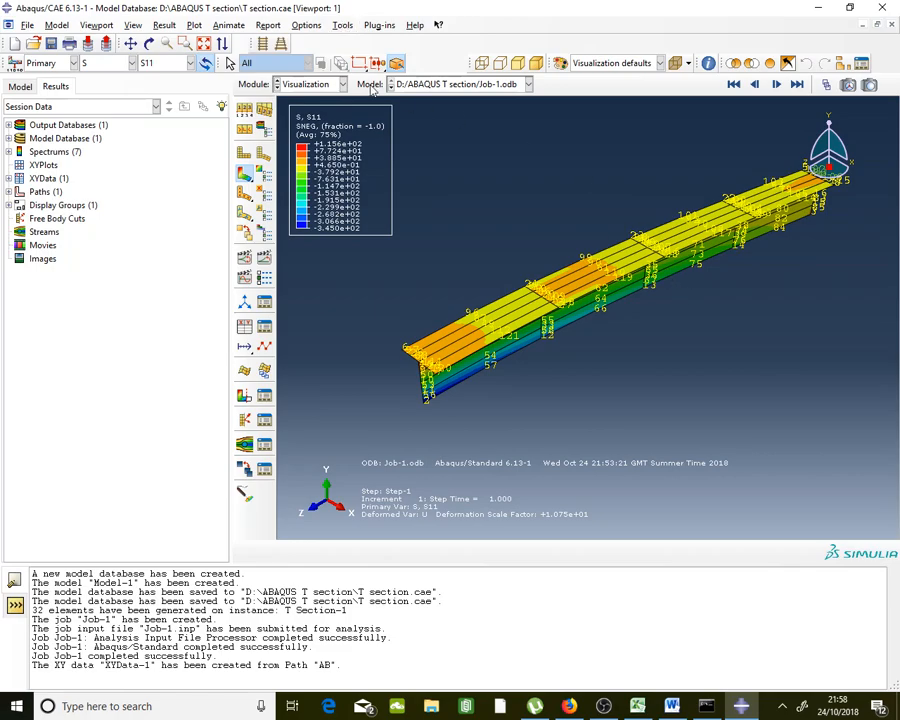
{"action": "scroll", "coordinate": [669, 275], "scroll_direction": "down", "scroll_amount": 3}
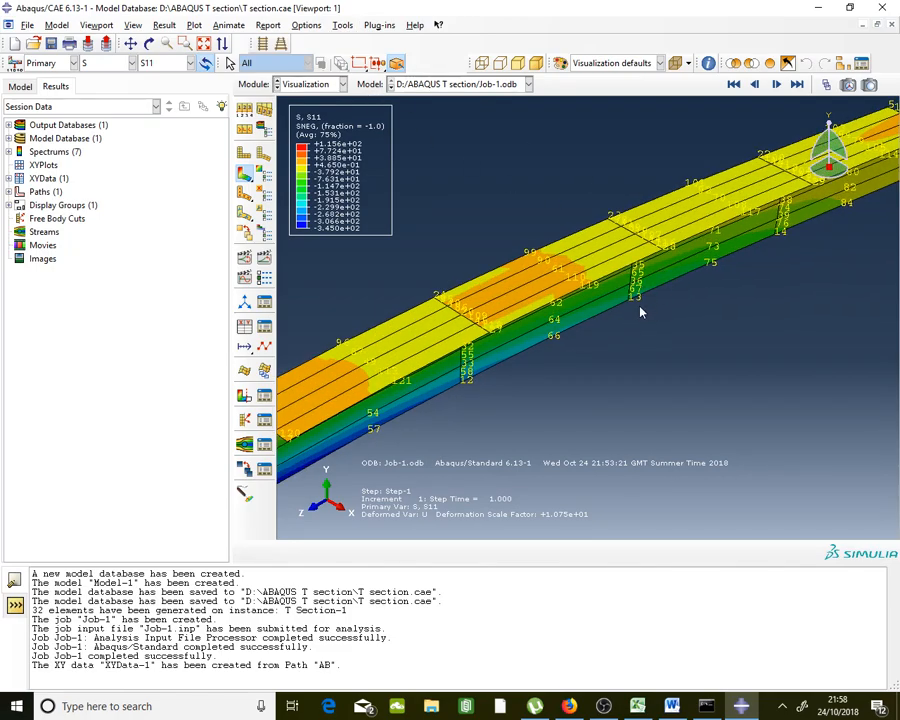
Create a new Node list path named PQ in the Path Manager
{"action": "left_click", "coordinate": [338, 27]}
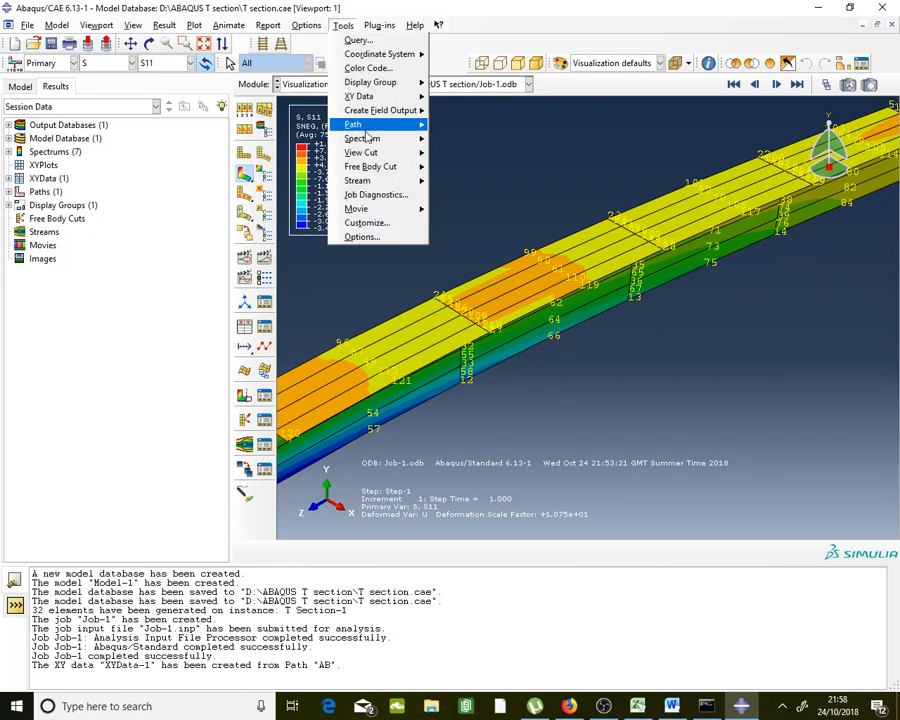
{"action": "mouse_move", "coordinate": [367, 128]}
{"action": "left_click", "coordinate": [462, 126]}
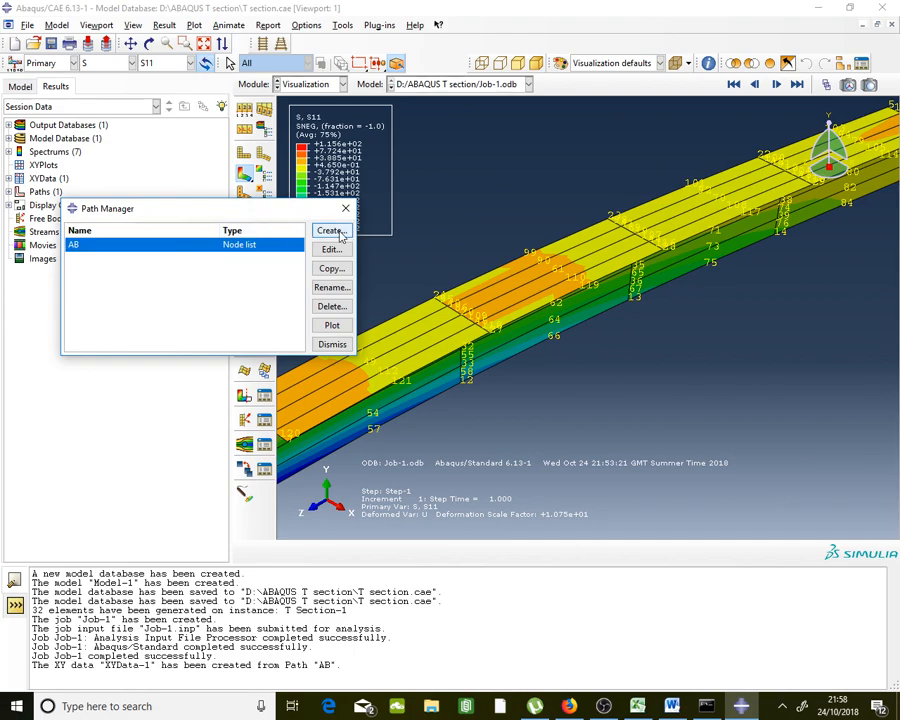
{"action": "left_click", "coordinate": [345, 208]}
{"action": "left_click", "coordinate": [343, 25]}
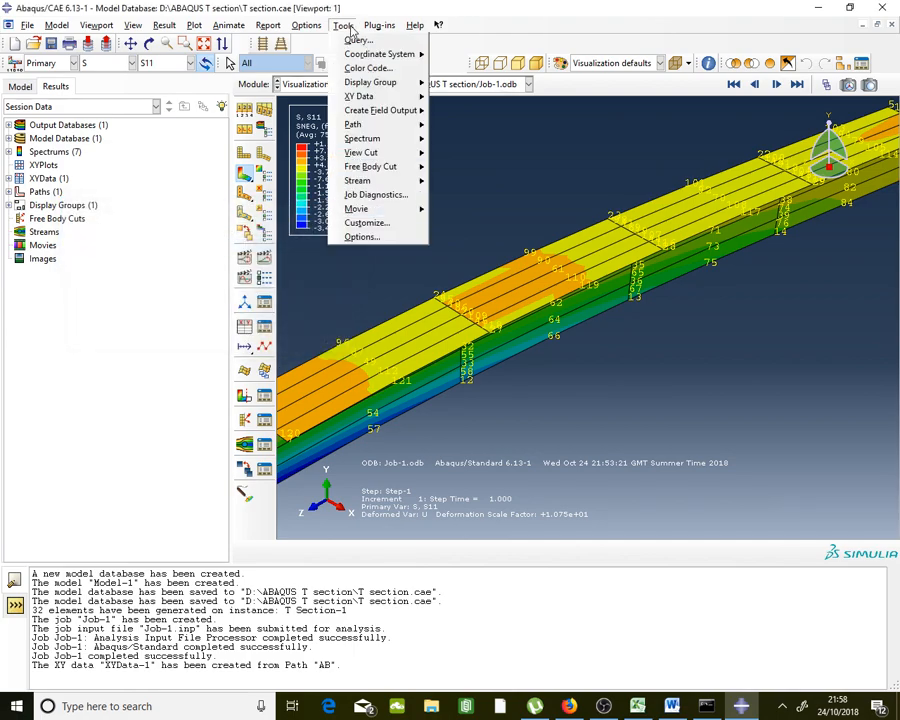
{"action": "mouse_move", "coordinate": [375, 128]}
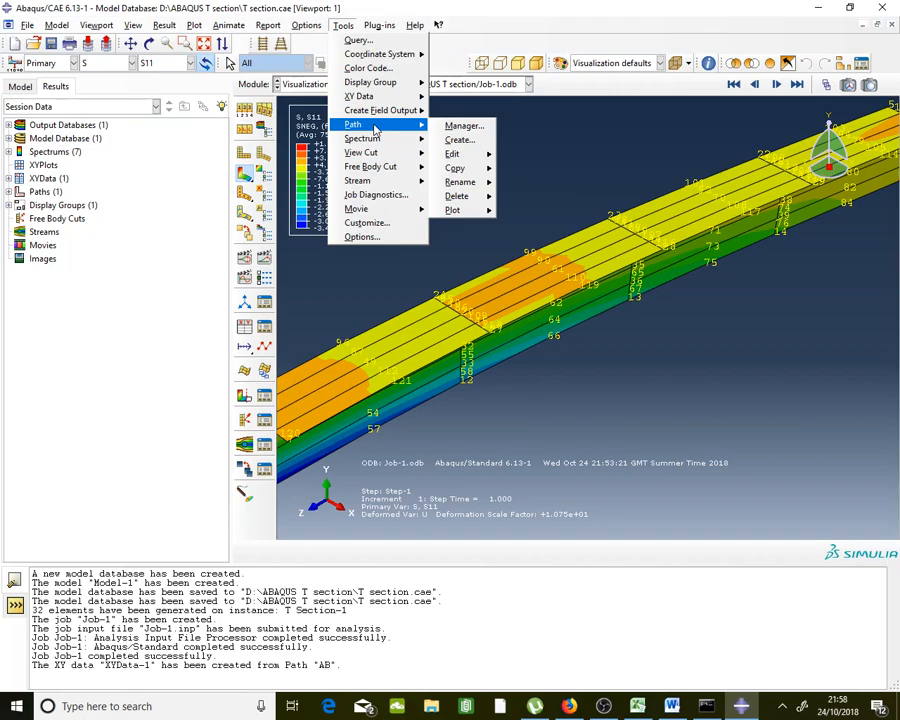
{"action": "left_click", "coordinate": [463, 126]}
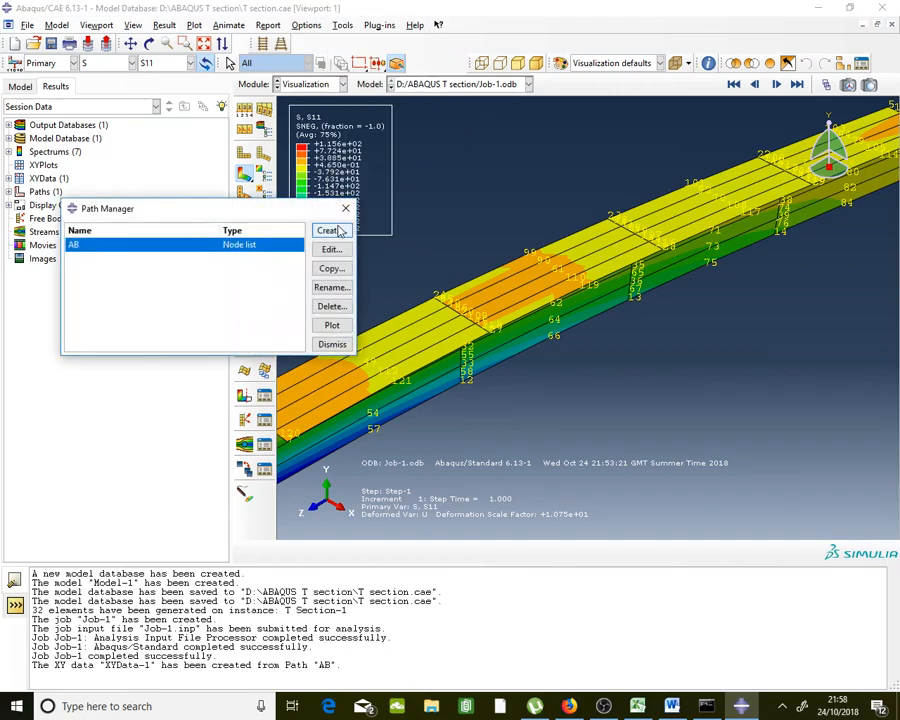
{"action": "left_click", "coordinate": [333, 231]}
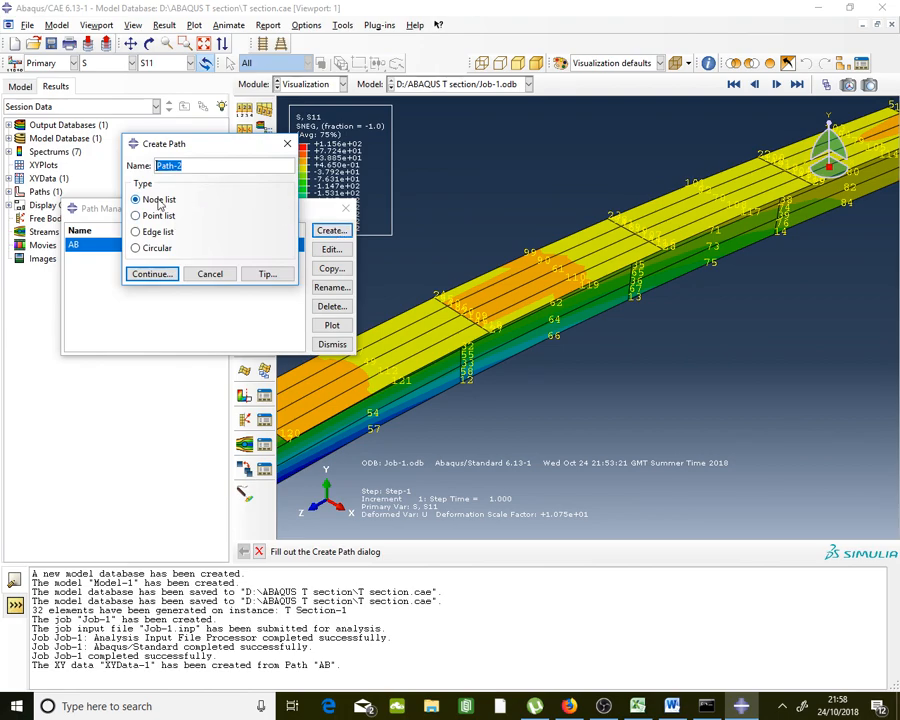
{"action": "type", "text": "PC"}
{"action": "left_click", "coordinate": [155, 276]}
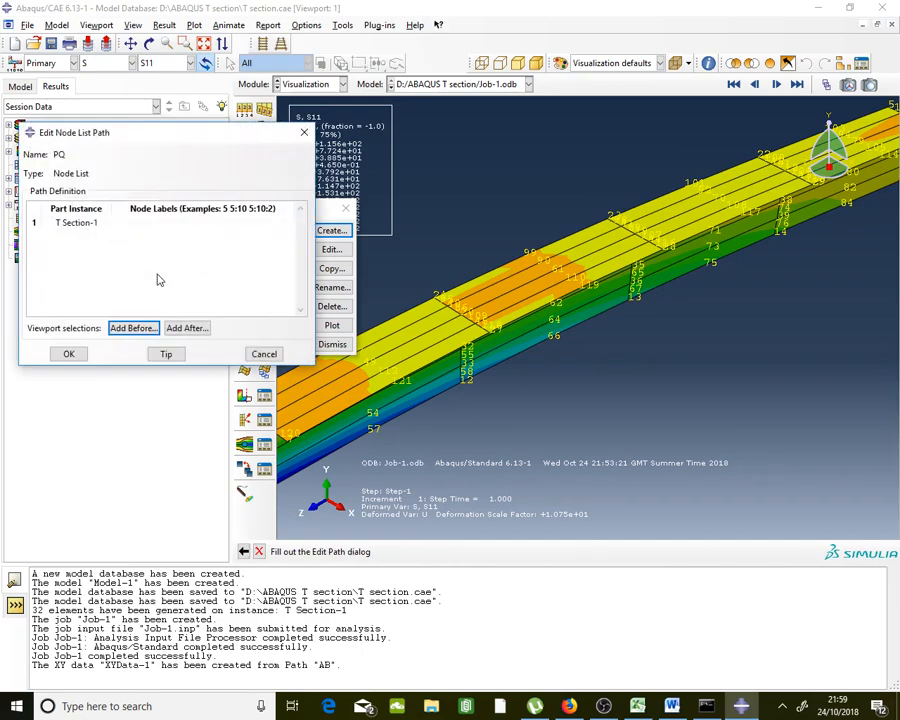
Start path PQ at node 13 and add web nodes 36, 65 and 35 above it
{"action": "left_click", "coordinate": [188, 329]}
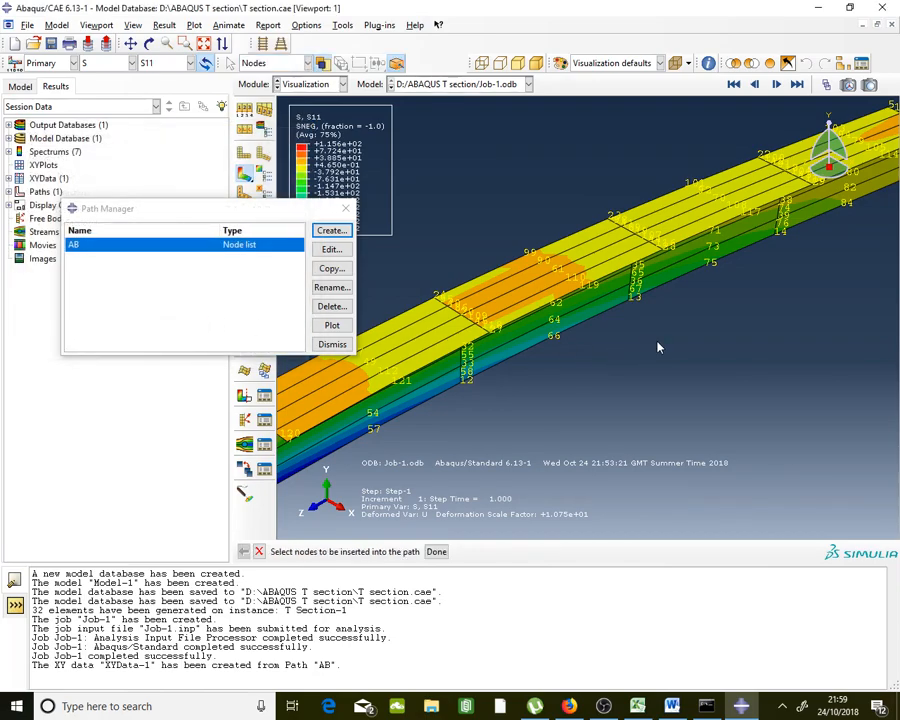
{"action": "scroll", "coordinate": [660, 335], "scroll_direction": "up", "scroll_amount": 5}
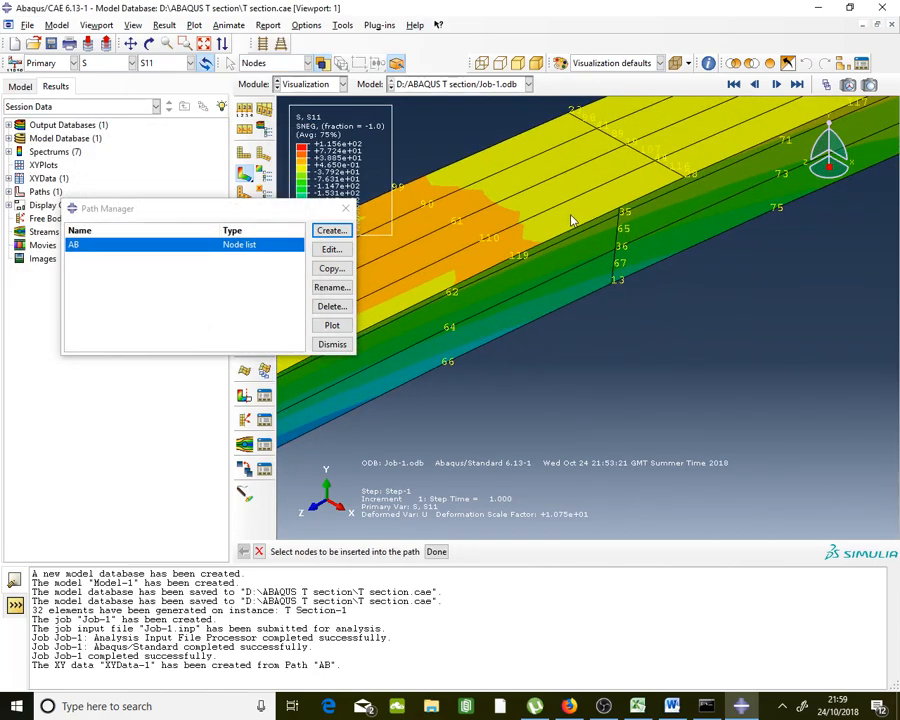
{"action": "scroll", "coordinate": [572, 220], "scroll_direction": "up", "scroll_amount": 2}
{"action": "left_click", "coordinate": [623, 307]}
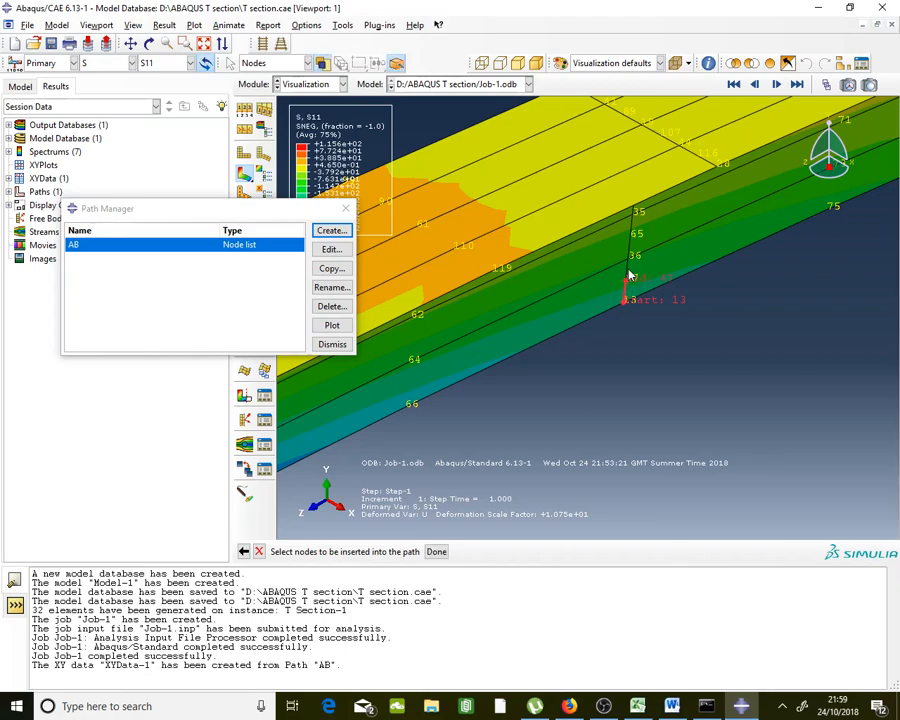
{"action": "left_click", "coordinate": [629, 257]}
{"action": "left_click", "coordinate": [633, 233]}
{"action": "left_click", "coordinate": [633, 218]}
{"action": "scroll", "coordinate": [652, 272], "scroll_direction": "up", "scroll_amount": 1}
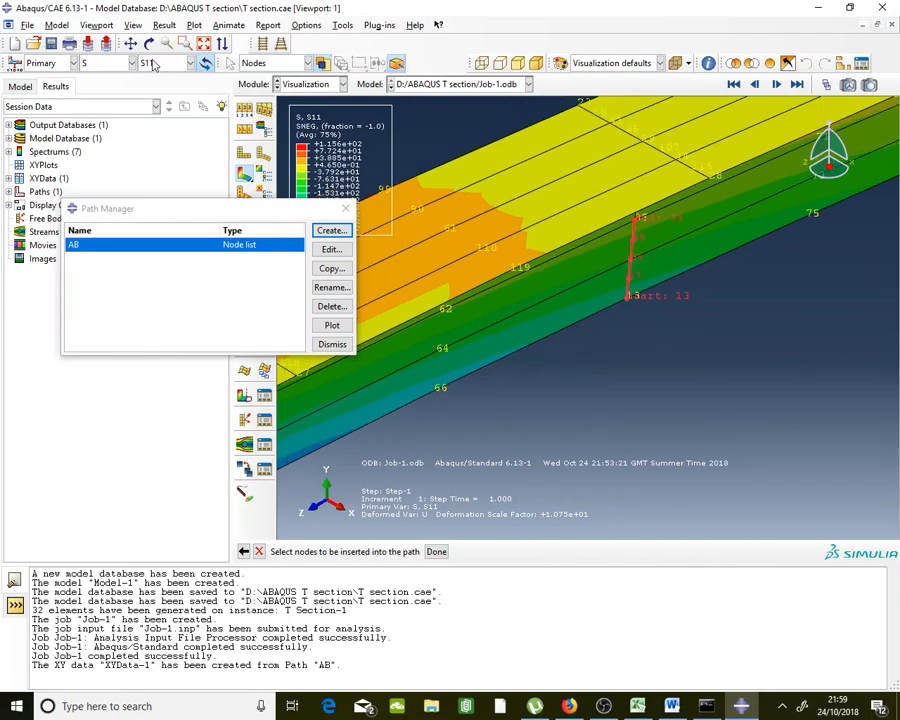
Rotate the beam, add the topmost web node 19, and save path PQ
{"action": "left_click", "coordinate": [149, 43]}
{"action": "left_click_drag", "start_coordinate": [675, 238], "coordinate": [570, 174]}
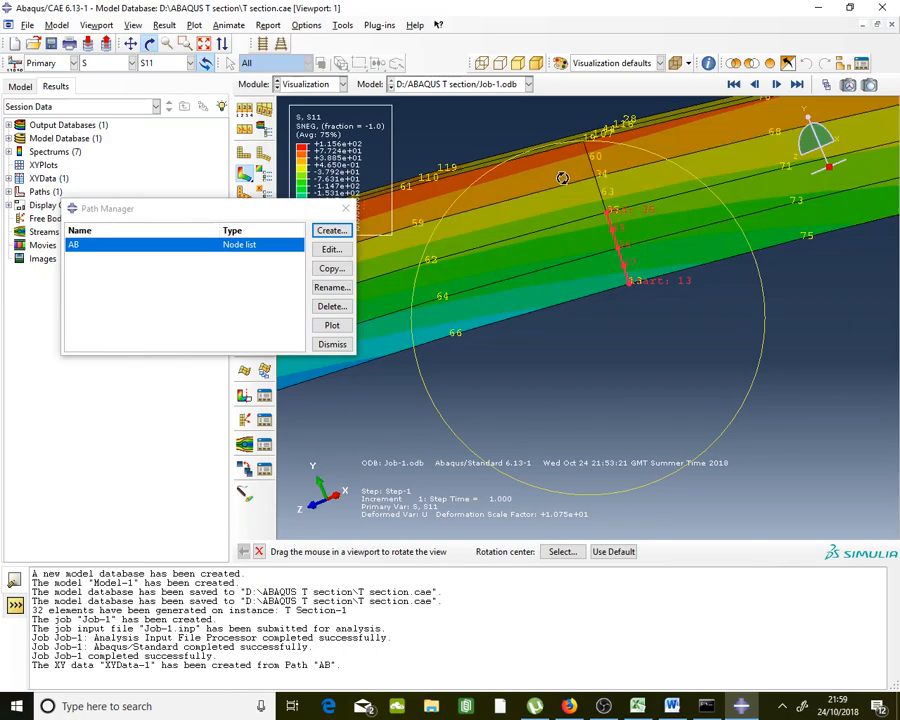
{"action": "left_click", "coordinate": [258, 551]}
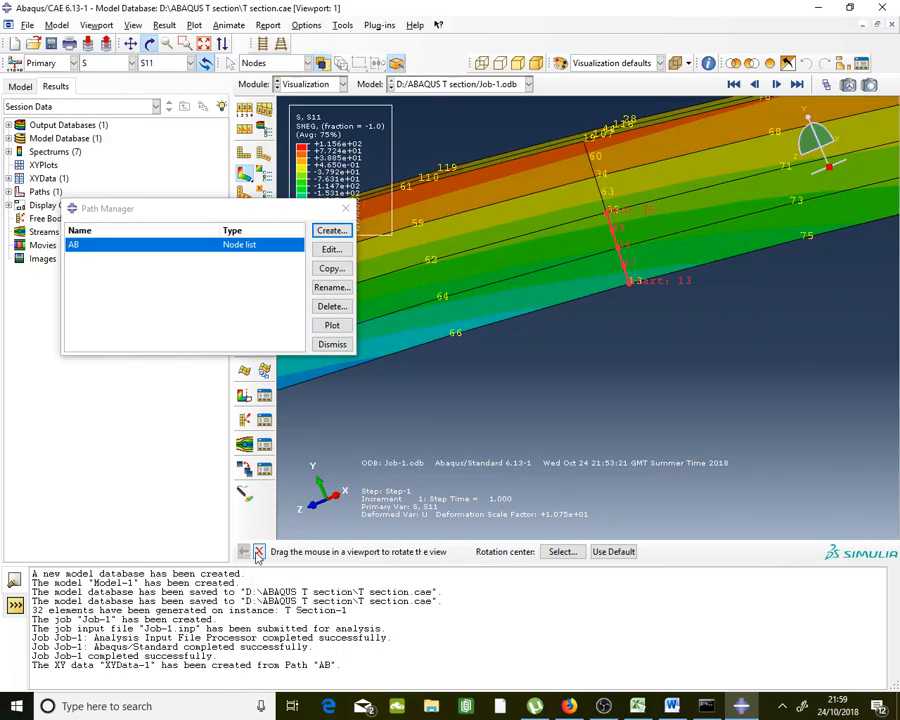
{"action": "left_click", "coordinate": [598, 188]}
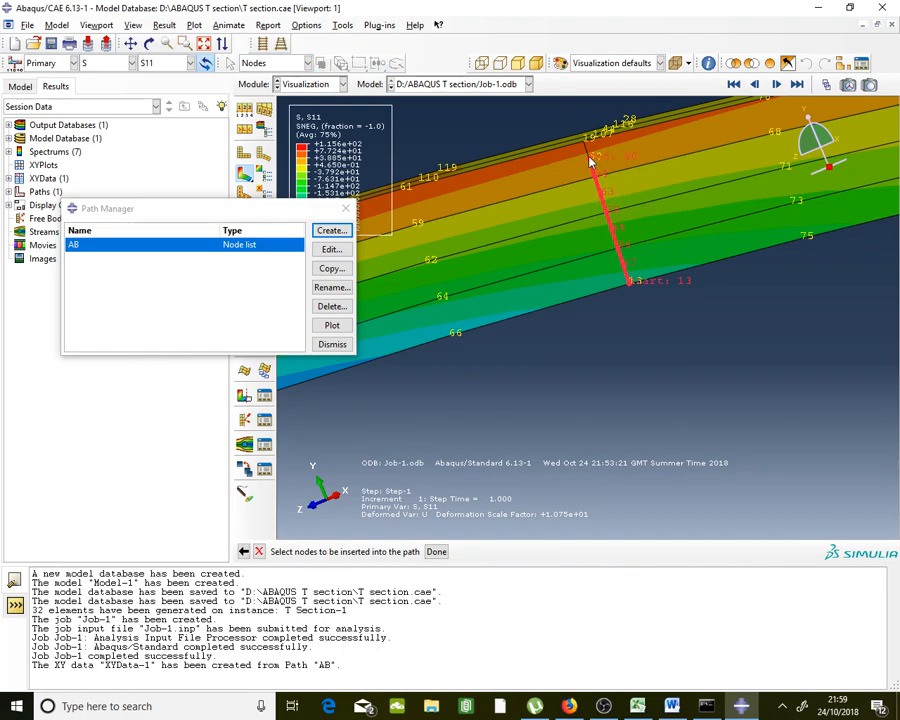
{"action": "scroll", "coordinate": [590, 158], "scroll_direction": "up", "scroll_amount": 2}
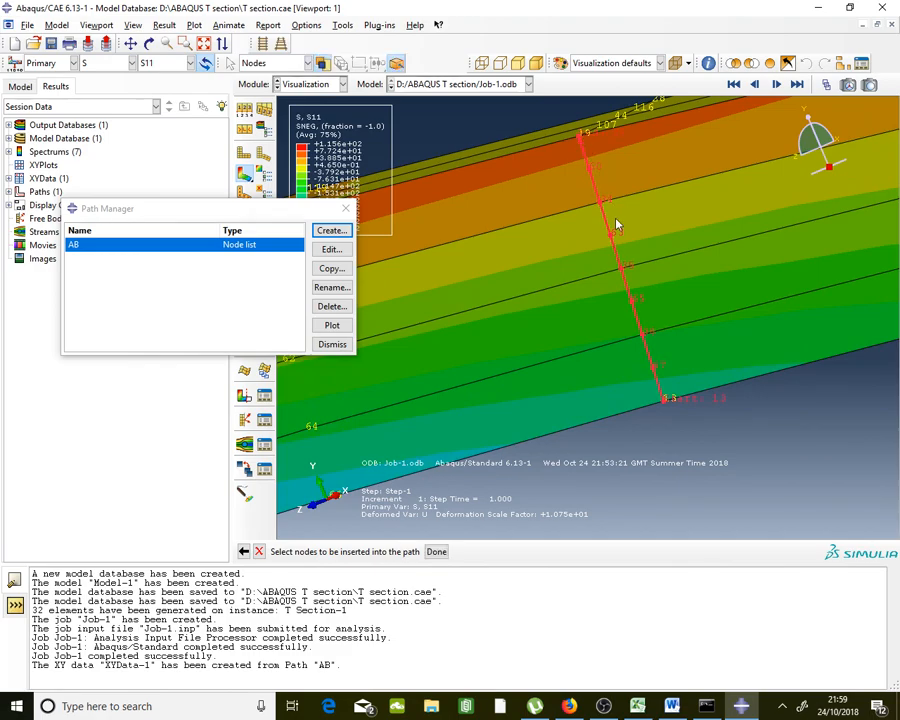
{"action": "scroll", "coordinate": [617, 225], "scroll_direction": "down", "scroll_amount": 1}
{"action": "scroll", "coordinate": [630, 210], "scroll_direction": "down", "scroll_amount": 2}
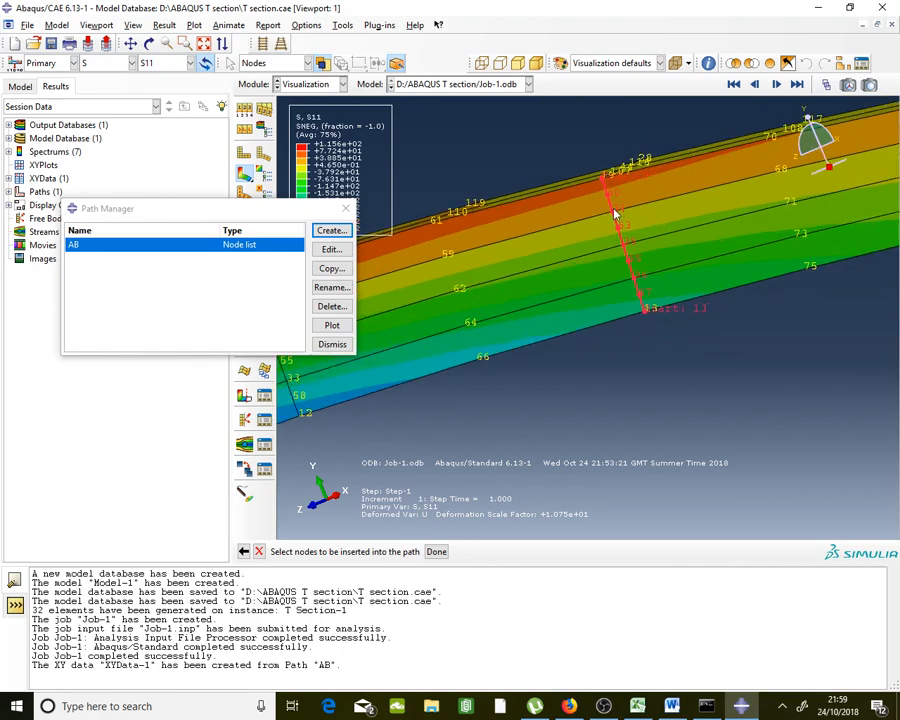
{"action": "left_click", "coordinate": [437, 553]}
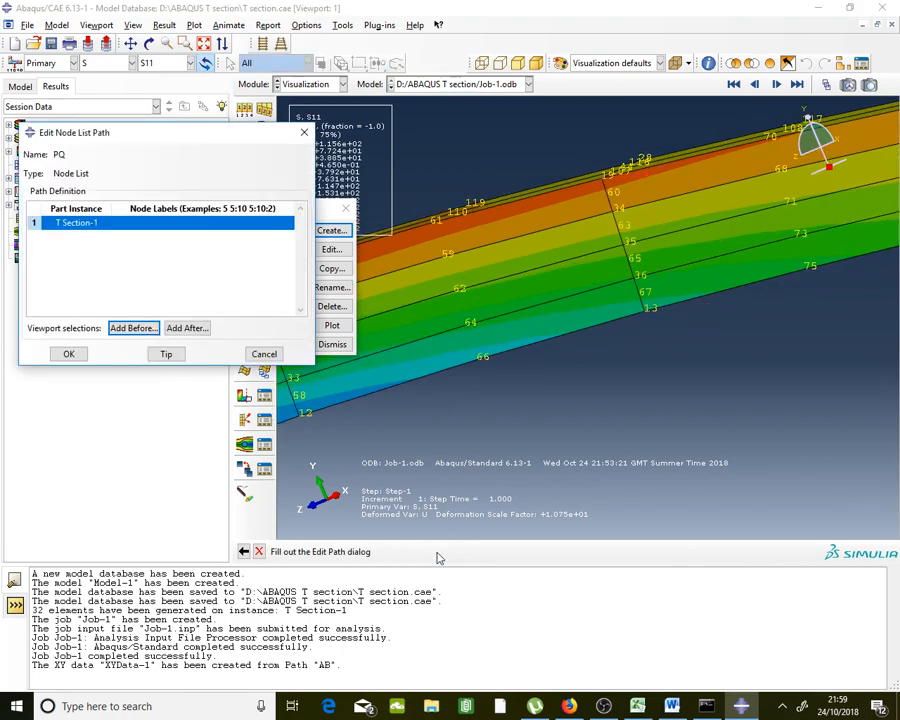
{"action": "left_click", "coordinate": [69, 354]}
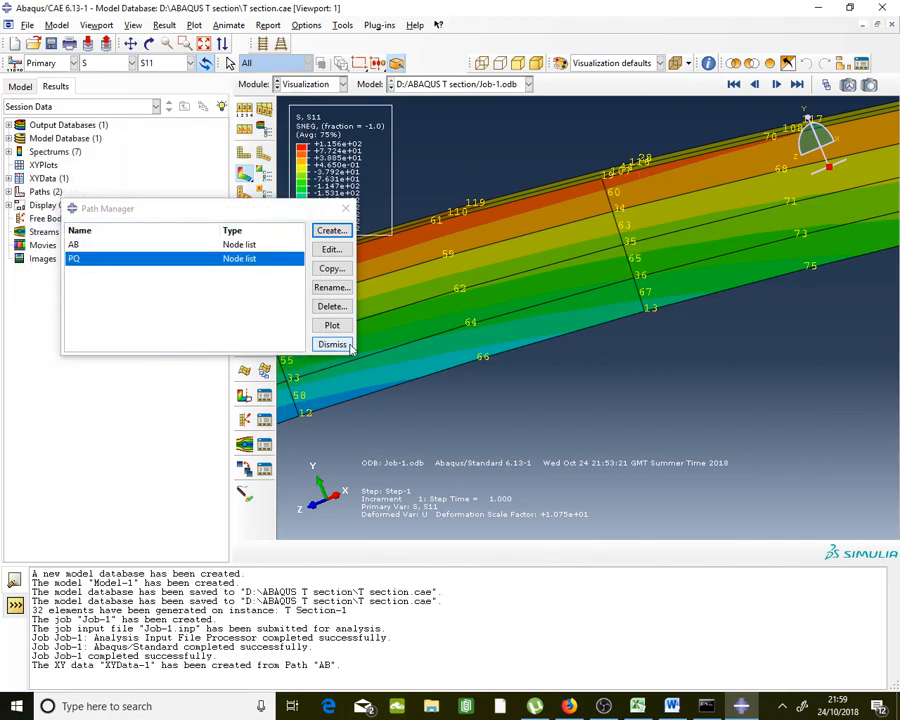
{"action": "left_click", "coordinate": [345, 25]}
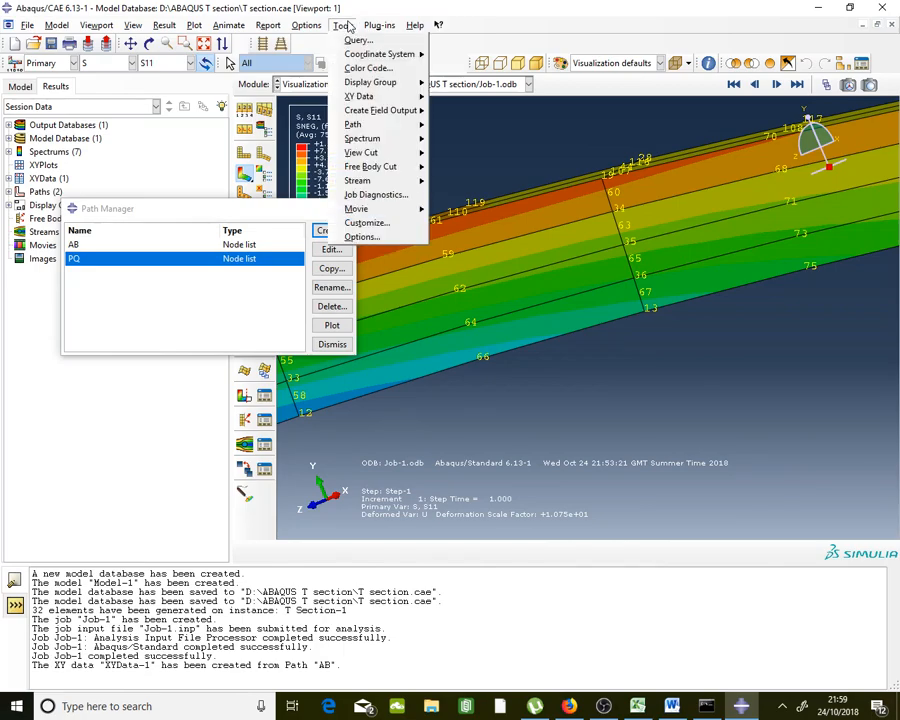
Extract S11 along path PQ against Y distance and save it as XYData-2
{"action": "mouse_move", "coordinate": [385, 96]}
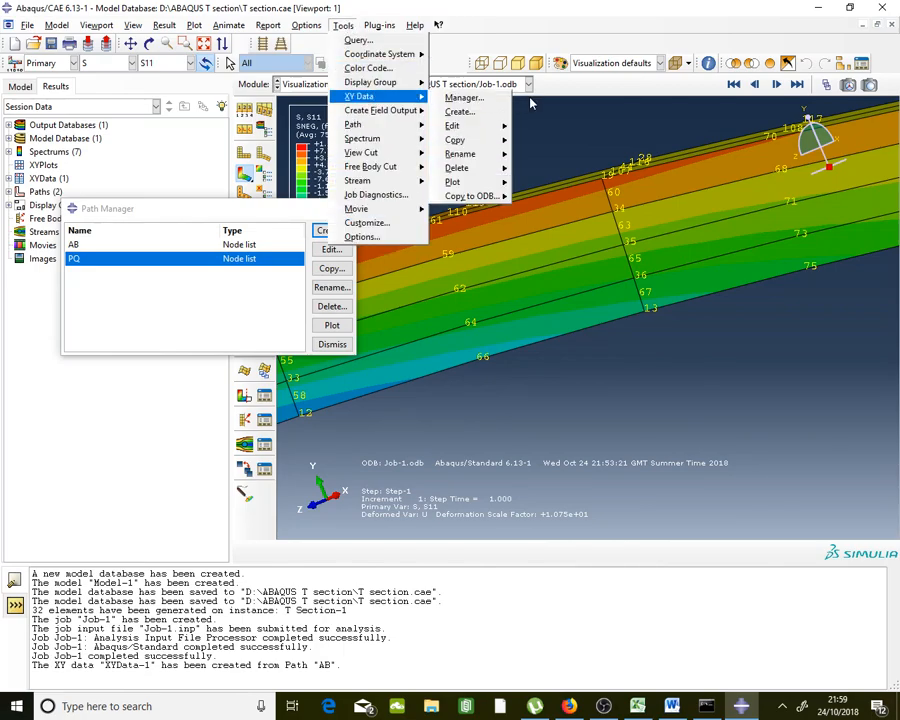
{"action": "left_click", "coordinate": [494, 98]}
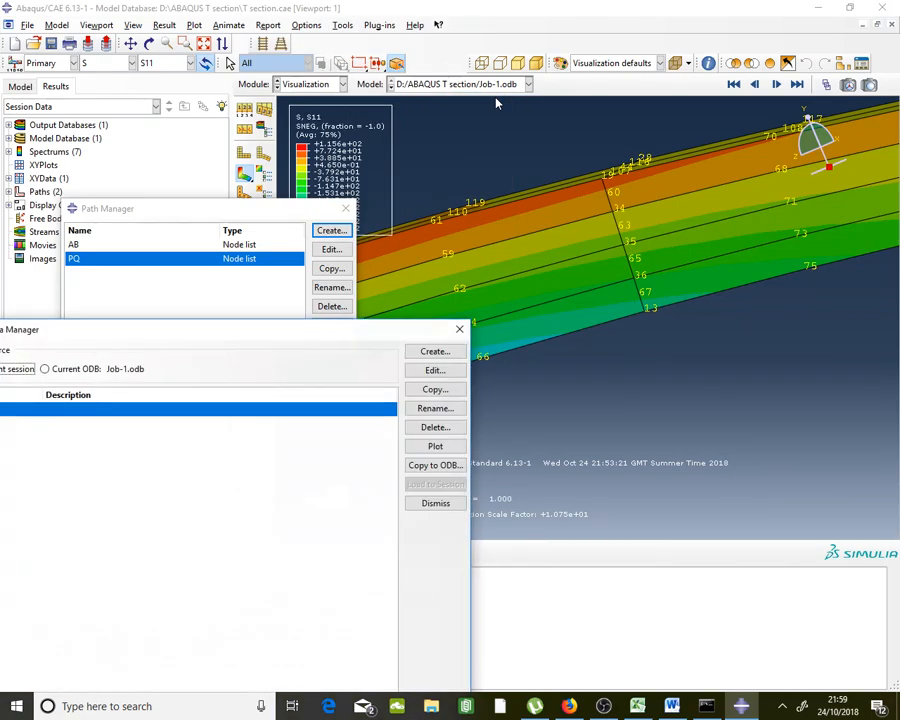
{"action": "left_click", "coordinate": [449, 353]}
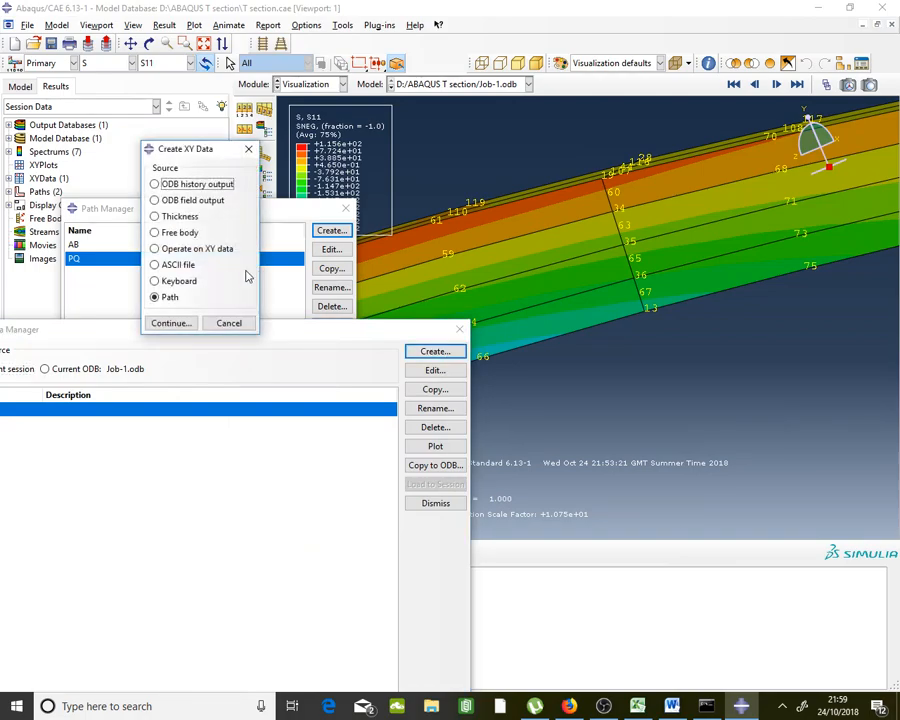
{"action": "left_click", "coordinate": [178, 330]}
{"action": "left_click", "coordinate": [236, 217]}
{"action": "left_click", "coordinate": [232, 243]}
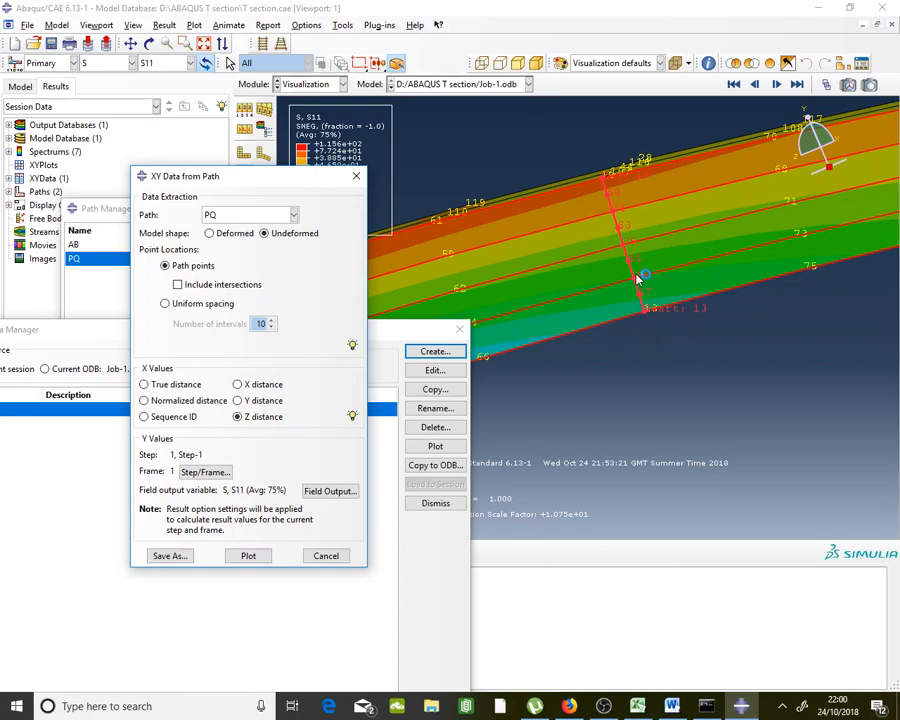
{"action": "scroll", "coordinate": [637, 277], "scroll_direction": "up", "scroll_amount": 3}
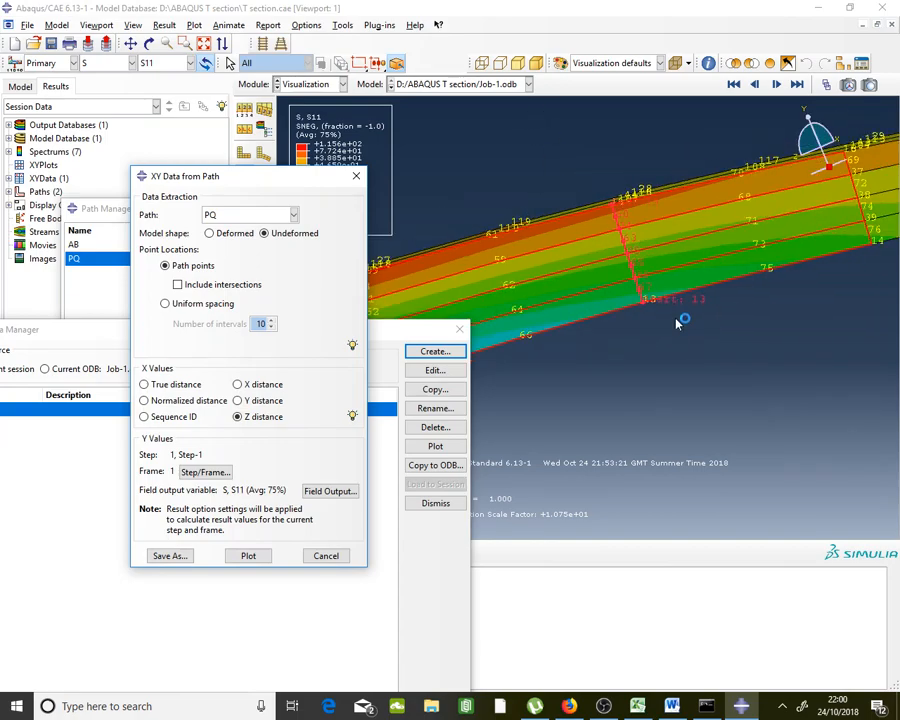
{"action": "left_click", "coordinate": [265, 405]}
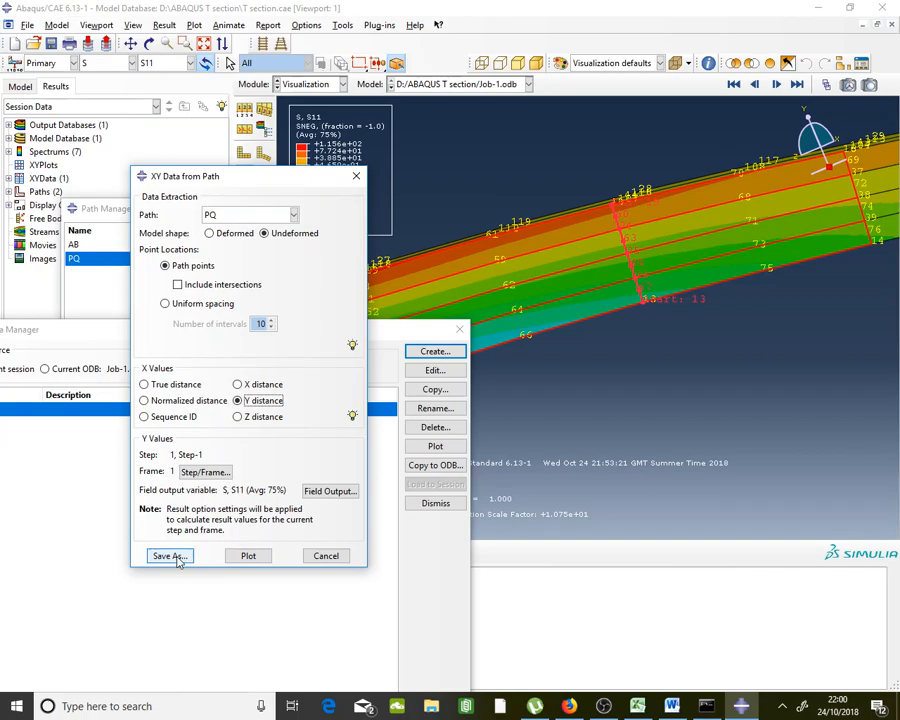
{"action": "left_click", "coordinate": [170, 556]}
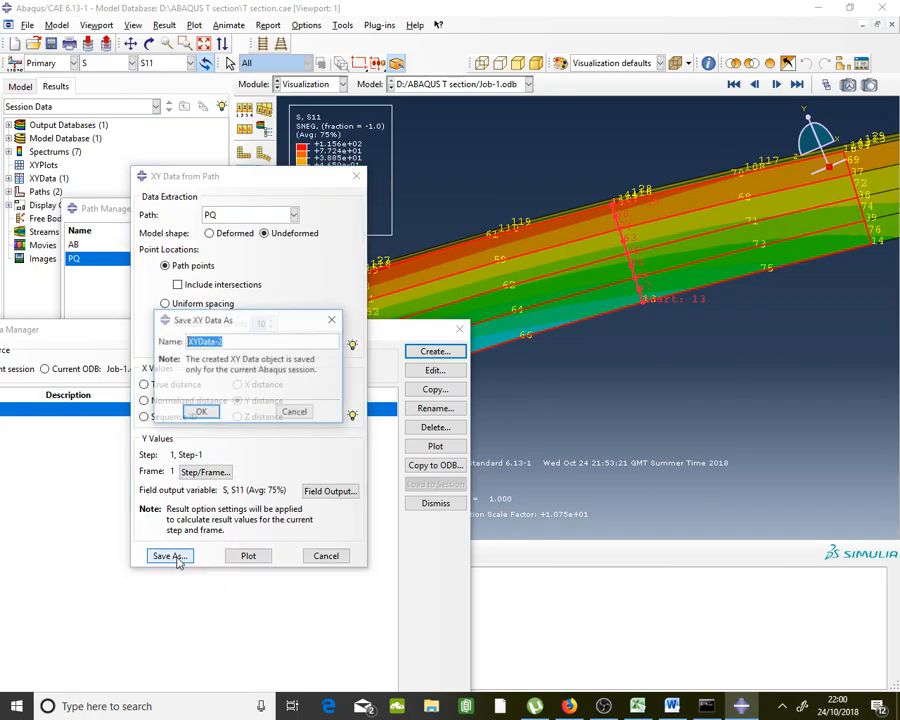
{"action": "left_click", "coordinate": [197, 416]}
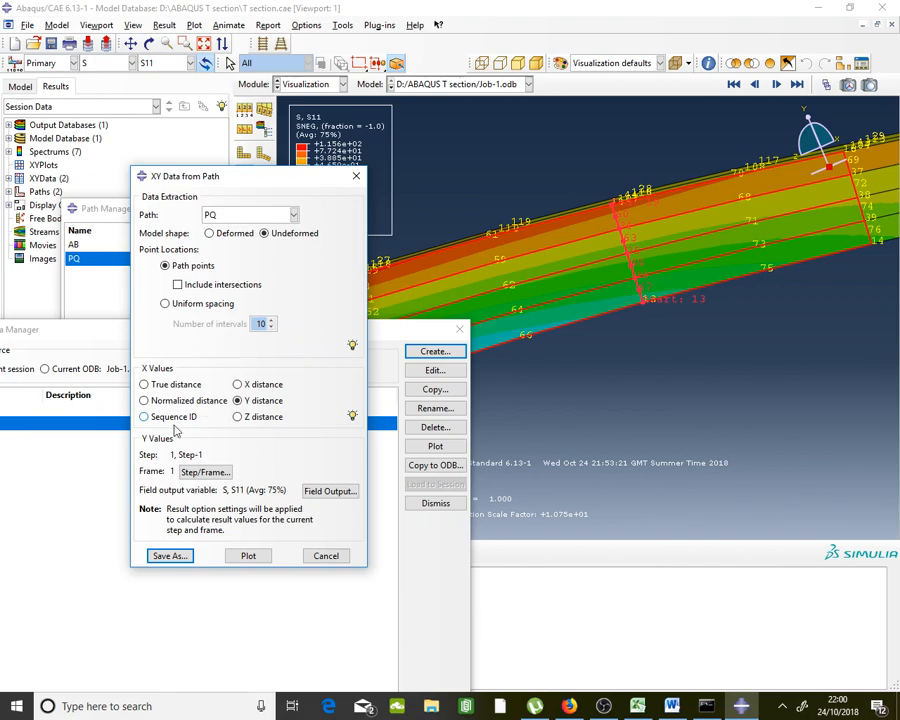
Copy the nine S11 values from XYData-2's Y column
{"action": "double_click", "coordinate": [102, 427]}
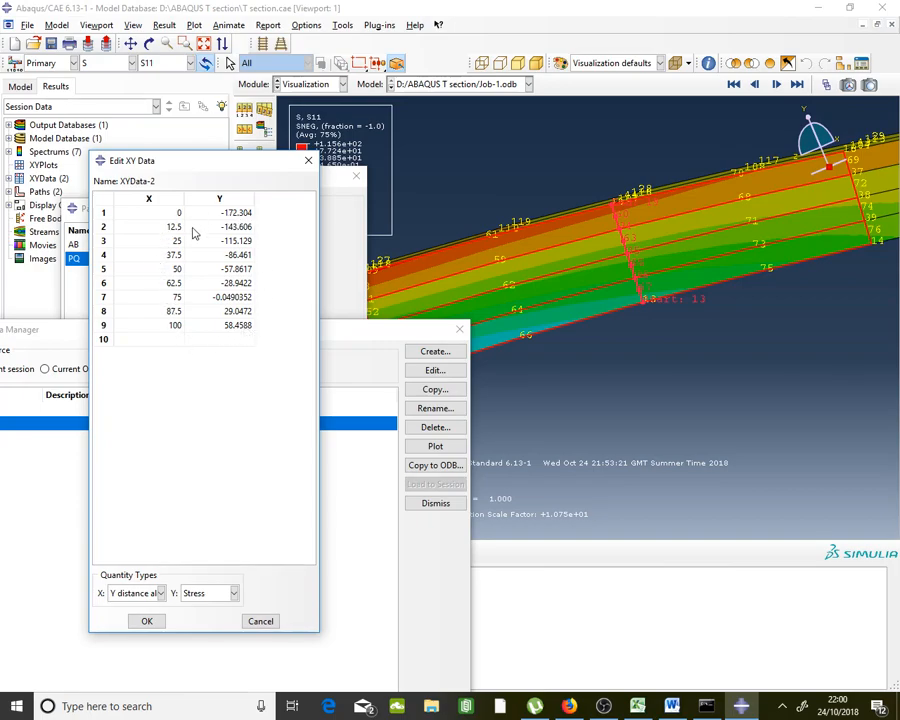
{"action": "left_click_drag", "start_coordinate": [248, 213], "coordinate": [238, 328]}
{"action": "right_click", "coordinate": [238, 328]}
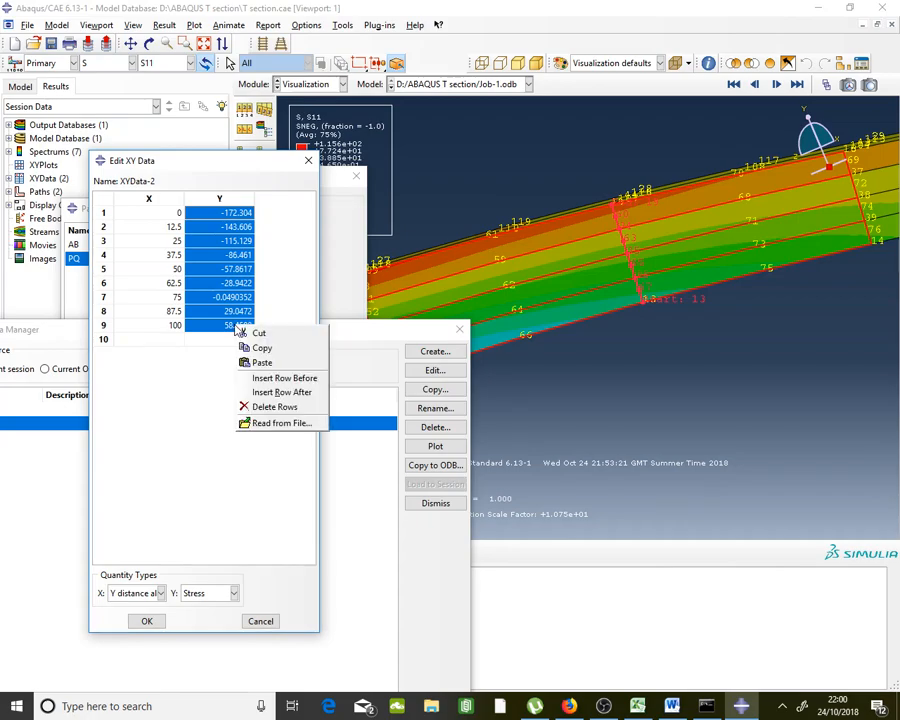
{"action": "left_click", "coordinate": [249, 345]}
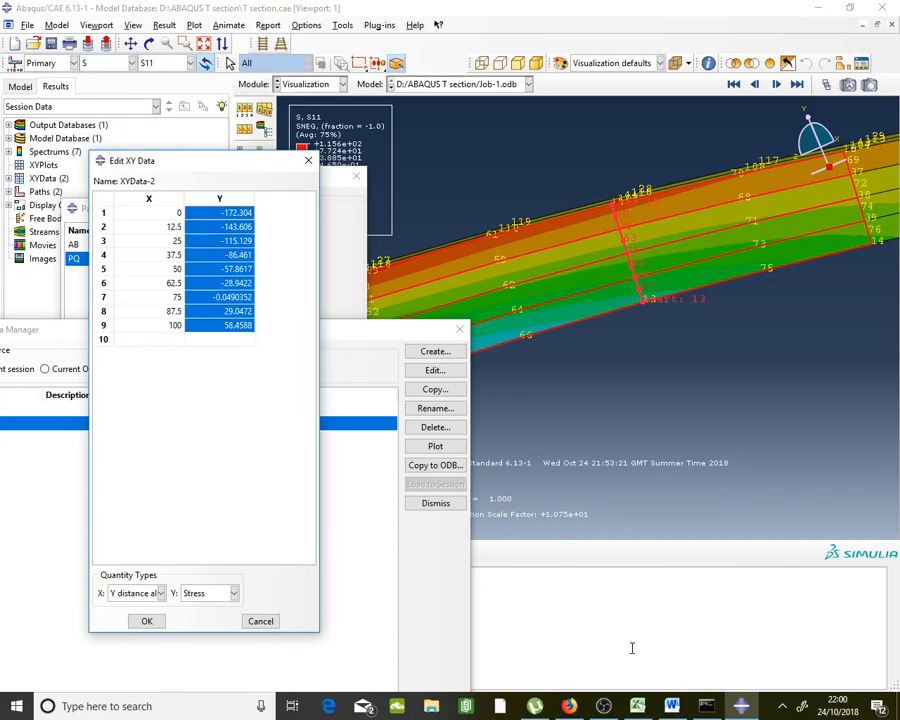
{"action": "left_click", "coordinate": [637, 706]}
Undo an accidental text-only paste of the S11 values into J20:J28
{"action": "left_click", "coordinate": [818, 216]}
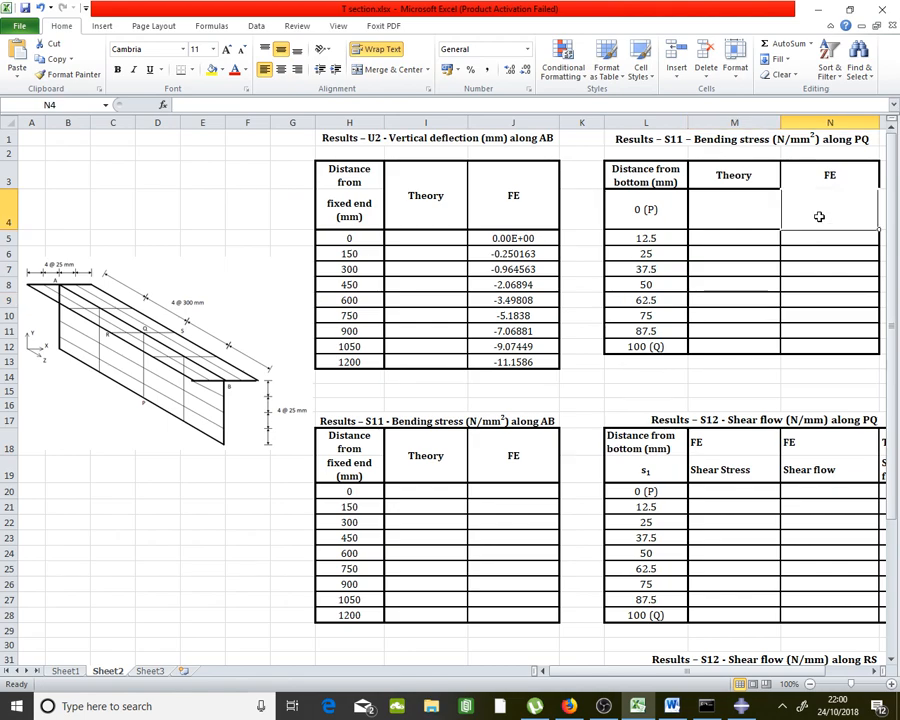
{"action": "right_click", "coordinate": [818, 216]}
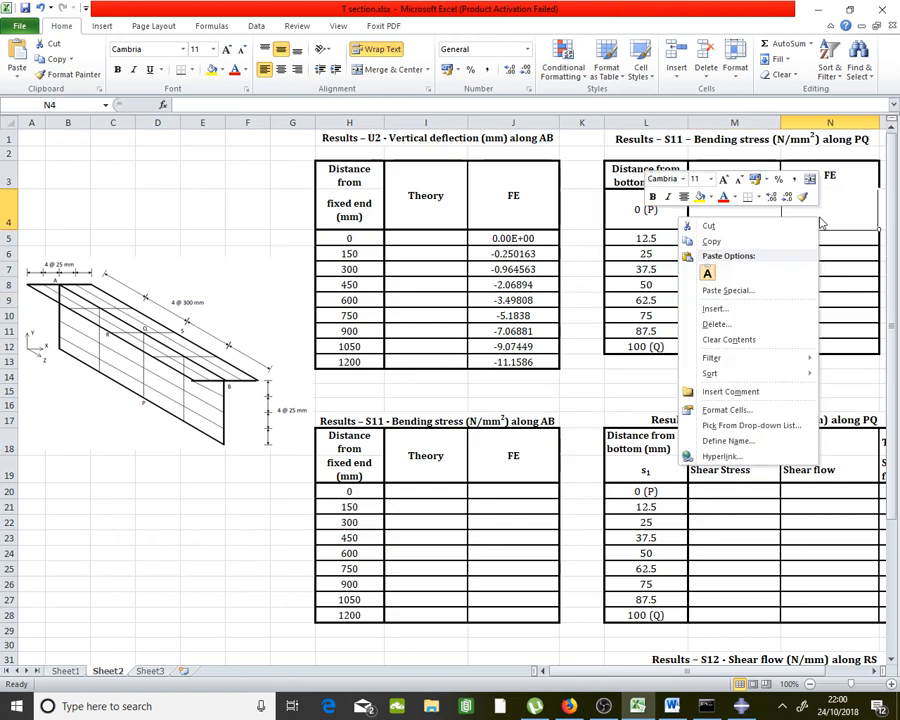
{"action": "left_click", "coordinate": [829, 216]}
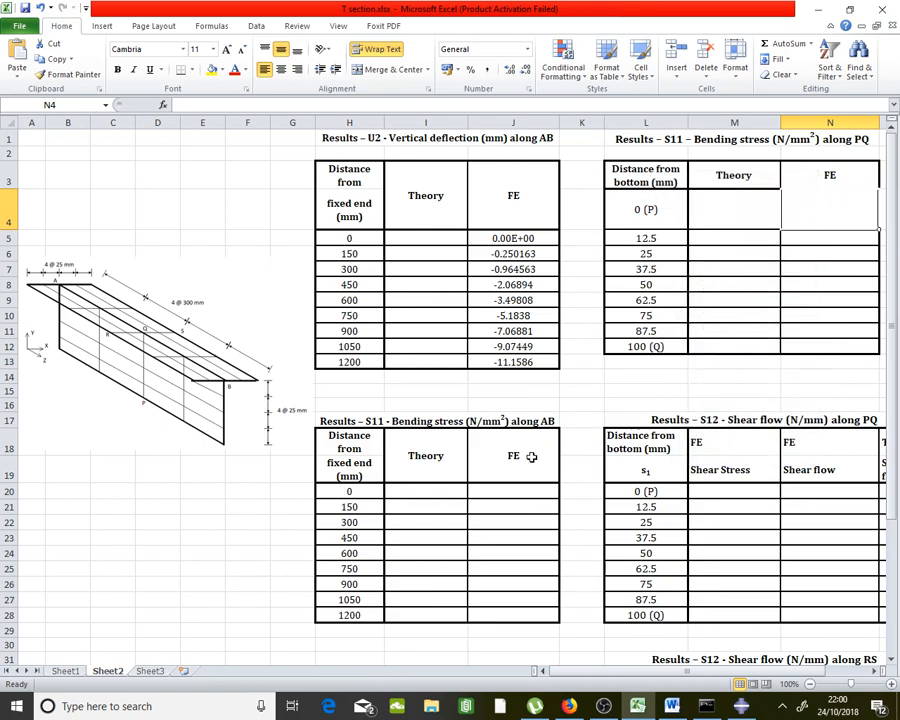
{"action": "left_click", "coordinate": [519, 497]}
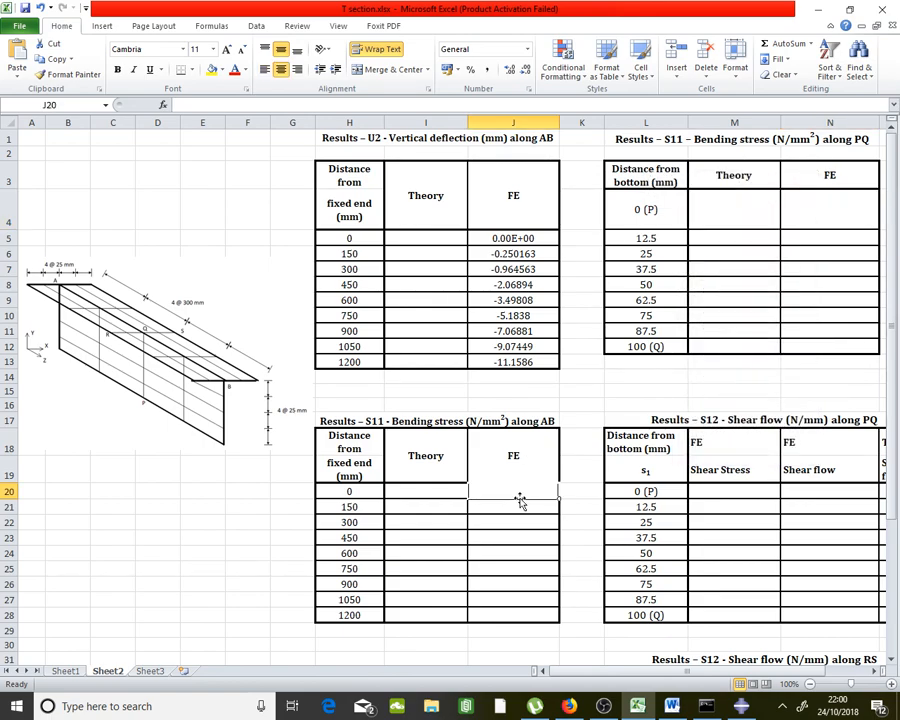
{"action": "right_click", "coordinate": [519, 495]}
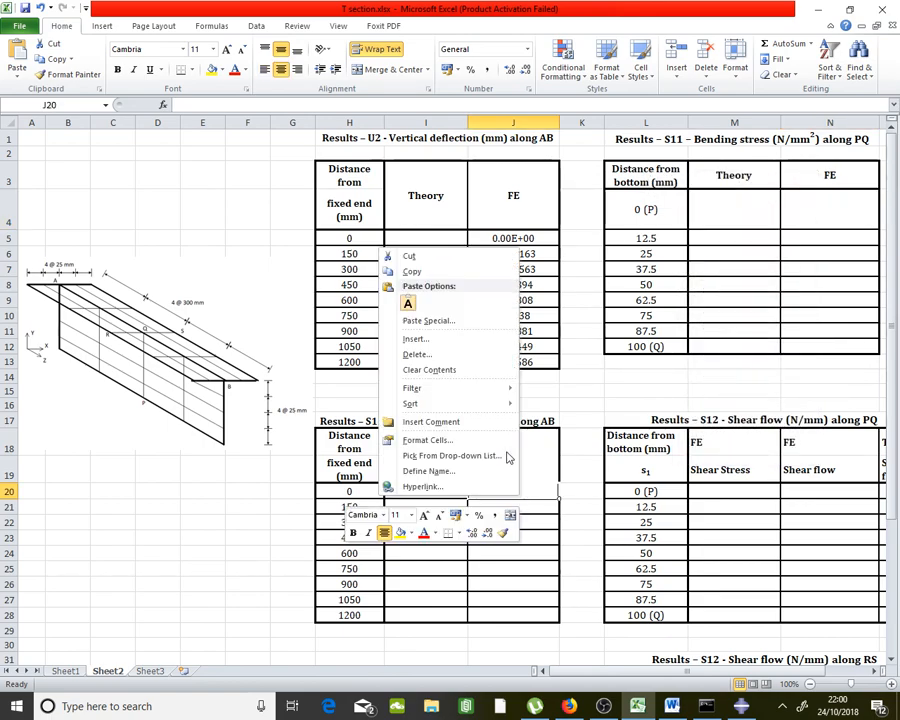
{"action": "left_click", "coordinate": [408, 302]}
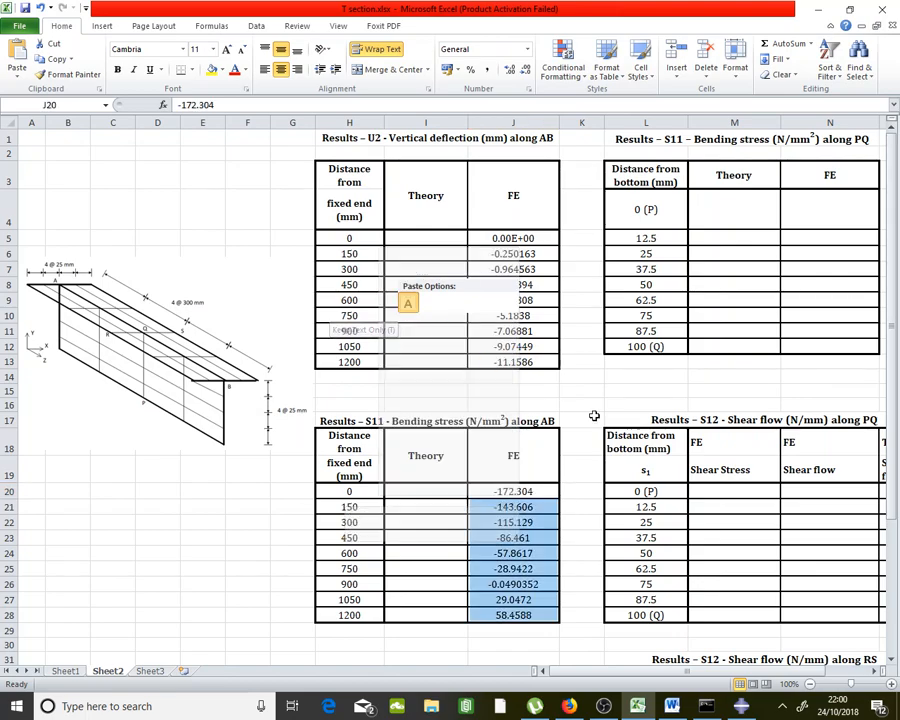
{"action": "left_click", "coordinate": [646, 446]}
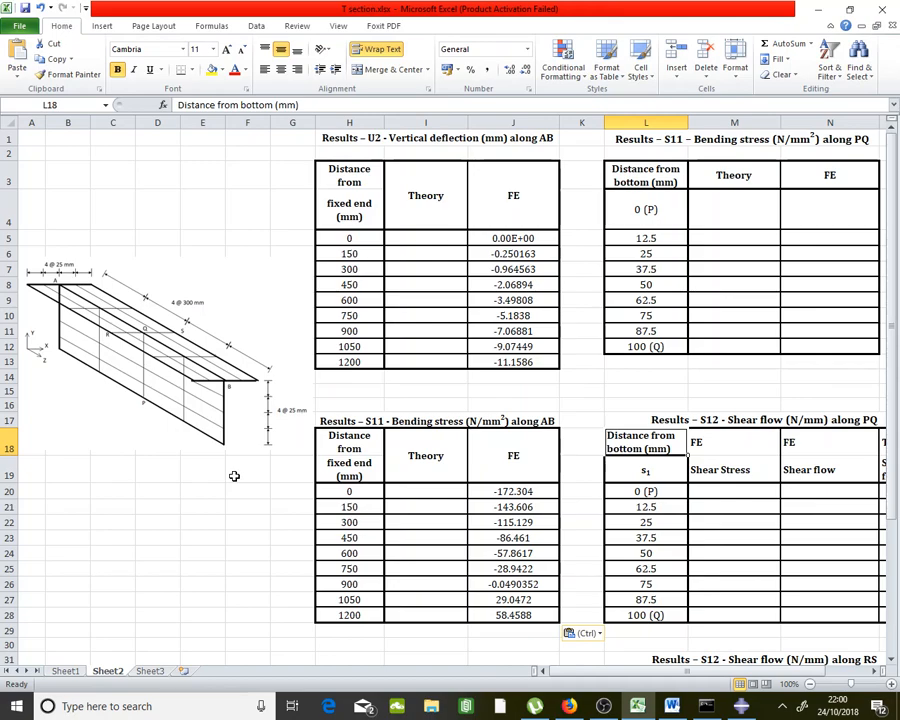
{"action": "key", "text": "ctrl+z"}
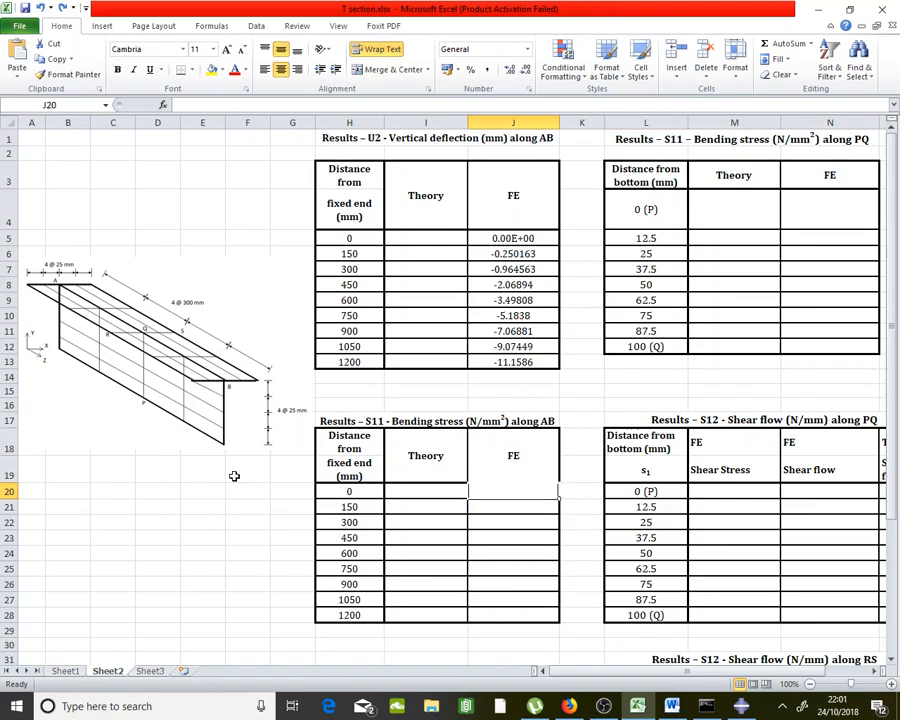
Paste the nine S11 values as text into N4:N12, -172.304 to 58.4588
{"action": "left_click", "coordinate": [825, 212]}
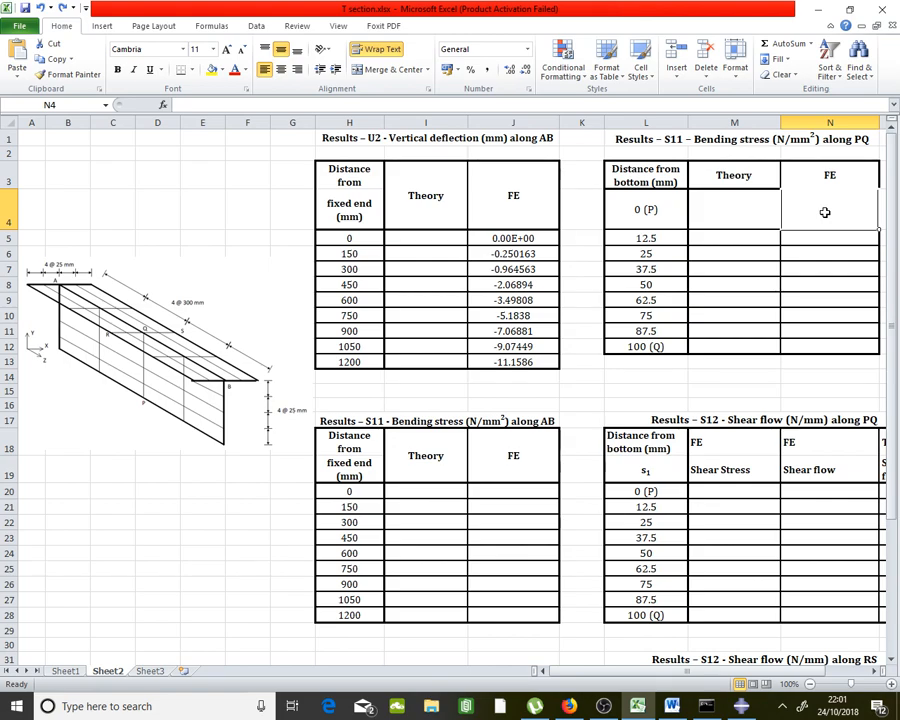
{"action": "right_click", "coordinate": [825, 212]}
{"action": "left_click", "coordinate": [712, 268]}
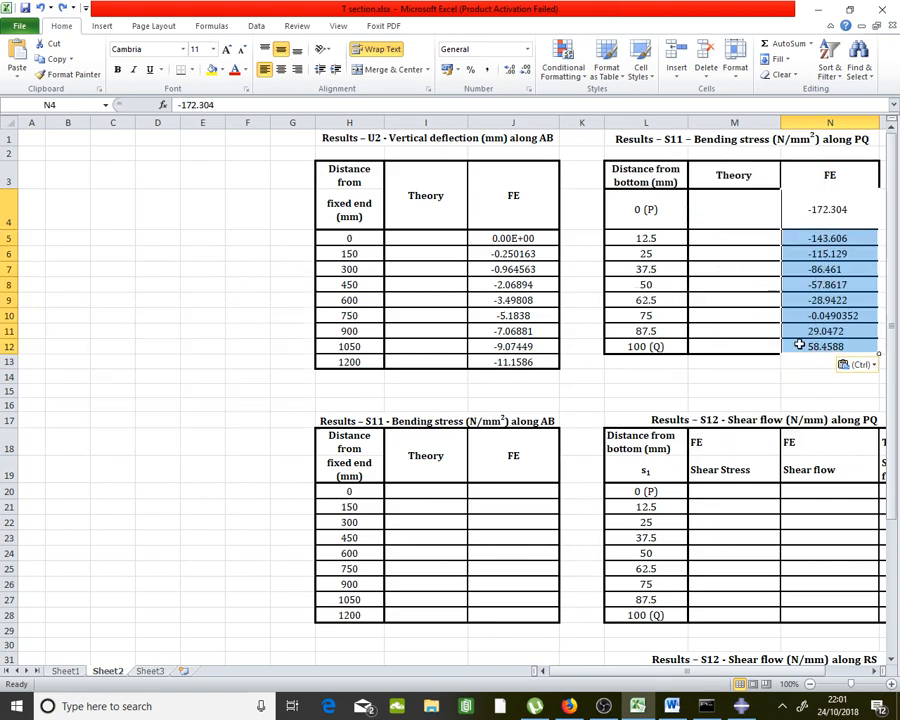
{"action": "left_click", "coordinate": [822, 391]}
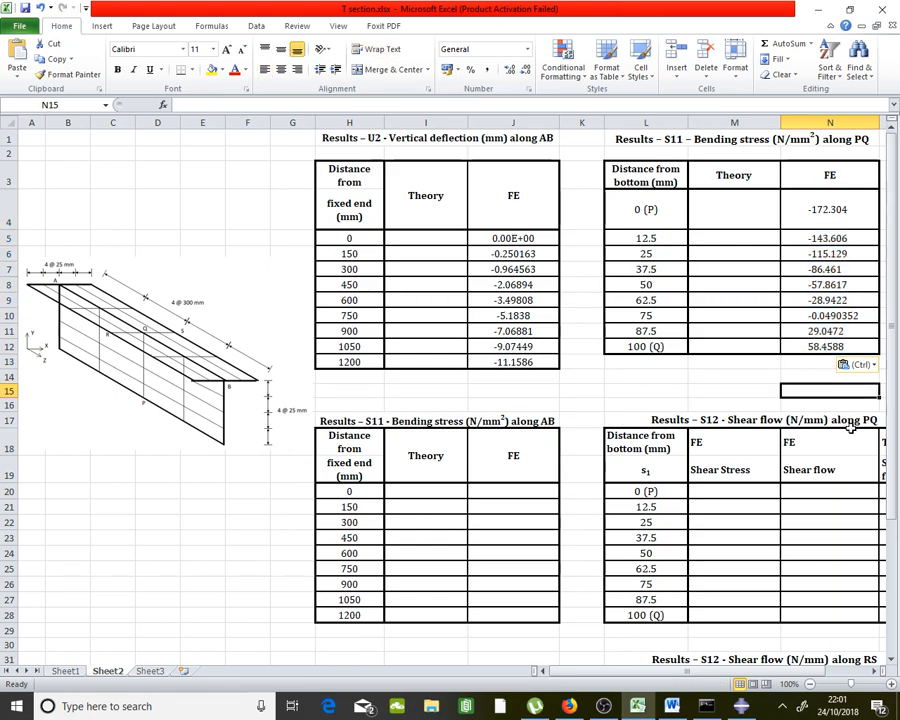
{"action": "left_click", "coordinate": [806, 362]}
{"action": "left_click", "coordinate": [808, 387]}
{"action": "left_click", "coordinate": [800, 377]}
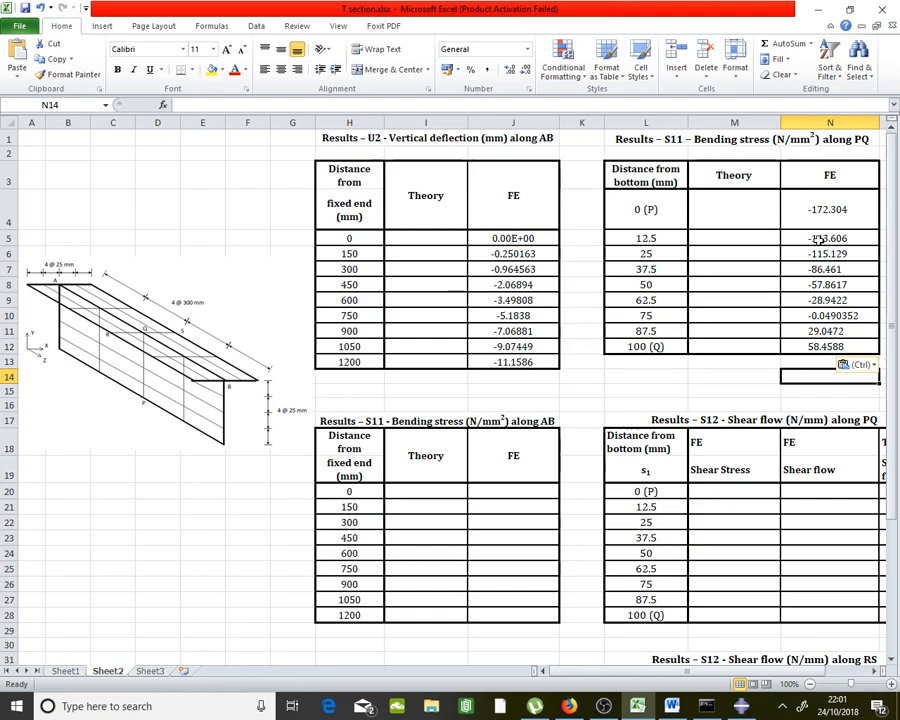
{"action": "left_click_drag", "start_coordinate": [828, 209], "coordinate": [838, 343]}
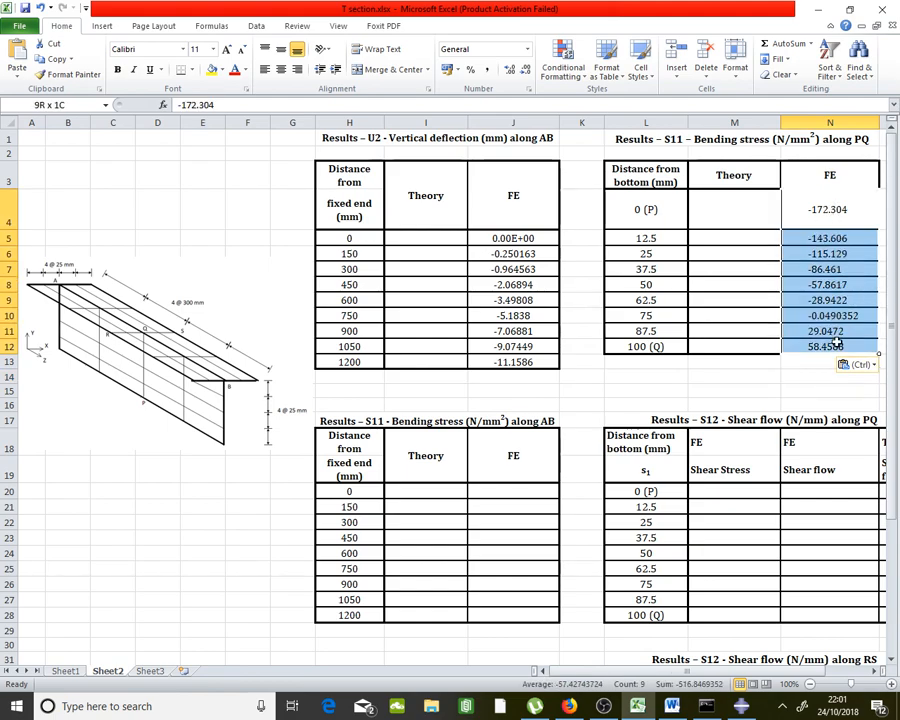
{"action": "left_click", "coordinate": [676, 301]}
{"action": "left_click", "coordinate": [720, 301]}
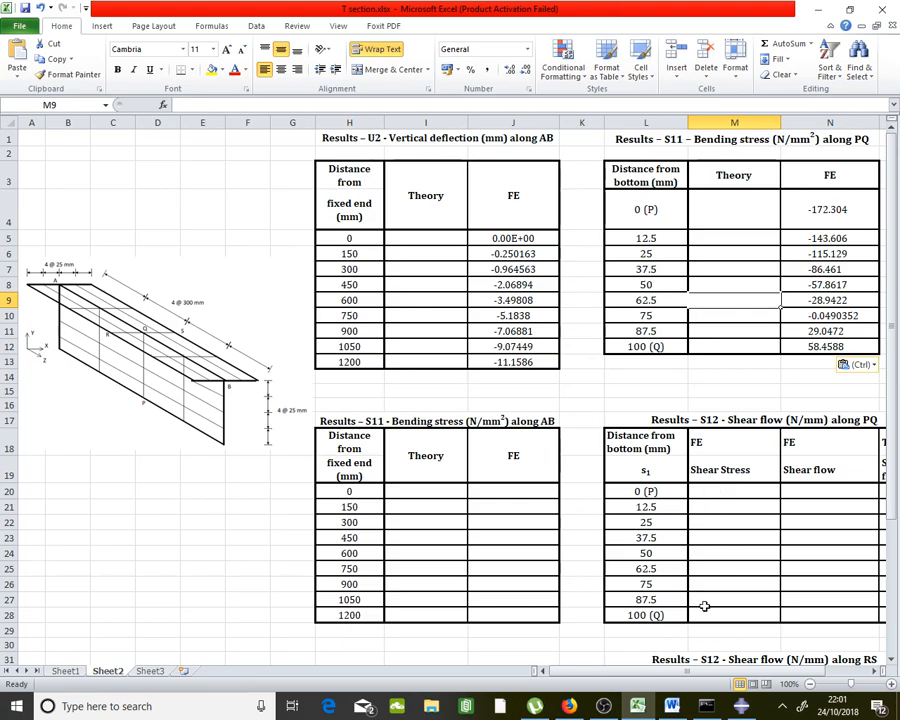
Bring up the T section beam.docx report in Word
{"action": "left_click", "coordinate": [671, 706]}
{"action": "scroll", "coordinate": [641, 395], "scroll_direction": "down", "scroll_amount": 5}
{"action": "scroll", "coordinate": [641, 395], "scroll_direction": "down", "scroll_amount": 10}
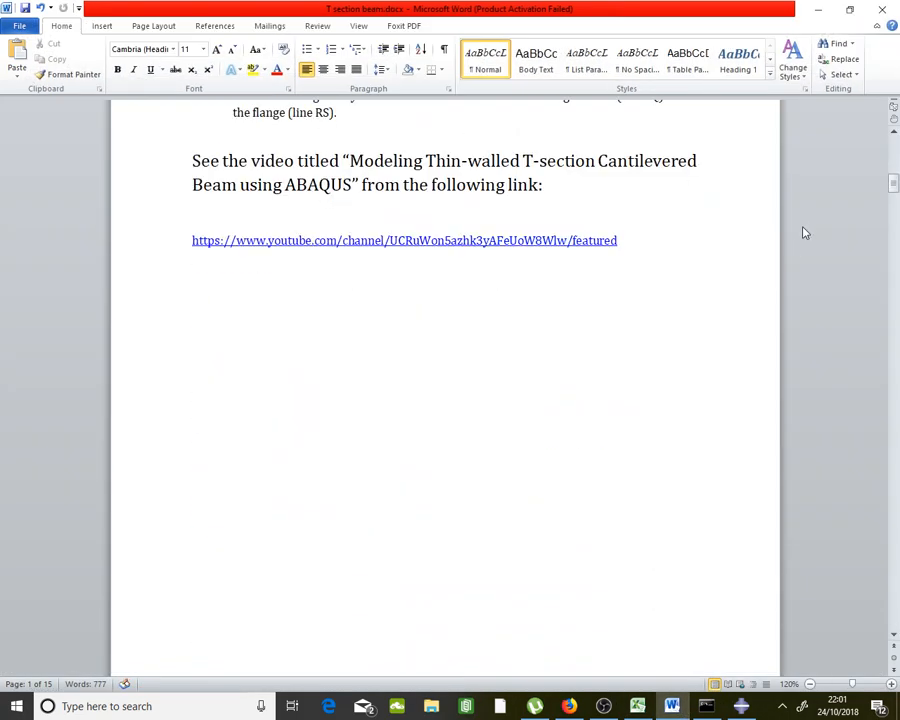
Scroll the report to the 'Results – S11 Bending stress along PQ' table, then return to Excel
{"action": "left_click_drag", "start_coordinate": [884, 190], "coordinate": [896, 357]}
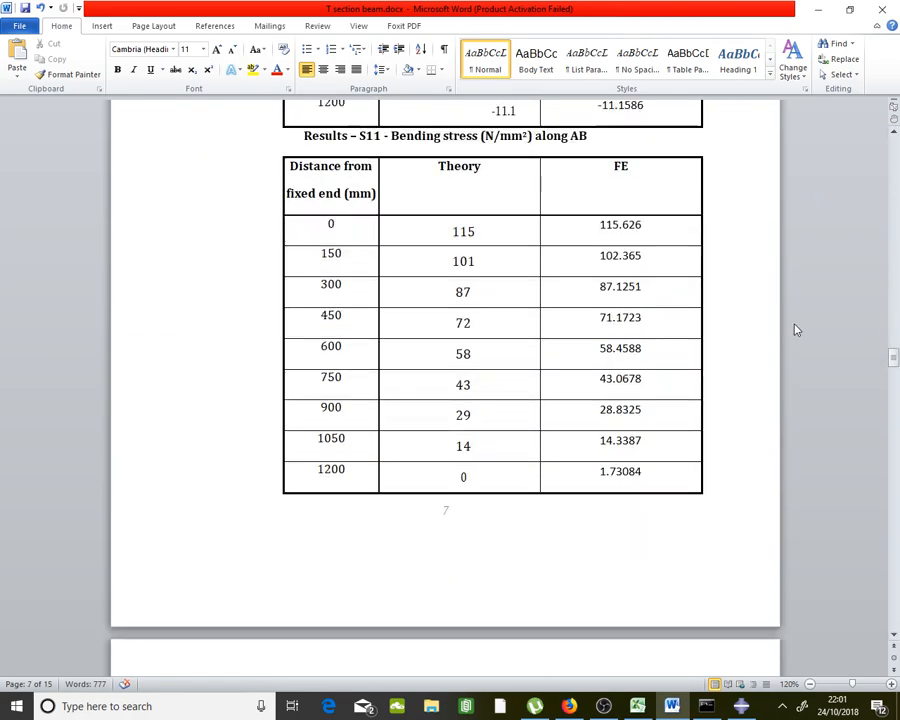
{"action": "scroll", "coordinate": [796, 330], "scroll_direction": "down", "scroll_amount": 5}
{"action": "scroll", "coordinate": [797, 329], "scroll_direction": "down", "scroll_amount": 4}
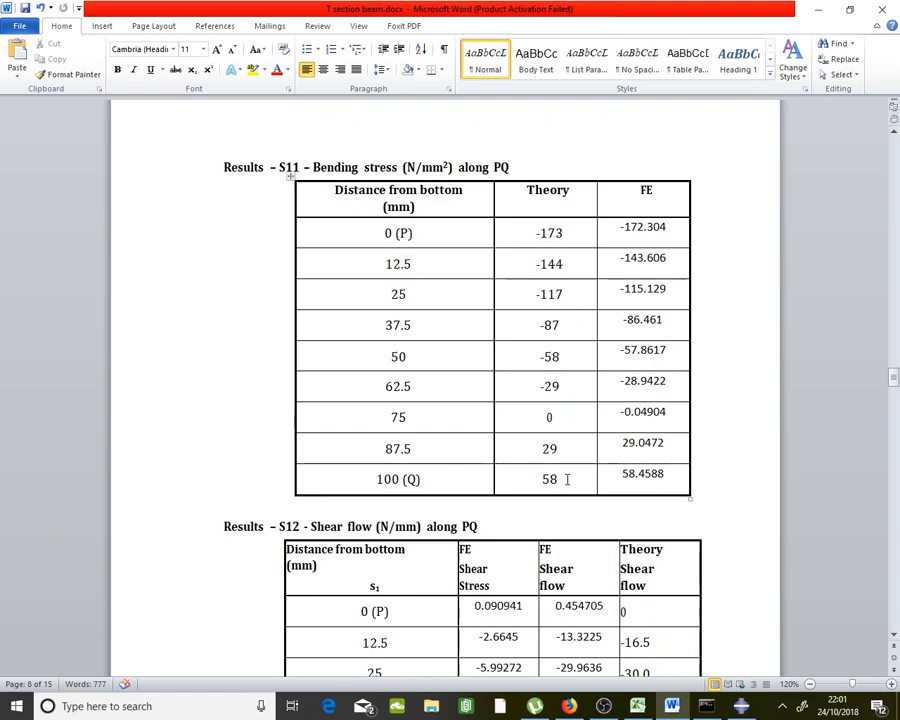
{"action": "key", "text": "alt+Tab"}
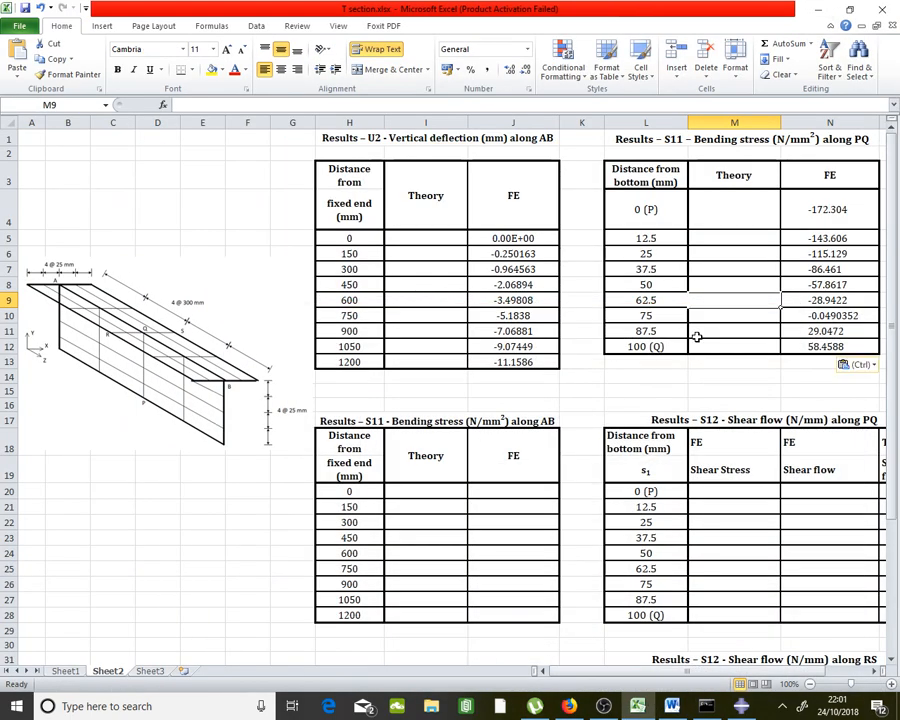
Review the S12 shear flow table's title, Shear Stress and FE headers, then return to Abaqus
{"action": "left_click", "coordinate": [743, 708]}
{"action": "left_click", "coordinate": [743, 708]}
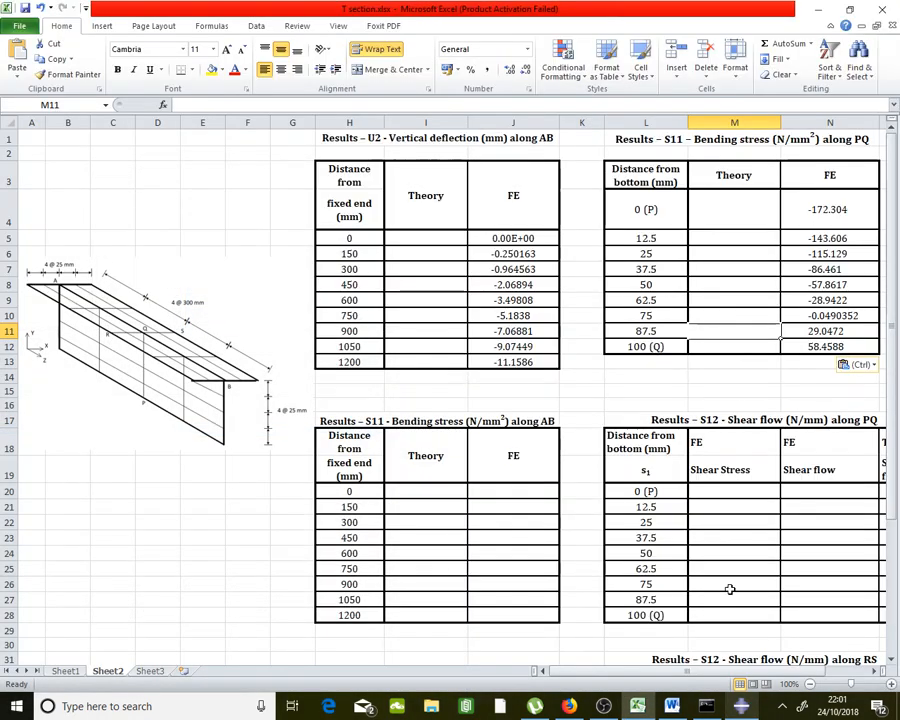
{"action": "scroll", "coordinate": [740, 482], "scroll_direction": "down", "scroll_amount": 1}
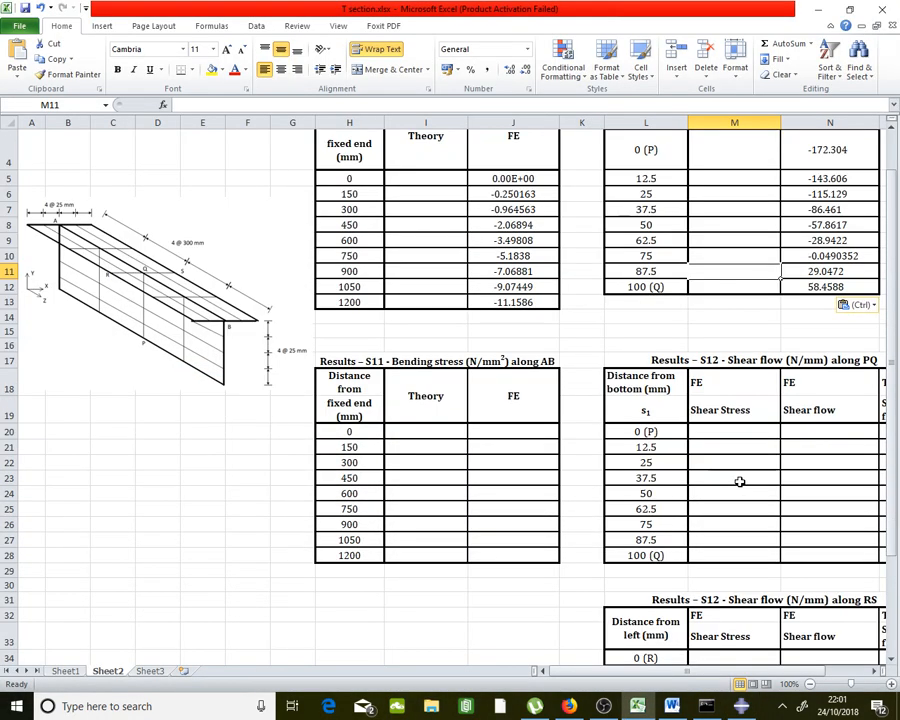
{"action": "left_click", "coordinate": [752, 358]}
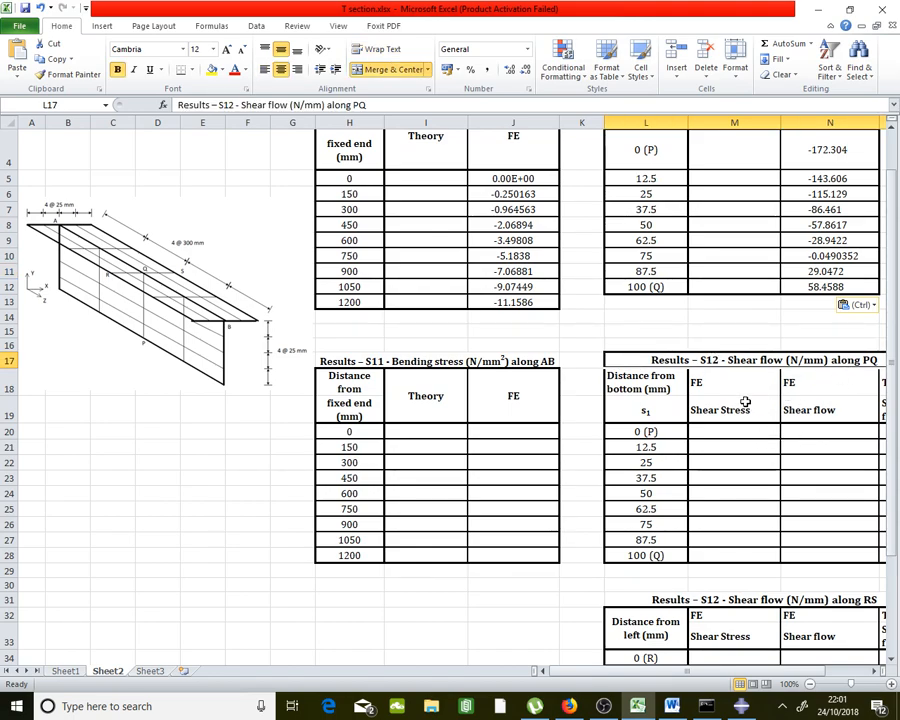
{"action": "left_click", "coordinate": [846, 391]}
{"action": "left_click", "coordinate": [838, 410]}
{"action": "left_click", "coordinate": [744, 390]}
{"action": "left_click", "coordinate": [749, 410]}
{"action": "left_click", "coordinate": [735, 373]}
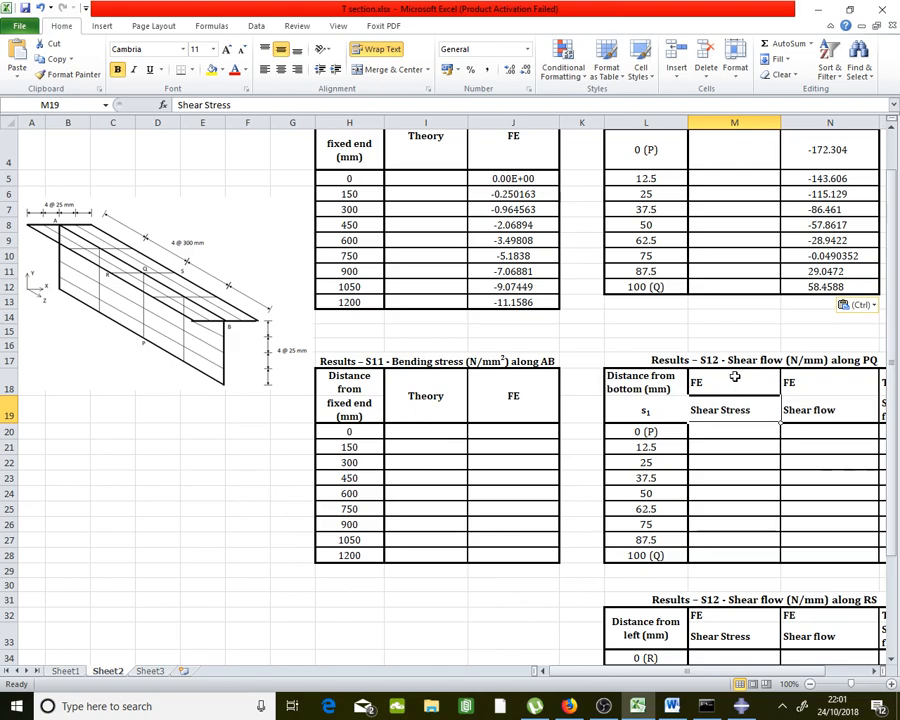
{"action": "left_click", "coordinate": [741, 706]}
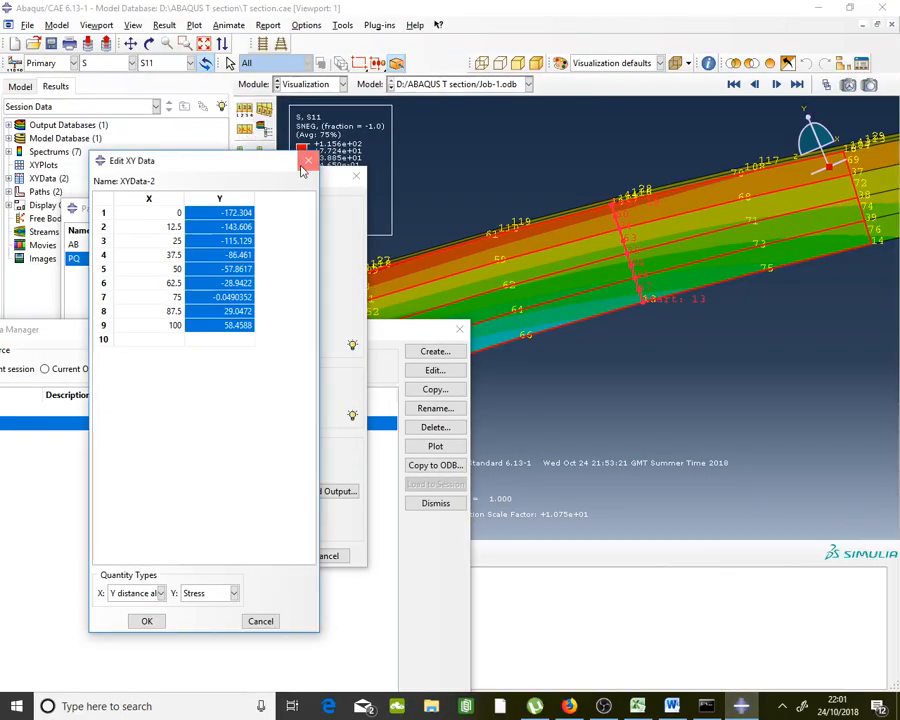
Switch the path PQ extraction component to S12 and save it as XYData-3
{"action": "left_click", "coordinate": [307, 162]}
{"action": "left_click", "coordinate": [307, 179]}
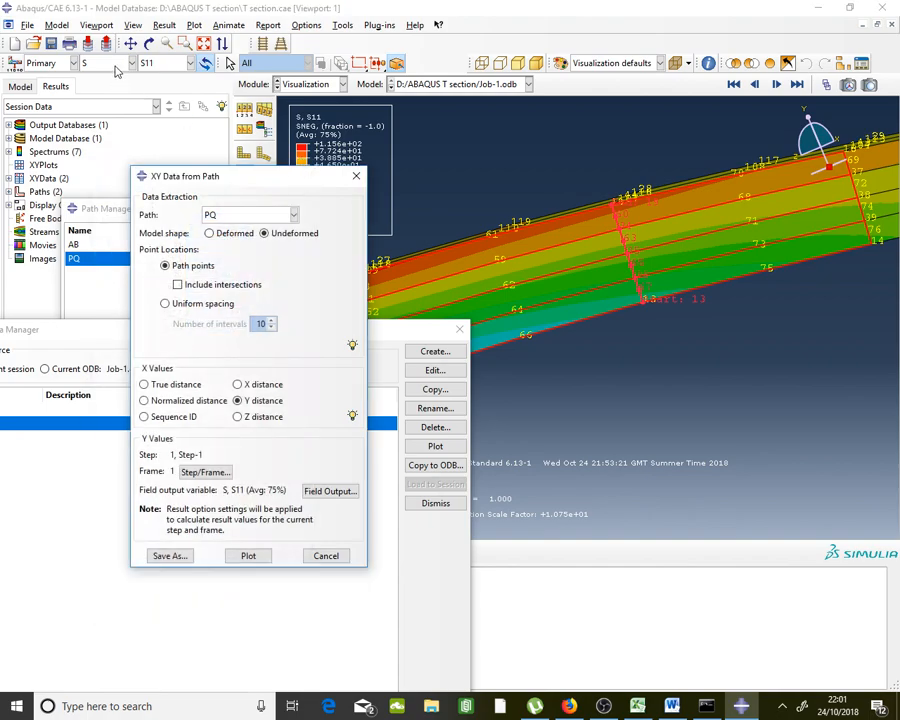
{"action": "left_click", "coordinate": [116, 69]}
{"action": "left_click", "coordinate": [119, 67]}
{"action": "left_click", "coordinate": [161, 68]}
{"action": "scroll", "coordinate": [187, 266], "scroll_direction": "down", "scroll_amount": 1}
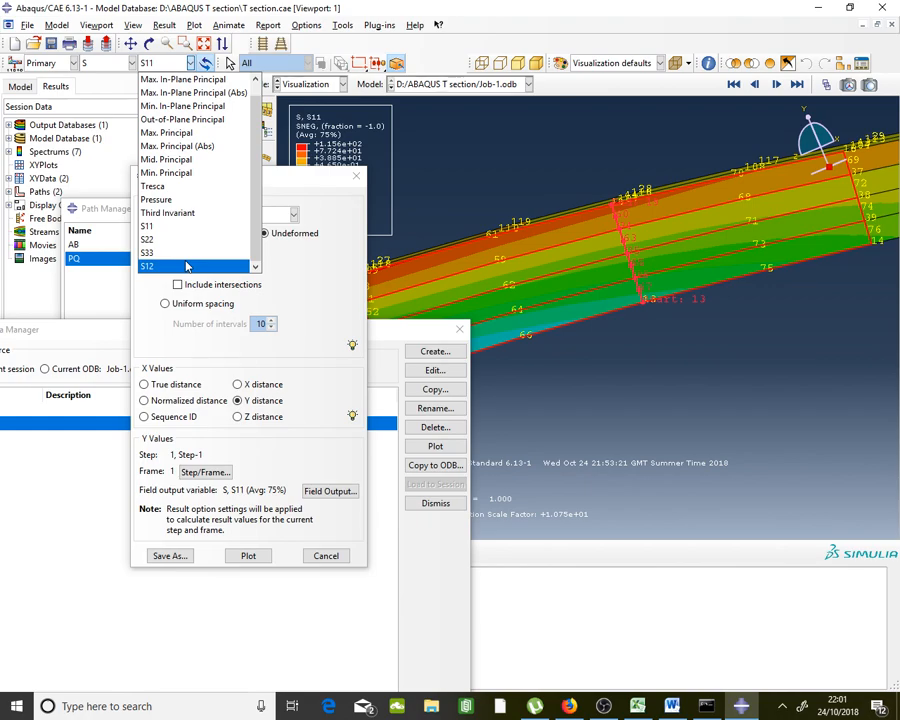
{"action": "left_click", "coordinate": [186, 266]}
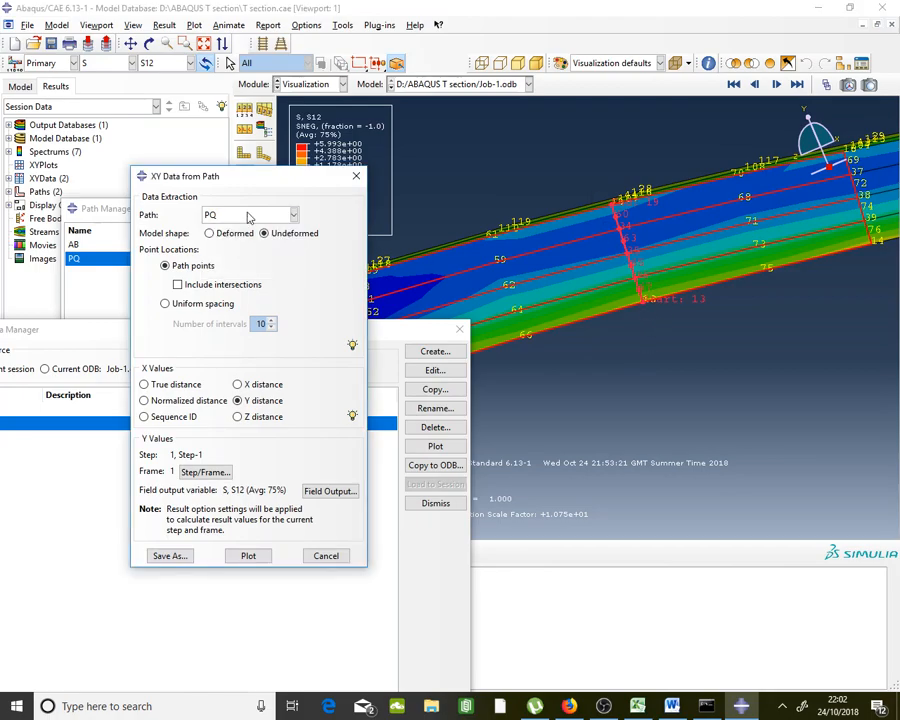
{"action": "left_click", "coordinate": [170, 556]}
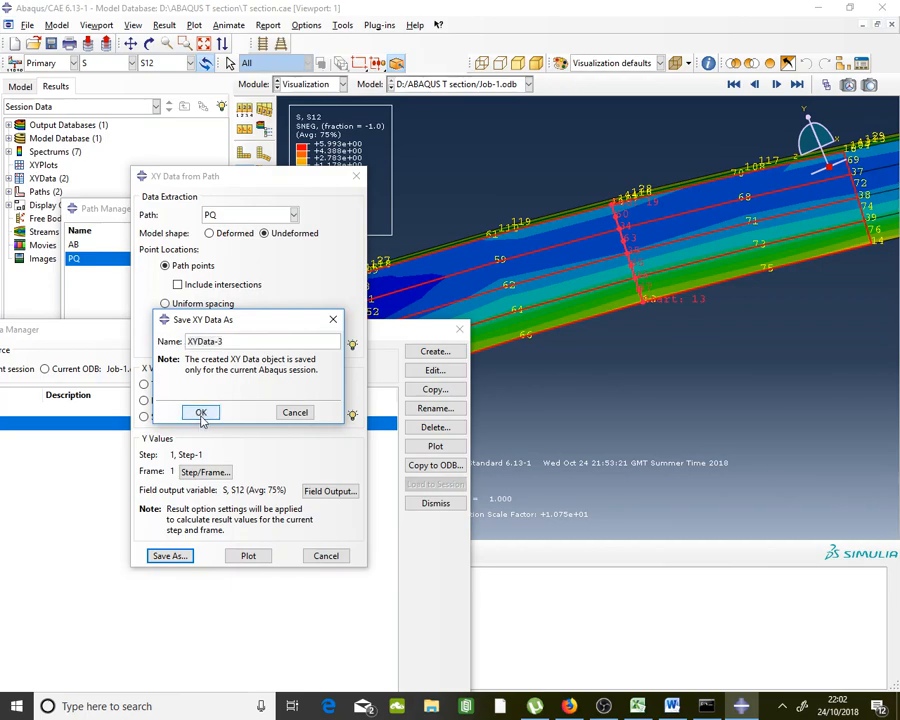
{"action": "left_click", "coordinate": [200, 414]}
Copy the nine S12 Y values from XYData-3's table
{"action": "double_click", "coordinate": [84, 437]}
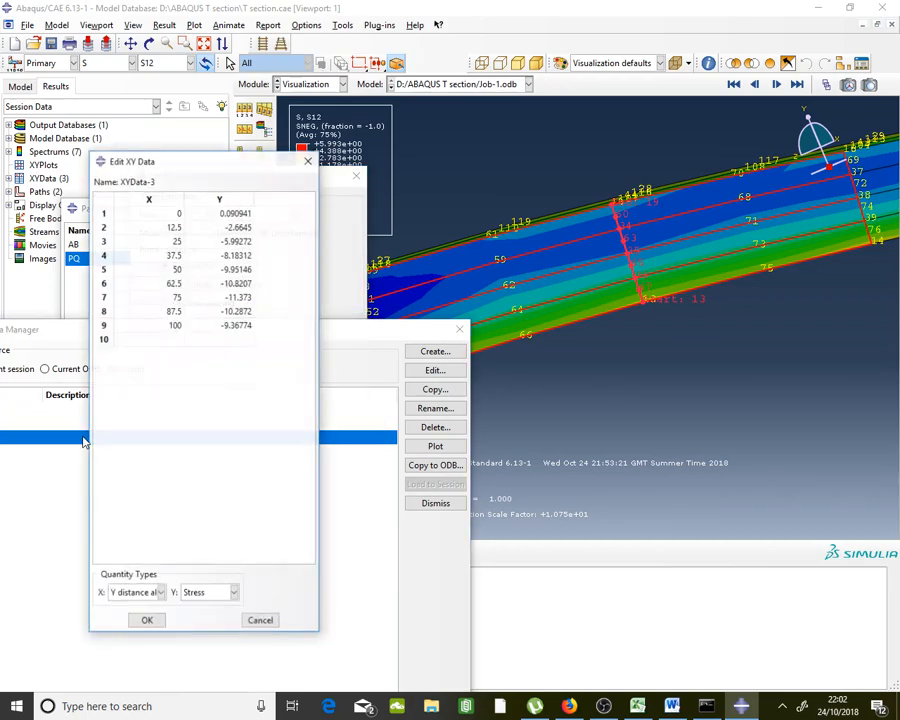
{"action": "left_click_drag", "start_coordinate": [244, 217], "coordinate": [243, 325]}
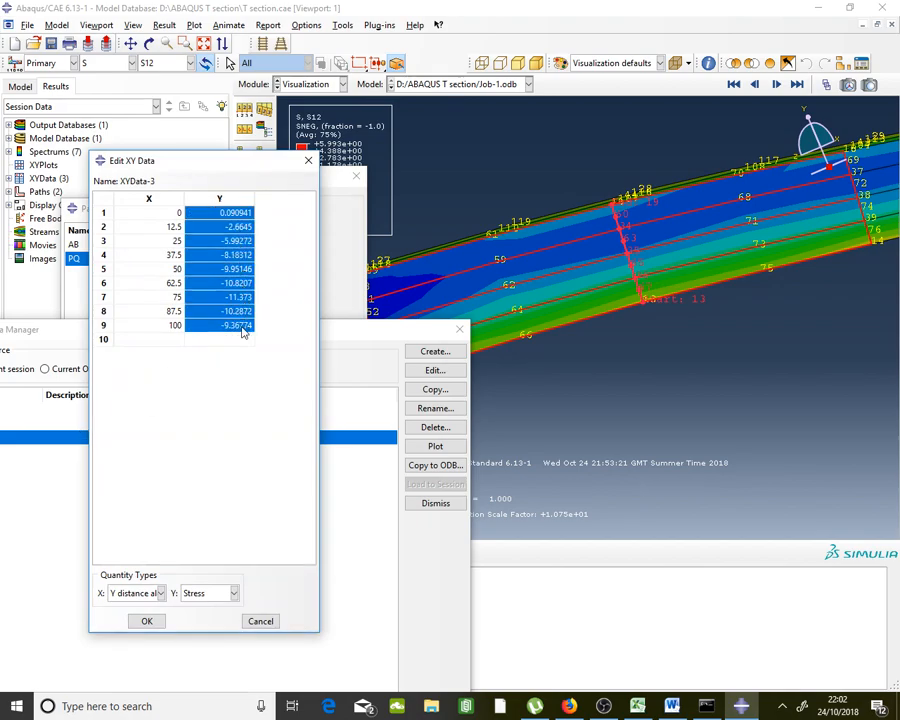
{"action": "right_click", "coordinate": [242, 333]}
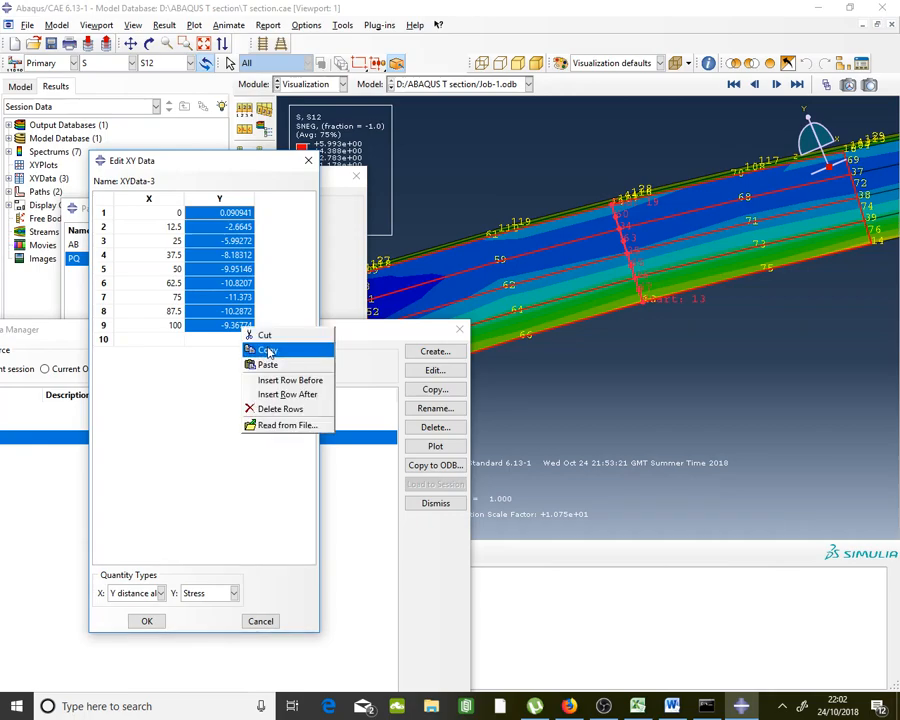
{"action": "left_click", "coordinate": [266, 350]}
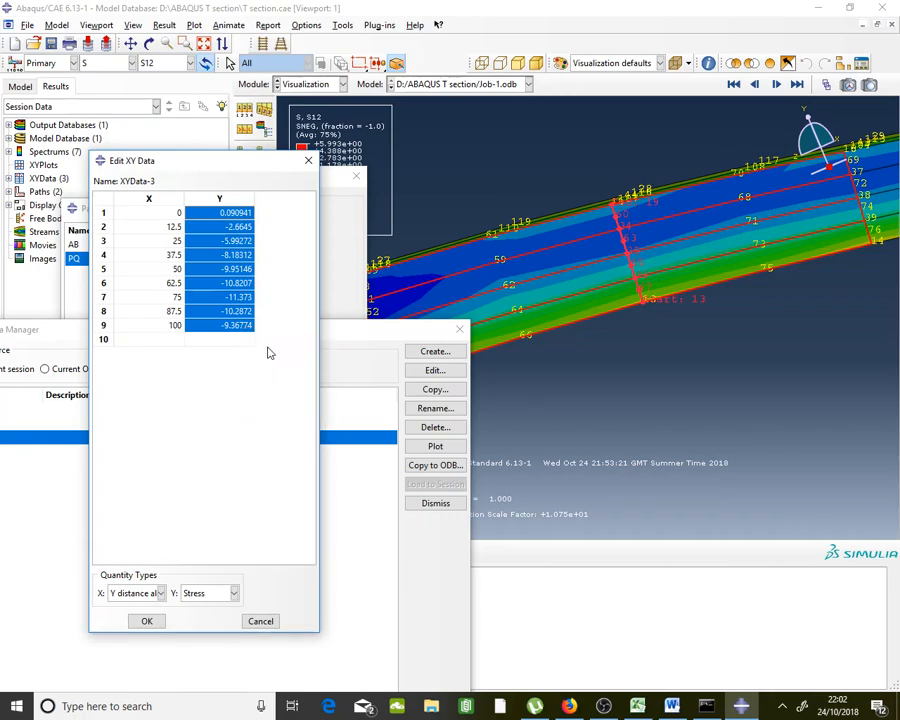
{"action": "left_click", "coordinate": [634, 706]}
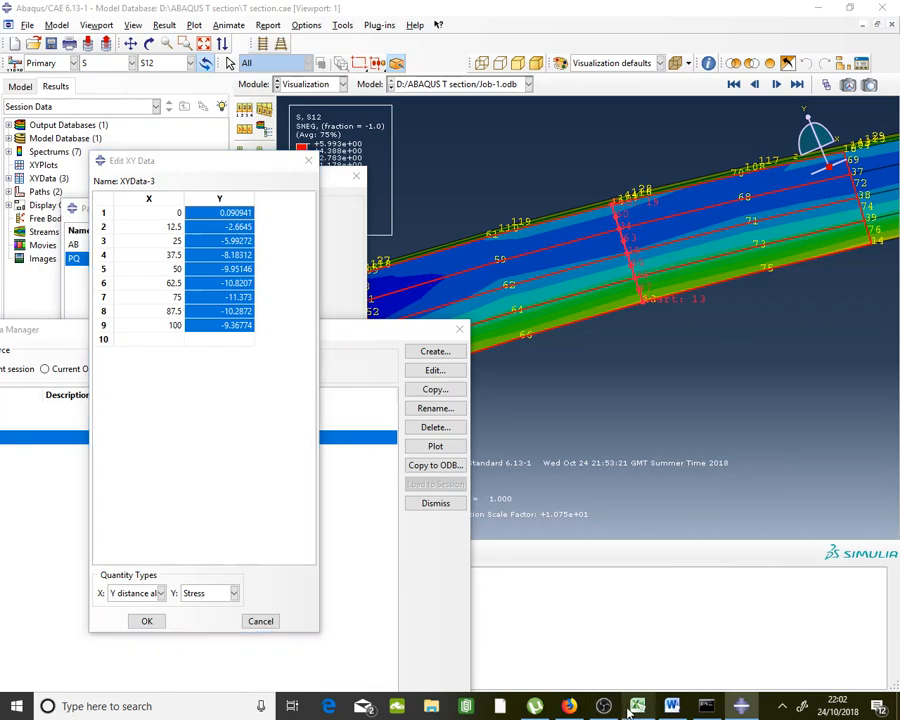
Paste the nine S12 shear stresses as plain values into M20:M28
{"action": "left_click", "coordinate": [748, 521]}
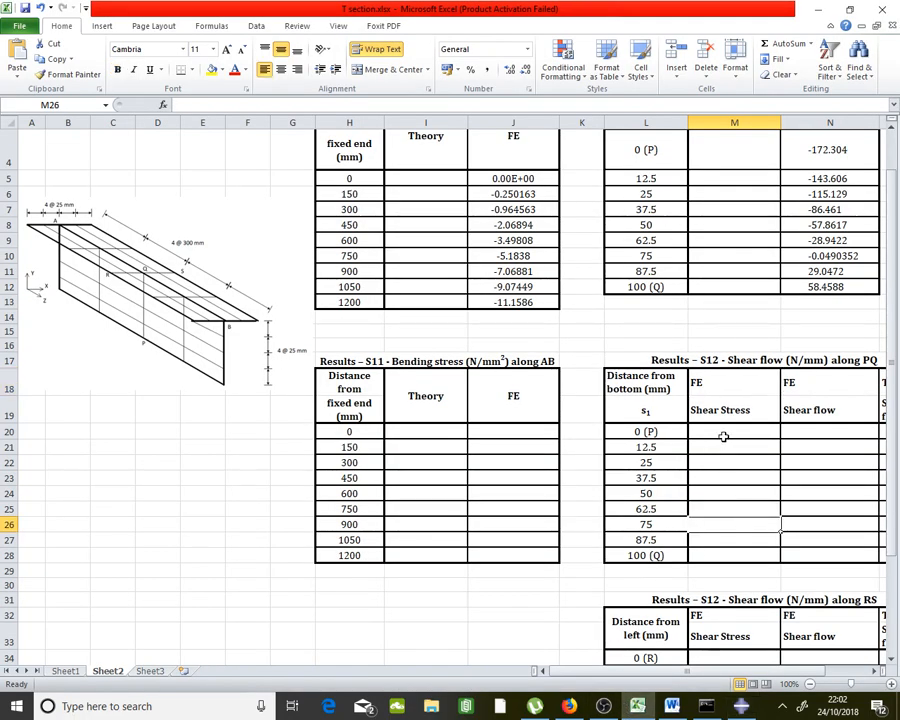
{"action": "left_click", "coordinate": [784, 359]}
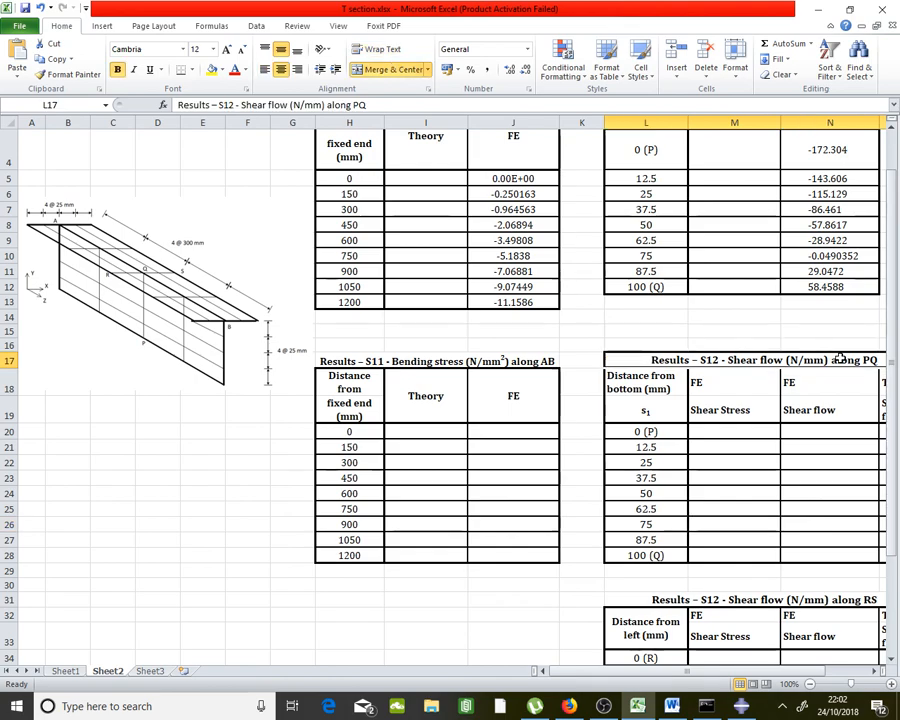
{"action": "left_click", "coordinate": [757, 436]}
{"action": "right_click", "coordinate": [757, 437]}
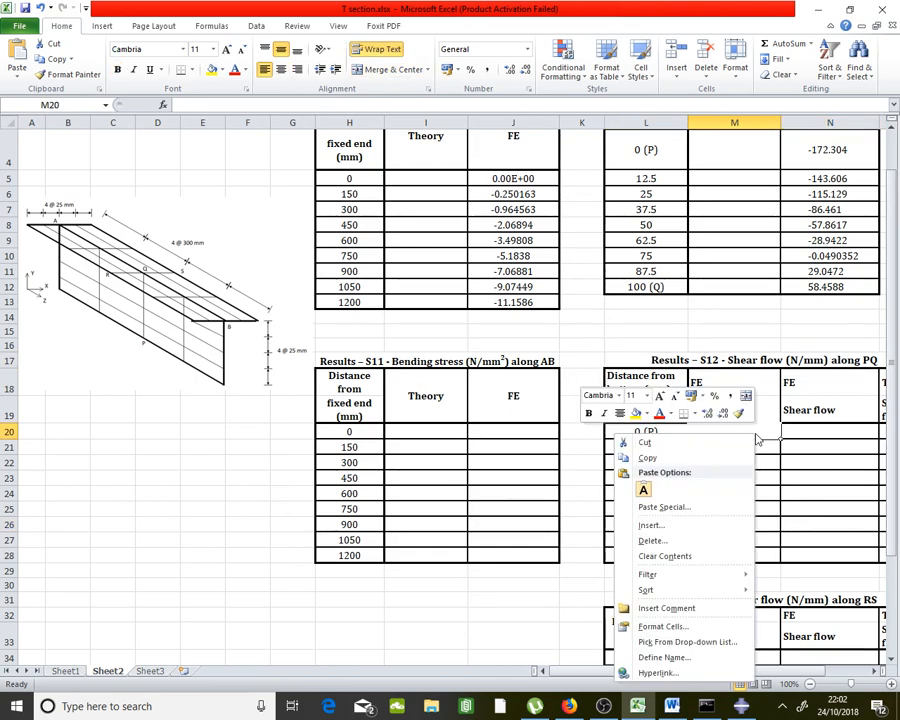
{"action": "left_click", "coordinate": [643, 489]}
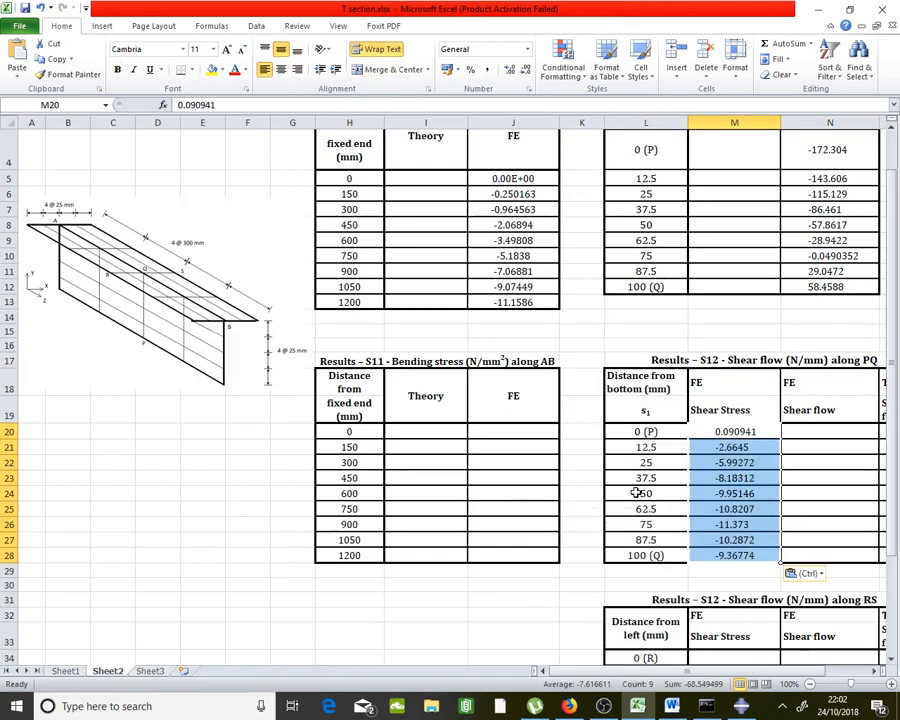
{"action": "left_click", "coordinate": [750, 493]}
{"action": "left_click_drag", "start_coordinate": [735, 431], "coordinate": [748, 555]}
Compute shear flow =M20*5 in N20, filled down to N28 (0.454705 to -46.8387)
{"action": "left_click", "coordinate": [812, 430]}
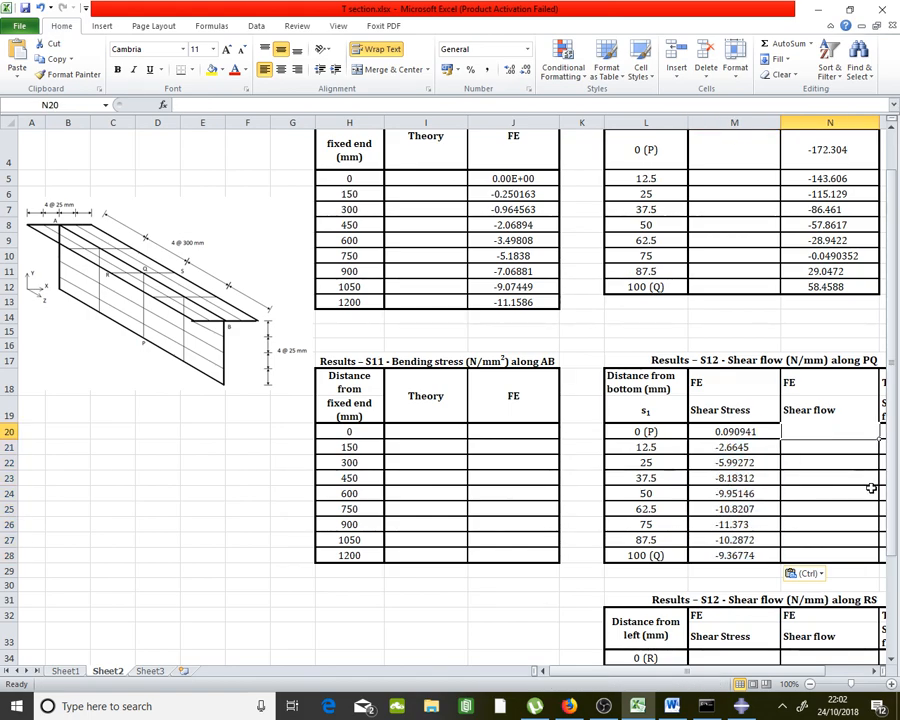
{"action": "type", "text": "="}
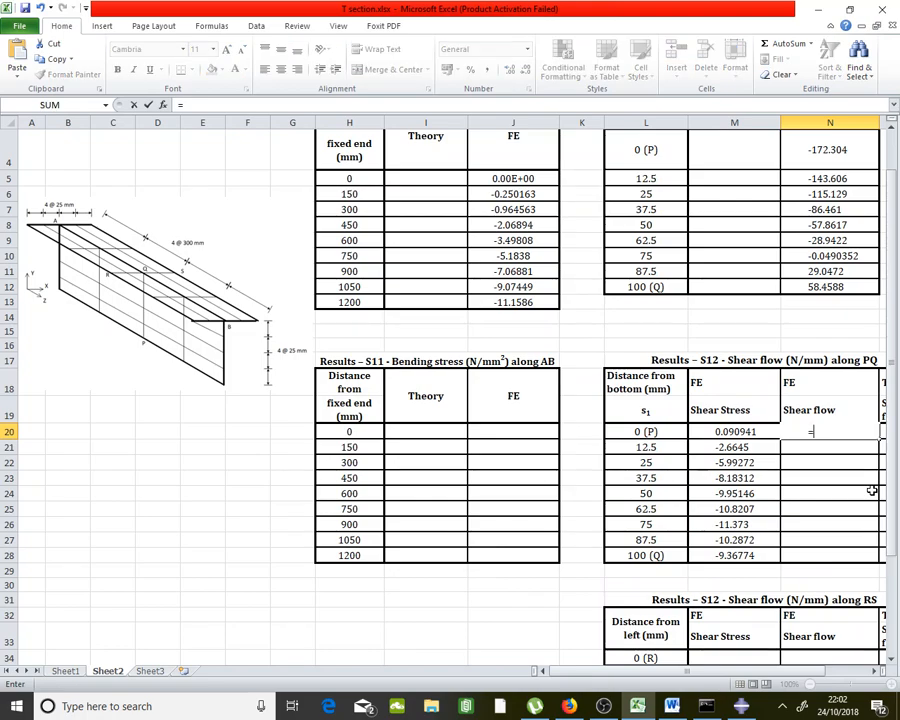
{"action": "left_click", "coordinate": [748, 436]}
{"action": "type", "text": "*5"}
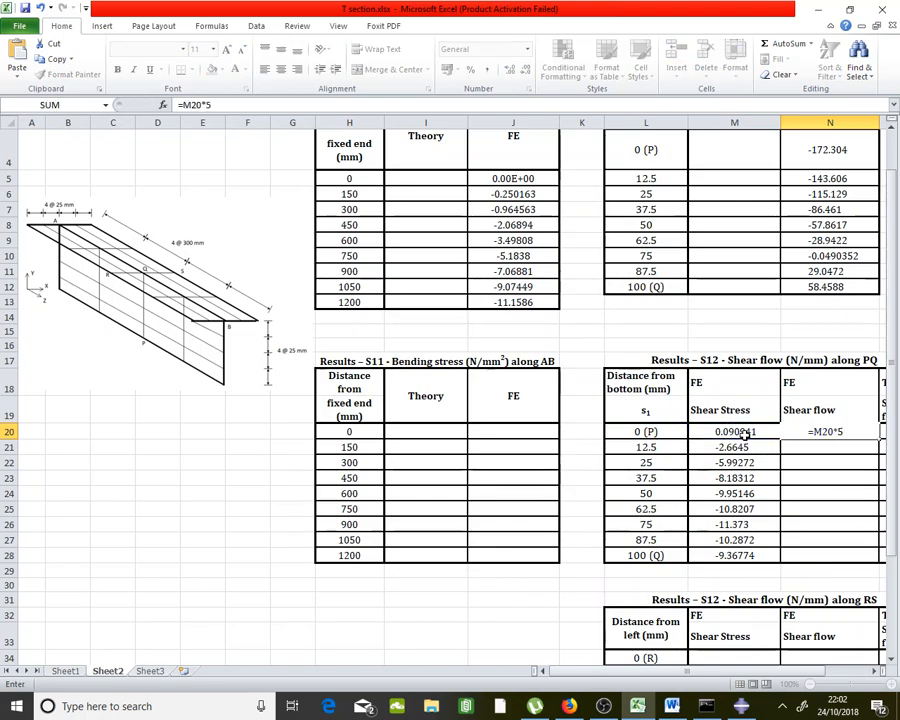
{"action": "key", "text": "Return"}
{"action": "left_click", "coordinate": [855, 437]}
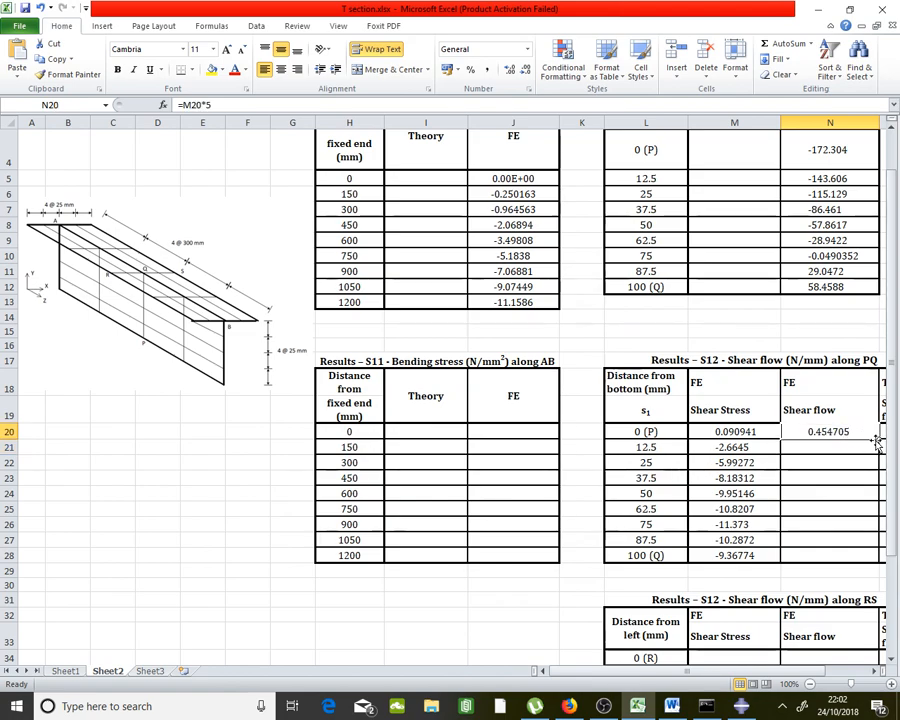
{"action": "left_click_drag", "start_coordinate": [879, 440], "coordinate": [866, 558]}
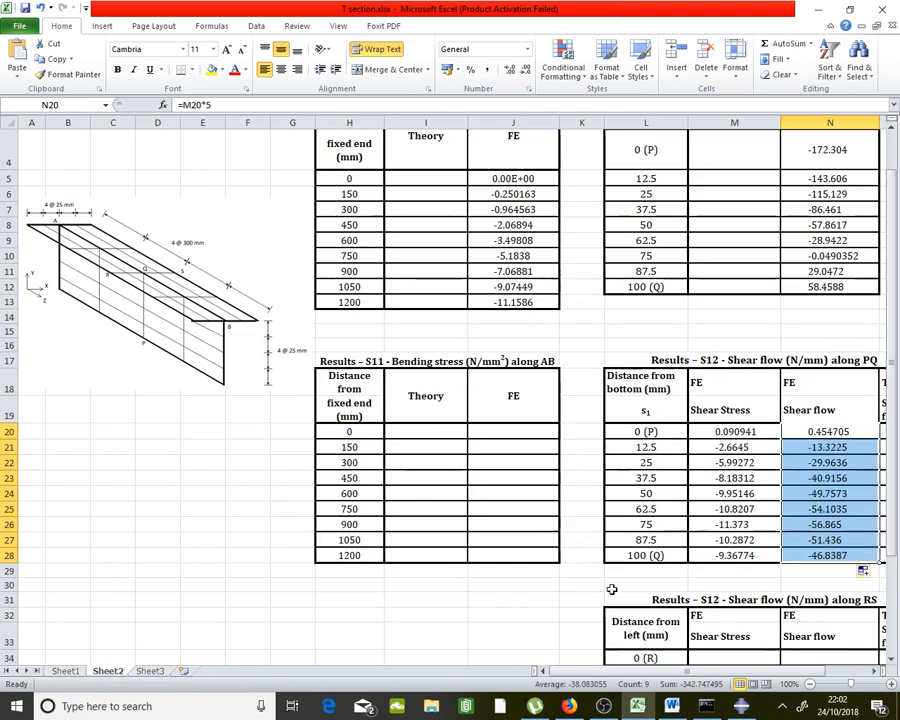
{"action": "left_click_drag", "start_coordinate": [822, 671], "coordinate": [848, 677]}
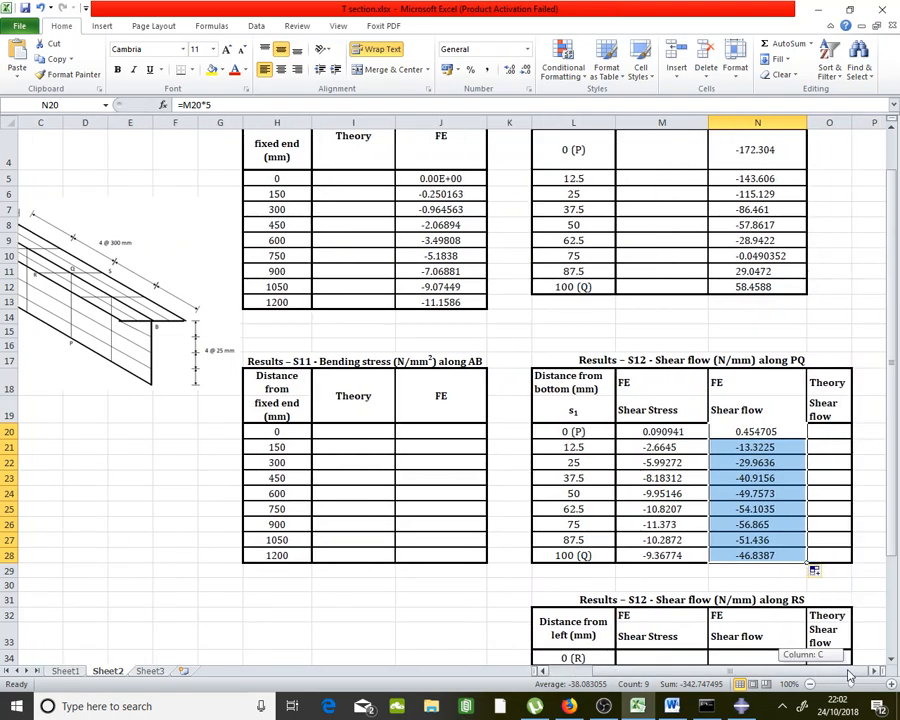
{"action": "left_click", "coordinate": [666, 525]}
{"action": "left_click", "coordinate": [668, 553]}
{"action": "left_click", "coordinate": [668, 538]}
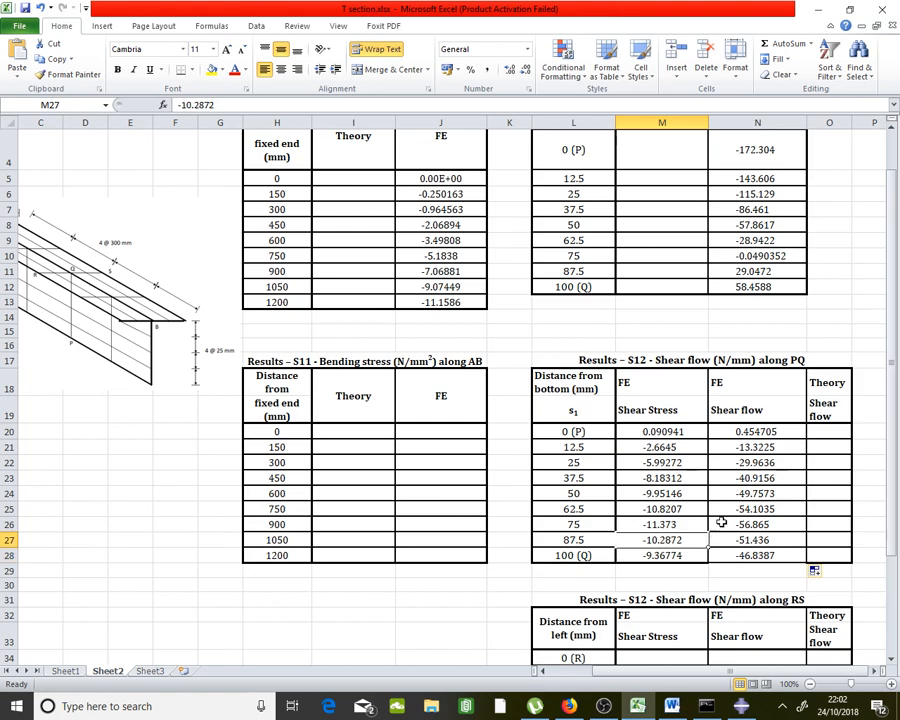
{"action": "left_click_drag", "start_coordinate": [752, 433], "coordinate": [760, 554]}
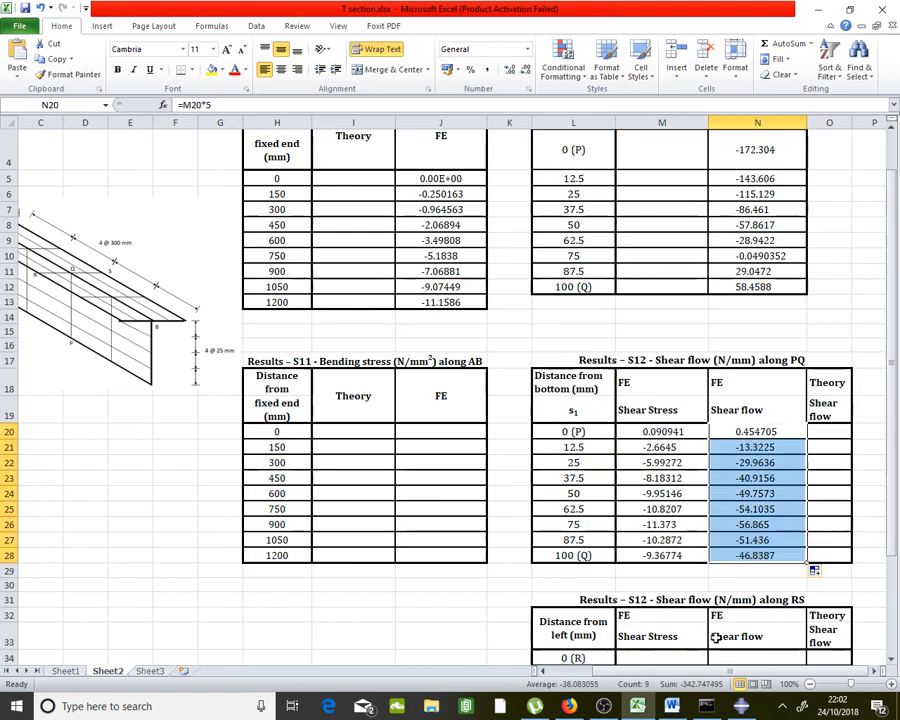
{"action": "mouse_move", "coordinate": [671, 708]}
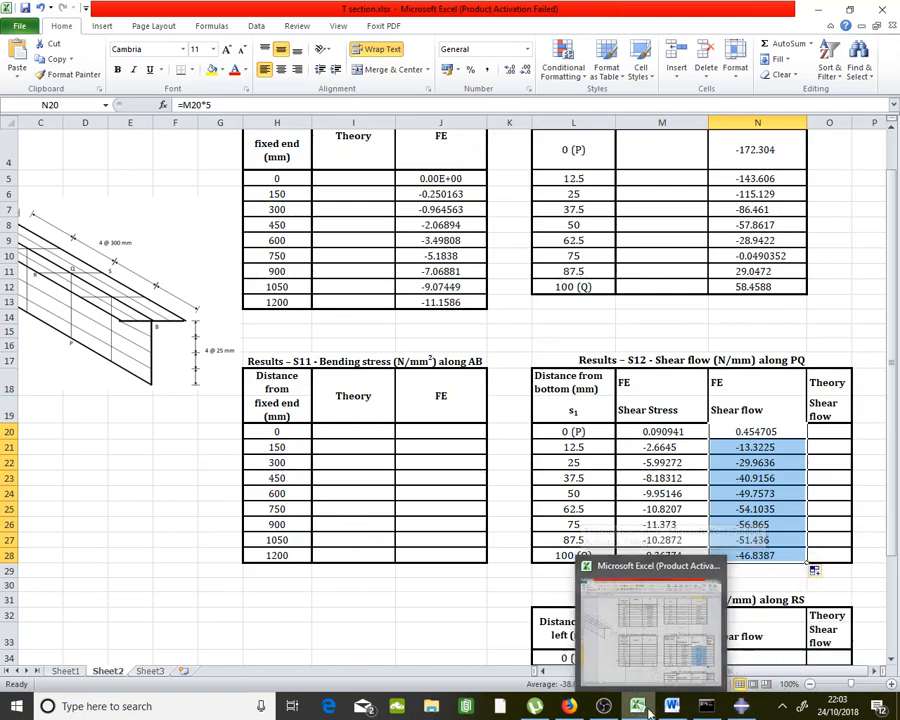
{"action": "left_click", "coordinate": [672, 706]}
{"action": "scroll", "coordinate": [696, 546], "scroll_direction": "down", "scroll_amount": 4}
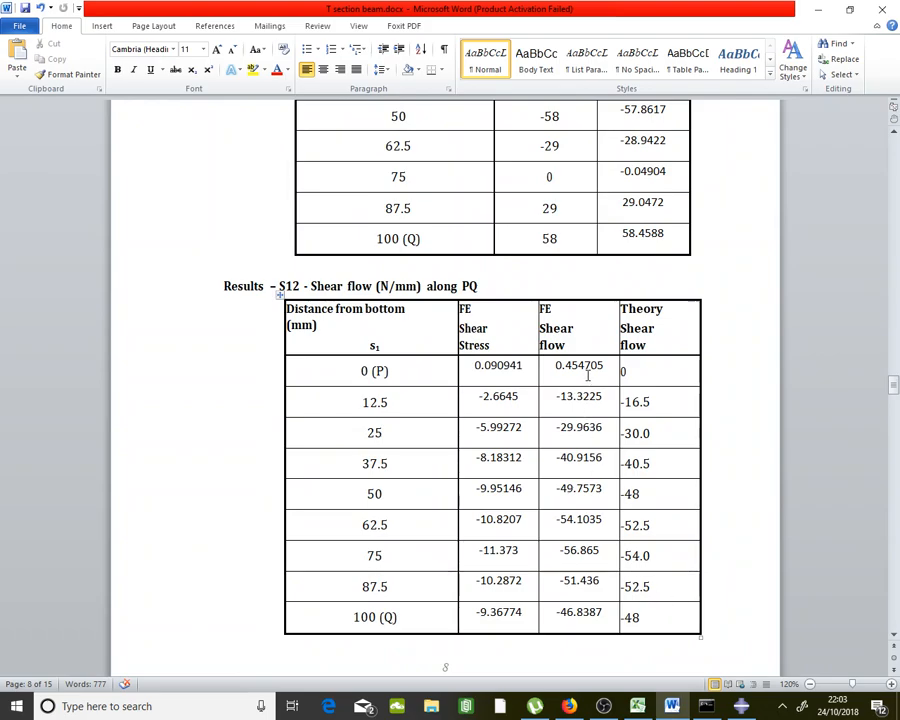
{"action": "left_click_drag", "start_coordinate": [585, 370], "coordinate": [586, 583]}
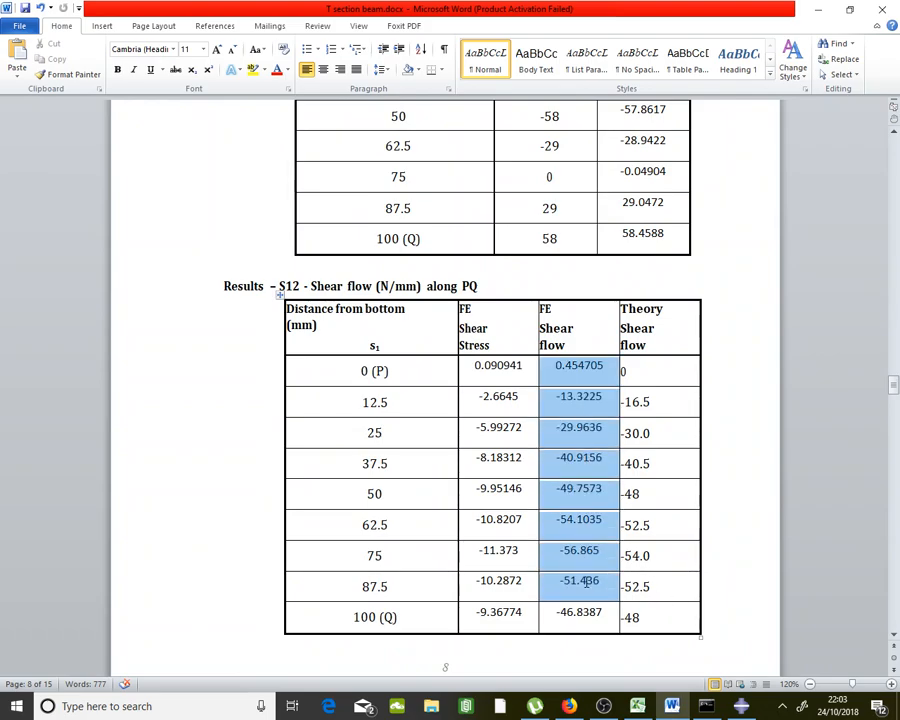
{"action": "left_click_drag", "start_coordinate": [651, 374], "coordinate": [663, 597]}
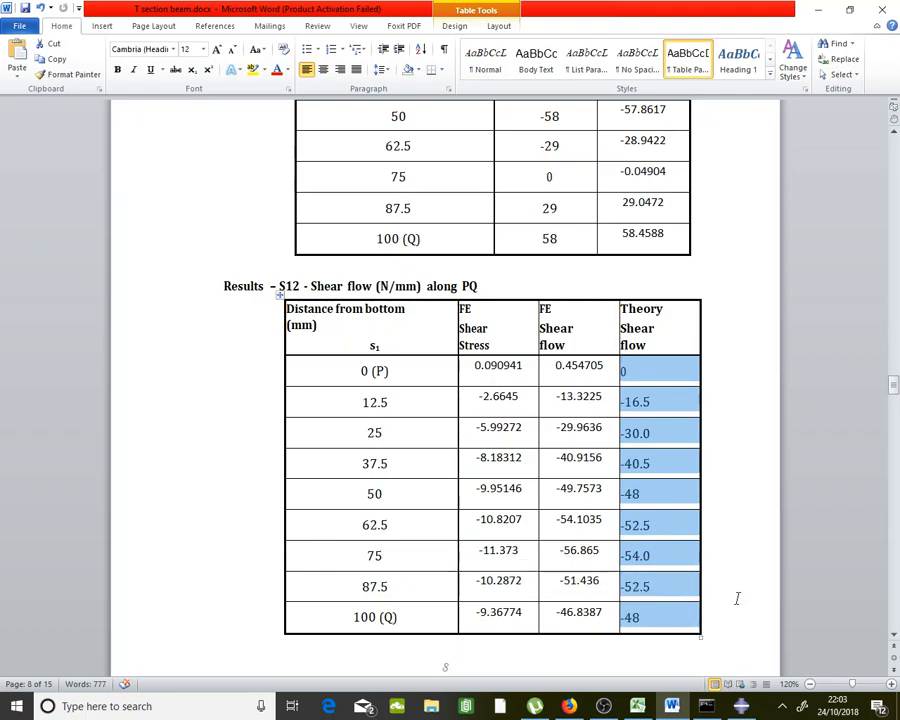
{"action": "left_click", "coordinate": [672, 706]}
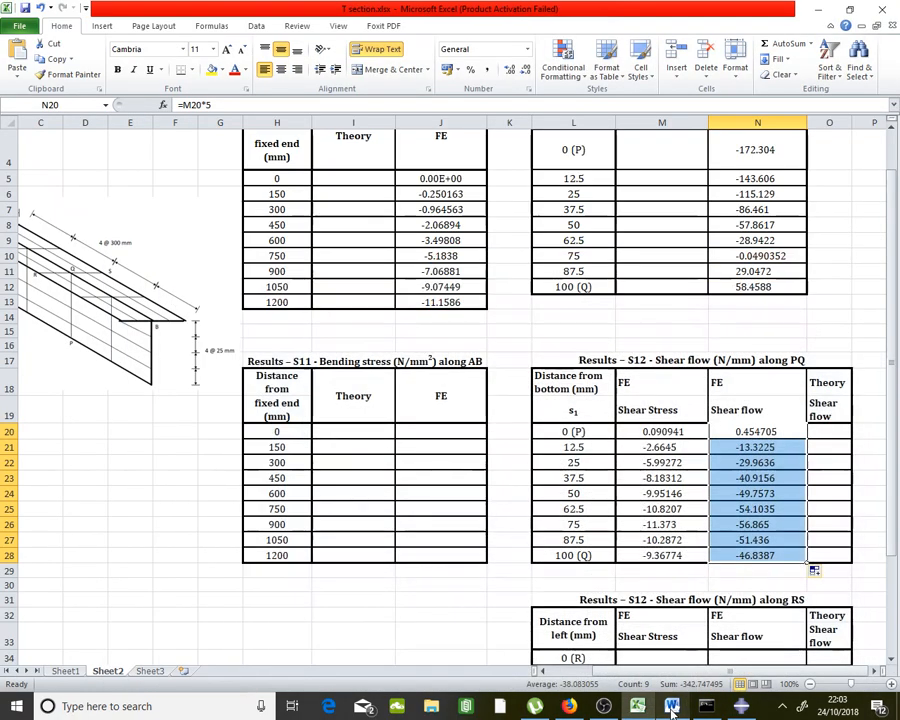
{"action": "left_click", "coordinate": [672, 710]}
{"action": "left_click", "coordinate": [672, 710]}
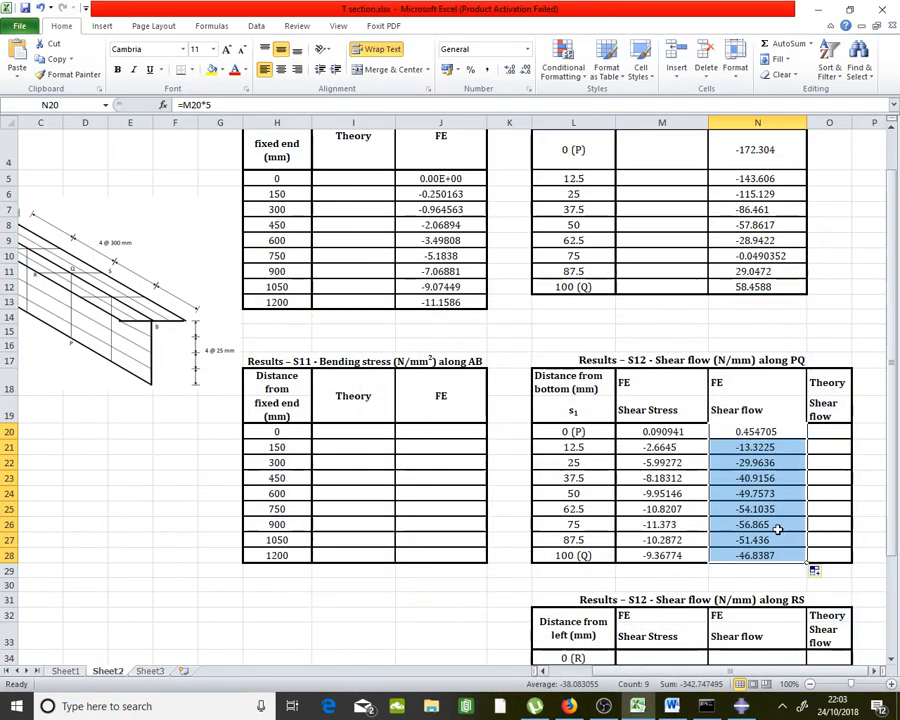
{"action": "left_click", "coordinate": [778, 553]}
{"action": "left_click_drag", "start_coordinate": [829, 432], "coordinate": [823, 550]}
{"action": "left_click", "coordinate": [760, 480]}
{"action": "scroll", "coordinate": [760, 483], "scroll_direction": "up", "scroll_amount": 1}
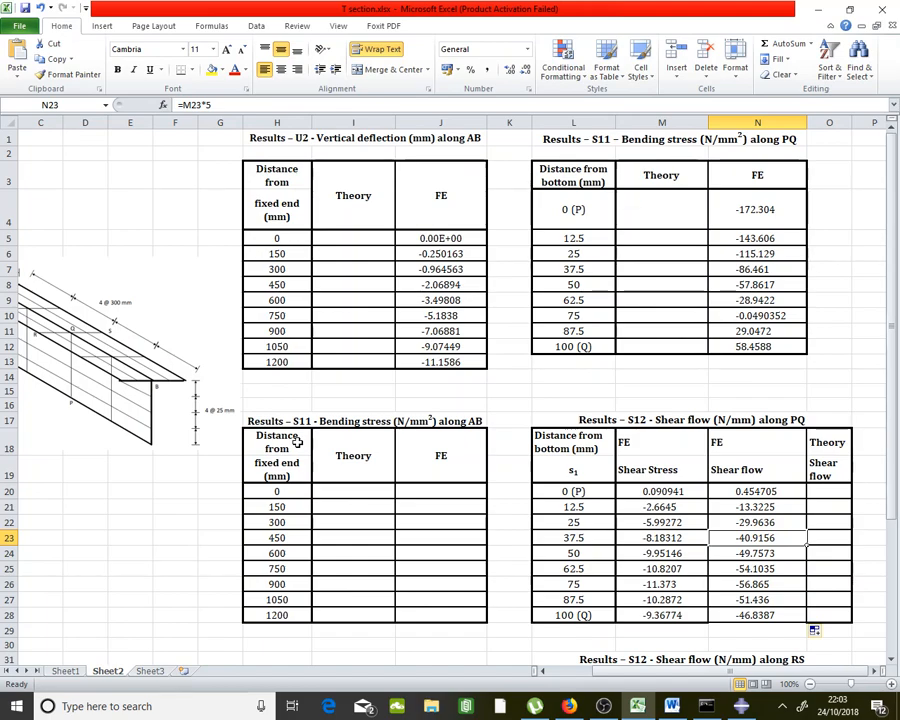
{"action": "left_click_drag", "start_coordinate": [297, 441], "coordinate": [450, 624]}
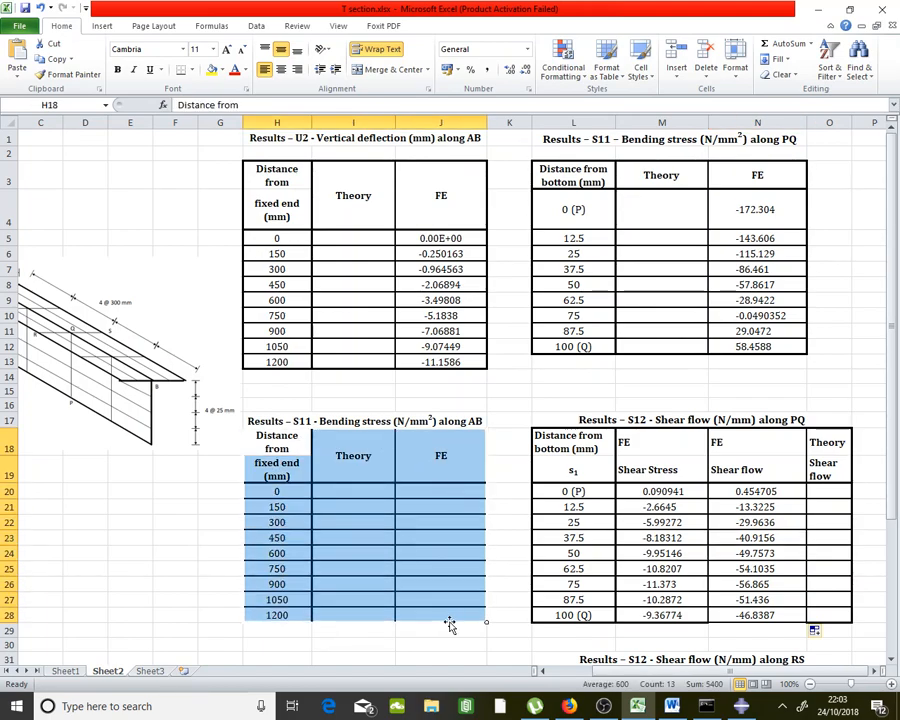
{"action": "left_click", "coordinate": [514, 430]}
{"action": "left_click_drag", "start_coordinate": [276, 441], "coordinate": [480, 628]}
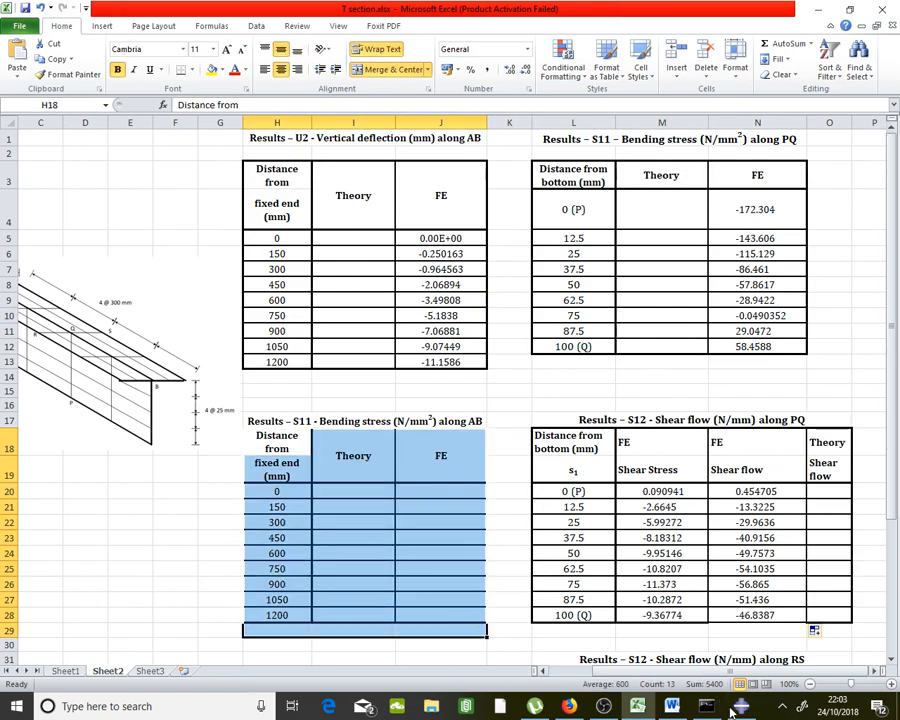
{"action": "left_click", "coordinate": [478, 528]}
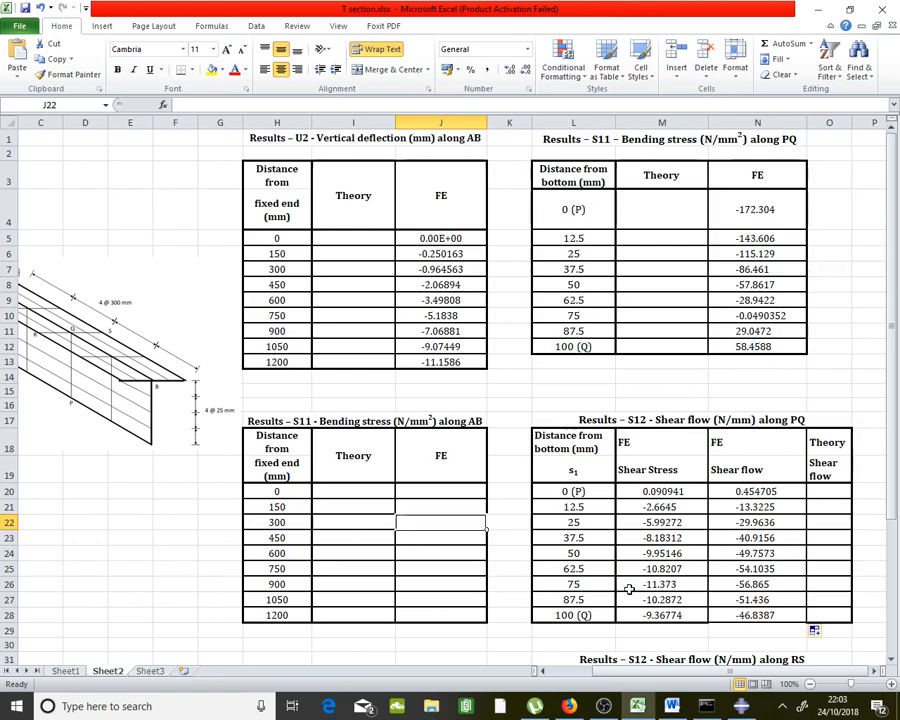
Close the Edit XY Data, XY Data from Path, XY Data Manager and Path Manager dialogs
{"action": "left_click", "coordinate": [743, 706]}
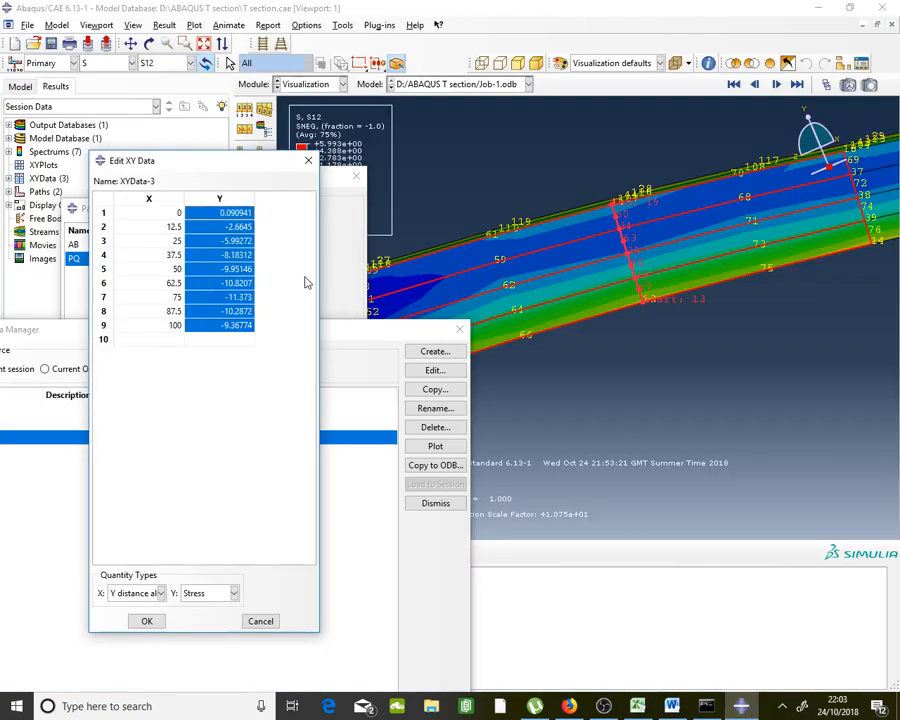
{"action": "left_click", "coordinate": [308, 160]}
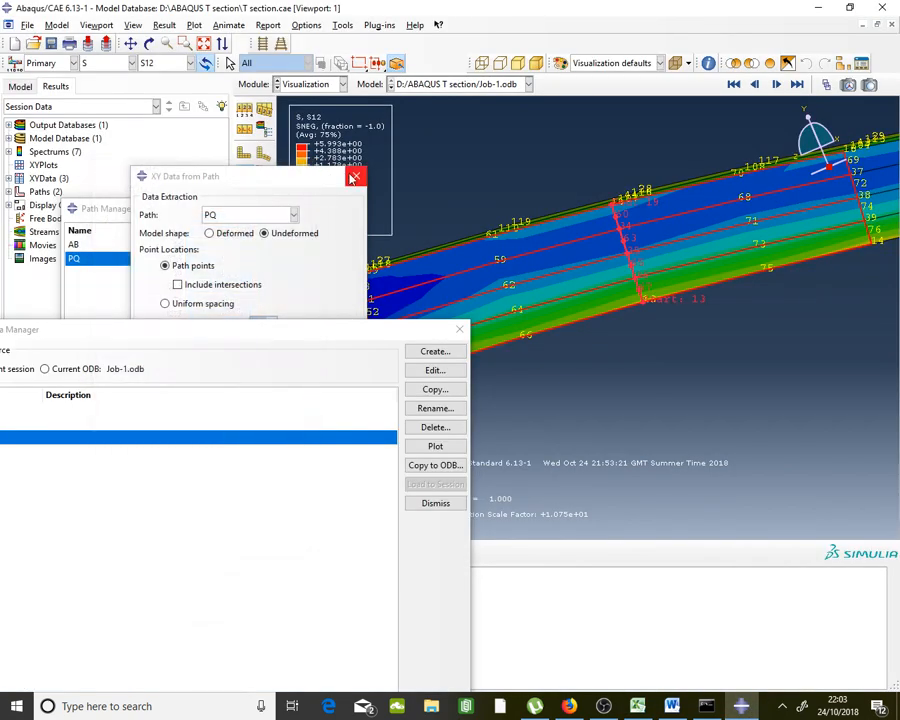
{"action": "left_click", "coordinate": [354, 178]}
{"action": "left_click", "coordinate": [460, 329]}
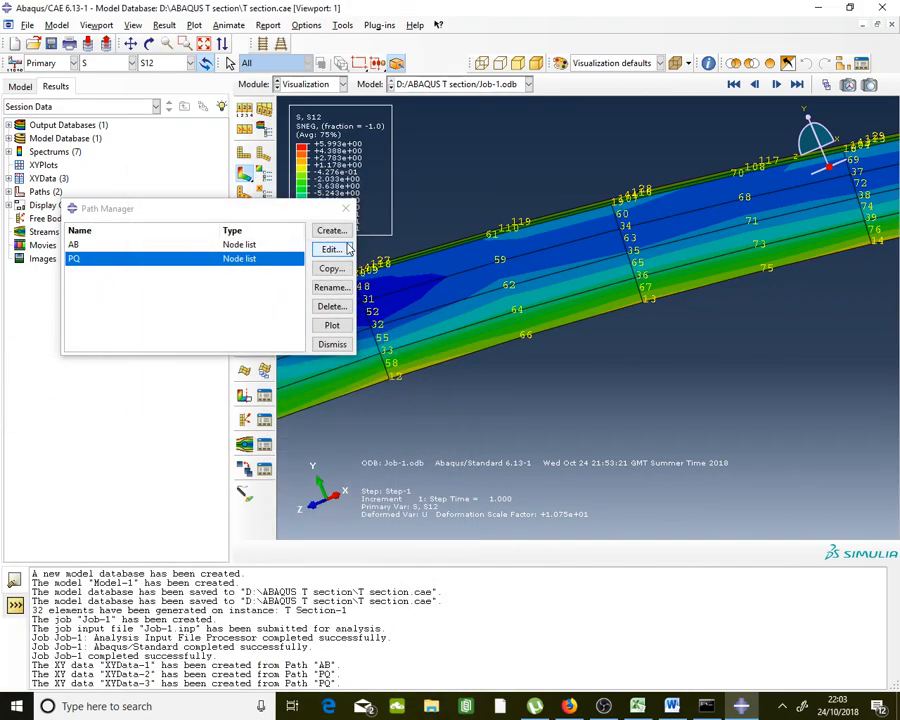
{"action": "left_click", "coordinate": [346, 212]}
Switch the beam contour from S12 to S11 stress
{"action": "scroll", "coordinate": [664, 301], "scroll_direction": "up", "scroll_amount": 3}
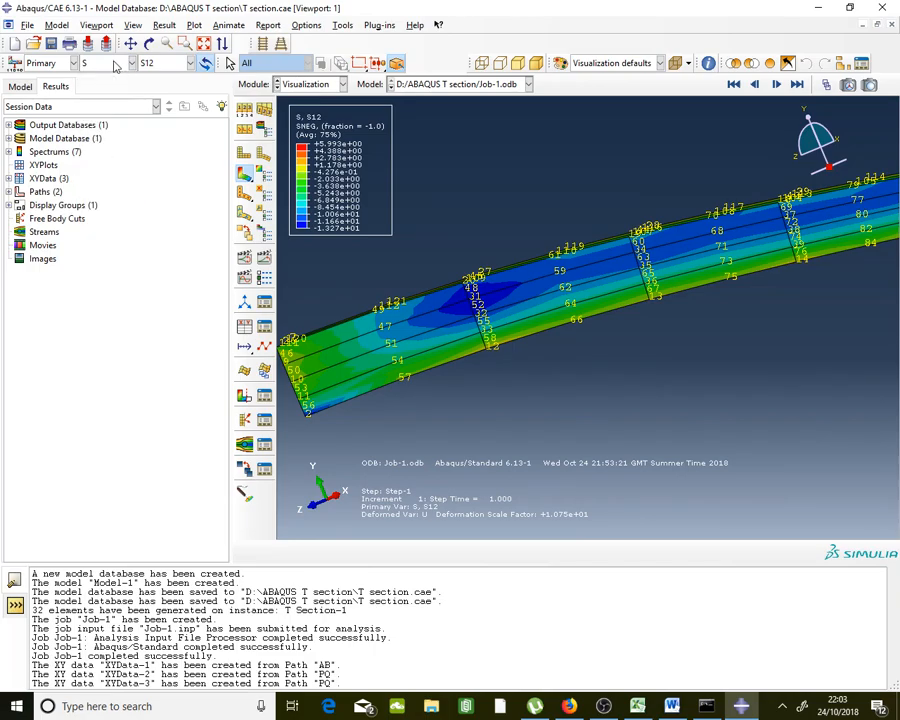
{"action": "left_click", "coordinate": [165, 62]}
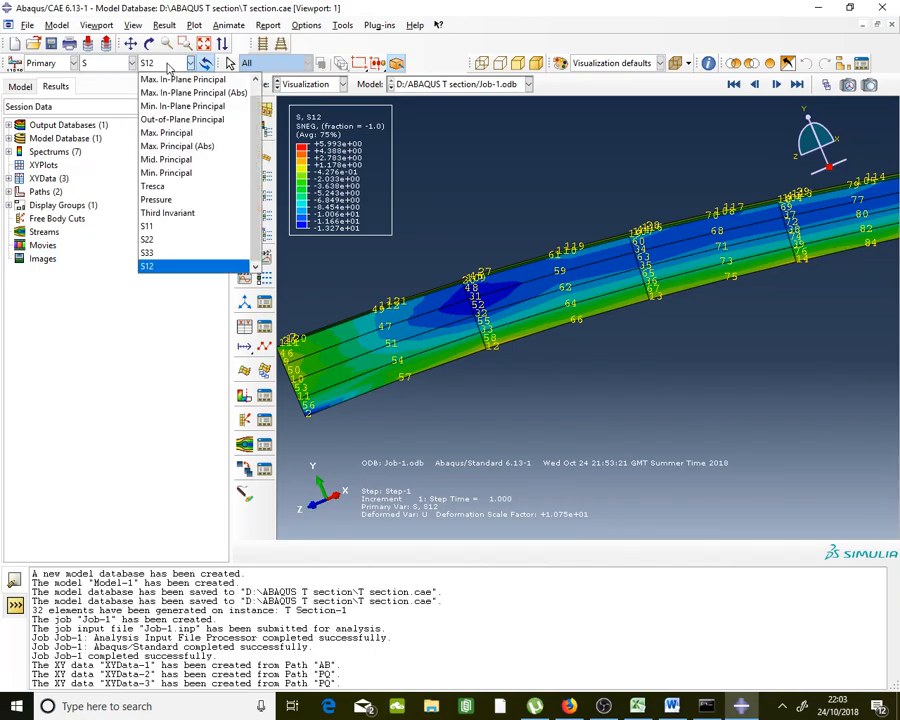
{"action": "left_click", "coordinate": [174, 232]}
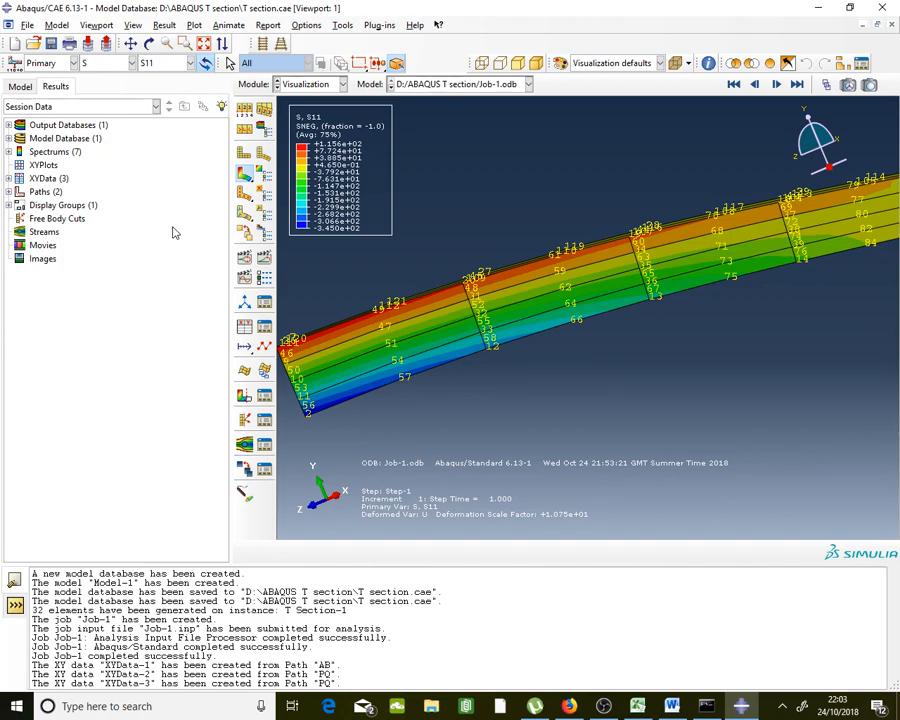
{"action": "left_click", "coordinate": [149, 43]}
Turn off node number labels in Common Plot Options
{"action": "left_click_drag", "start_coordinate": [362, 226], "coordinate": [550, 341]}
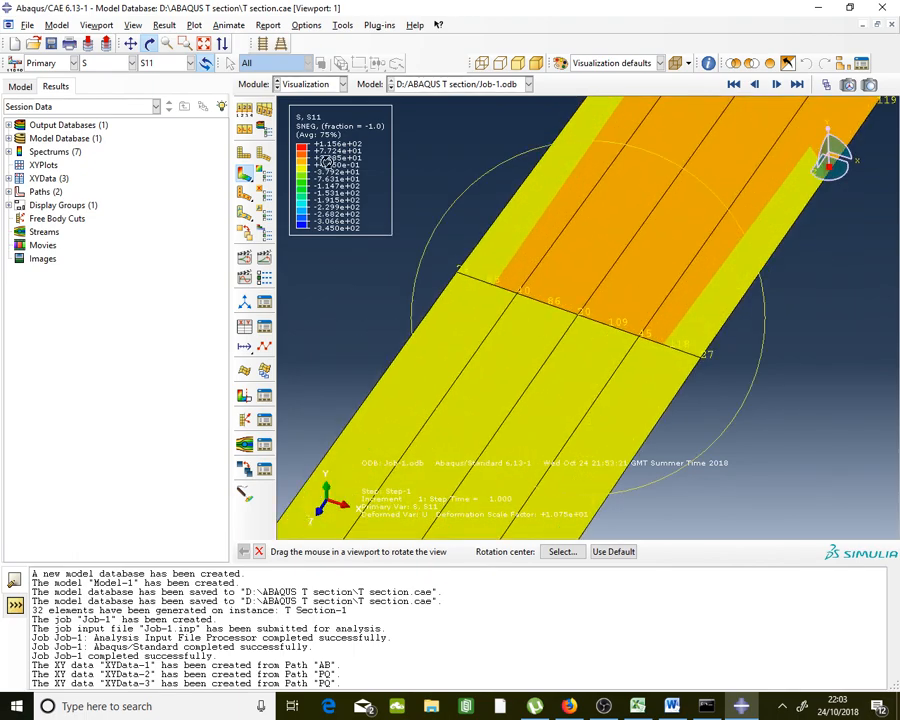
{"action": "left_click", "coordinate": [244, 112]}
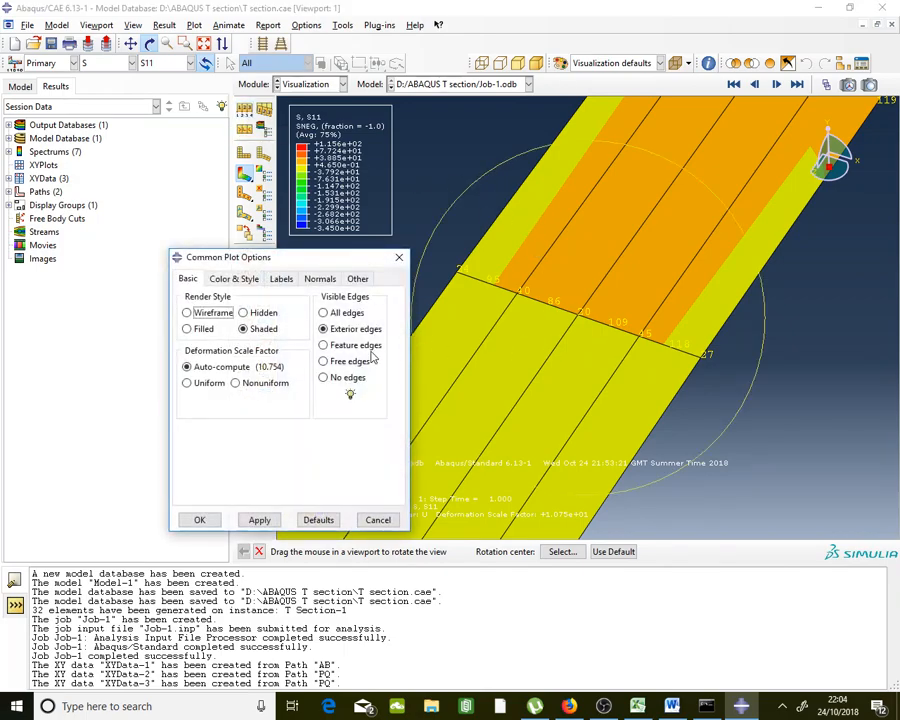
{"action": "left_click", "coordinate": [283, 278]}
{"action": "left_click", "coordinate": [220, 366]}
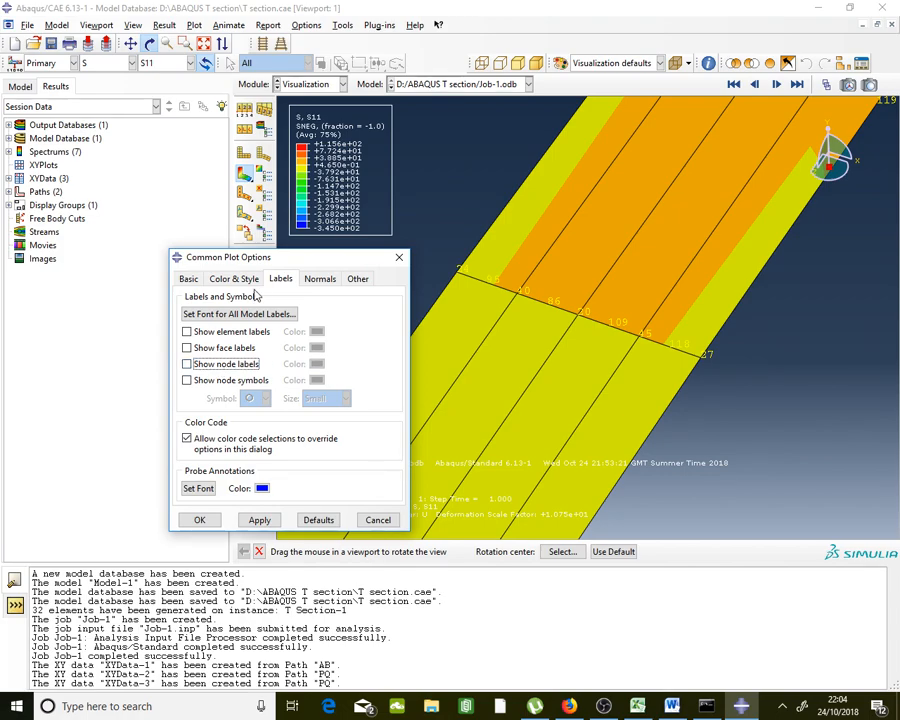
{"action": "left_click", "coordinate": [203, 521]}
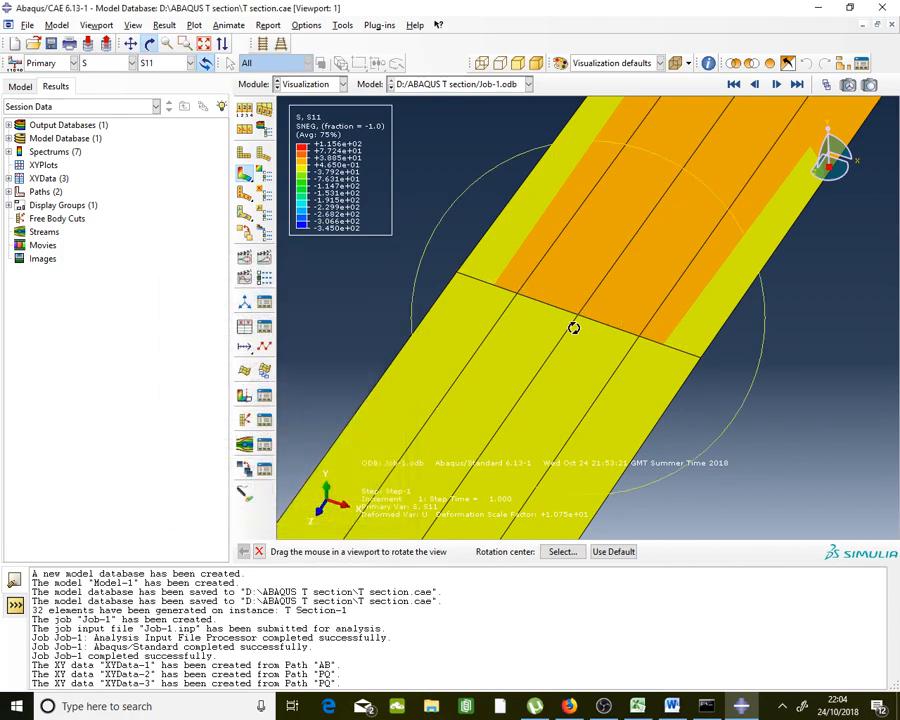
Orbit the beam to inspect the T-section end and top face
{"action": "left_click_drag", "start_coordinate": [574, 328], "coordinate": [578, 316]}
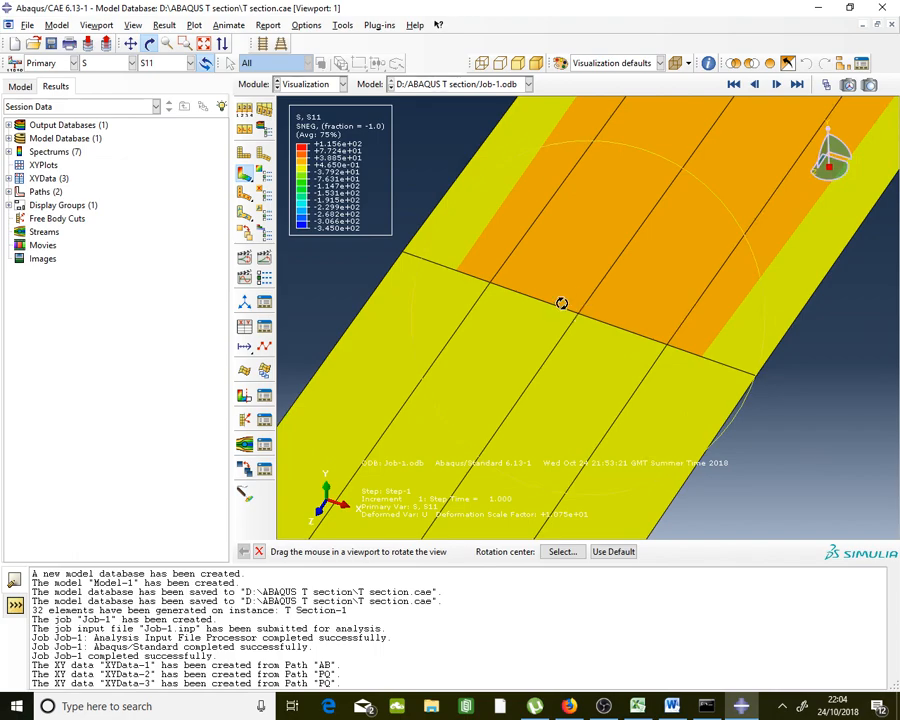
{"action": "left_click_drag", "start_coordinate": [585, 322], "coordinate": [673, 98]}
{"action": "left_click_drag", "start_coordinate": [666, 180], "coordinate": [517, 372]}
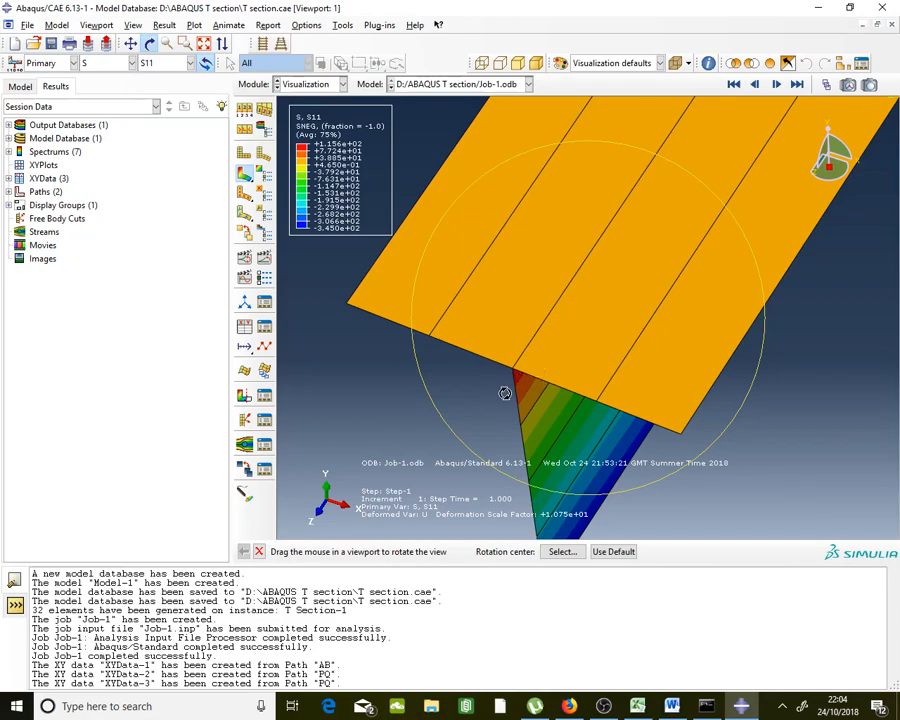
{"action": "left_click_drag", "start_coordinate": [446, 414], "coordinate": [595, 241]}
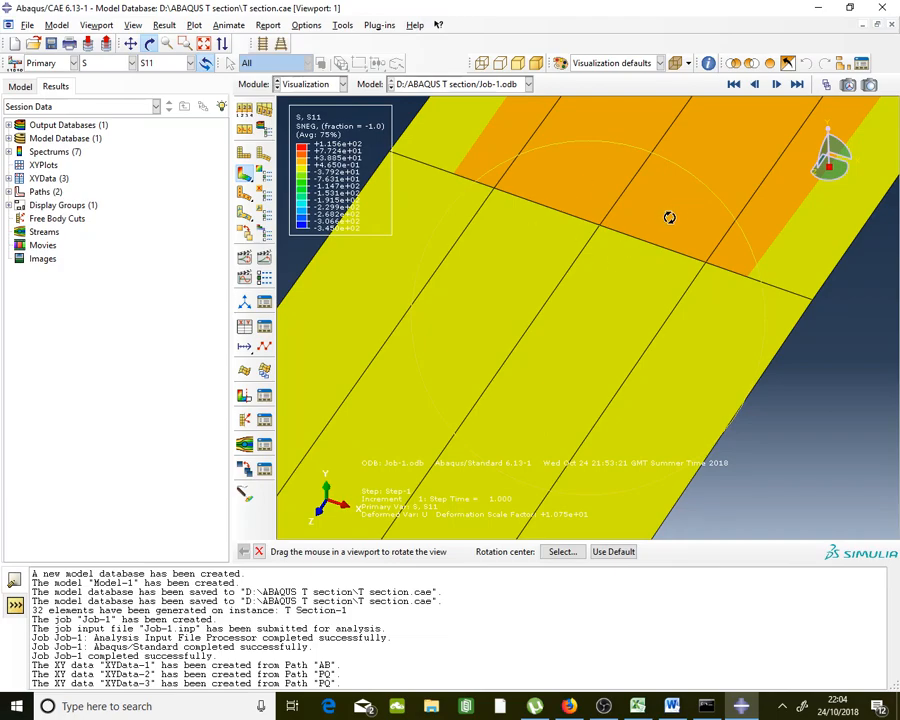
{"action": "left_click_drag", "start_coordinate": [669, 217], "coordinate": [516, 225]}
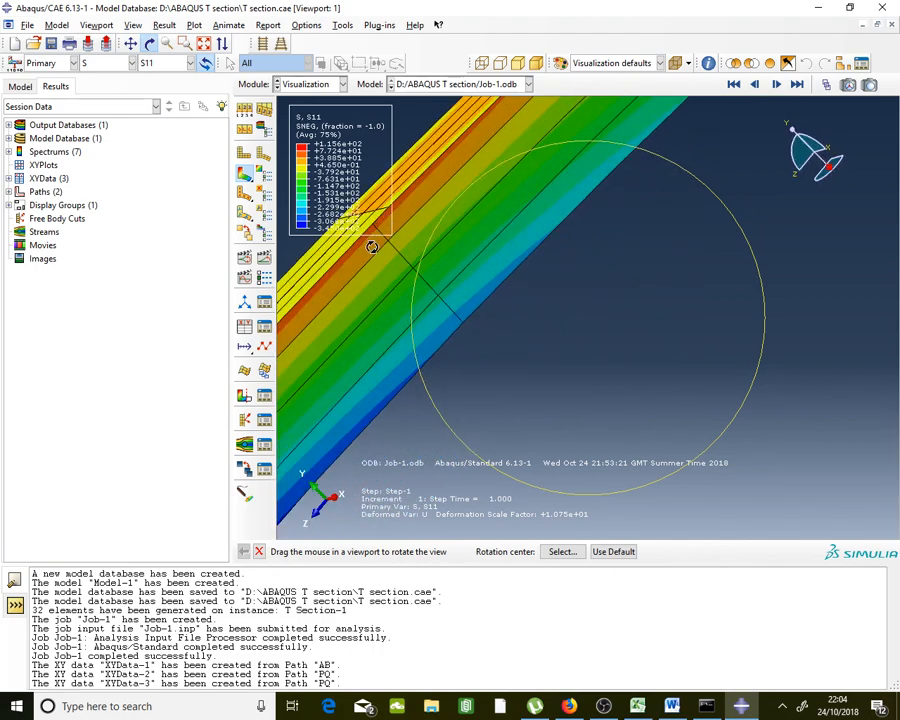
{"action": "left_click_drag", "start_coordinate": [452, 215], "coordinate": [526, 251]}
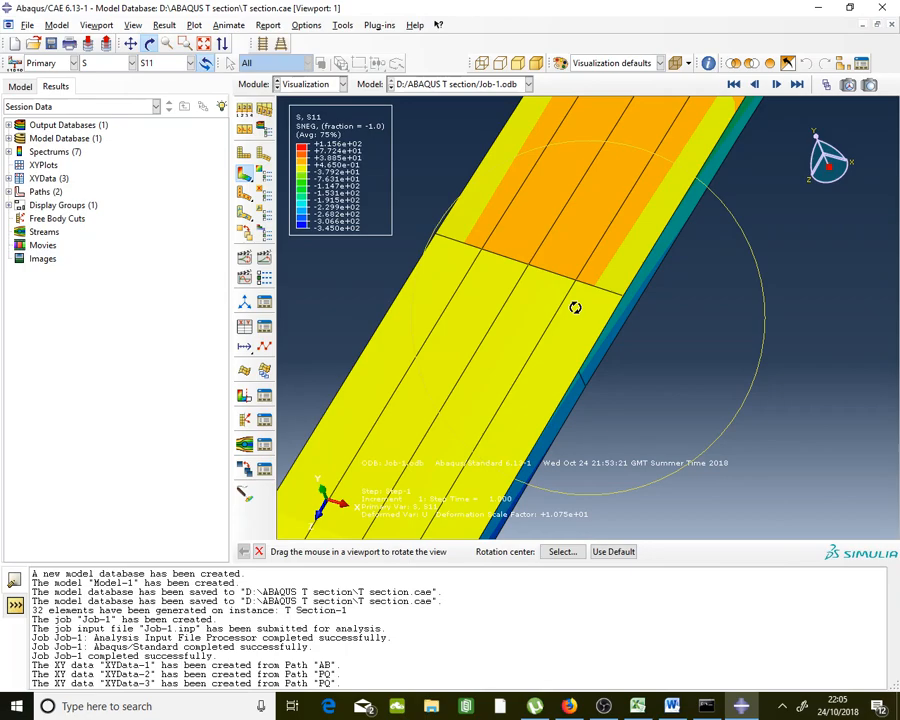
{"action": "key", "text": "Escape"}
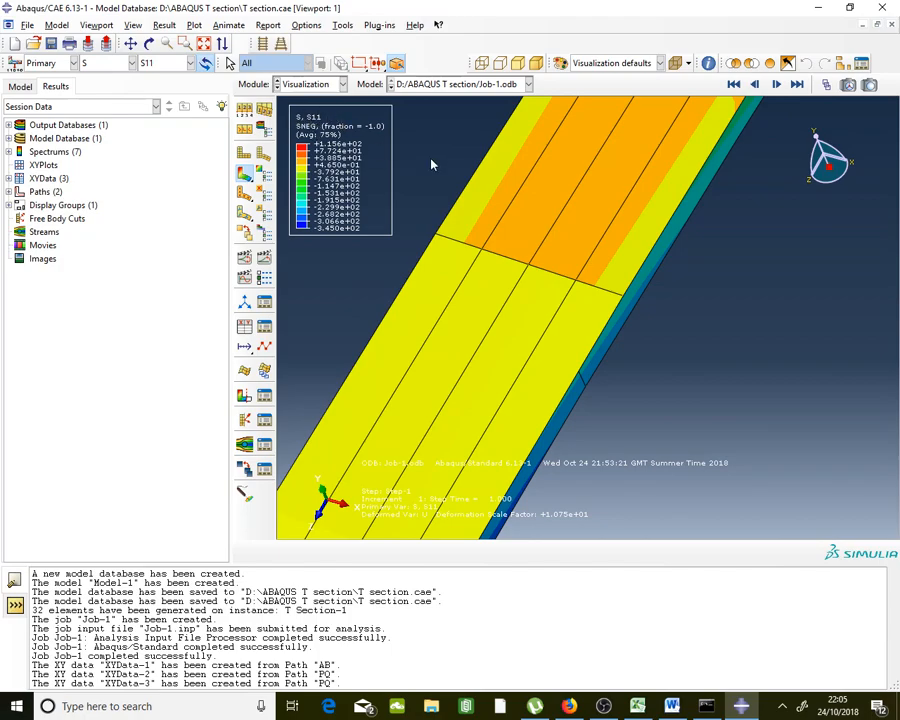
Probe S11 values on a beam element, then switch the Probe Values dialog to nodes
{"action": "left_click", "coordinate": [709, 63]}
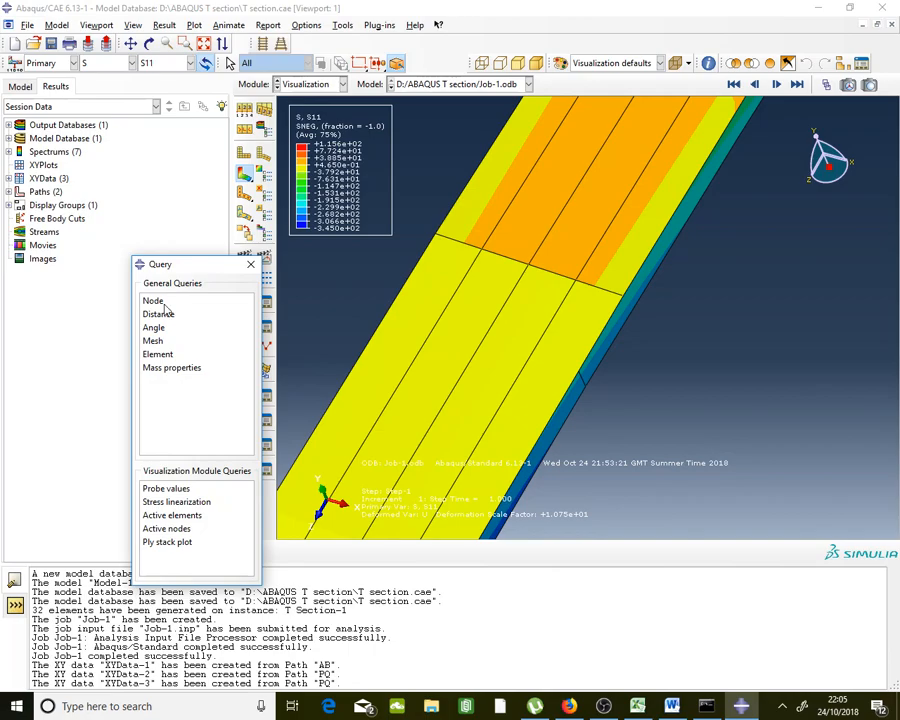
{"action": "left_click", "coordinate": [155, 301]}
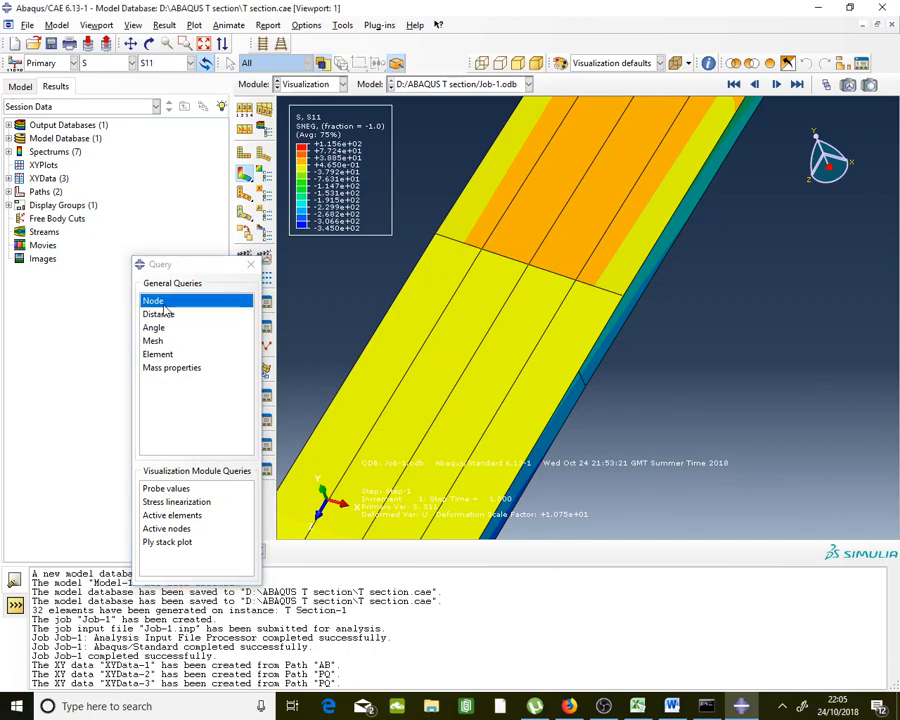
{"action": "left_click", "coordinate": [194, 489]}
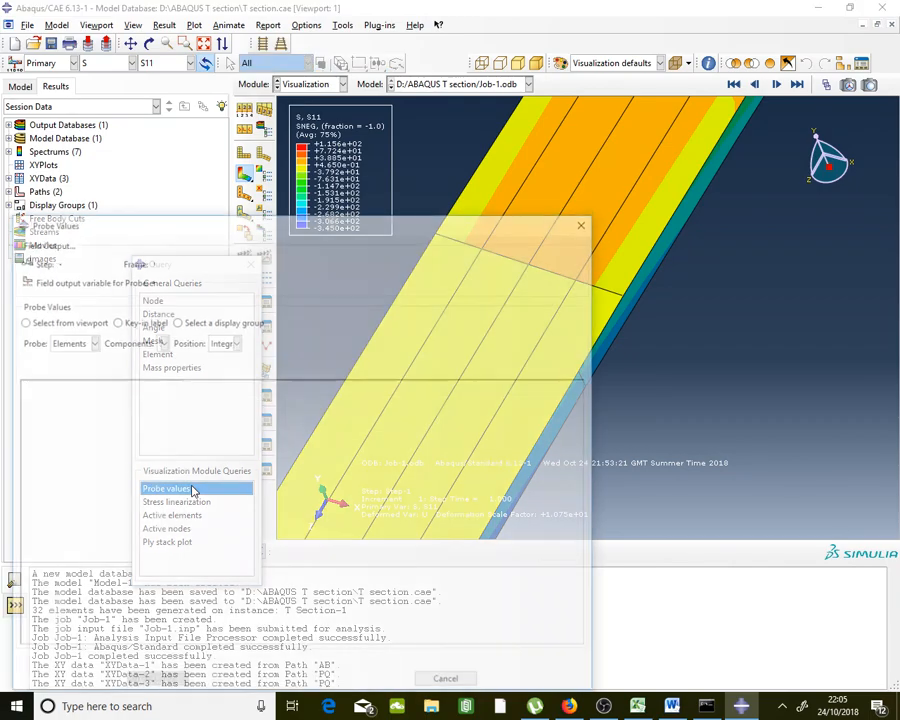
{"action": "left_click_drag", "start_coordinate": [424, 216], "coordinate": [425, 132]}
{"action": "left_click", "coordinate": [518, 281]}
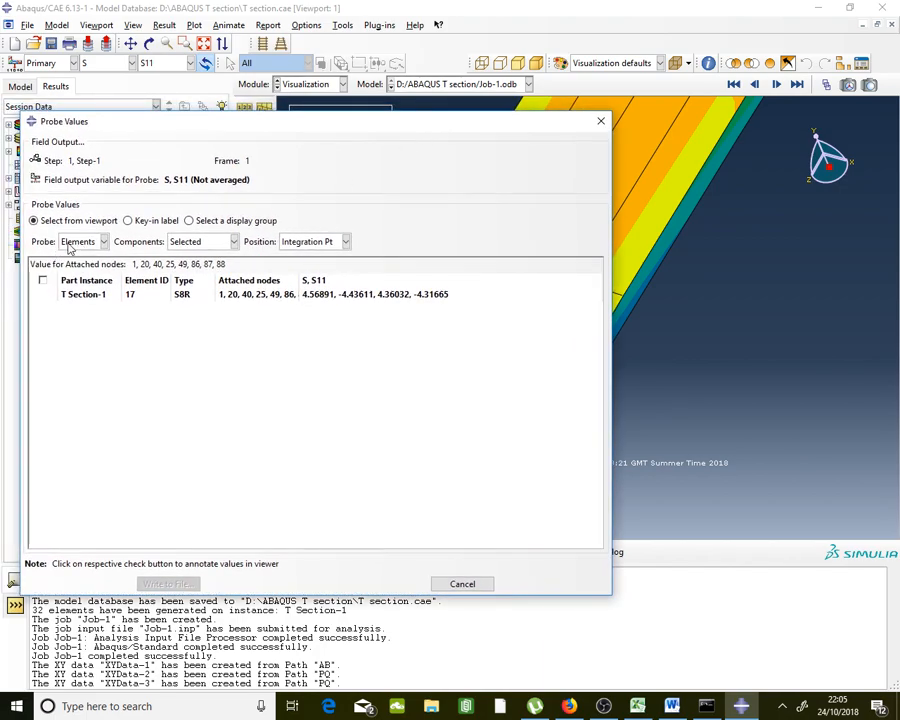
{"action": "left_click", "coordinate": [74, 242]}
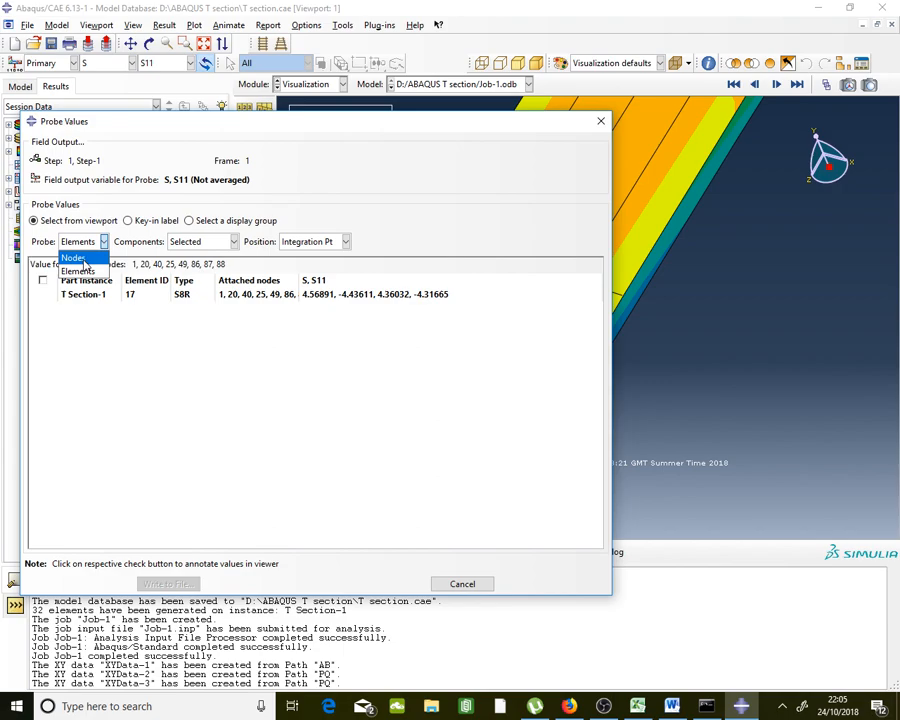
{"action": "left_click", "coordinate": [80, 259]}
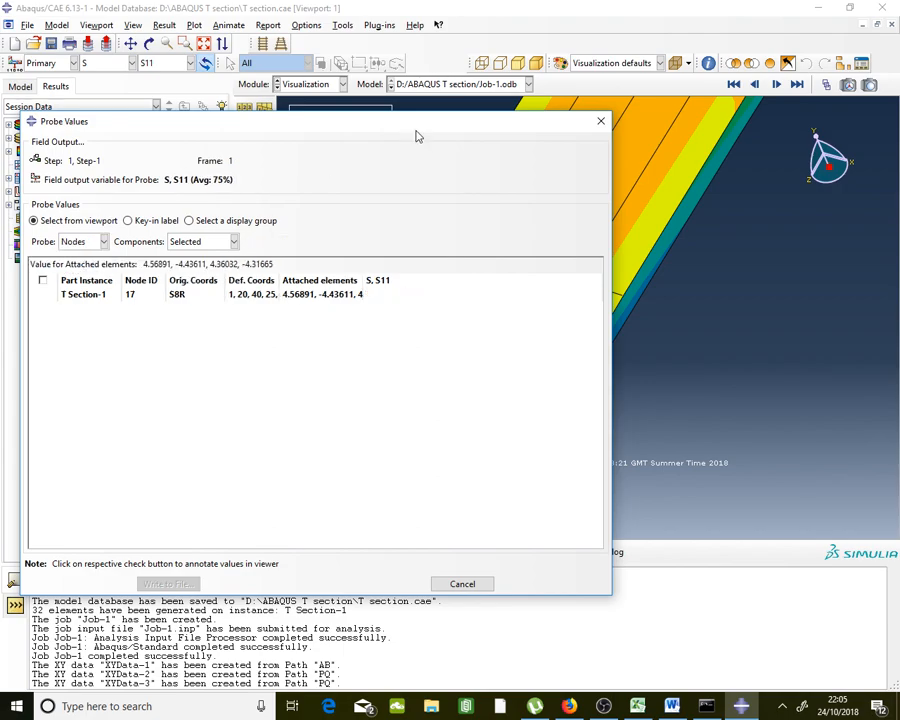
Probe S11 stress at nodes 1 and 19 on the T-section beam, then close the Probe Values readout
{"action": "left_click_drag", "start_coordinate": [420, 133], "coordinate": [369, 99]}
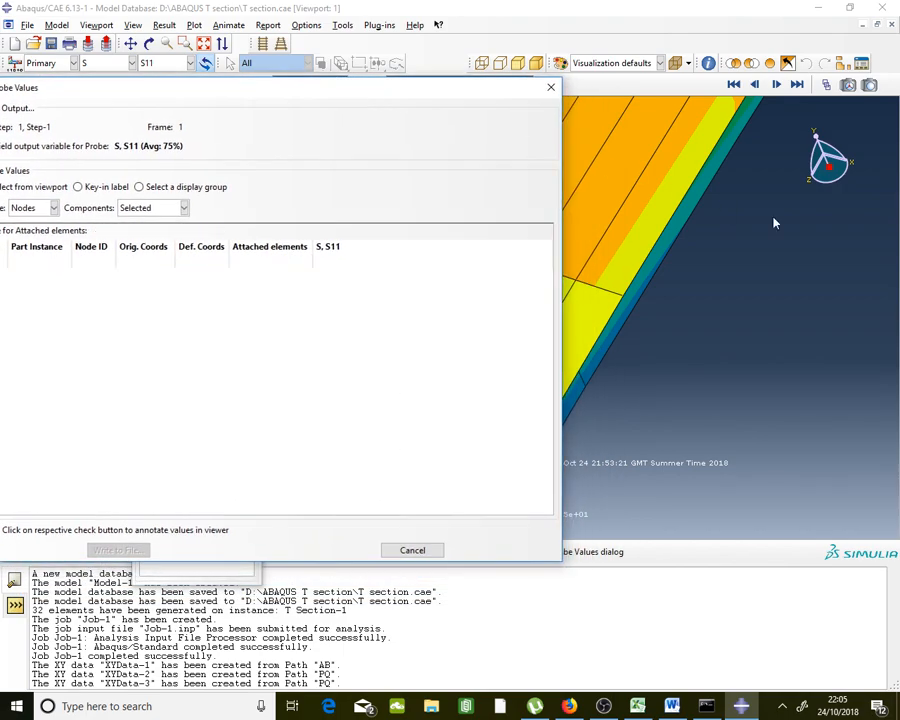
{"action": "scroll", "coordinate": [807, 218], "scroll_direction": "up", "scroll_amount": 2}
{"action": "scroll", "coordinate": [687, 214], "scroll_direction": "down", "scroll_amount": 4}
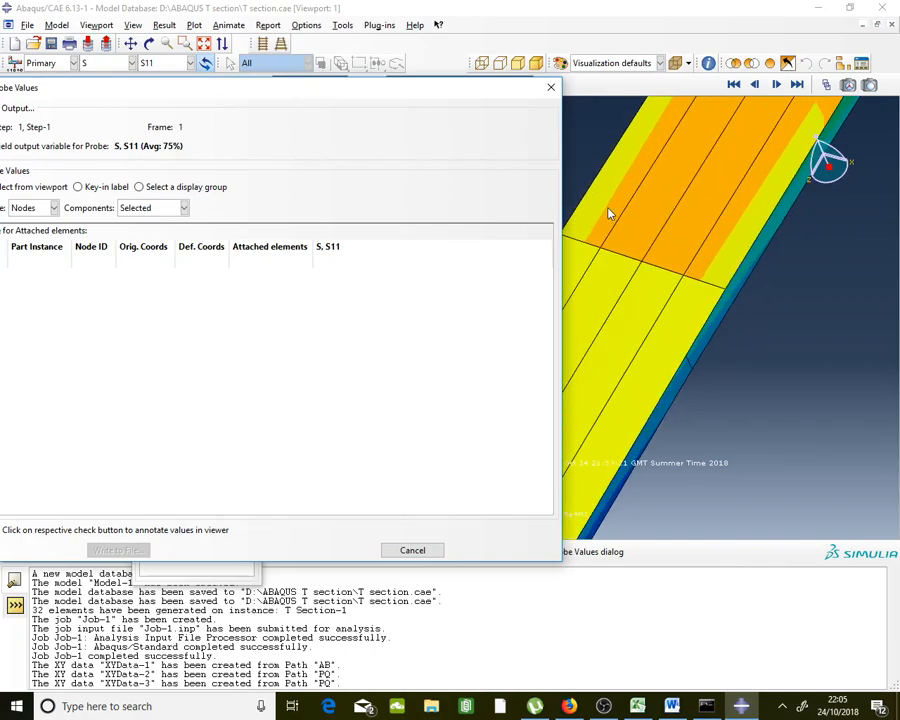
{"action": "mouse_move", "coordinate": [640, 265]}
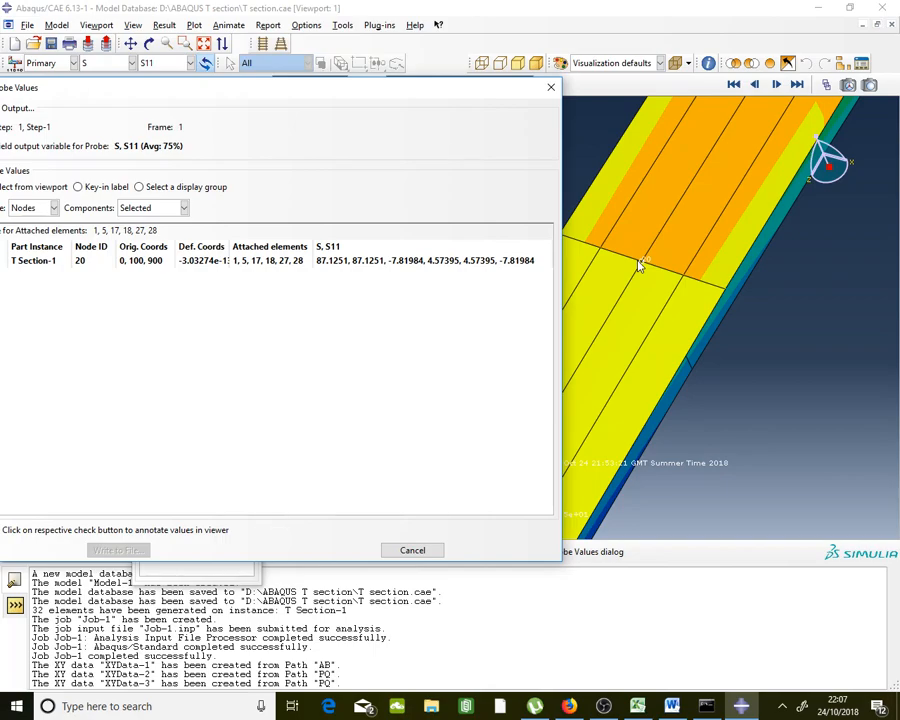
{"action": "scroll", "coordinate": [745, 290], "scroll_direction": "down", "scroll_amount": 2}
{"action": "scroll", "coordinate": [690, 290], "scroll_direction": "down", "scroll_amount": 3}
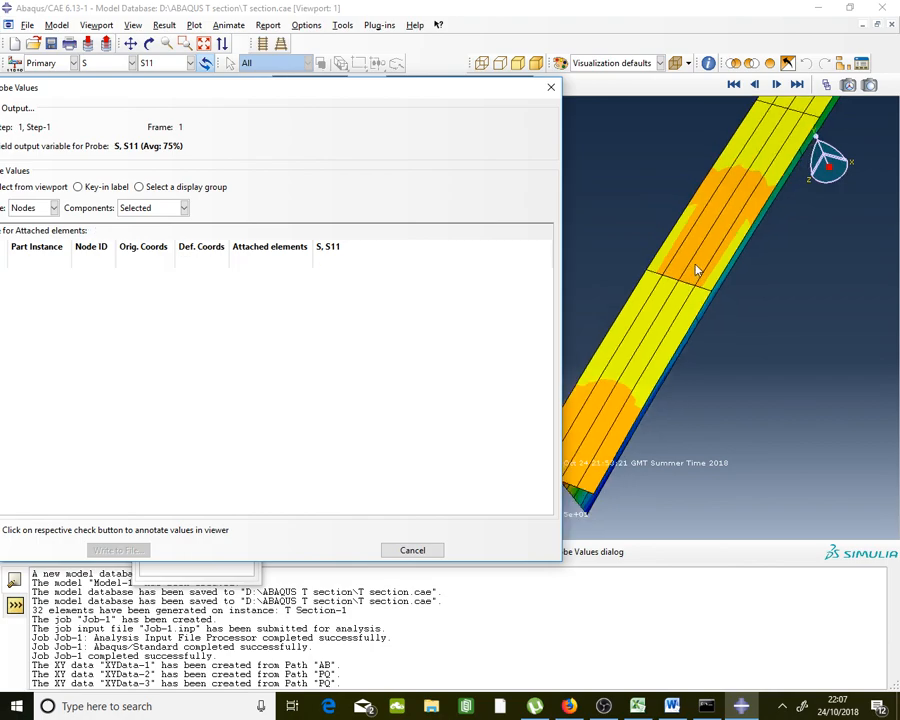
{"action": "scroll", "coordinate": [600, 428], "scroll_direction": "up", "scroll_amount": 4}
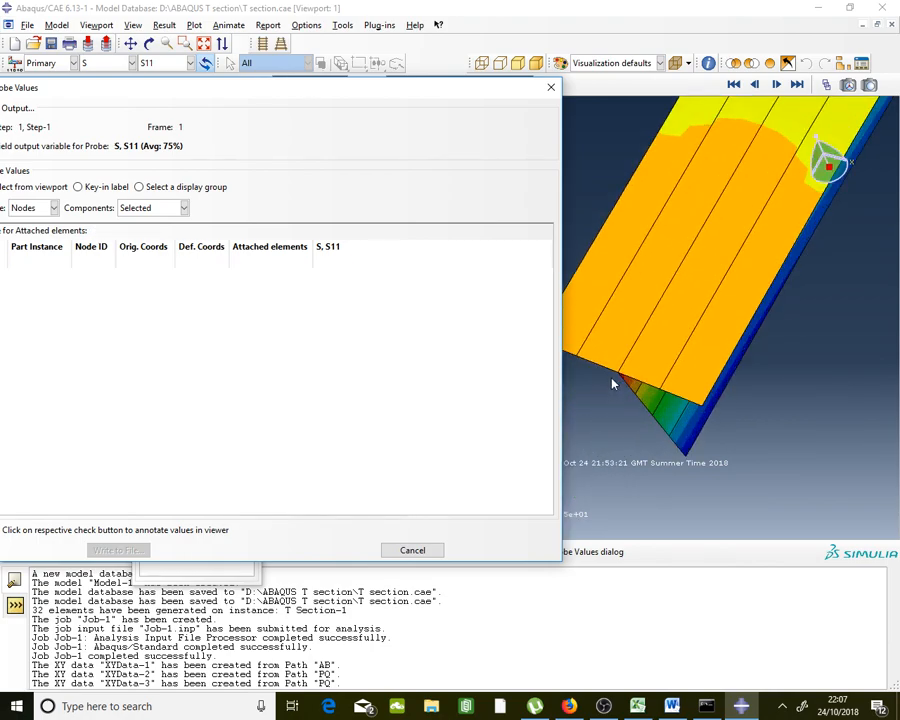
{"action": "mouse_move", "coordinate": [616, 376]}
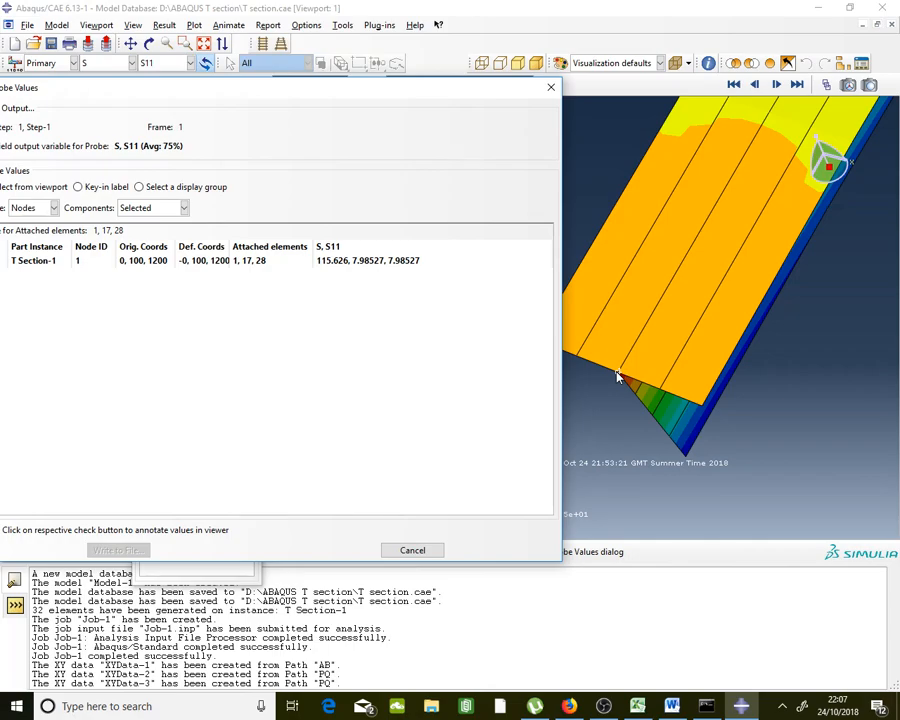
{"action": "scroll", "coordinate": [617, 376], "scroll_direction": "down", "scroll_amount": 5}
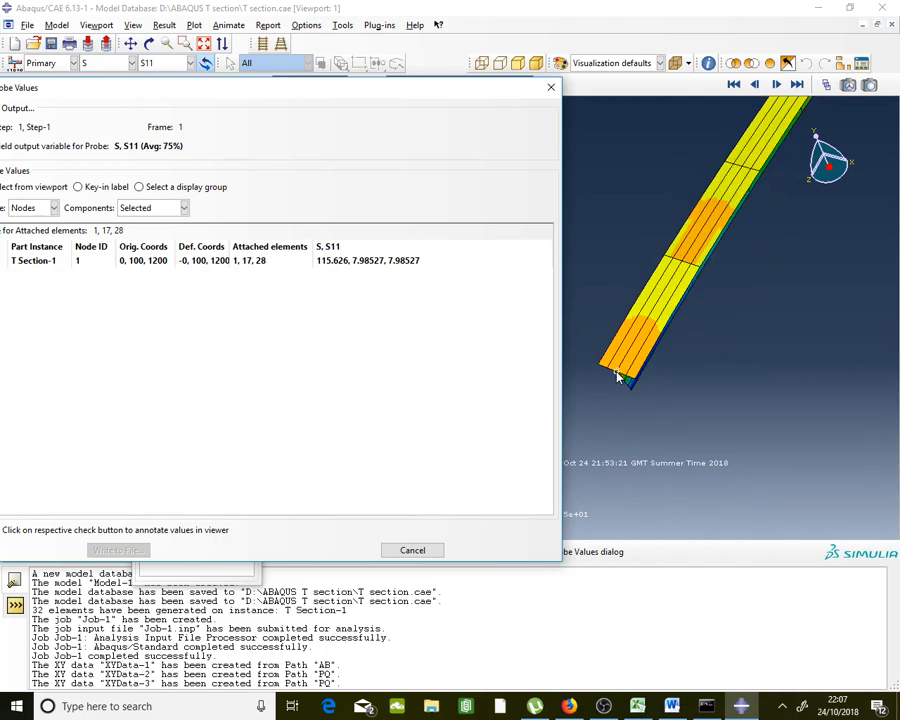
{"action": "scroll", "coordinate": [740, 165], "scroll_direction": "up", "scroll_amount": 8}
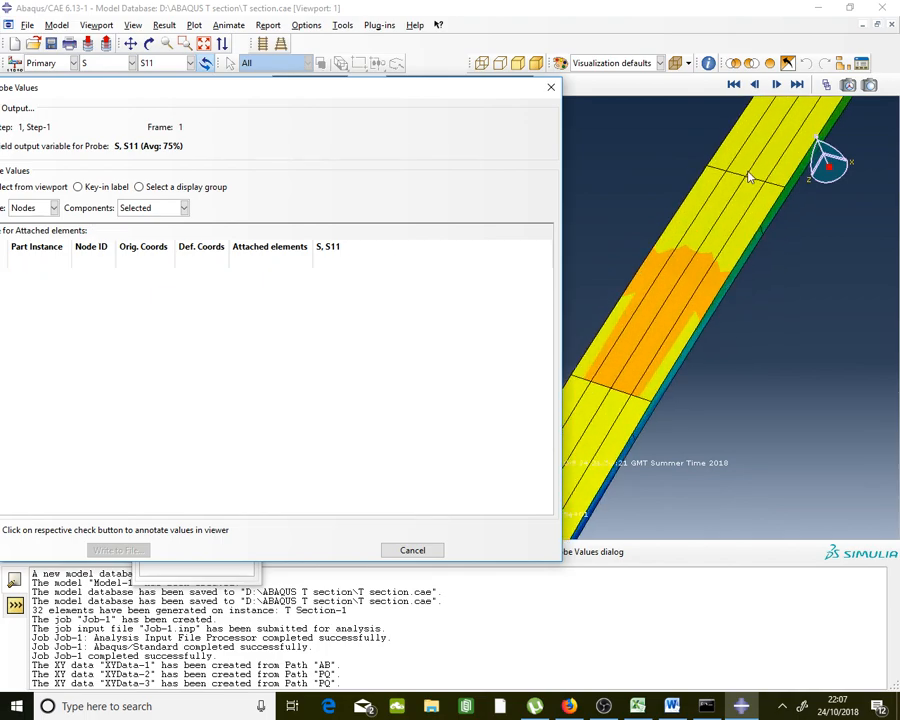
{"action": "scroll", "coordinate": [750, 196], "scroll_direction": "down", "scroll_amount": 1}
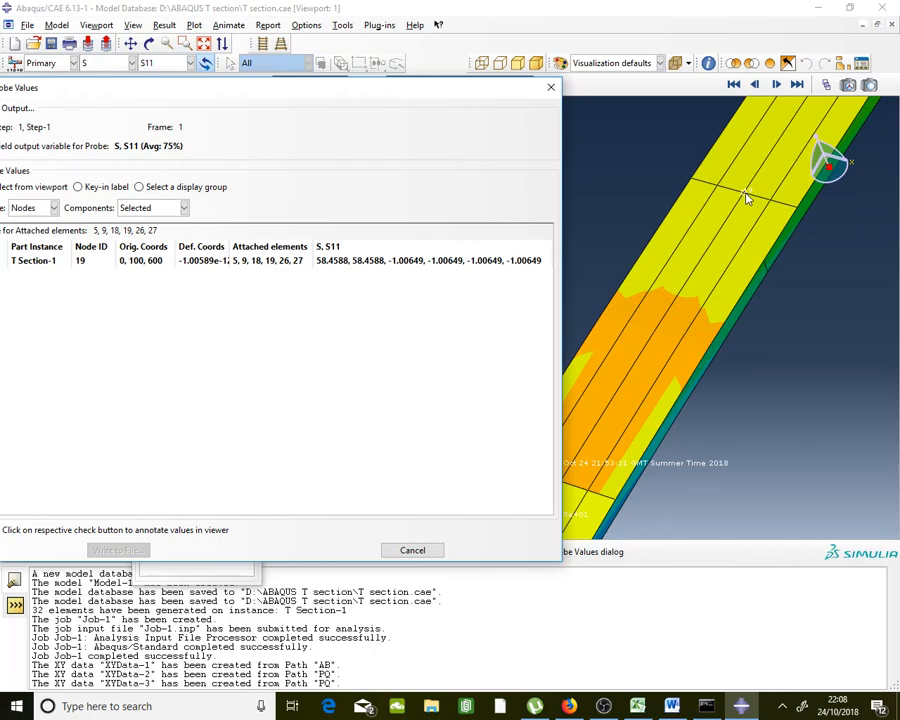
{"action": "left_click", "coordinate": [548, 88]}
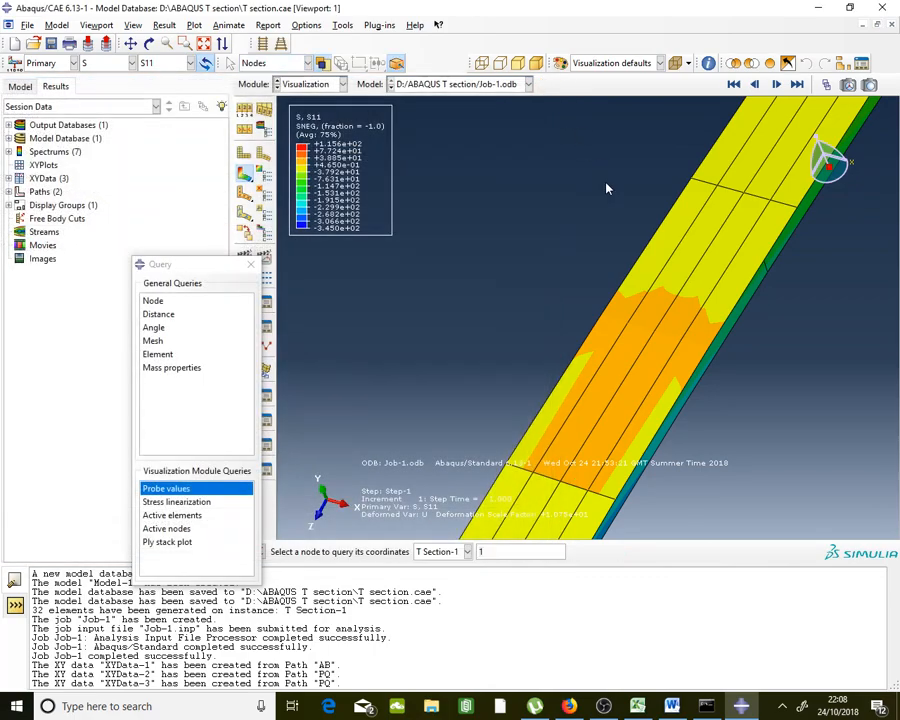
Rotate the beam view and start a new data set in the XY Data Manager
{"action": "left_click", "coordinate": [149, 43]}
{"action": "left_click_drag", "start_coordinate": [496, 203], "coordinate": [654, 287]}
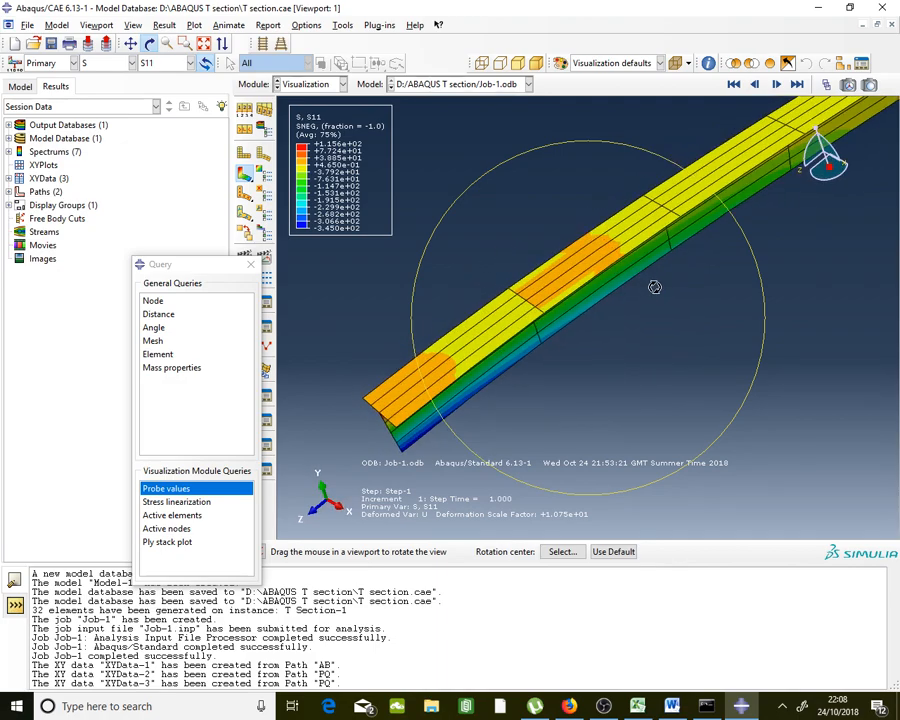
{"action": "key", "text": "Escape"}
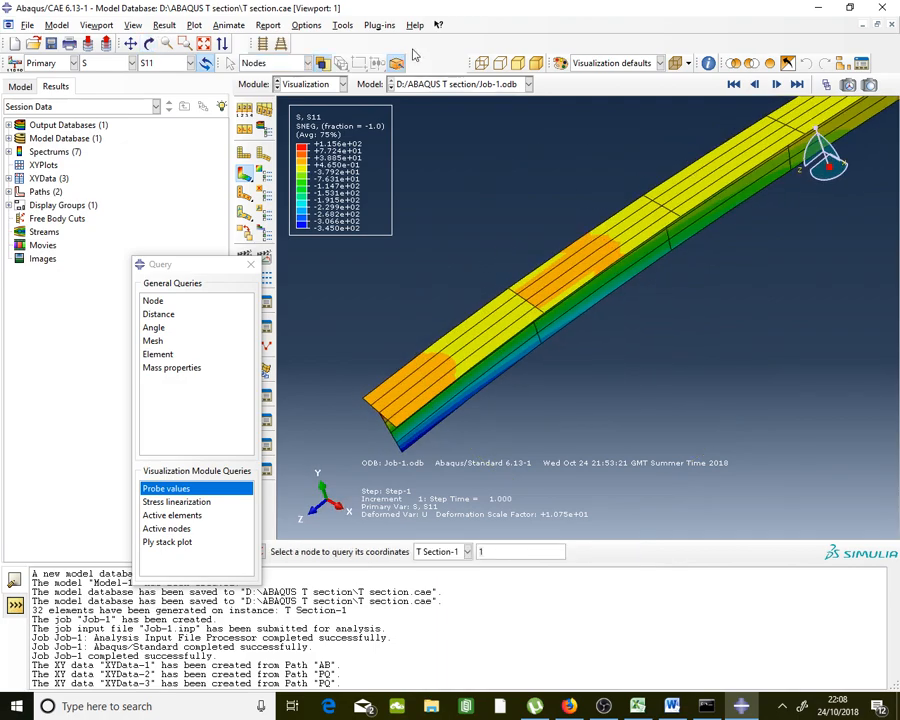
{"action": "left_click", "coordinate": [341, 26]}
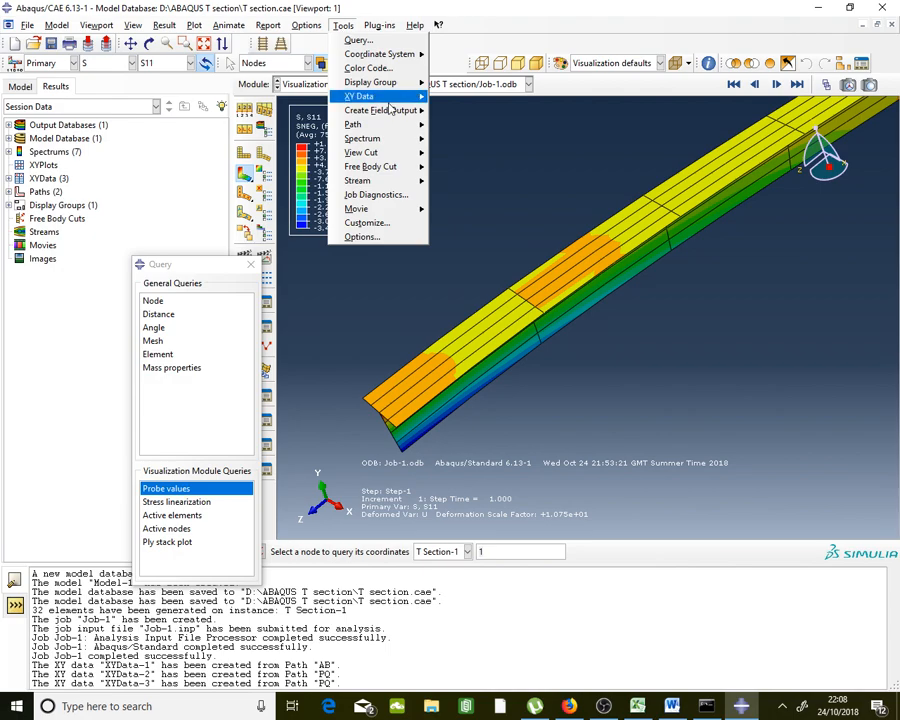
{"action": "mouse_move", "coordinate": [381, 96]}
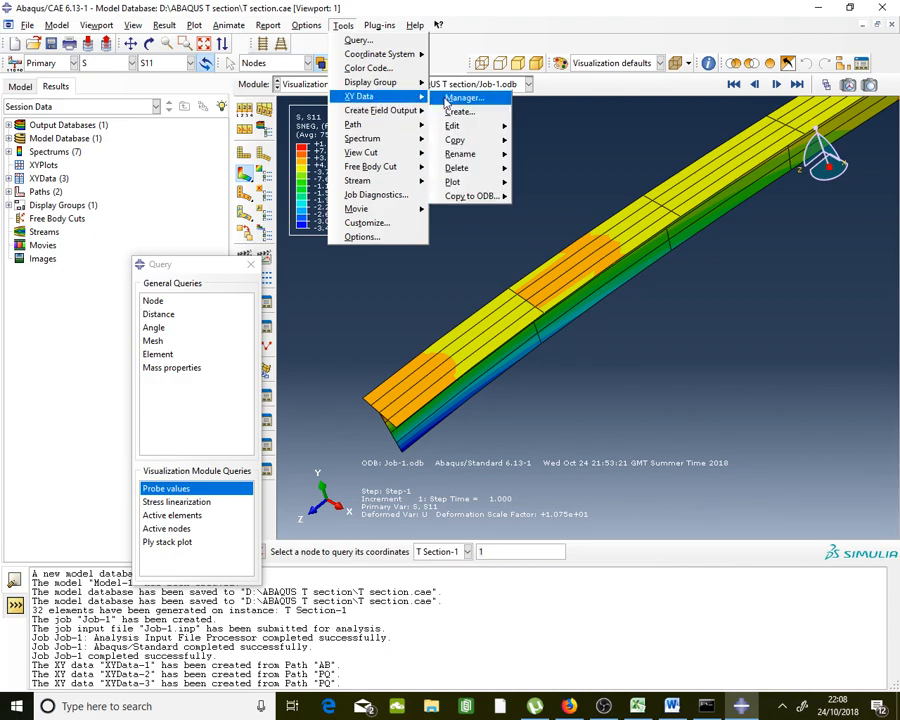
{"action": "left_click", "coordinate": [520, 95]}
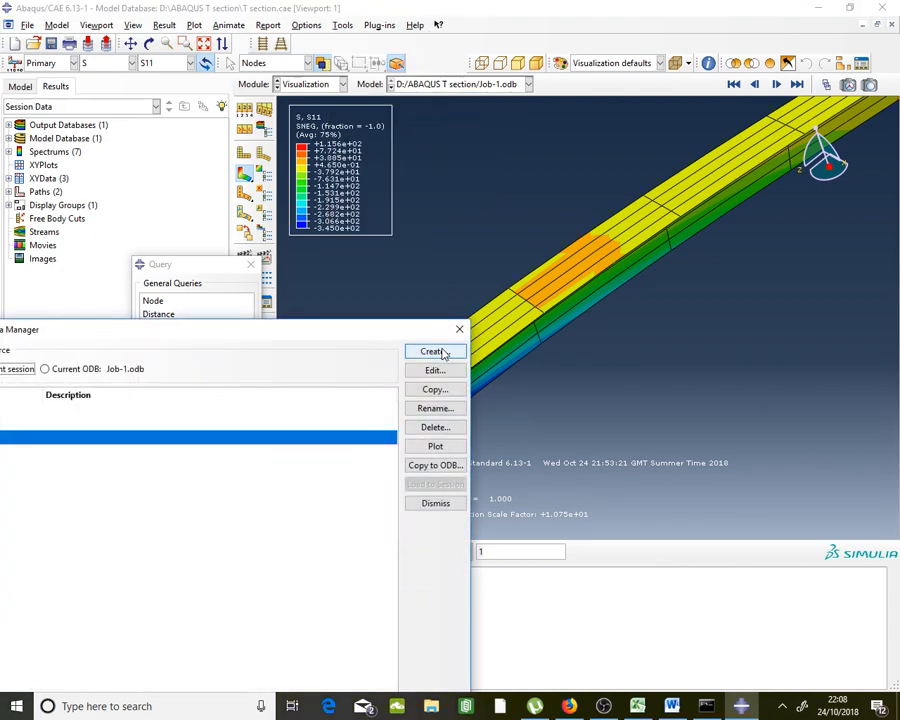
{"action": "left_click", "coordinate": [435, 351]}
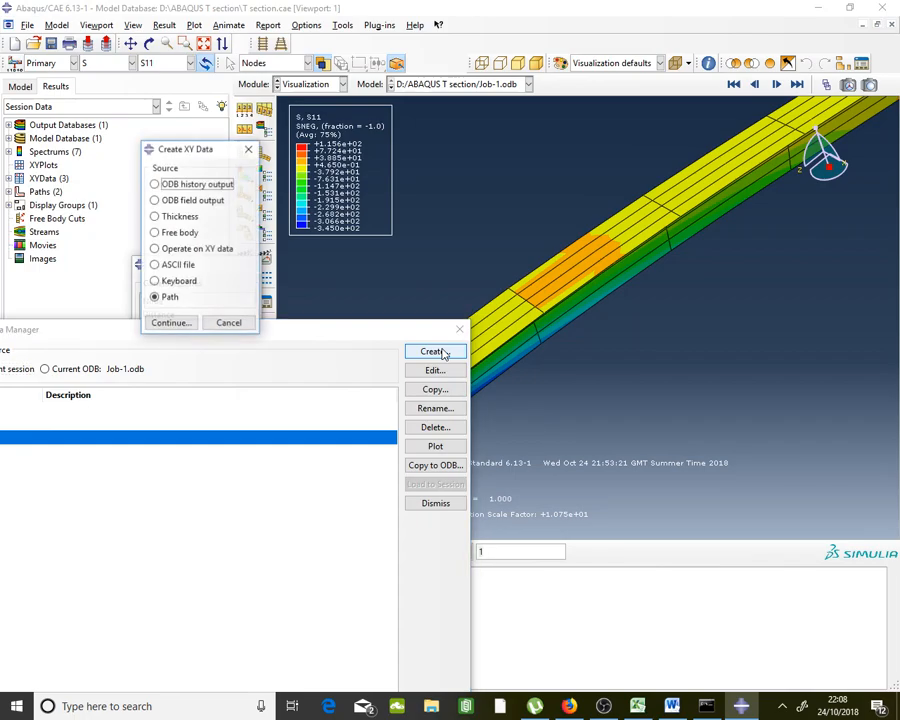
Extract S11 along path AB against Z distance and save it as XYData-4
{"action": "left_click", "coordinate": [171, 323]}
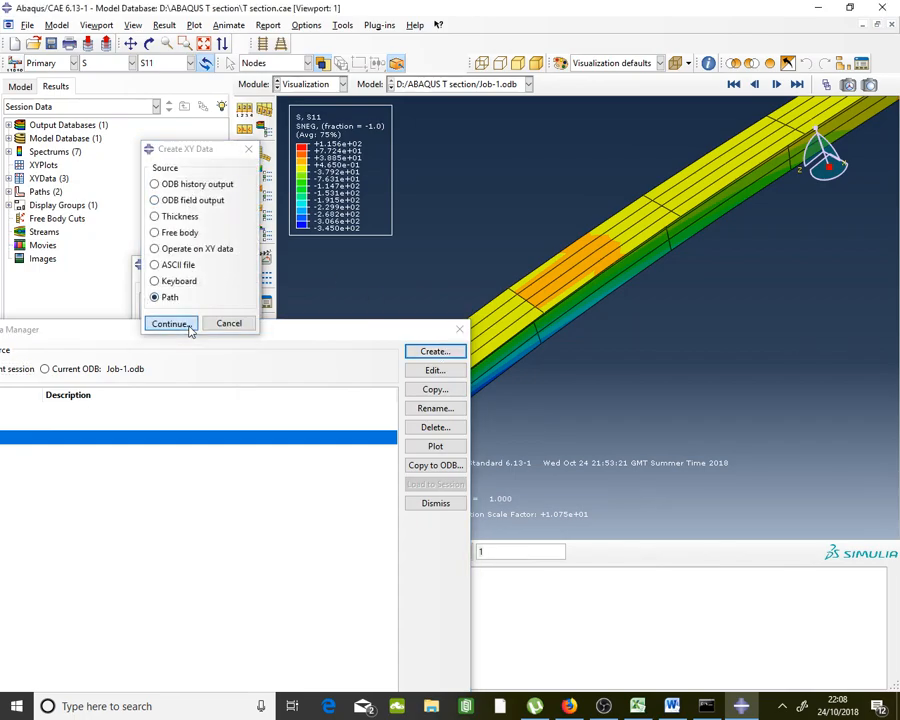
{"action": "left_click", "coordinate": [233, 215]}
{"action": "left_click", "coordinate": [236, 218]}
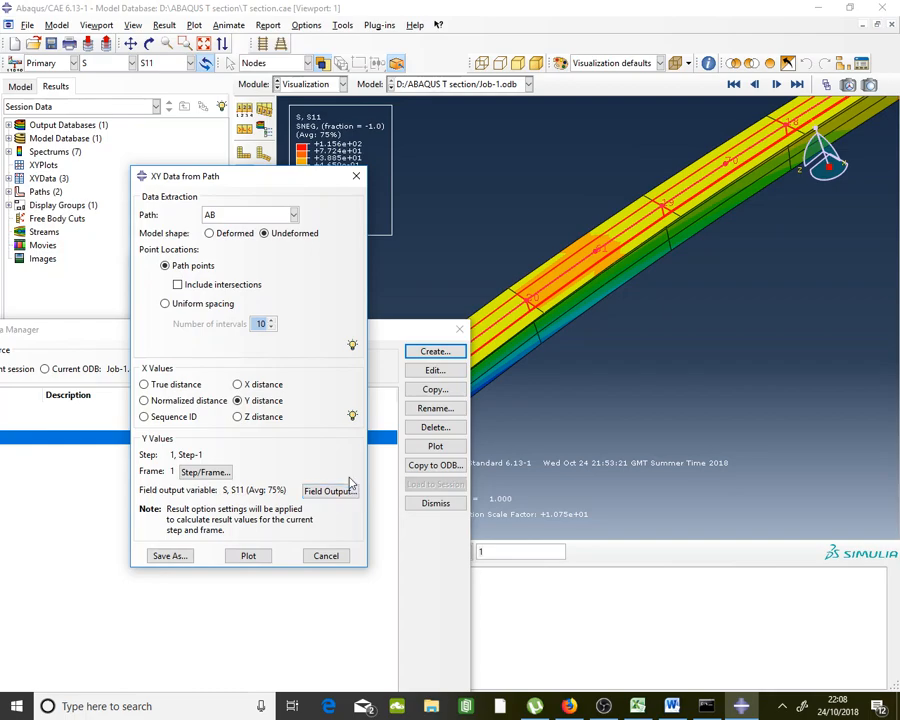
{"action": "left_click", "coordinate": [277, 419]}
{"action": "left_click", "coordinate": [167, 559]}
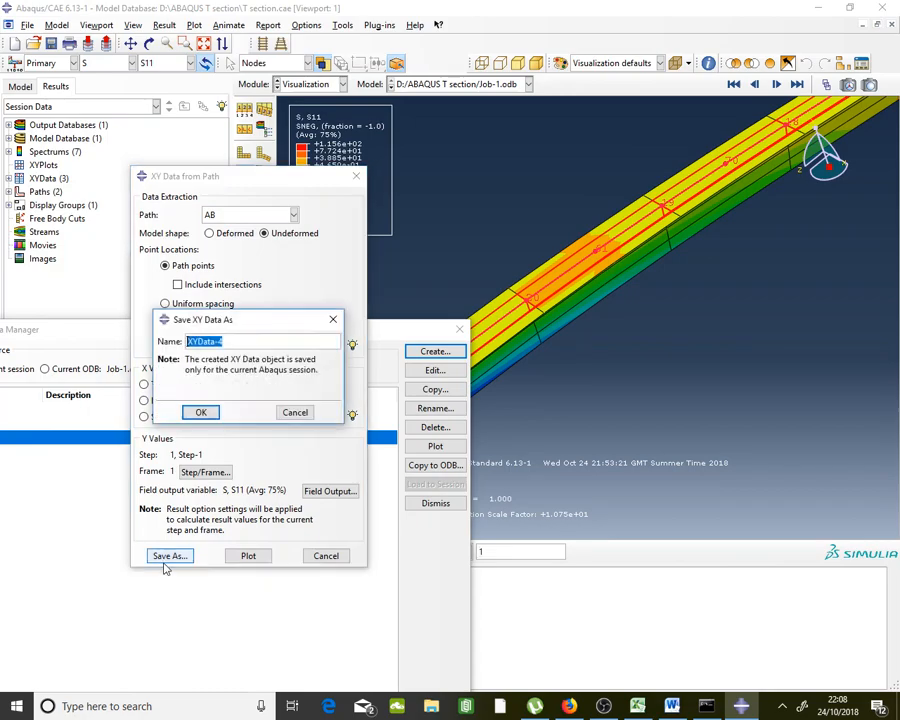
{"action": "left_click", "coordinate": [200, 413]}
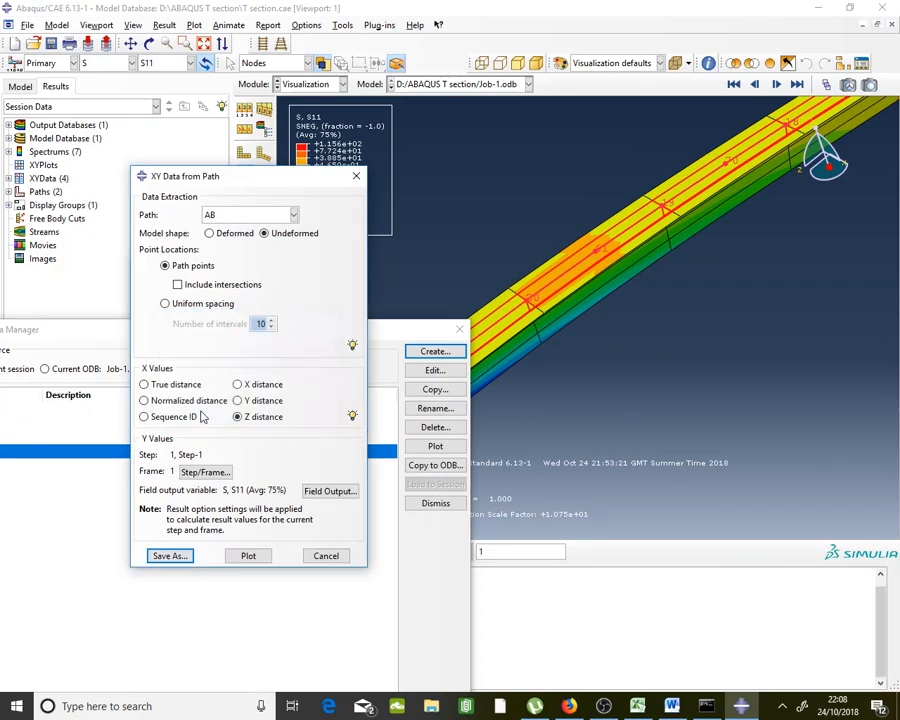
Copy all X–Y values from the XYData-4 table and switch to the Excel results workbook
{"action": "double_click", "coordinate": [108, 460]}
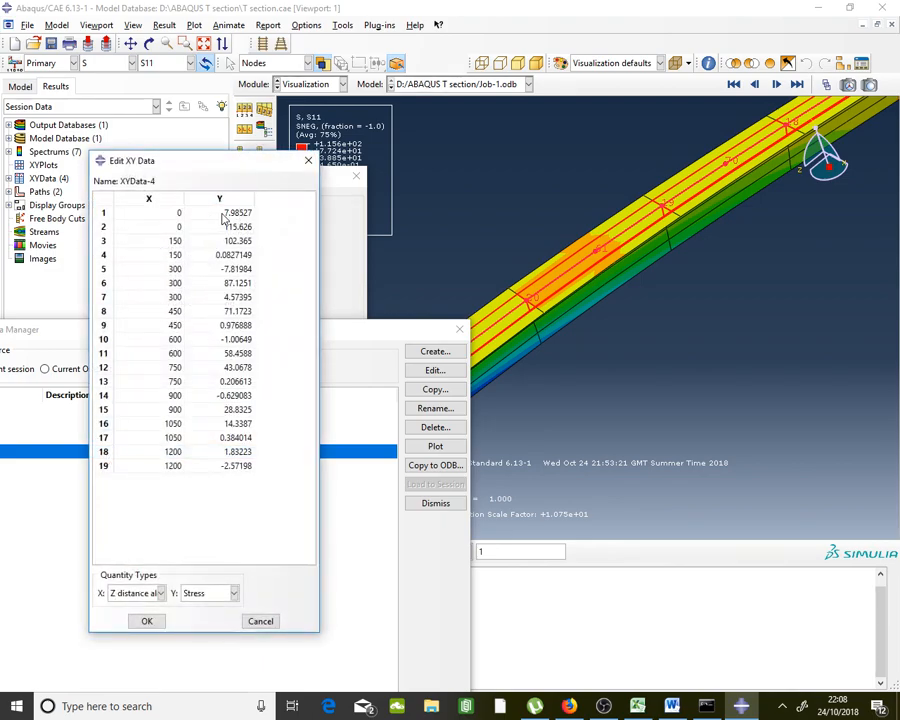
{"action": "left_click_drag", "start_coordinate": [226, 218], "coordinate": [180, 220]}
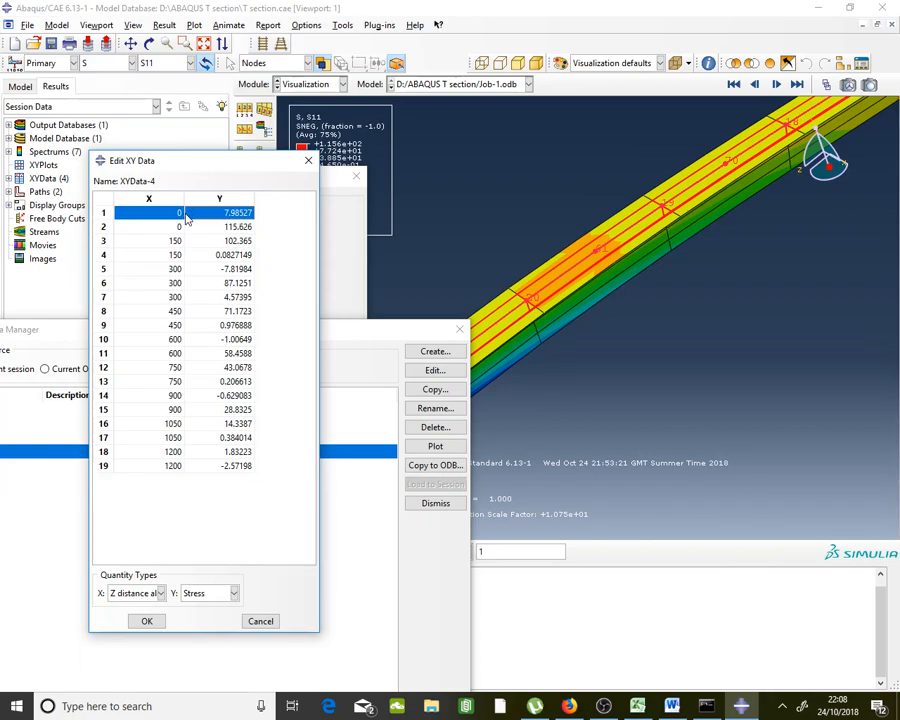
{"action": "left_click_drag", "start_coordinate": [243, 229], "coordinate": [180, 230]}
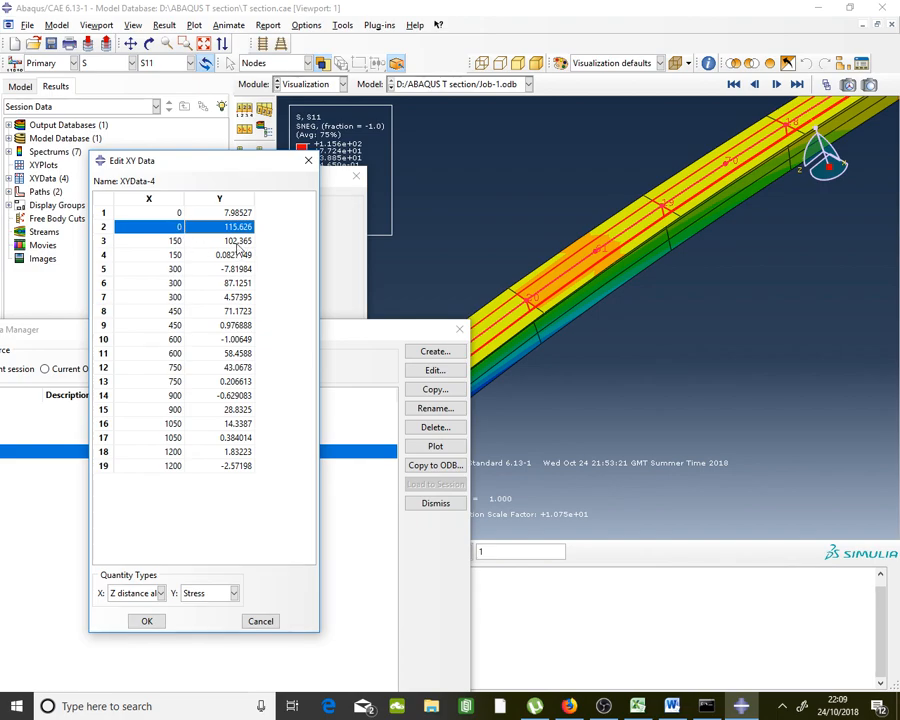
{"action": "double_click", "coordinate": [237, 246]}
{"action": "left_click_drag", "start_coordinate": [237, 246], "coordinate": [162, 327]}
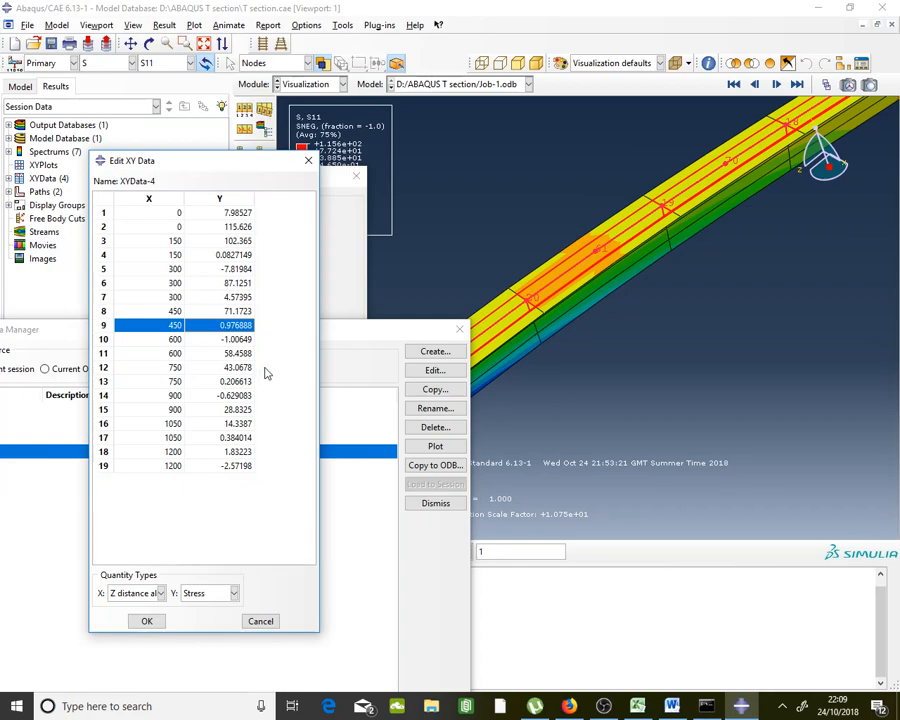
{"action": "left_click_drag", "start_coordinate": [126, 269], "coordinate": [250, 308]}
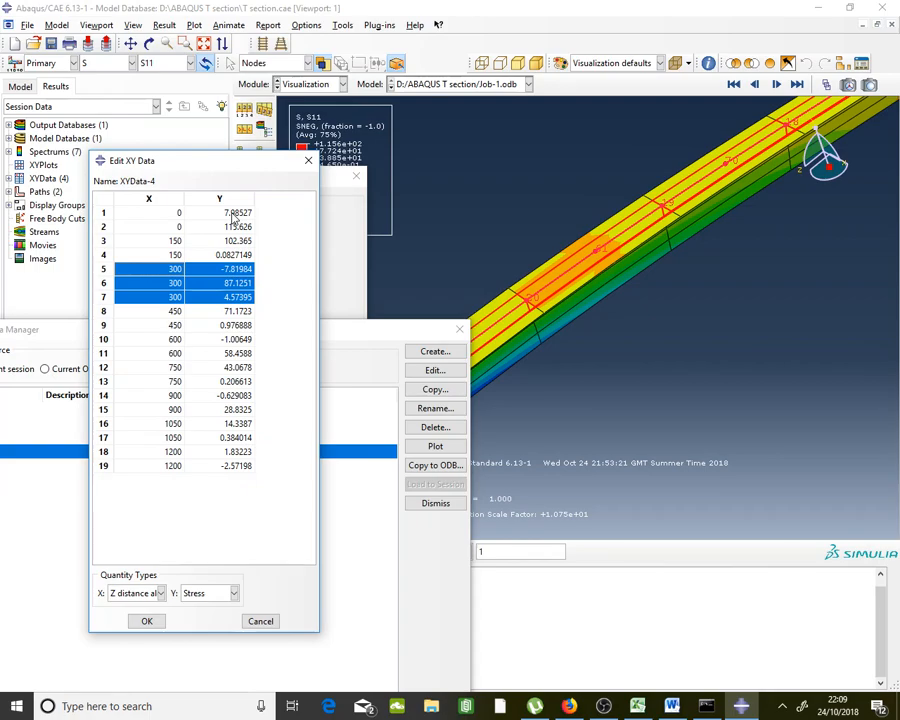
{"action": "left_click_drag", "start_coordinate": [233, 214], "coordinate": [171, 472]}
{"action": "right_click", "coordinate": [170, 469]}
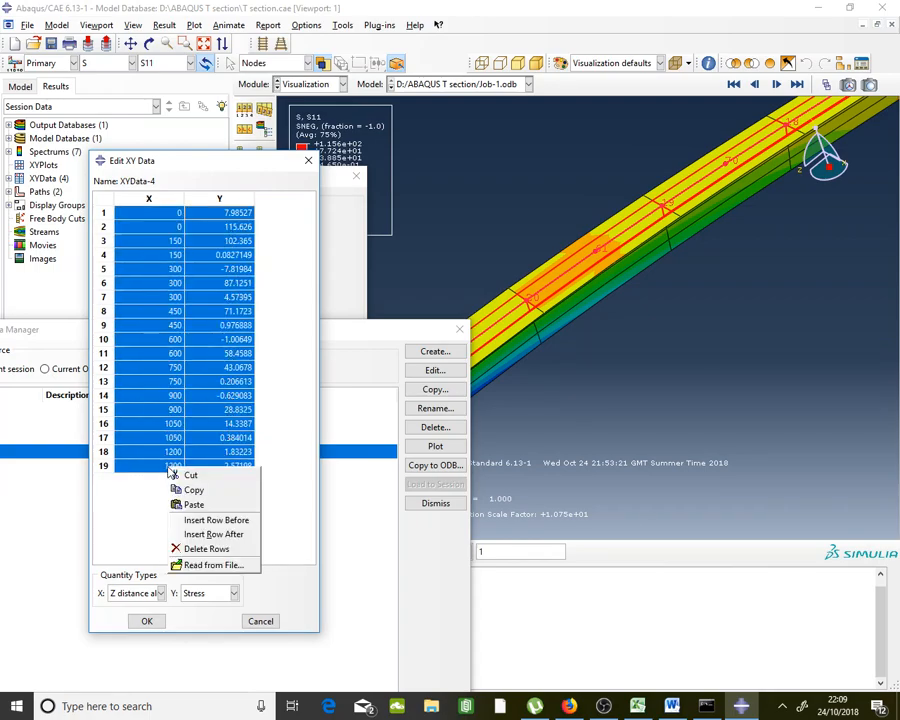
{"action": "left_click", "coordinate": [199, 489]}
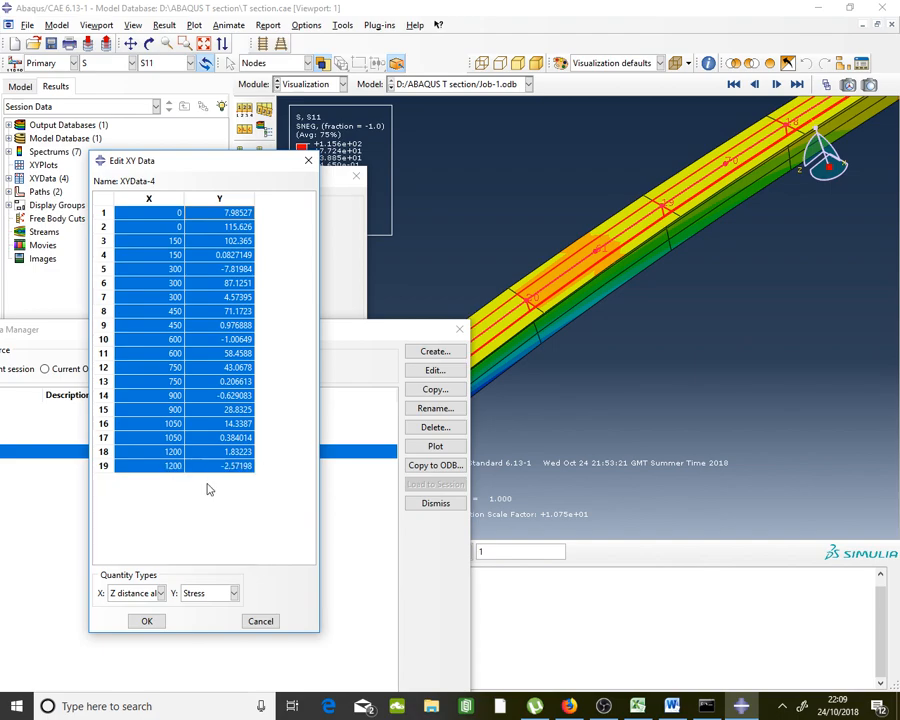
{"action": "left_click", "coordinate": [638, 706]}
{"action": "scroll", "coordinate": [440, 497], "scroll_direction": "down", "scroll_amount": 6}
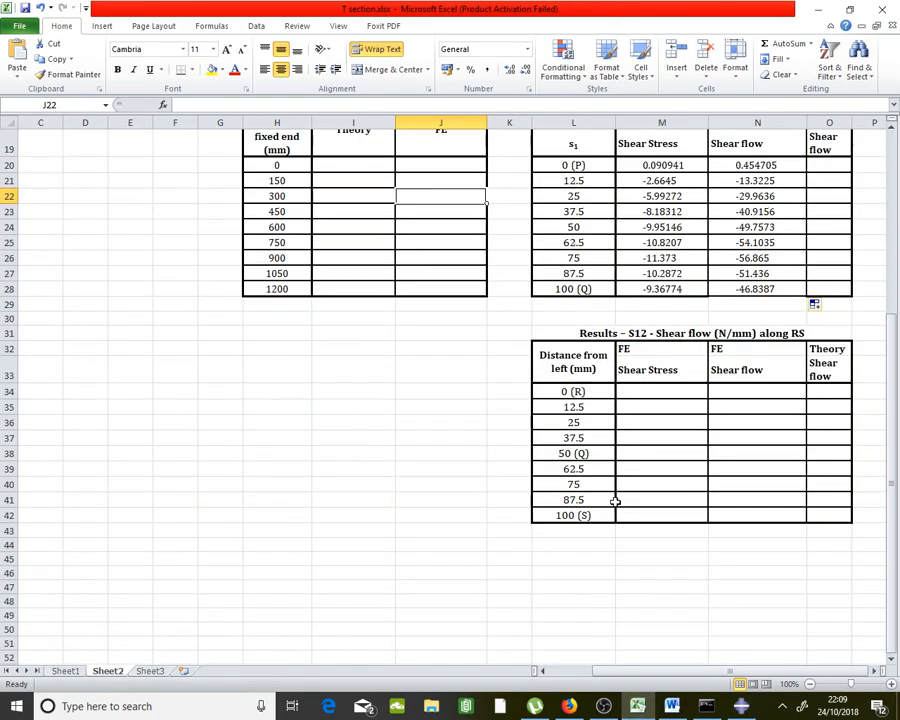
Paste the copied XYData-4 values at F35 keeping source formatting
{"action": "left_click", "coordinate": [178, 408]}
{"action": "right_click", "coordinate": [176, 406]}
{"action": "left_click", "coordinate": [68, 462]}
{"action": "left_click", "coordinate": [361, 434]}
{"action": "scroll", "coordinate": [366, 426], "scroll_direction": "down", "scroll_amount": 2}
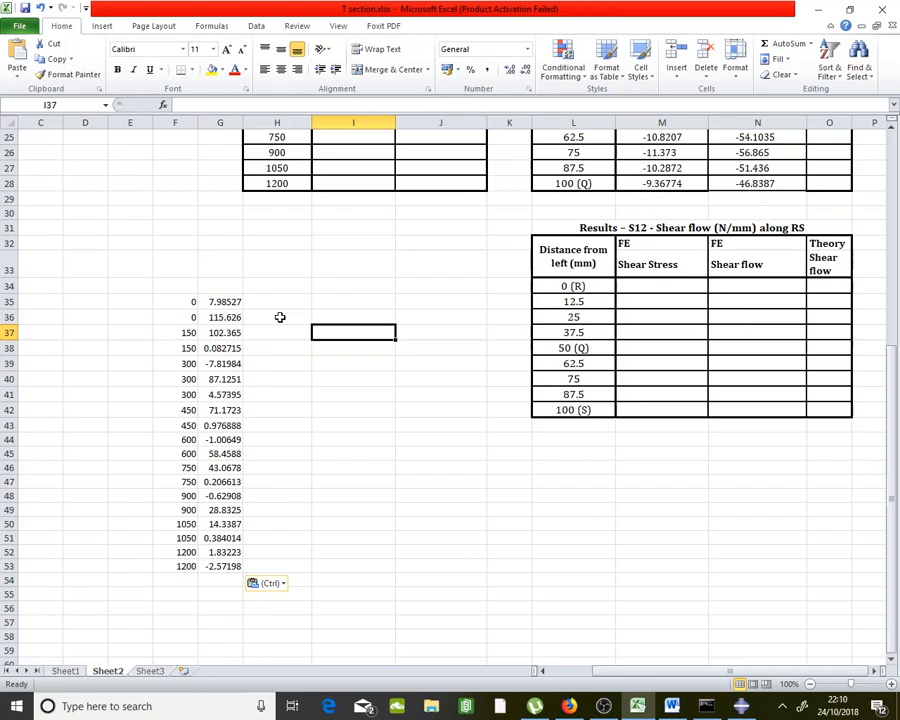
Delete the unneeded pairs, such as 0/7.98527, 150/0.082715, 300/4.57395 and 900/-0.62908
{"action": "left_click_drag", "start_coordinate": [190, 301], "coordinate": [214, 301]}
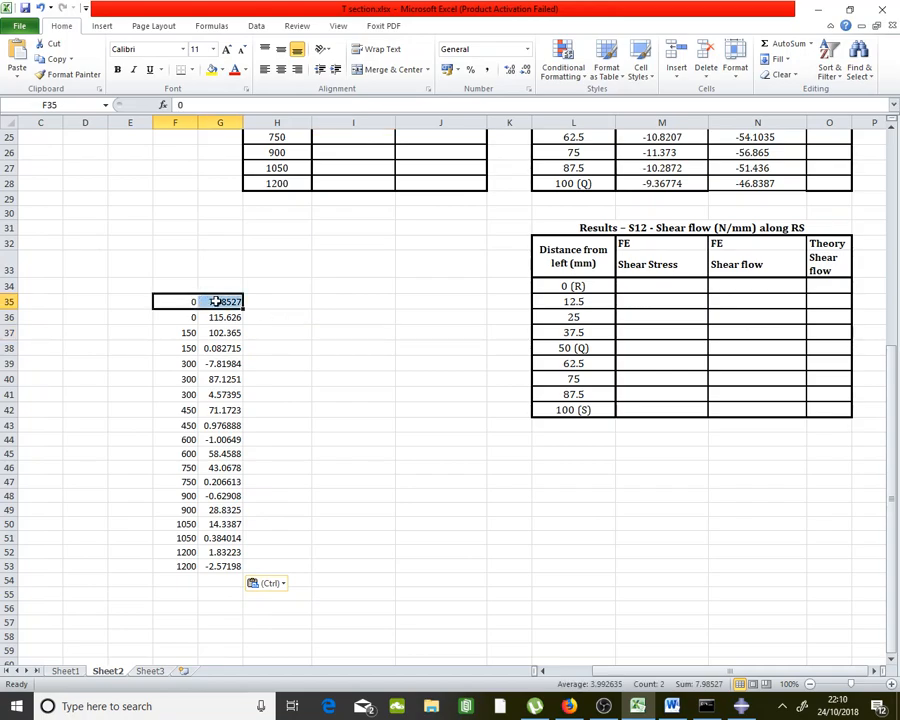
{"action": "key", "text": "Delete"}
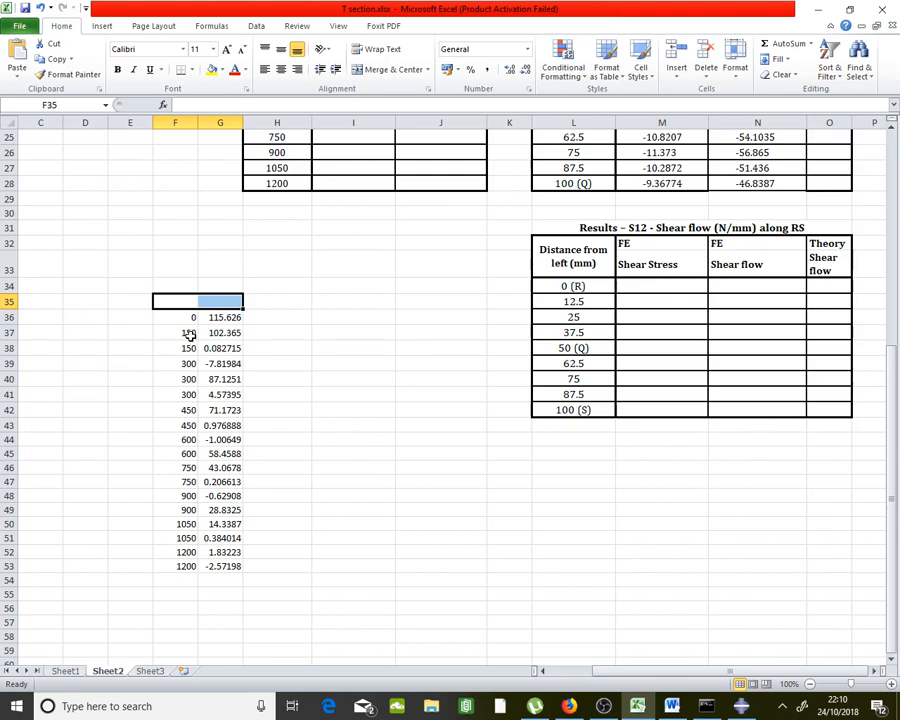
{"action": "left_click_drag", "start_coordinate": [233, 347], "coordinate": [189, 347]}
{"action": "key", "text": "Delete"}
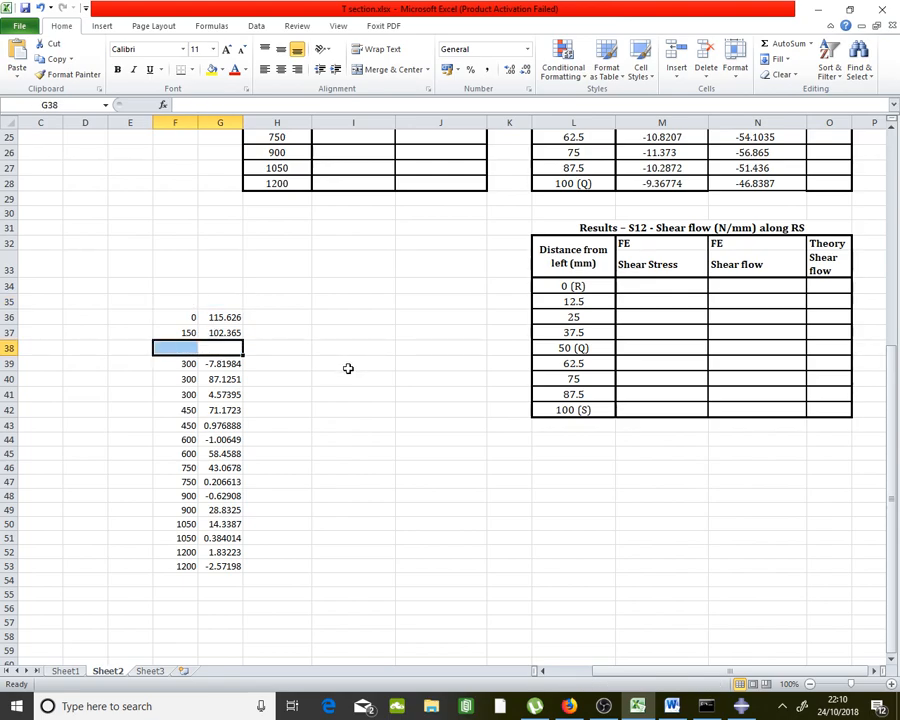
{"action": "left_click", "coordinate": [230, 363]}
{"action": "key", "text": "Delete"}
{"action": "left_click_drag", "start_coordinate": [198, 363], "coordinate": [190, 496]}
{"action": "key", "text": "Delete"}
{"action": "key", "text": "Delete"}
{"action": "key", "text": "Delete"}
{"action": "key", "text": "Delete"}
{"action": "key", "text": "Delete"}
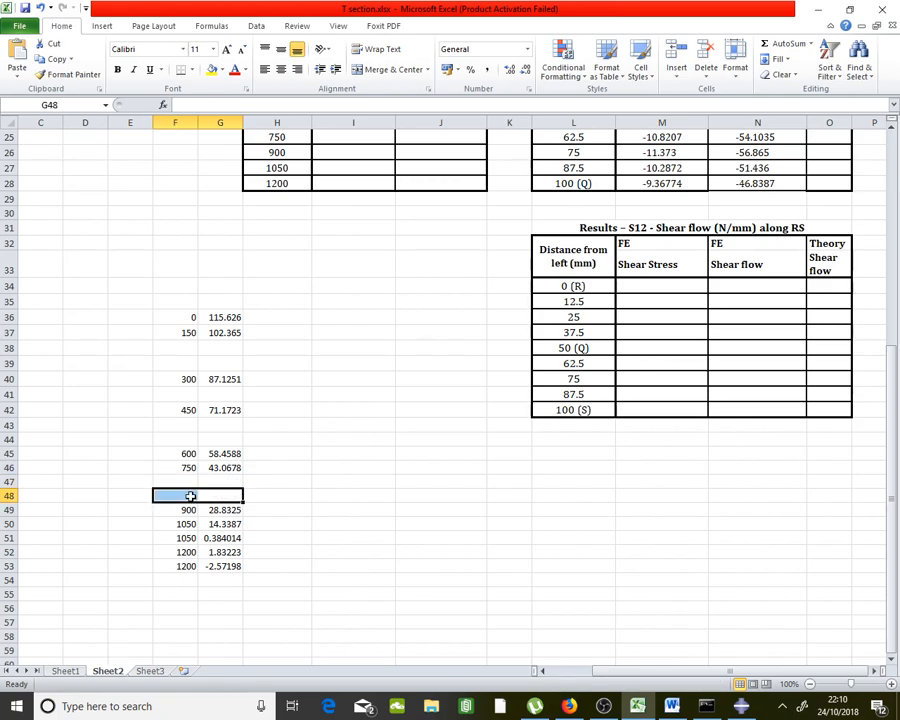
{"action": "left_click_drag", "start_coordinate": [214, 538], "coordinate": [185, 566]}
{"action": "key", "text": "Delete"}
{"action": "key", "text": "Delete"}
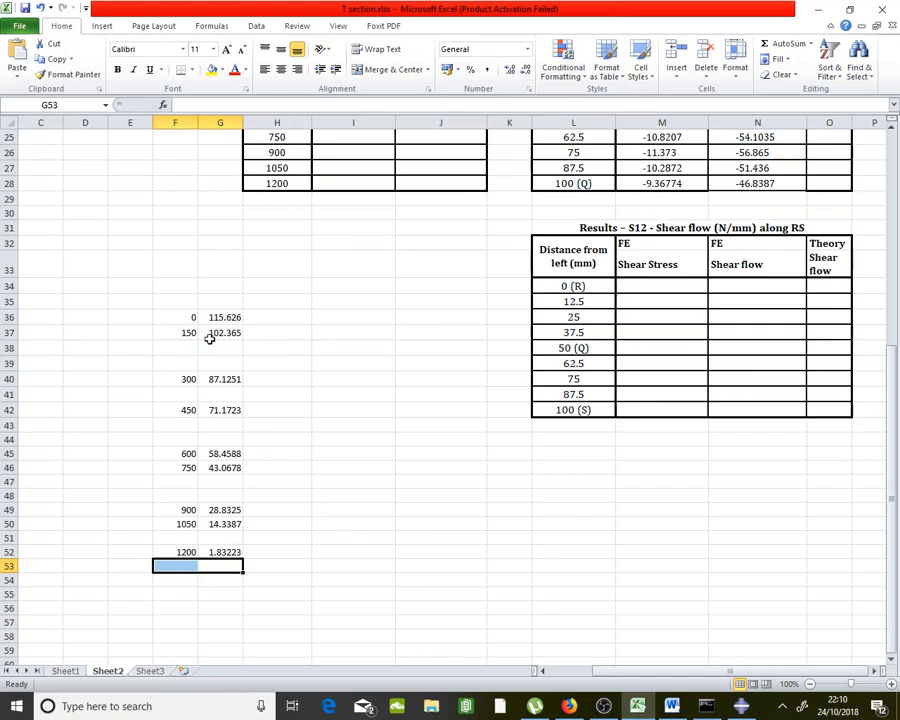
Move the 300, 450, 600, 750 and 1200 rows up into F36:G44 and select G36:G44
{"action": "left_click_drag", "start_coordinate": [187, 379], "coordinate": [211, 350]}
{"action": "left_click_drag", "start_coordinate": [188, 410], "coordinate": [213, 363]}
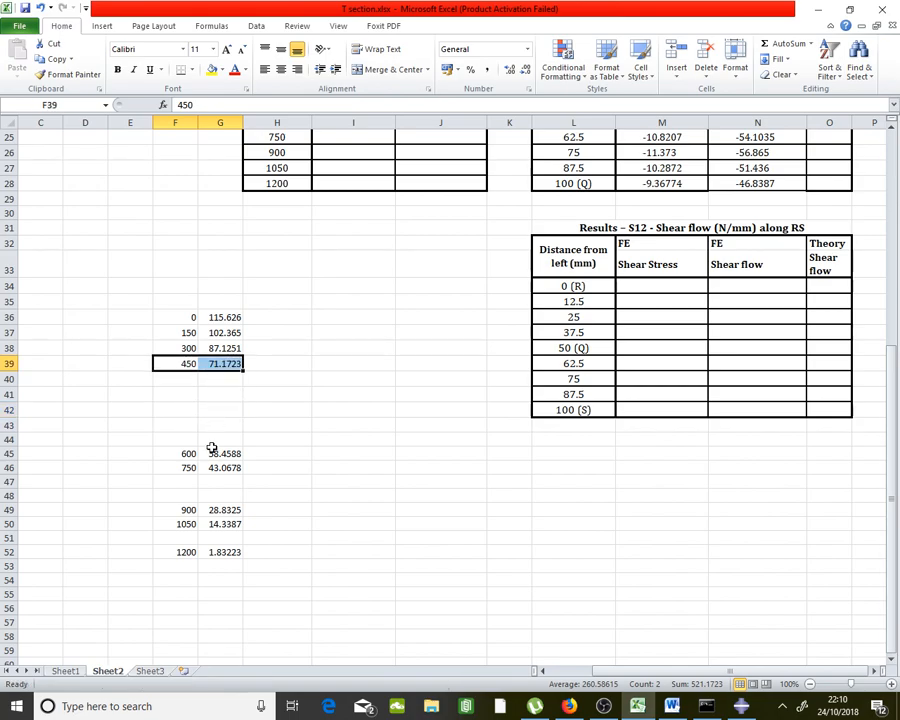
{"action": "left_click_drag", "start_coordinate": [189, 454], "coordinate": [210, 374]}
{"action": "left_click_drag", "start_coordinate": [186, 509], "coordinate": [214, 404]}
{"action": "left_click_drag", "start_coordinate": [186, 552], "coordinate": [226, 444]}
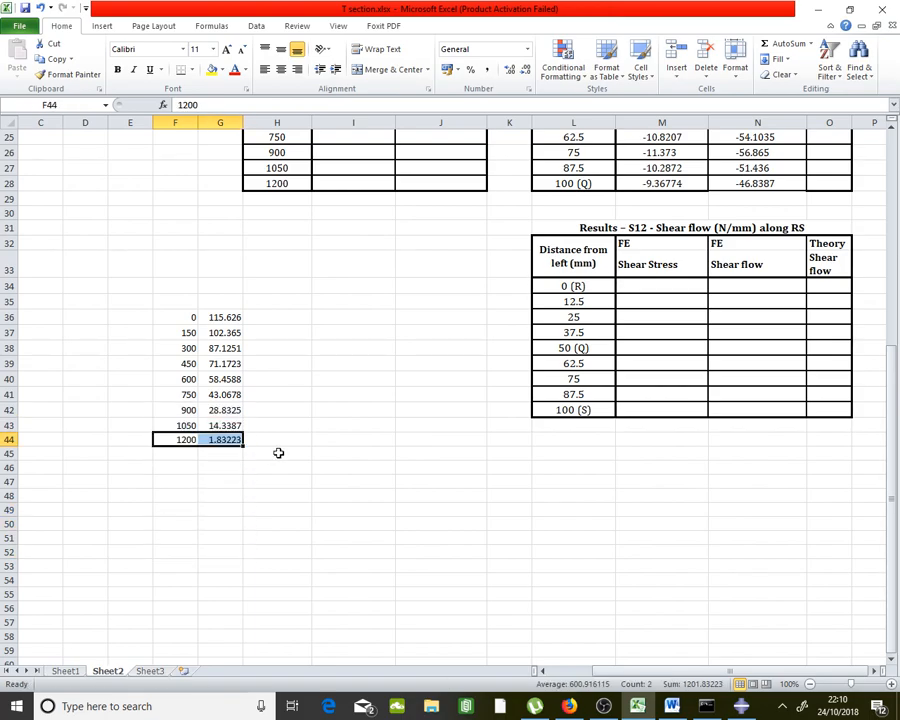
{"action": "left_click", "coordinate": [279, 452]}
{"action": "left_click_drag", "start_coordinate": [233, 317], "coordinate": [232, 437]}
{"action": "right_click", "coordinate": [232, 437]}
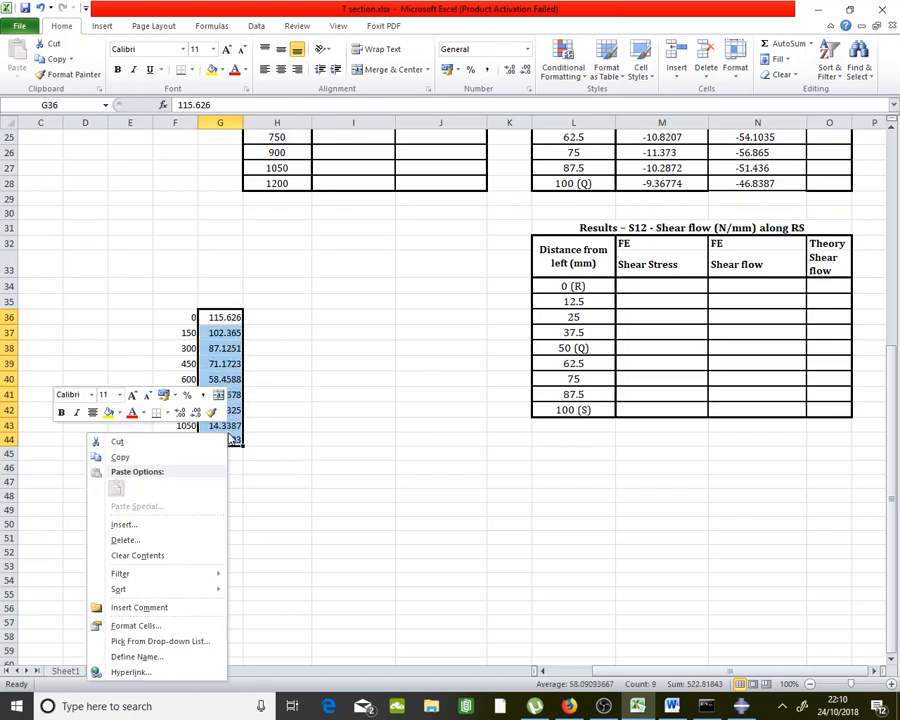
Copy the nine stress values and paste them as values into J20 of the AB table
{"action": "left_click", "coordinate": [181, 457]}
{"action": "scroll", "coordinate": [455, 418], "scroll_direction": "up", "scroll_amount": 7}
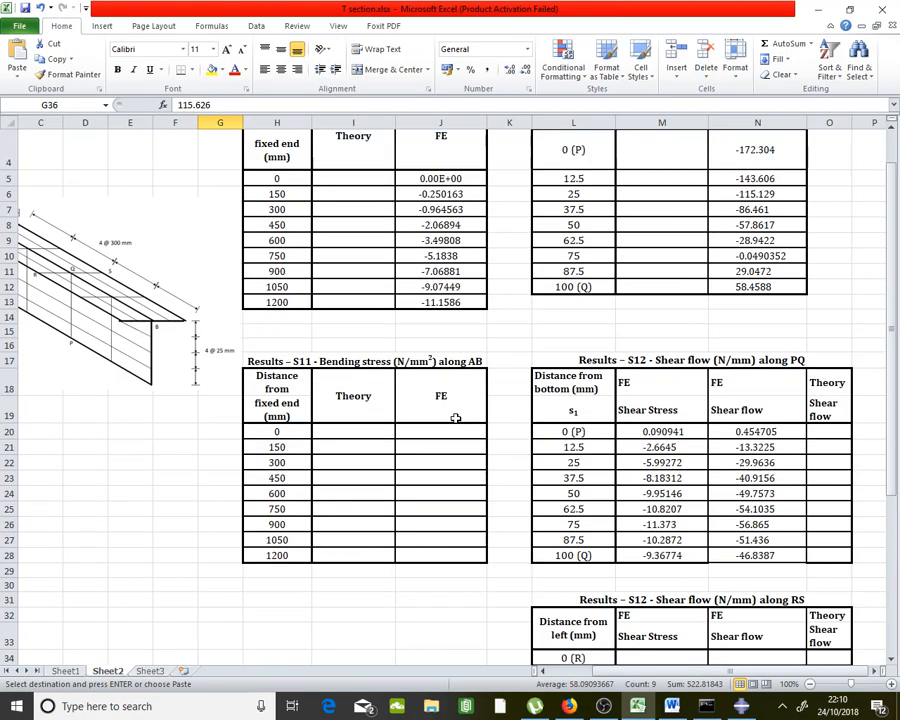
{"action": "scroll", "coordinate": [455, 418], "scroll_direction": "down", "scroll_amount": 2}
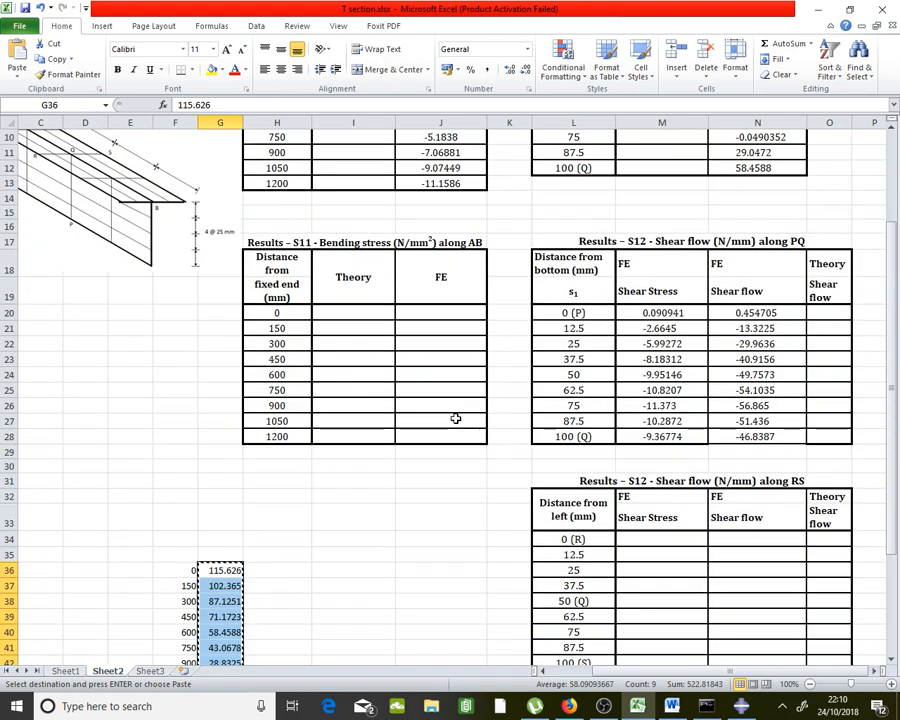
{"action": "left_click", "coordinate": [463, 313]}
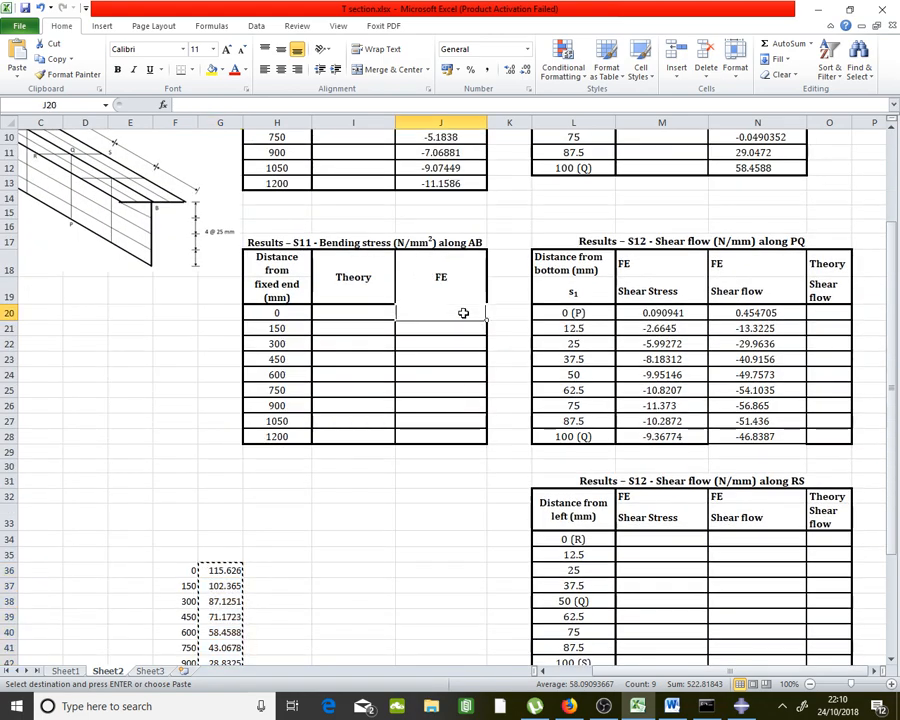
{"action": "right_click", "coordinate": [463, 313]}
{"action": "left_click", "coordinate": [367, 368]}
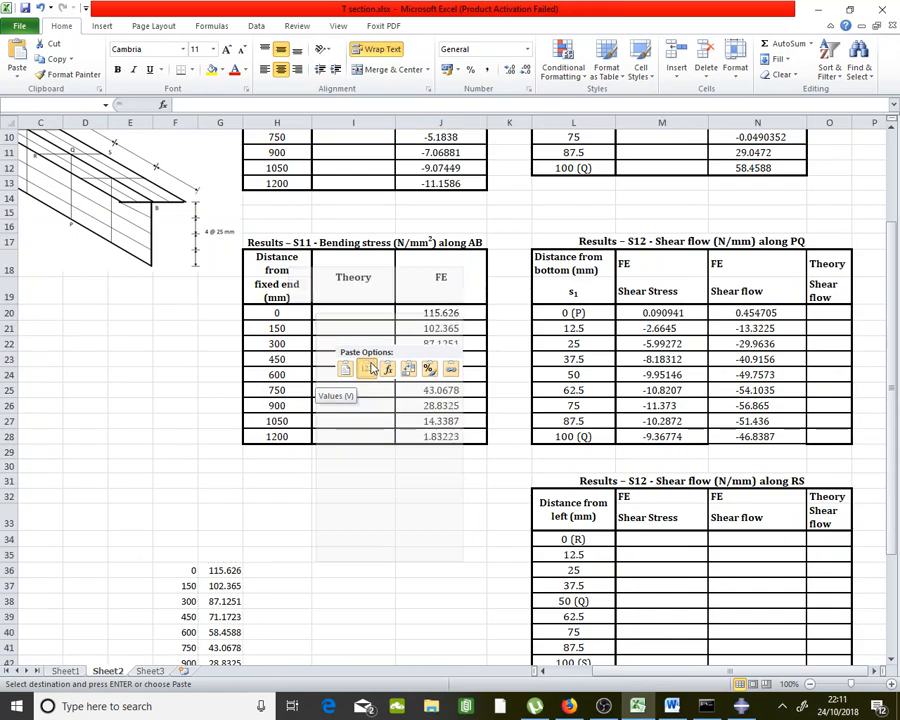
{"action": "left_click", "coordinate": [470, 467]}
Review the S11 bending-stress table headings and the RS shear flow table
{"action": "scroll", "coordinate": [478, 485], "scroll_direction": "down", "scroll_amount": 3}
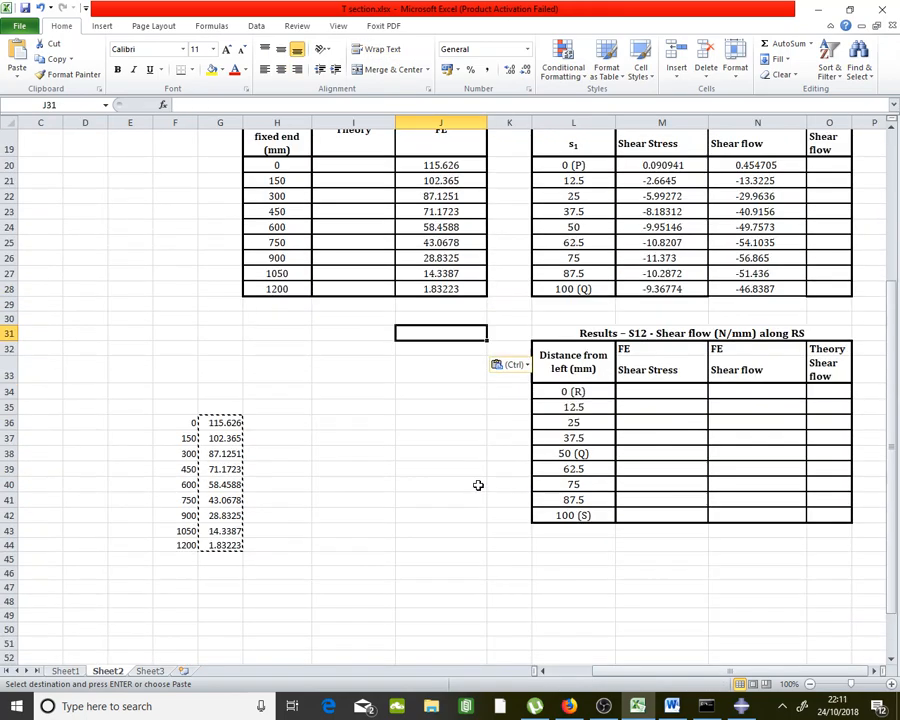
{"action": "scroll", "coordinate": [478, 485], "scroll_direction": "up", "scroll_amount": 2}
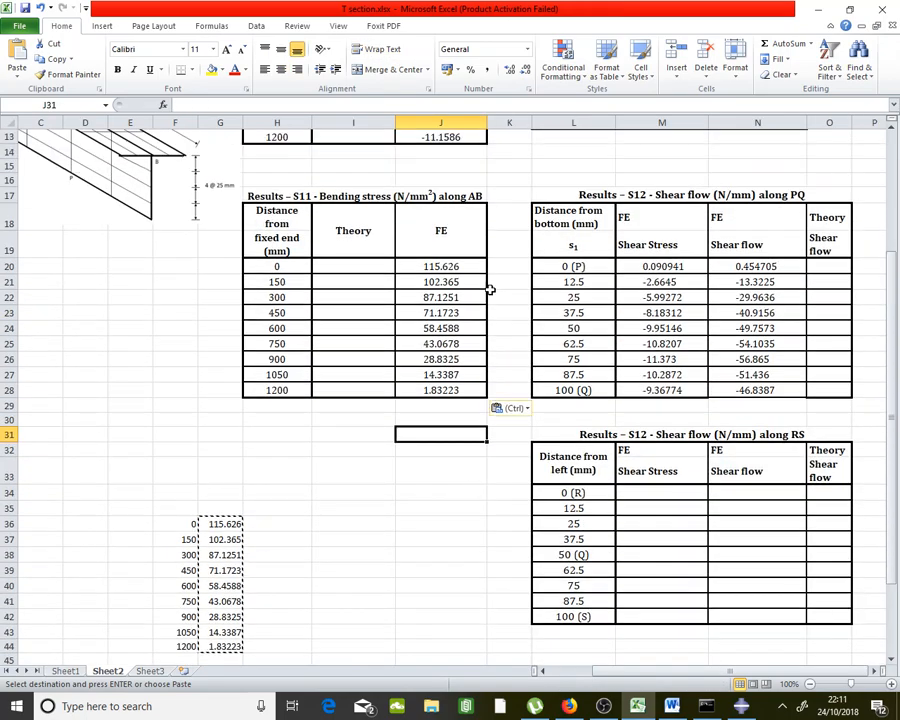
{"action": "left_click", "coordinate": [306, 196]}
{"action": "scroll", "coordinate": [322, 210], "scroll_direction": "up", "scroll_amount": 2}
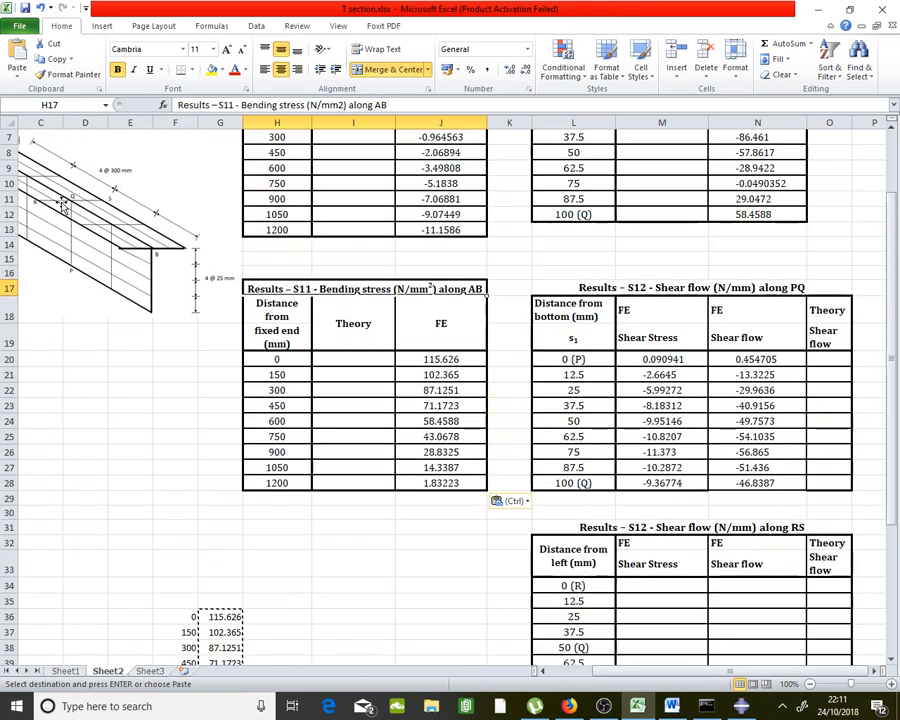
{"action": "left_click", "coordinate": [373, 316]}
{"action": "left_click_drag", "start_coordinate": [375, 288], "coordinate": [376, 497]}
{"action": "left_click", "coordinate": [386, 570]}
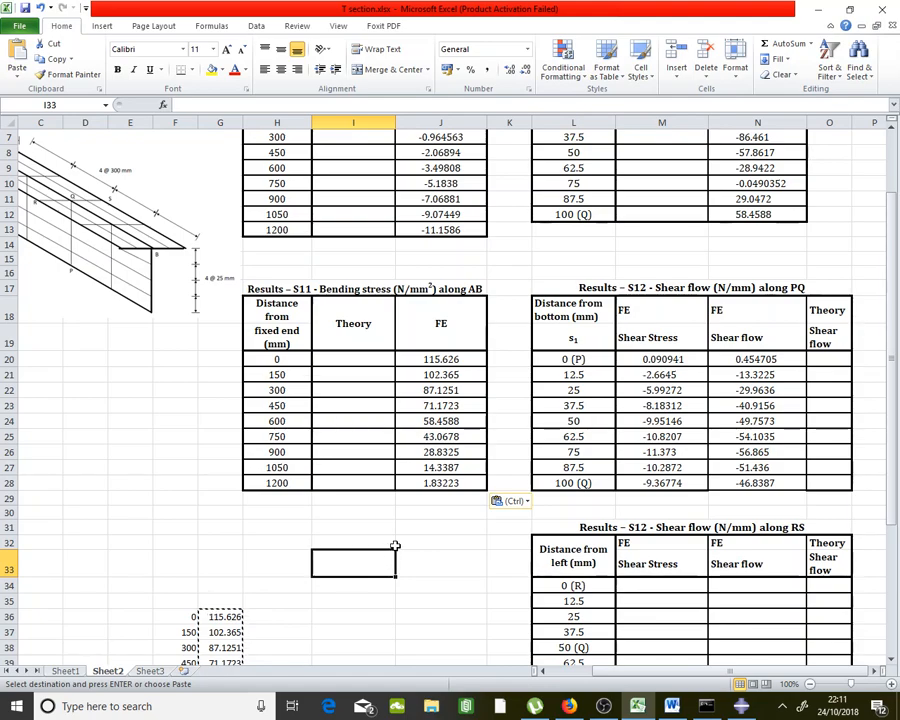
{"action": "scroll", "coordinate": [395, 545], "scroll_direction": "down", "scroll_amount": 2}
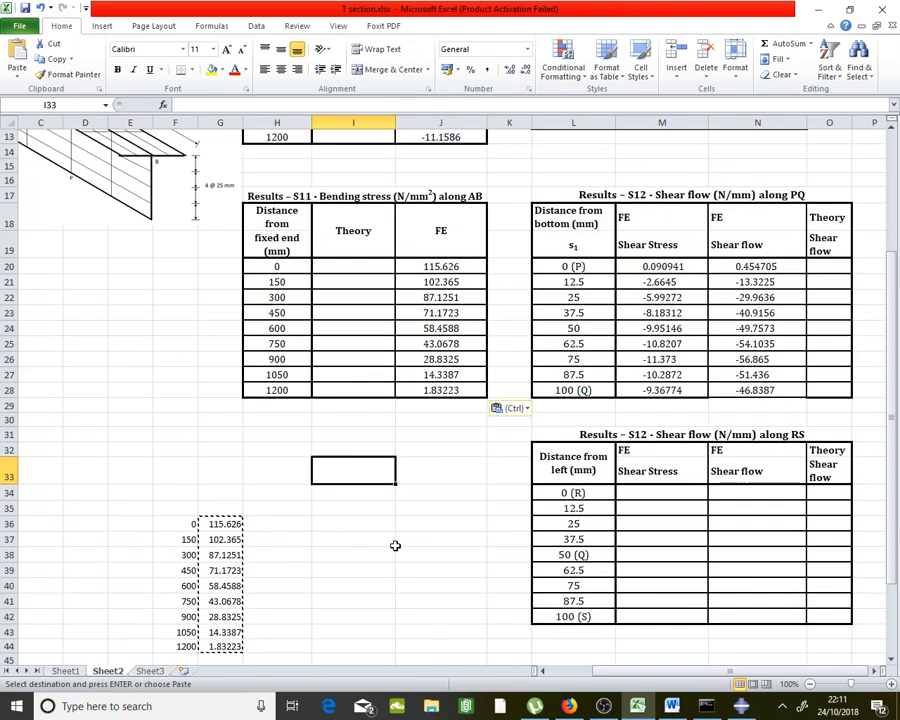
{"action": "left_click", "coordinate": [766, 434]}
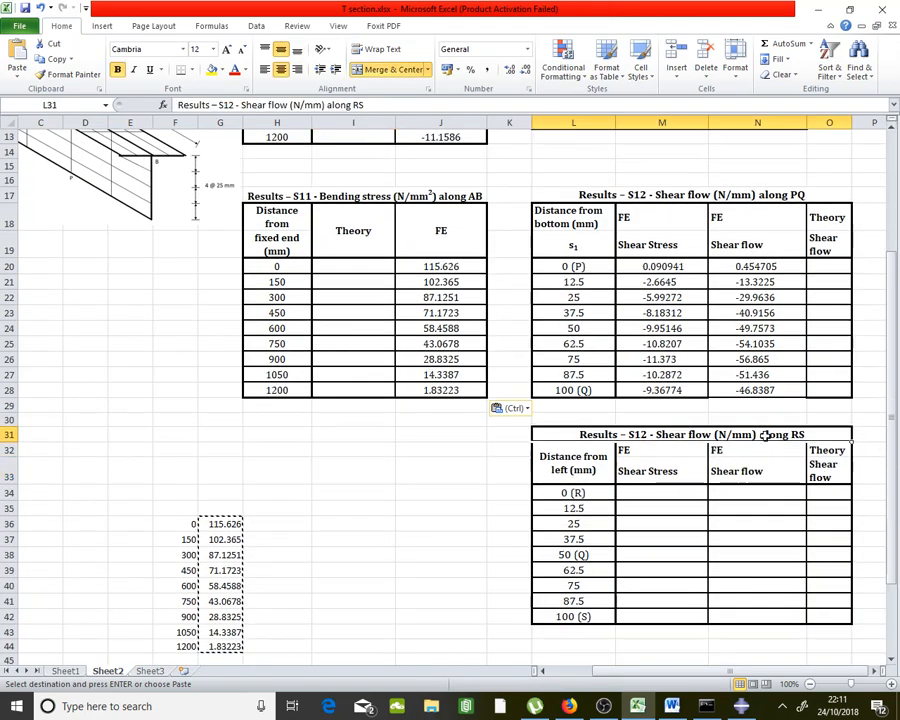
{"action": "left_click_drag", "start_coordinate": [575, 456], "coordinate": [840, 616]}
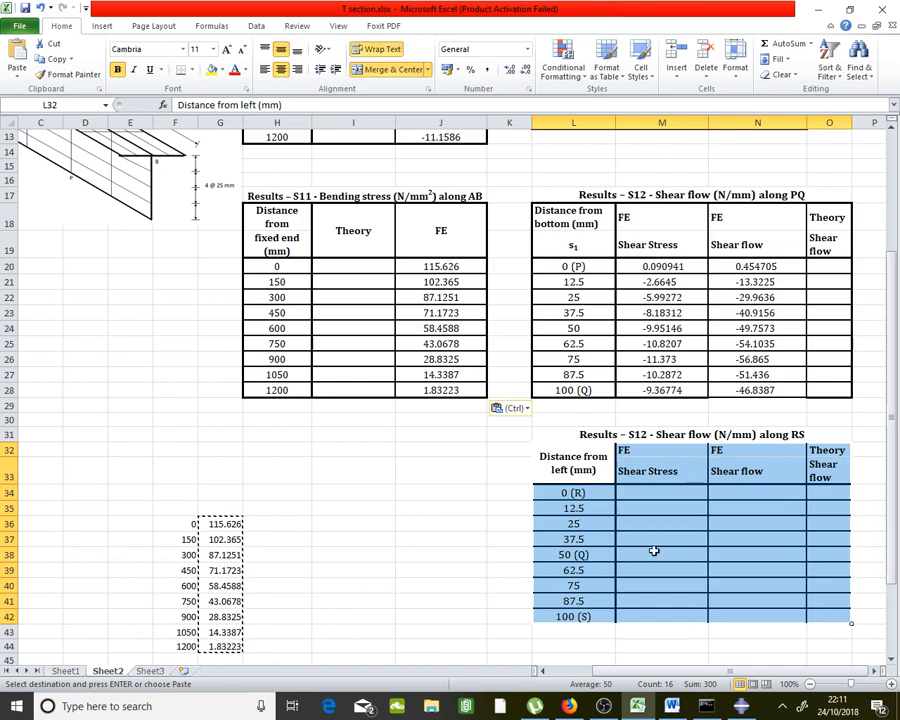
{"action": "left_click", "coordinate": [489, 508]}
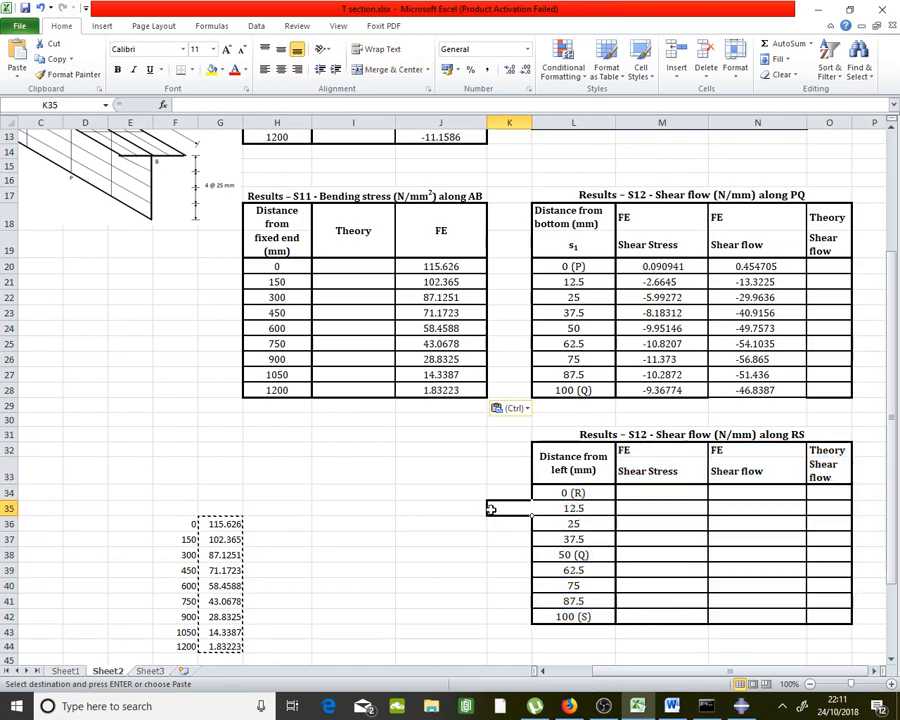
Back in Abaqus, close Edit XY Data and switch the stress component from S11 to S12
{"action": "left_click", "coordinate": [740, 706]}
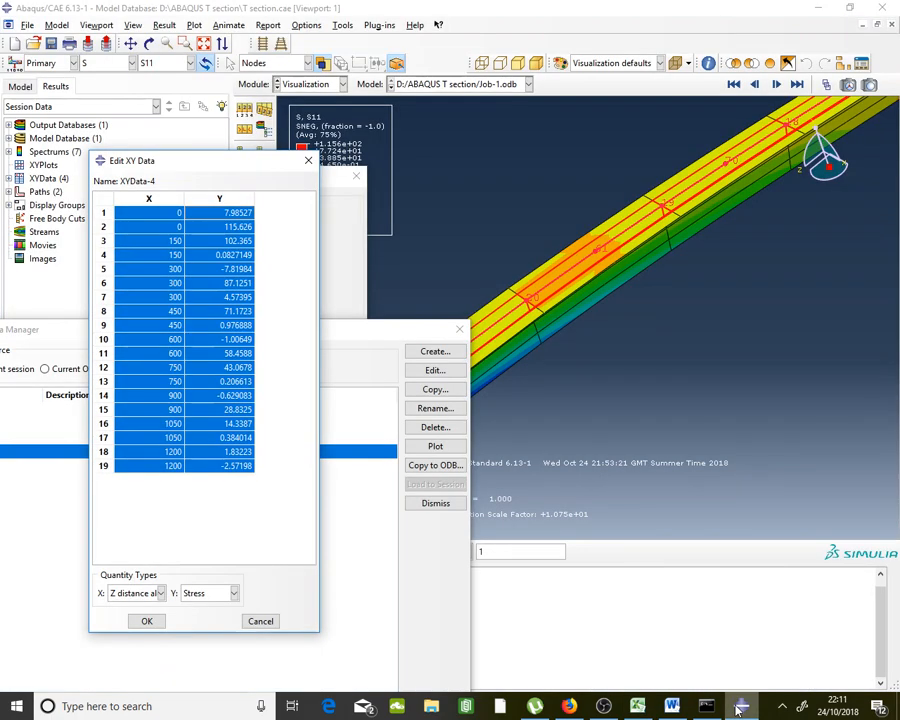
{"action": "left_click", "coordinate": [307, 161]}
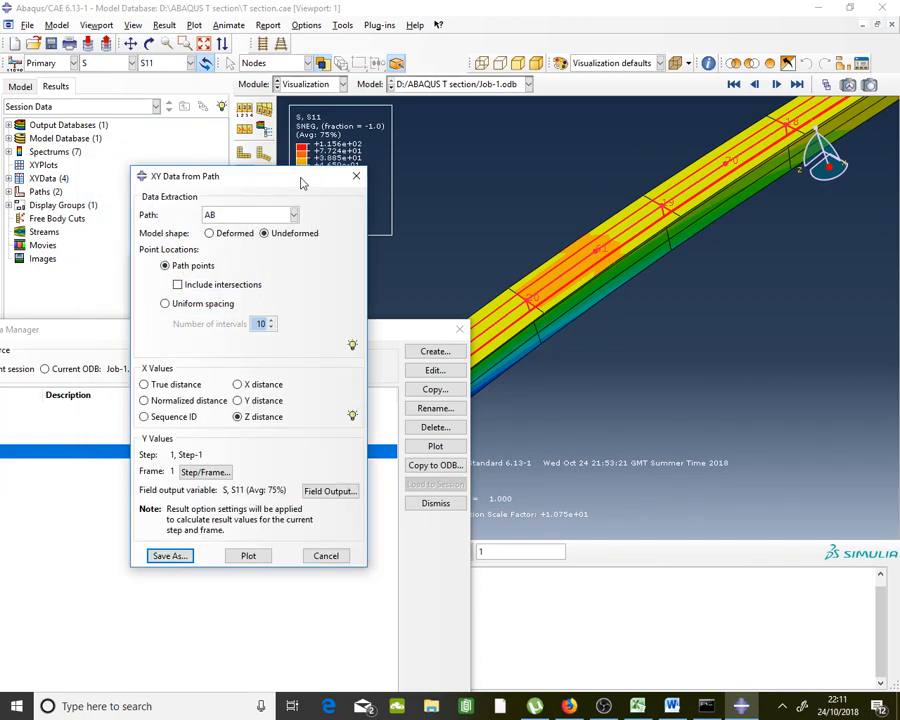
{"action": "left_click", "coordinate": [100, 64]}
{"action": "left_click", "coordinate": [100, 64]}
{"action": "left_click", "coordinate": [190, 63]}
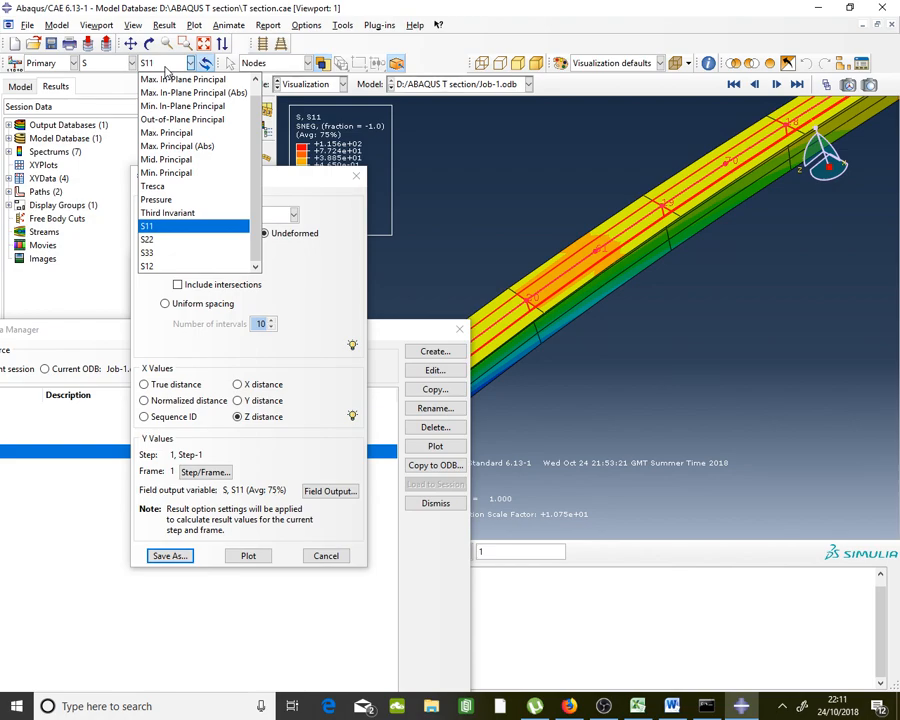
{"action": "left_click", "coordinate": [176, 266]}
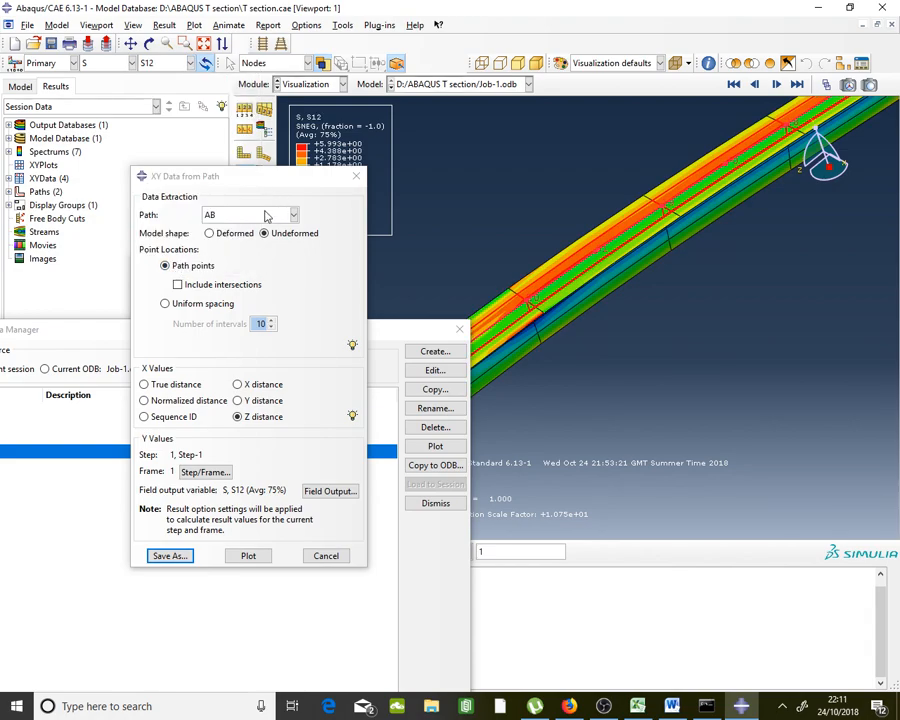
Glance at the Word and Excel results, then return to confirm path AB is selected
{"action": "left_click", "coordinate": [673, 706]}
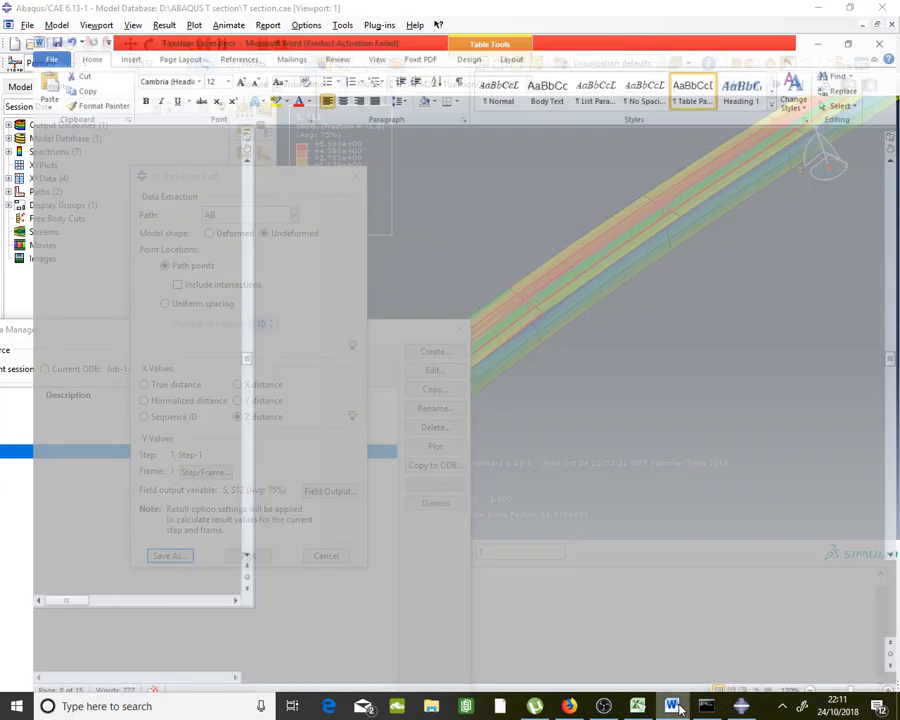
{"action": "left_click", "coordinate": [680, 709]}
{"action": "left_click", "coordinate": [645, 708]}
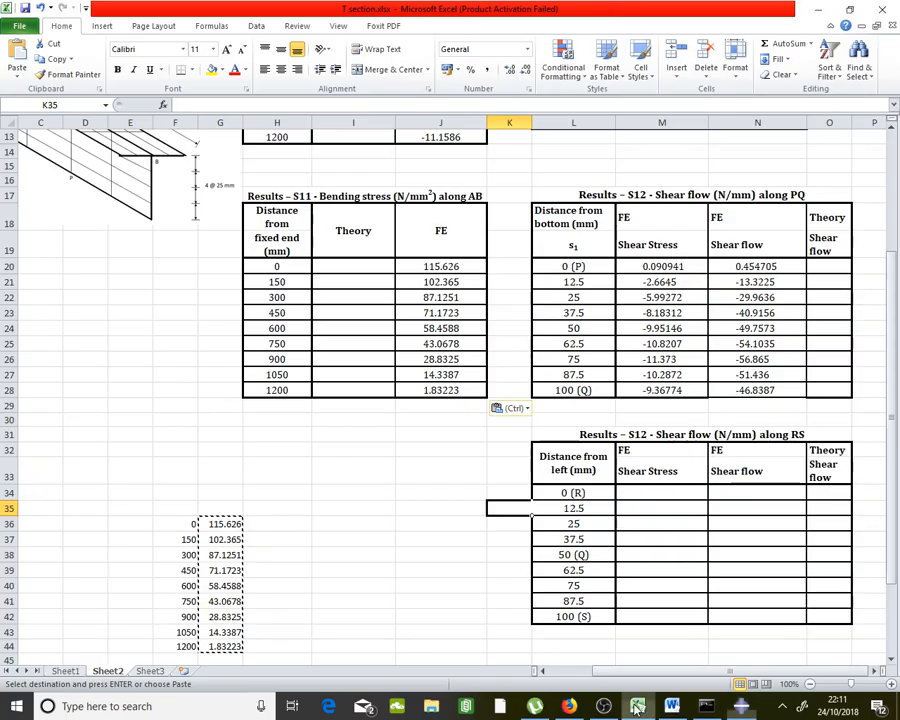
{"action": "scroll", "coordinate": [248, 314], "scroll_direction": "up", "scroll_amount": 4}
{"action": "scroll", "coordinate": [248, 314], "scroll_direction": "down", "scroll_amount": 5}
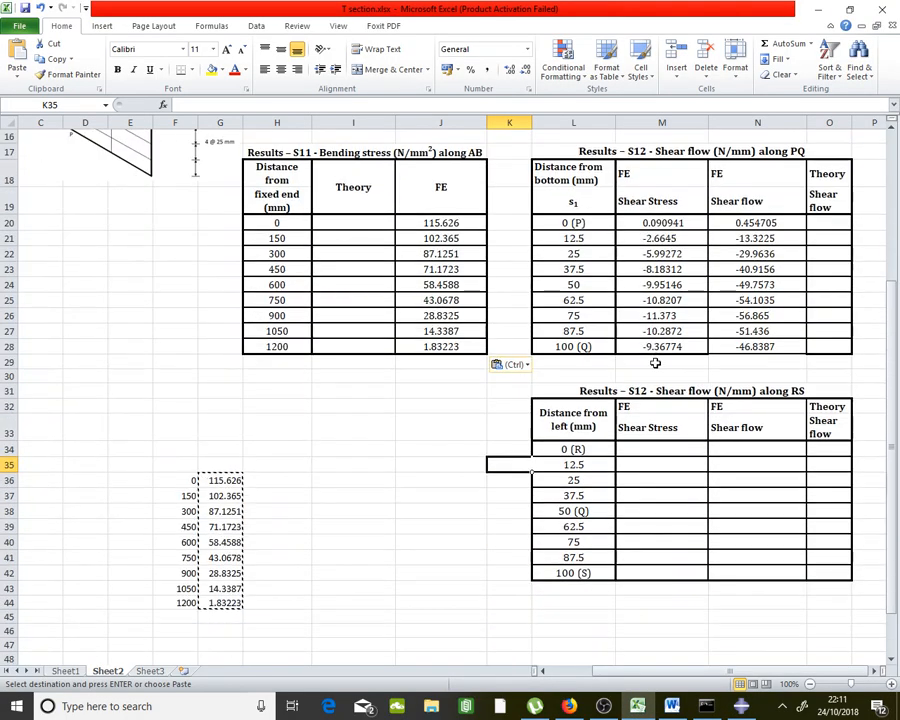
{"action": "scroll", "coordinate": [785, 392], "scroll_direction": "up", "scroll_amount": 5}
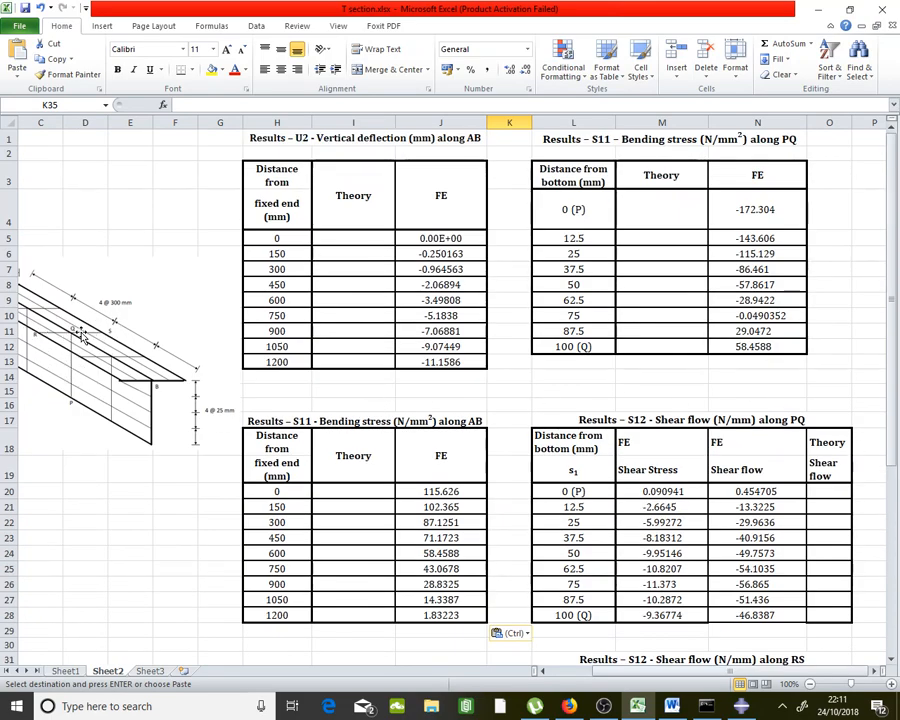
{"action": "left_click", "coordinate": [741, 706]}
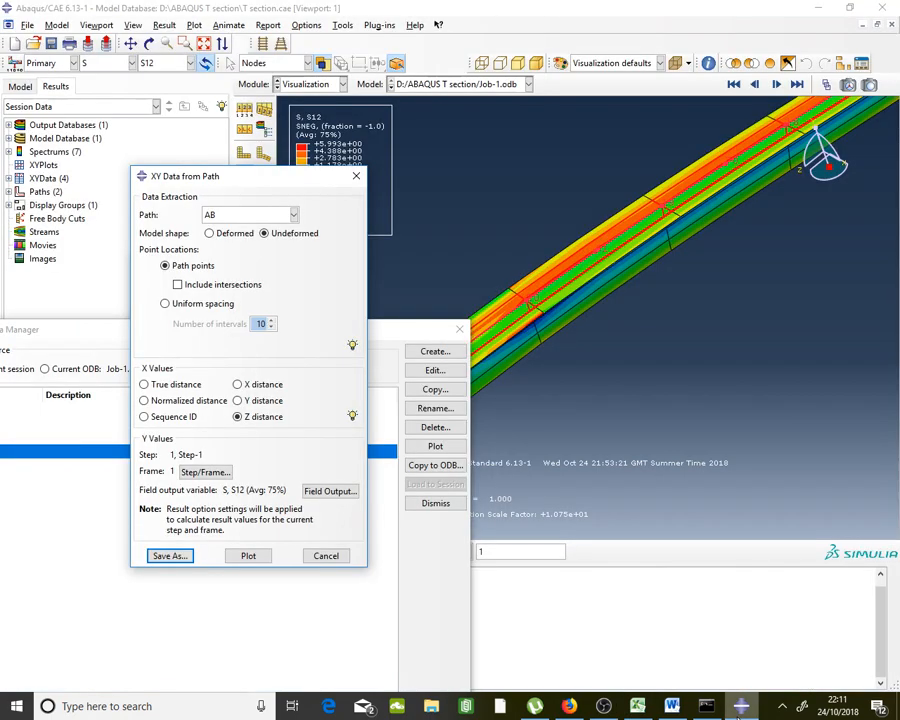
{"action": "left_click", "coordinate": [290, 214]}
{"action": "left_click", "coordinate": [265, 218]}
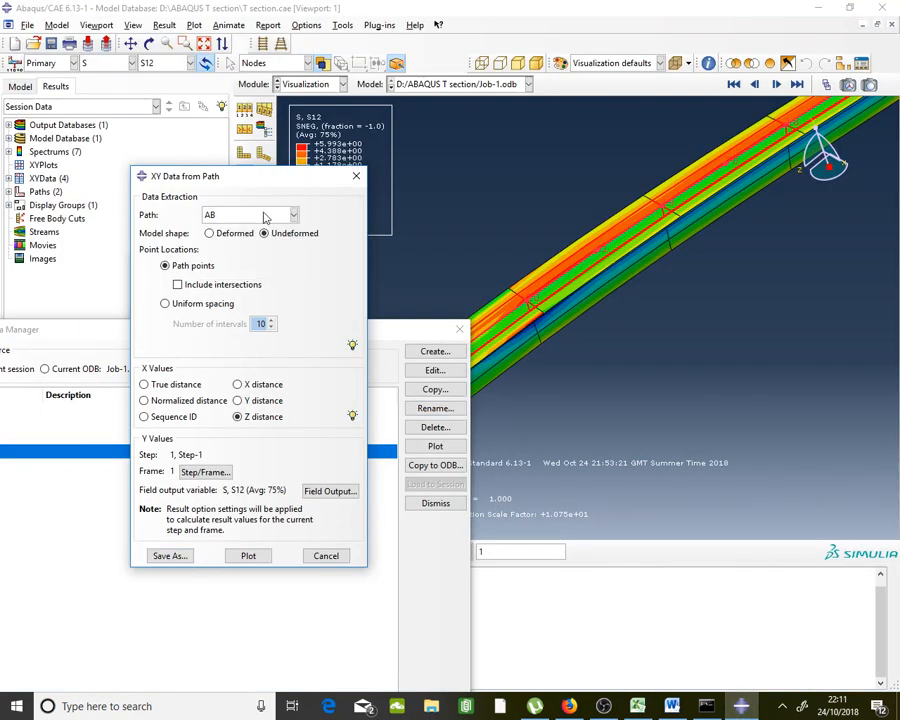
Start a new node-list path named RS from the Path Manager
{"action": "left_click", "coordinate": [355, 178]}
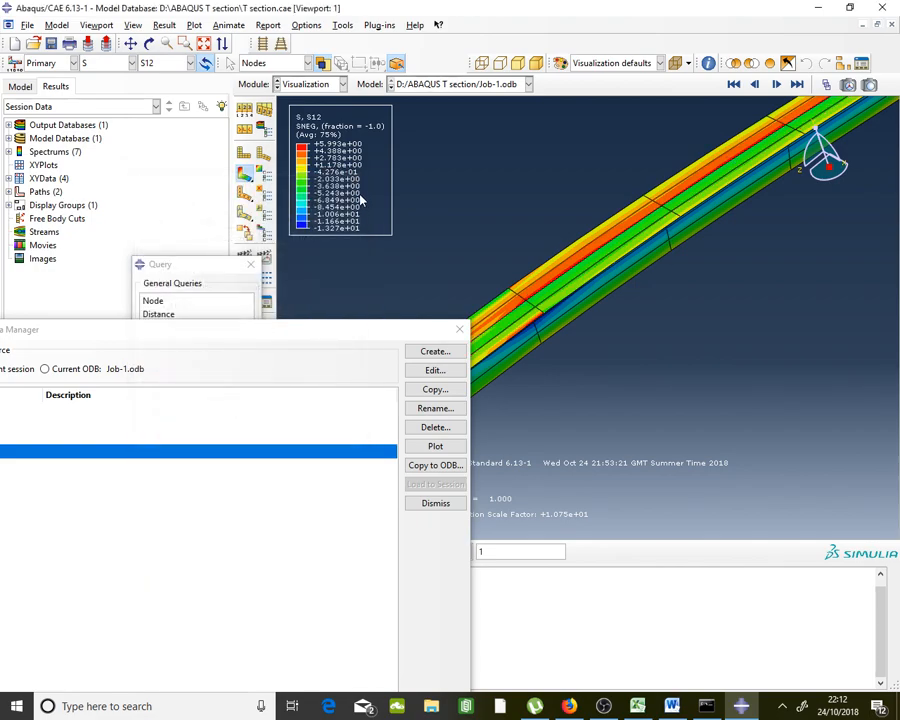
{"action": "left_click", "coordinate": [342, 25]}
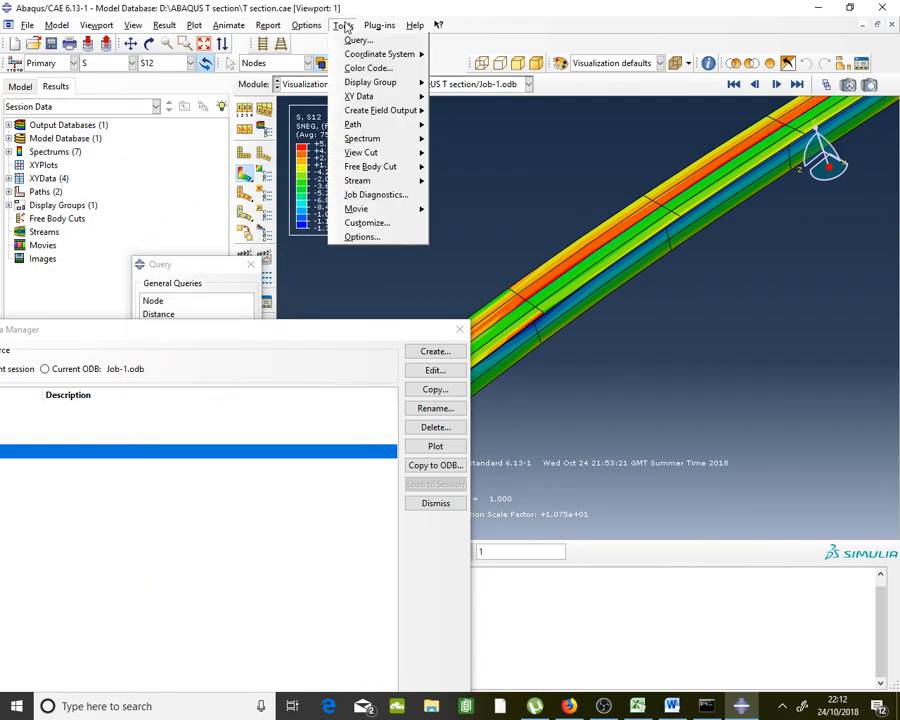
{"action": "mouse_move", "coordinate": [362, 124]}
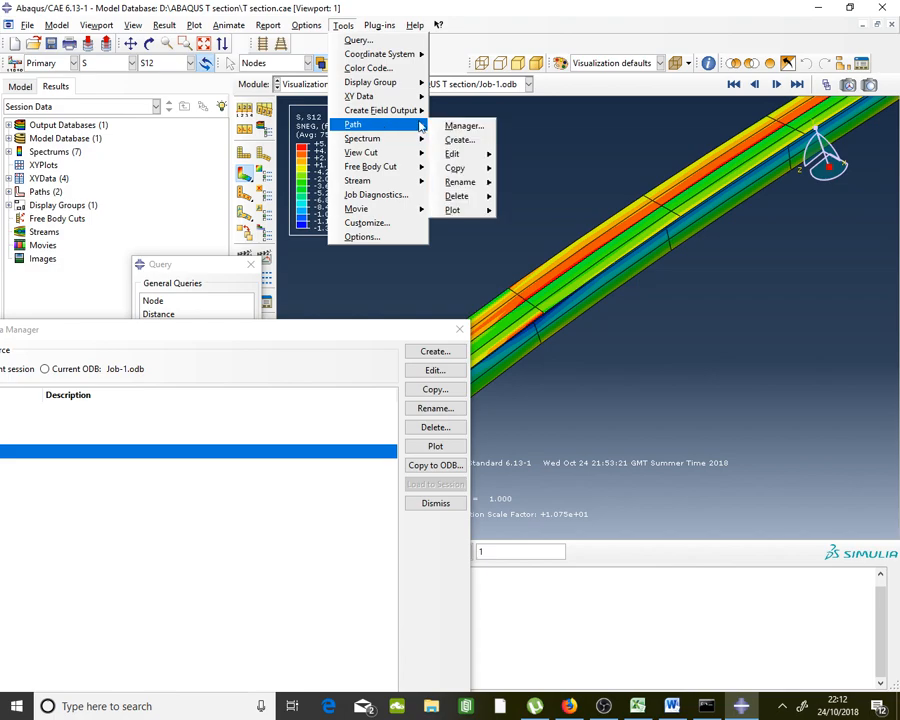
{"action": "left_click", "coordinate": [453, 124]}
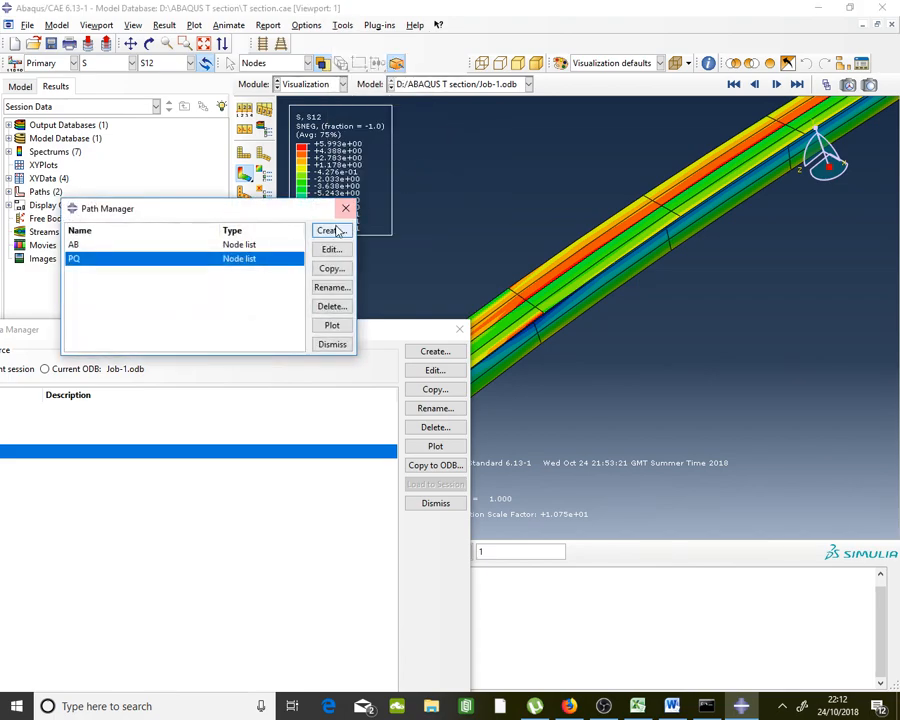
{"action": "left_click", "coordinate": [330, 231]}
{"action": "type", "text": "P"}
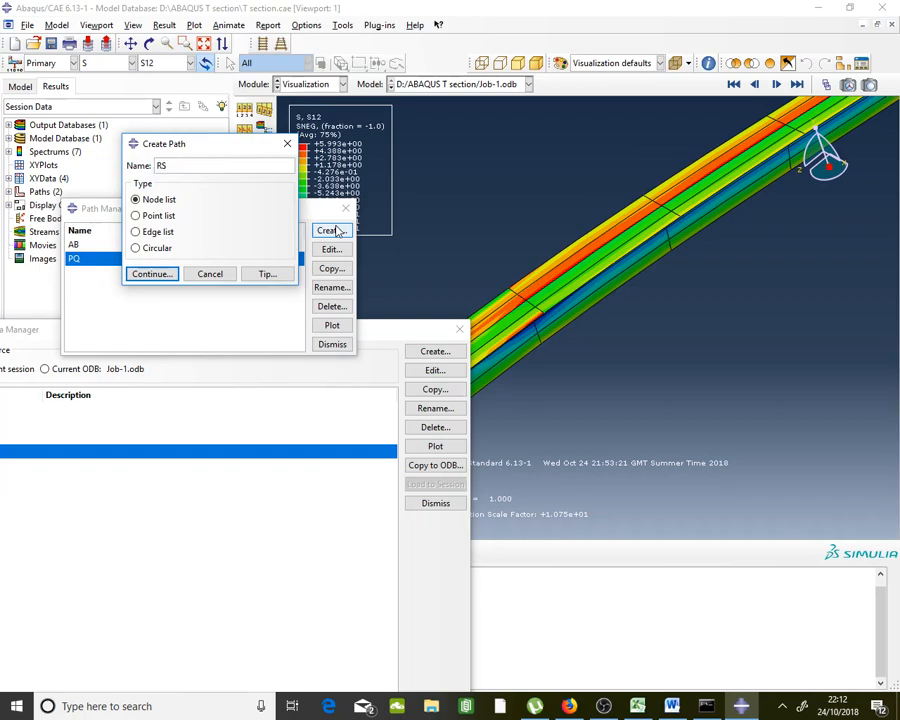
{"action": "left_click", "coordinate": [154, 273]}
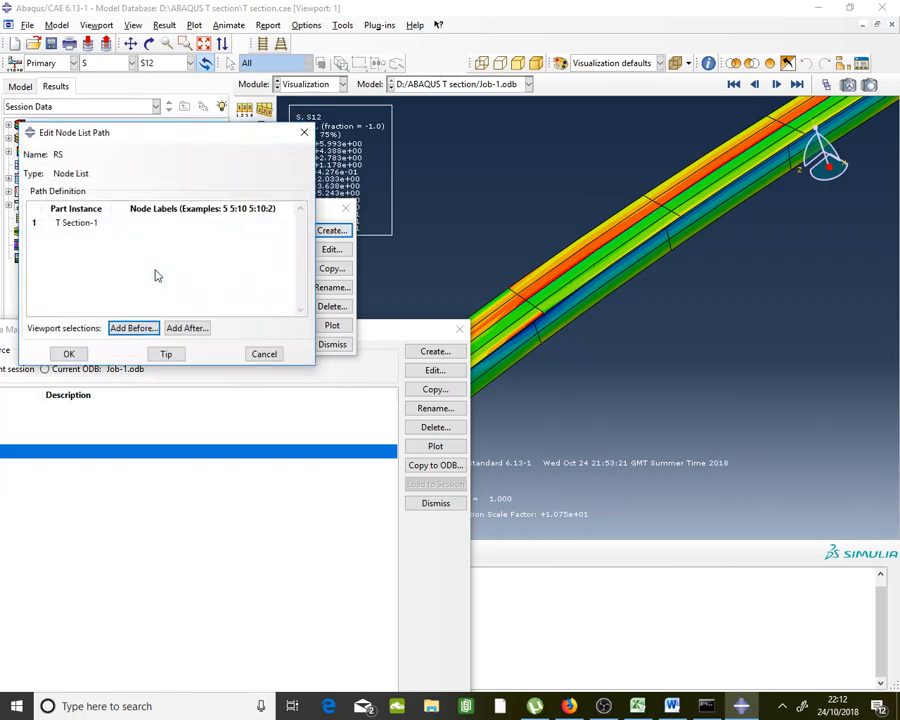
Pick nodes 23, 98, 41, 89, 19, 107, 44, 116 and 28 for path RS
{"action": "left_click", "coordinate": [188, 328]}
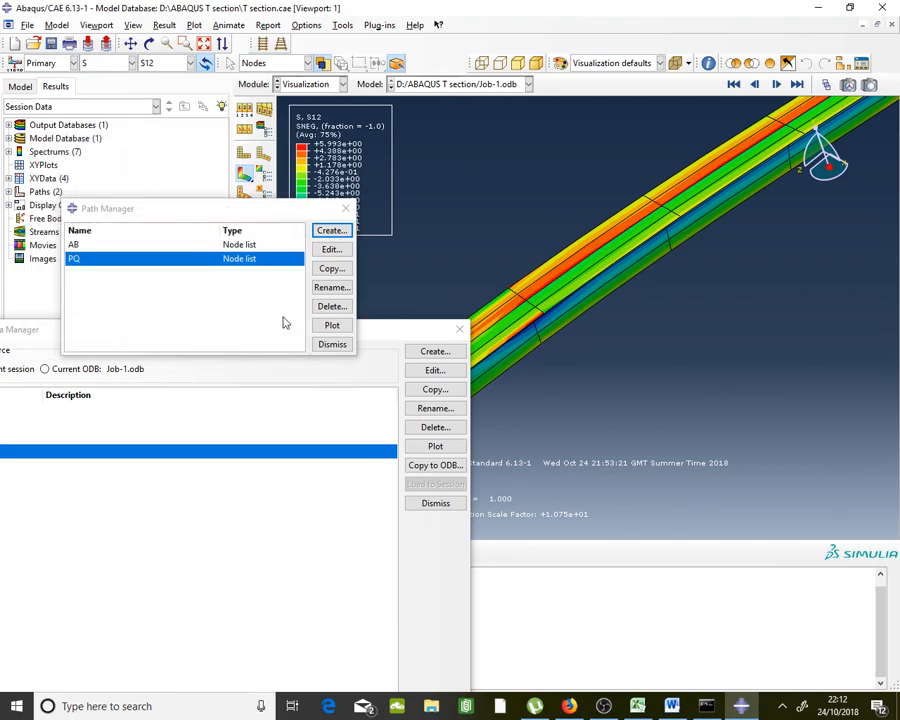
{"action": "scroll", "coordinate": [634, 167], "scroll_direction": "up", "scroll_amount": 5}
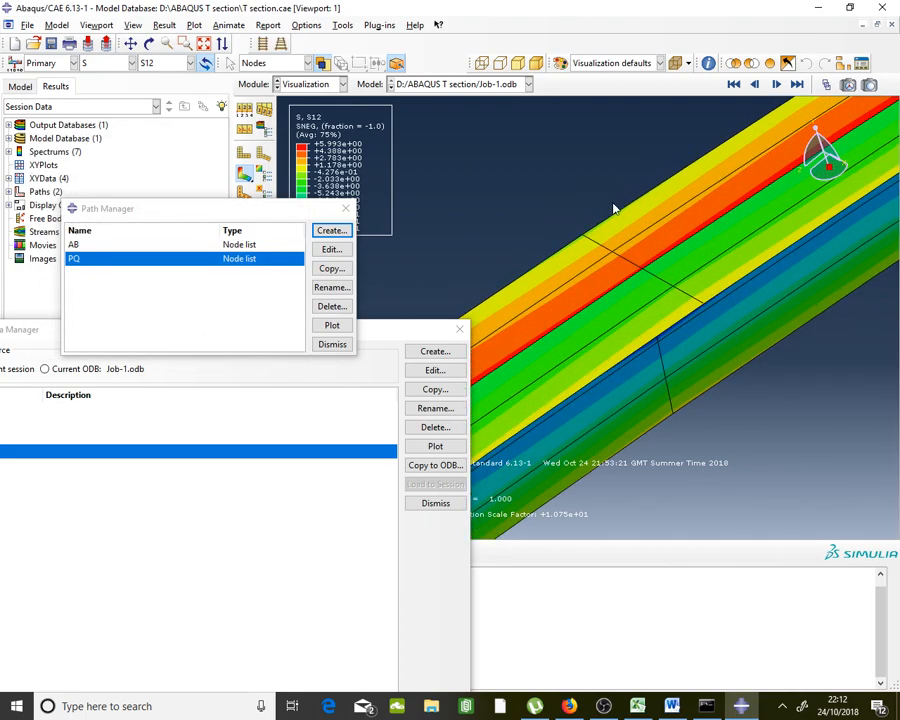
{"action": "left_click", "coordinate": [583, 236]}
{"action": "left_click", "coordinate": [598, 249]}
{"action": "left_click", "coordinate": [615, 256]}
{"action": "left_click", "coordinate": [643, 276]}
{"action": "left_click", "coordinate": [654, 281]}
{"action": "left_click", "coordinate": [661, 281]}
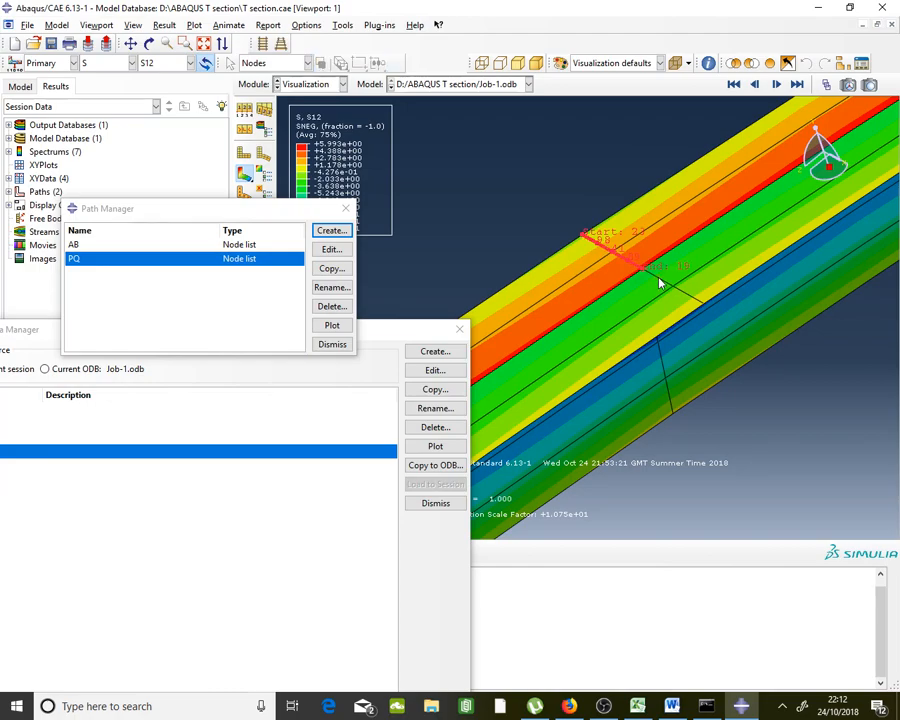
{"action": "left_click", "coordinate": [684, 294]}
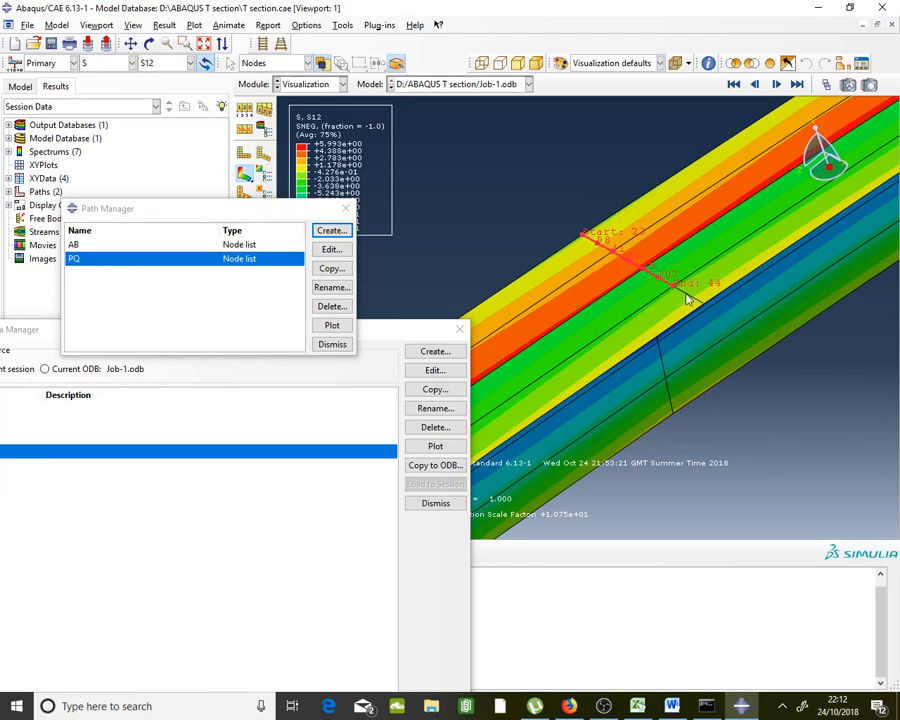
{"action": "left_click", "coordinate": [692, 300]}
{"action": "left_click", "coordinate": [702, 301]}
Orbit to check the picked nodes, finish picking and save path RS
{"action": "left_click", "coordinate": [148, 43]}
{"action": "mouse_move", "coordinate": [700, 312]}
{"action": "left_mouse_down"}
{"action": "mouse_move", "coordinate": [680, 305]}
{"action": "mouse_move", "coordinate": [703, 295]}
{"action": "left_mouse_up"}
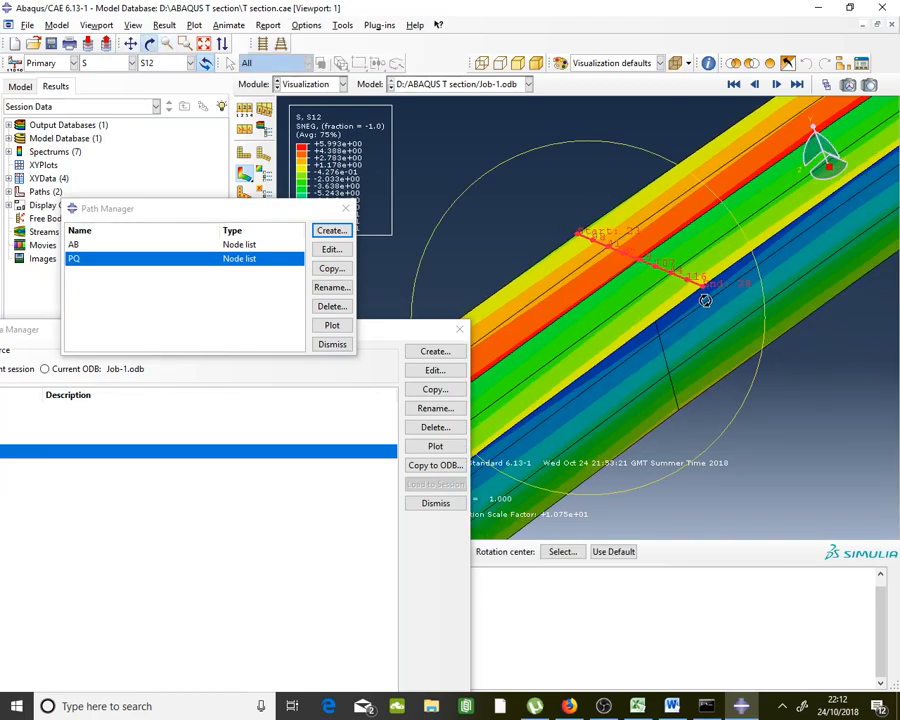
{"action": "left_click_drag", "start_coordinate": [362, 330], "coordinate": [136, 410]}
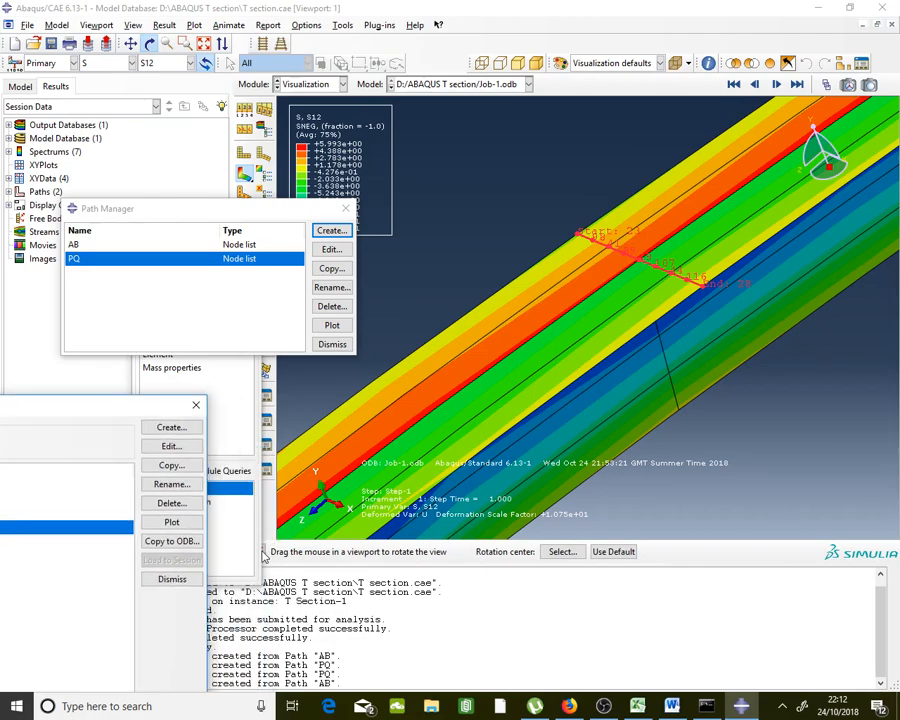
{"action": "left_click", "coordinate": [187, 386]}
{"action": "left_click", "coordinate": [263, 552]}
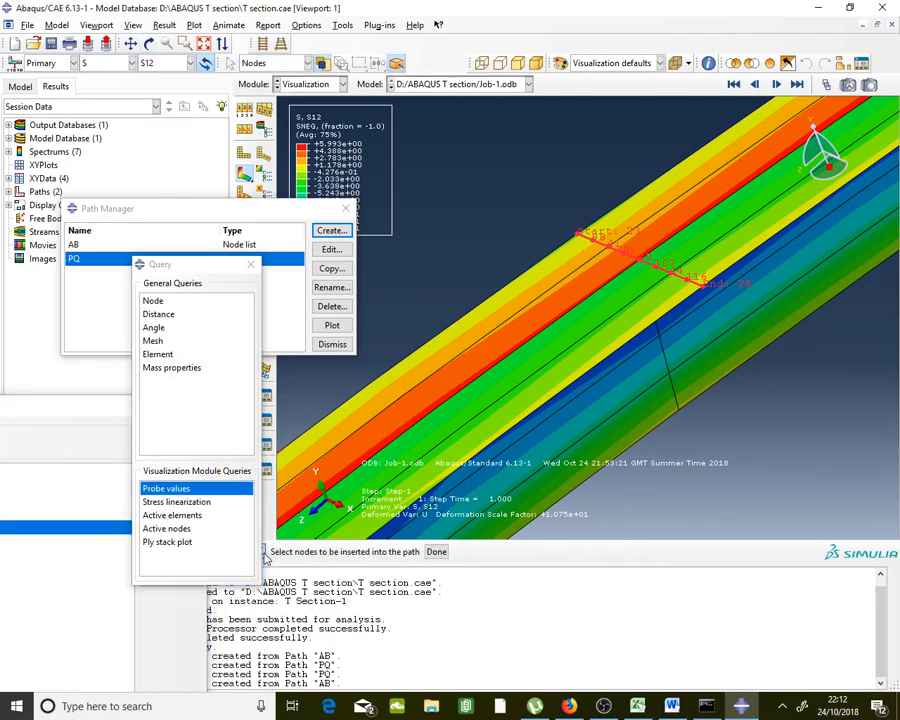
{"action": "left_click", "coordinate": [436, 552]}
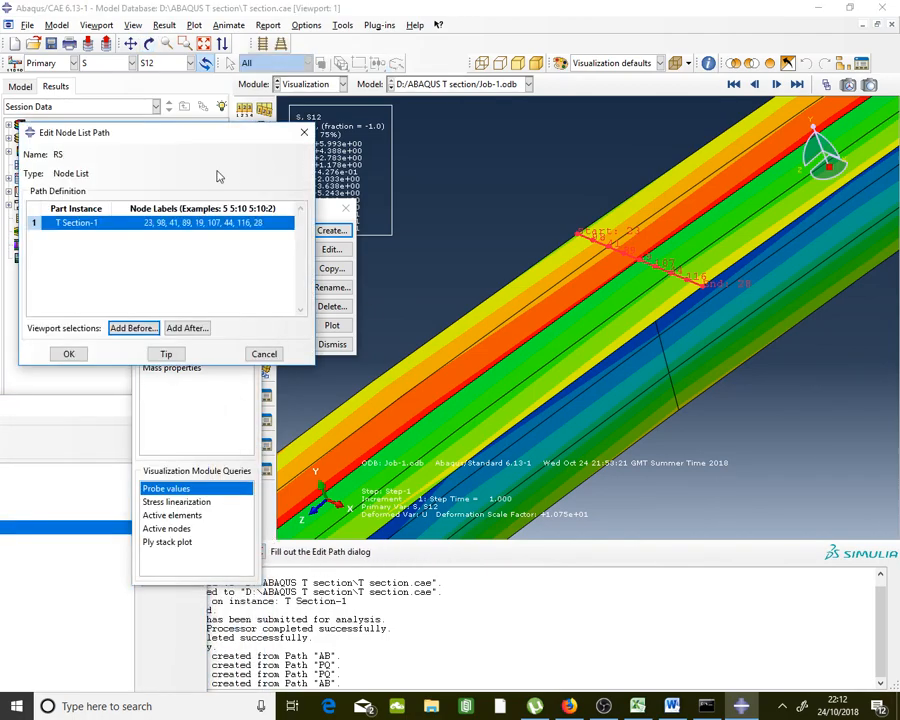
{"action": "left_click", "coordinate": [68, 354]}
{"action": "left_click_drag", "start_coordinate": [100, 420], "coordinate": [541, 247]}
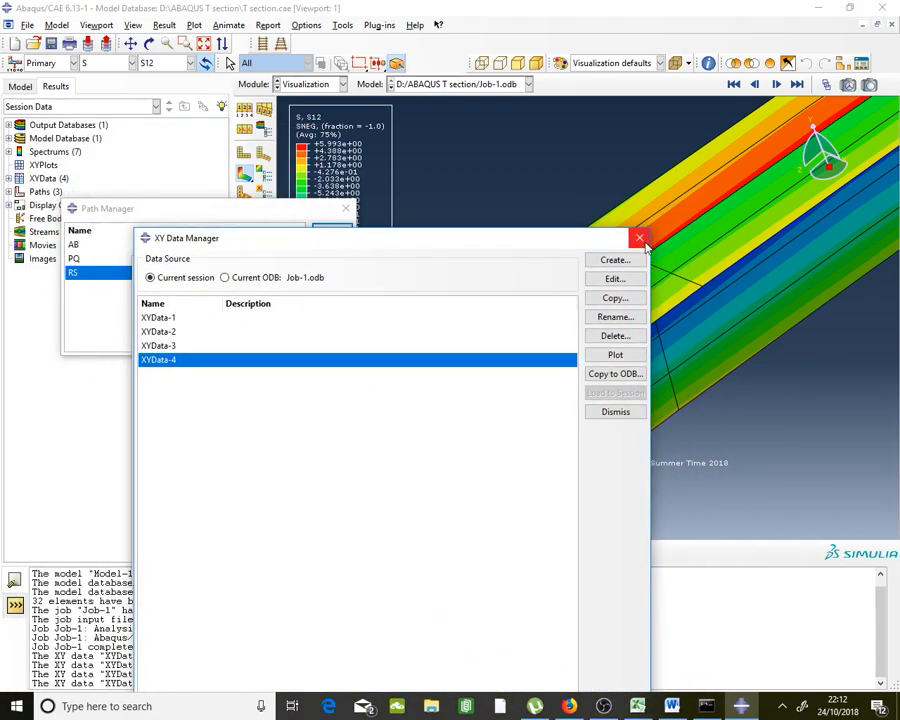
Start a new path-based data set in the XY Data Manager
{"action": "left_click", "coordinate": [340, 25]}
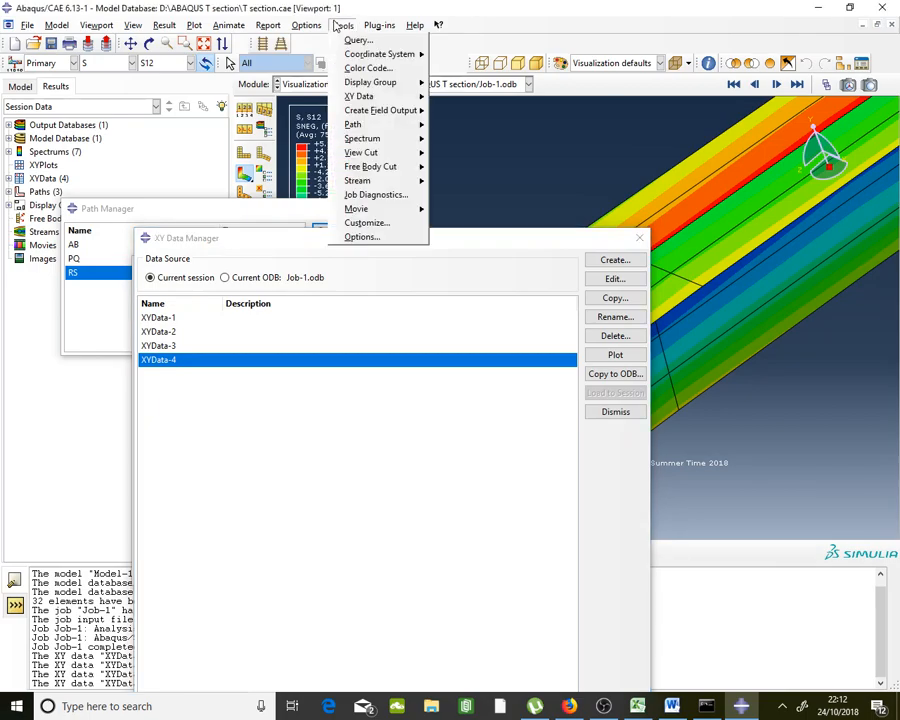
{"action": "mouse_move", "coordinate": [372, 96]}
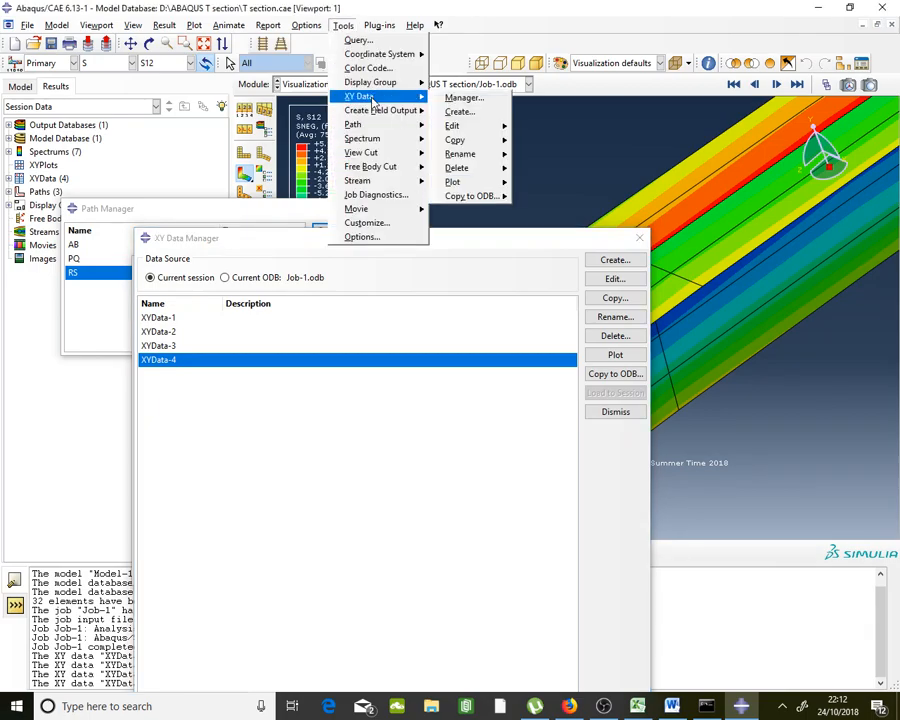
{"action": "left_click", "coordinate": [478, 99]}
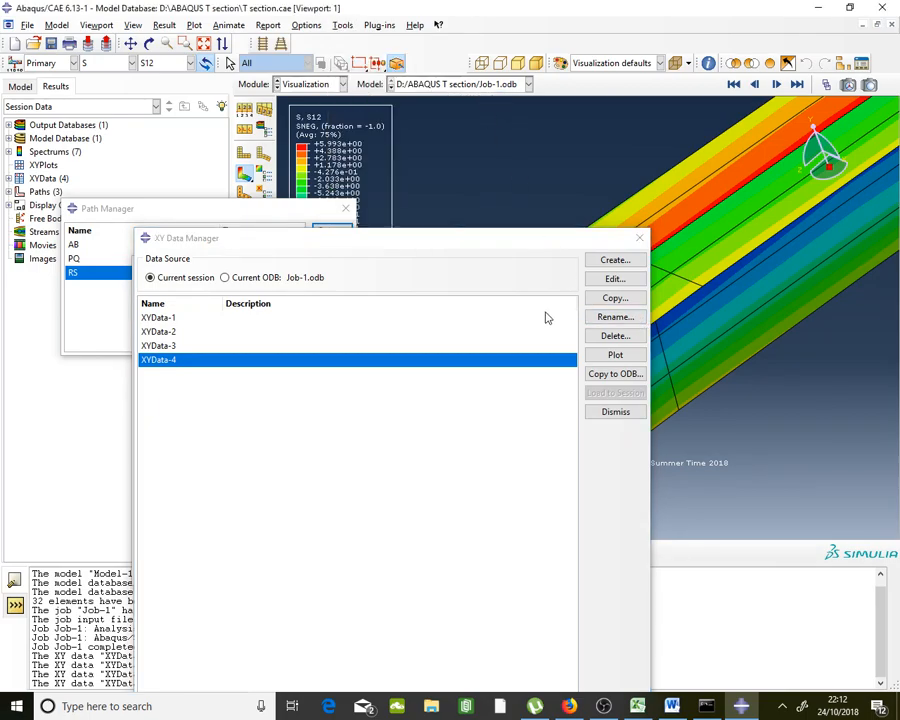
{"action": "left_click", "coordinate": [614, 262]}
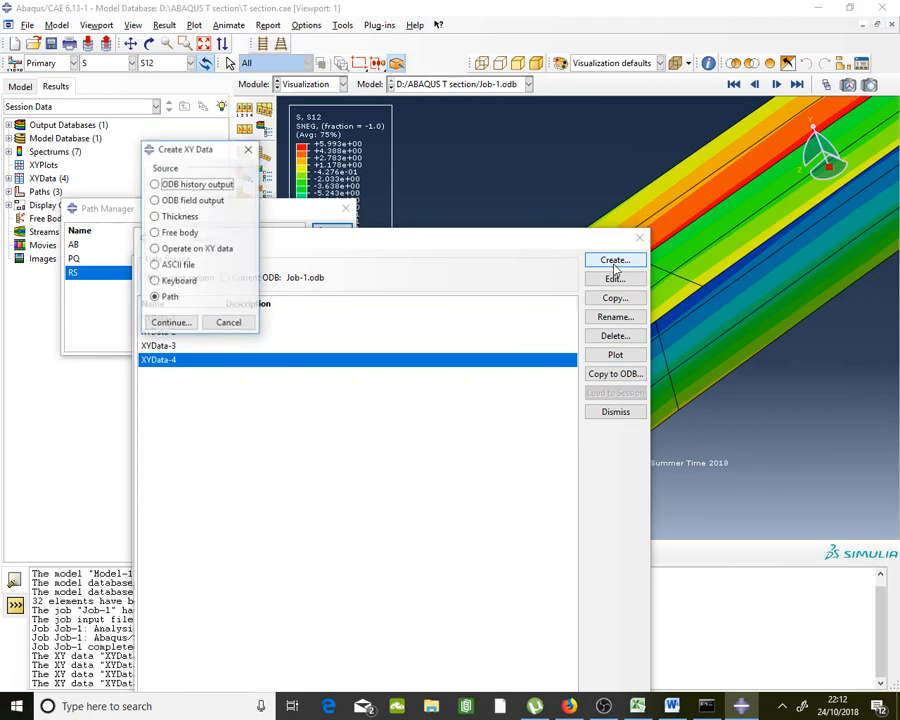
{"action": "left_click", "coordinate": [176, 327]}
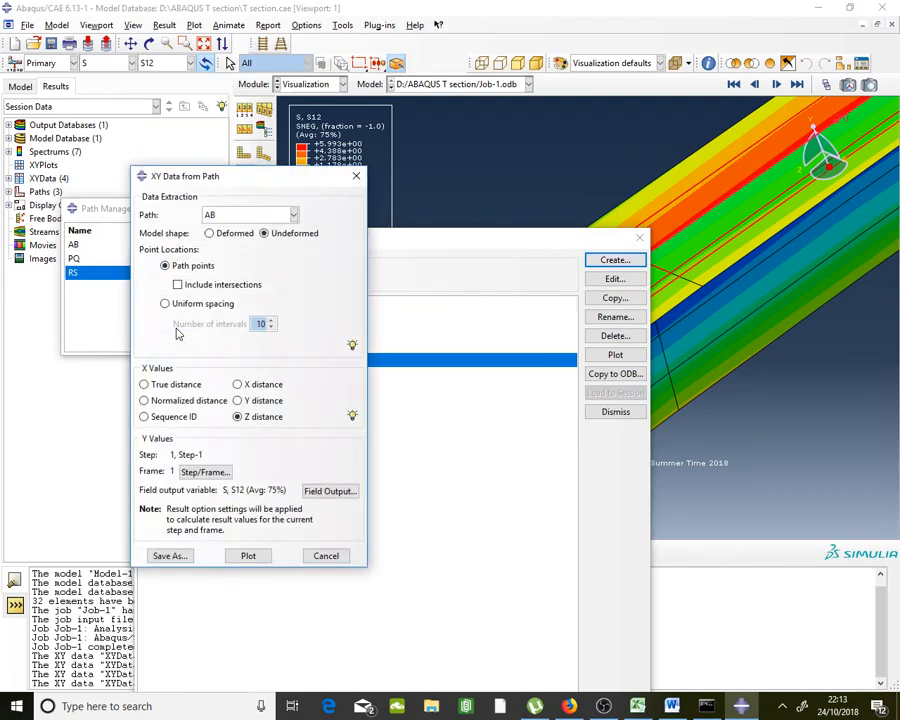
Extract S12 along path RS against X distance, save as XYData-5, and open its table
{"action": "left_click", "coordinate": [247, 218]}
{"action": "left_click", "coordinate": [242, 256]}
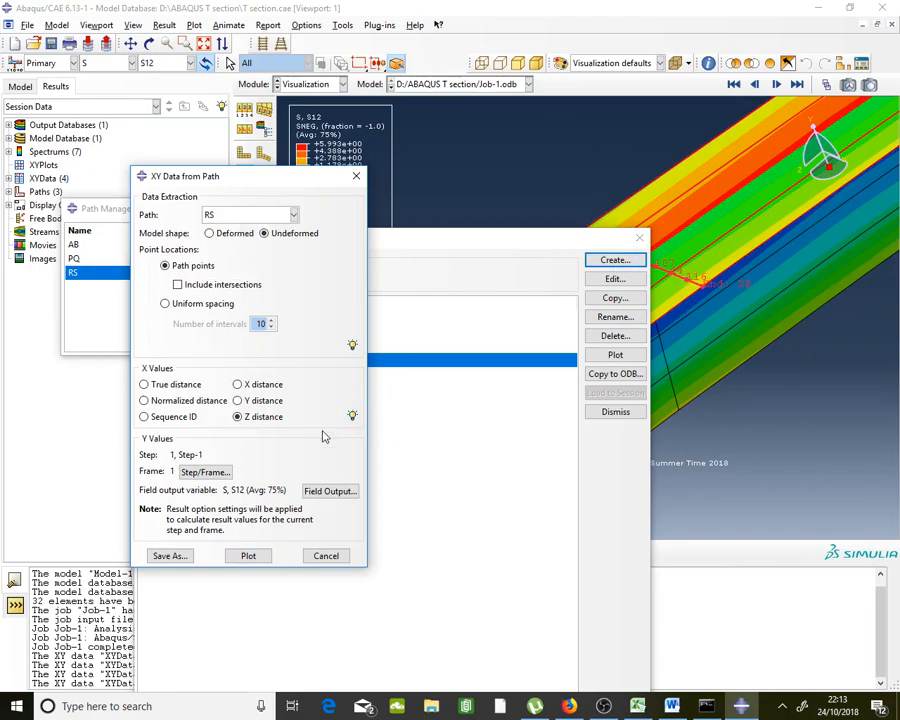
{"action": "left_click", "coordinate": [263, 388]}
{"action": "left_click", "coordinate": [266, 233]}
{"action": "left_click", "coordinate": [180, 557]}
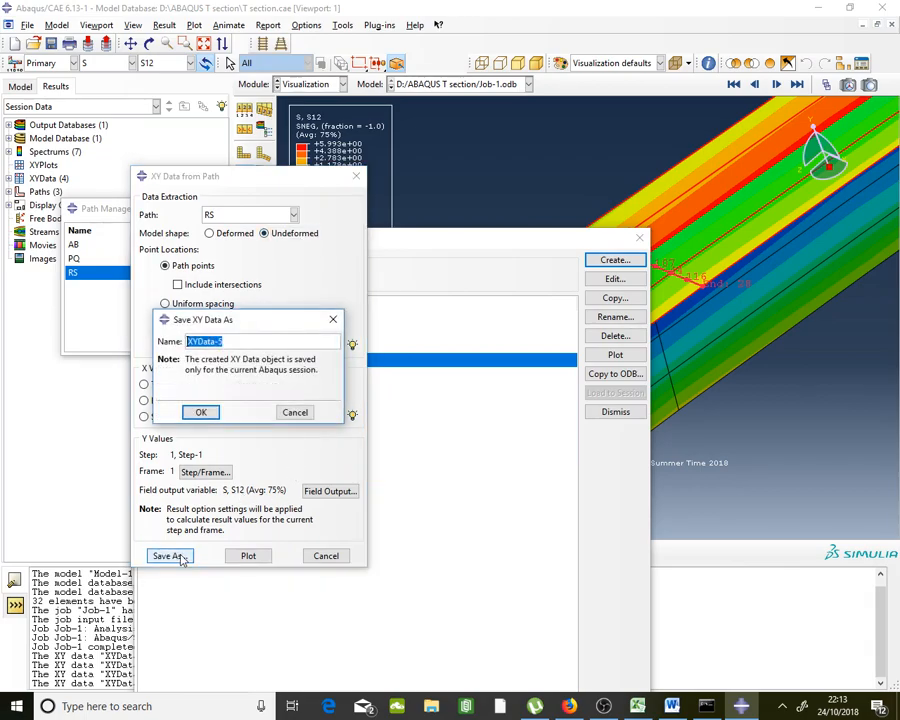
{"action": "left_click", "coordinate": [216, 414]}
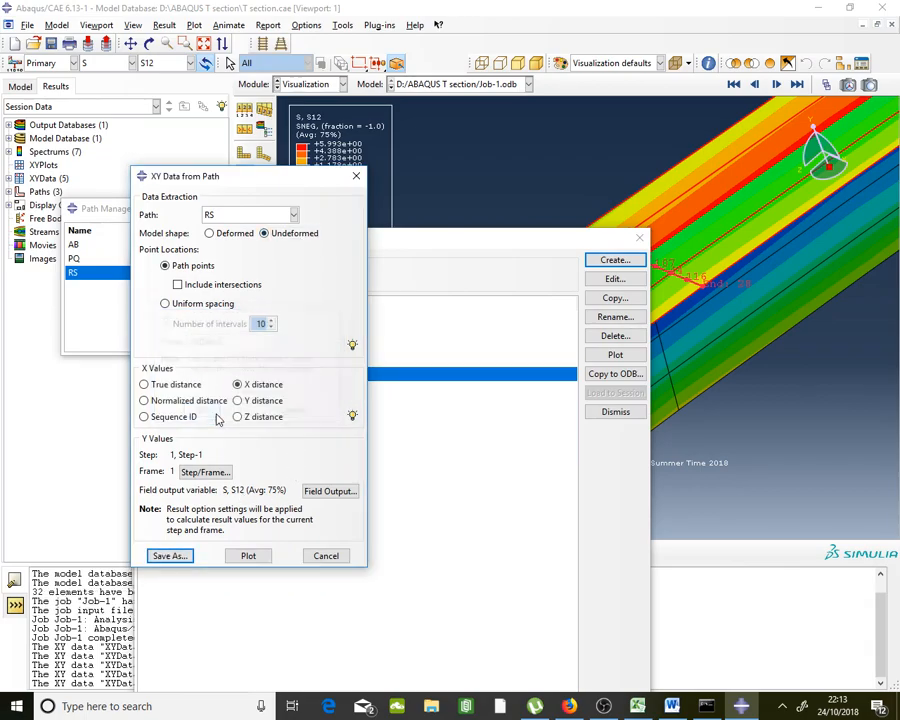
{"action": "double_click", "coordinate": [386, 377]}
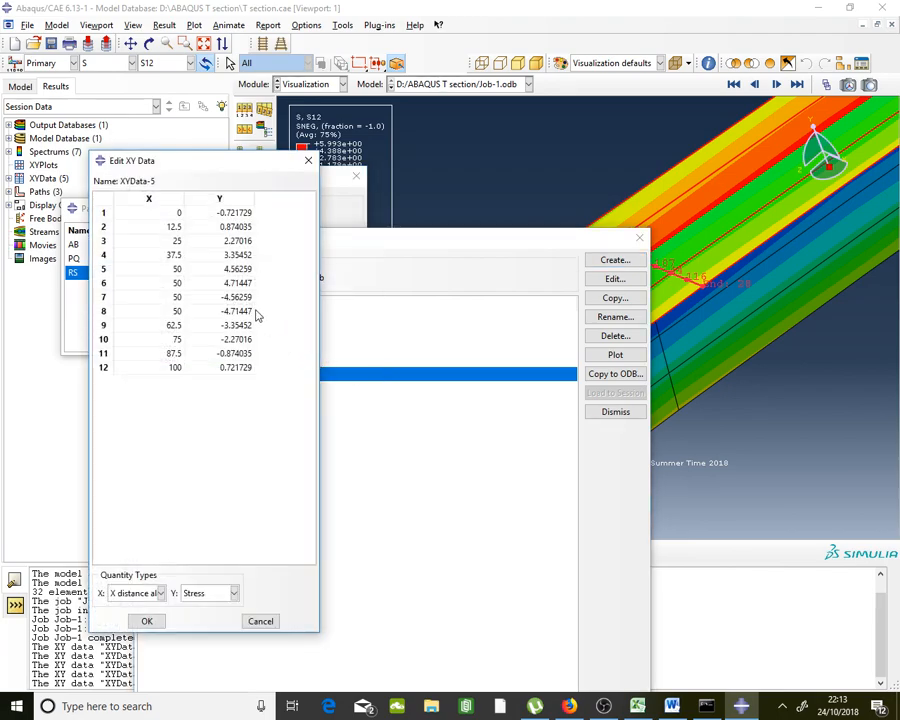
Select rows 5–8 of XYData-5 and probe S12 values at node 19 on path RS
{"action": "left_click_drag", "start_coordinate": [177, 274], "coordinate": [179, 313]}
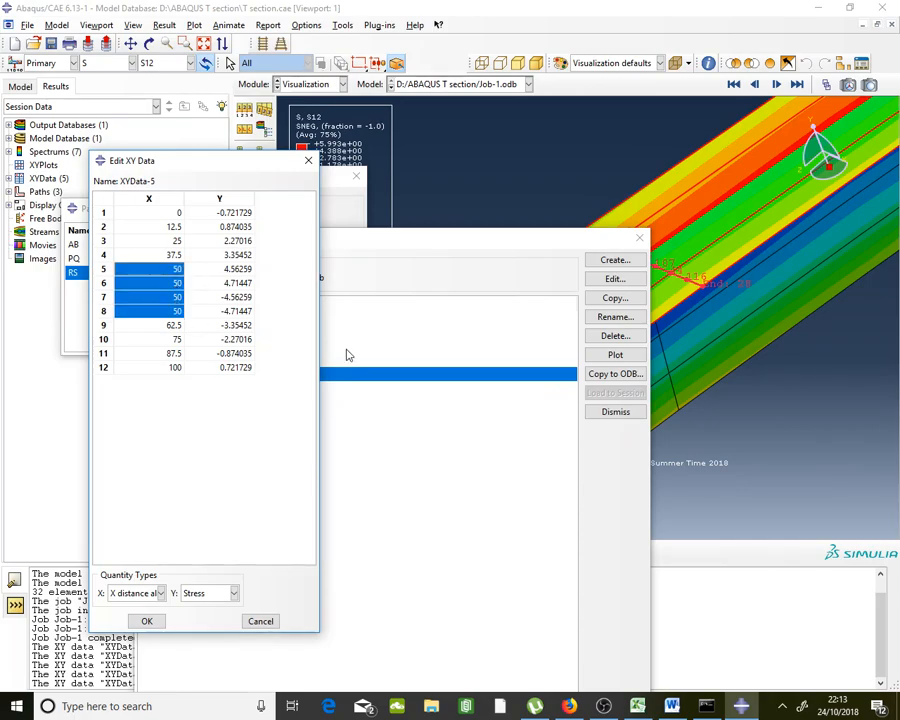
{"action": "left_click_drag", "start_coordinate": [486, 243], "coordinate": [193, 485]}
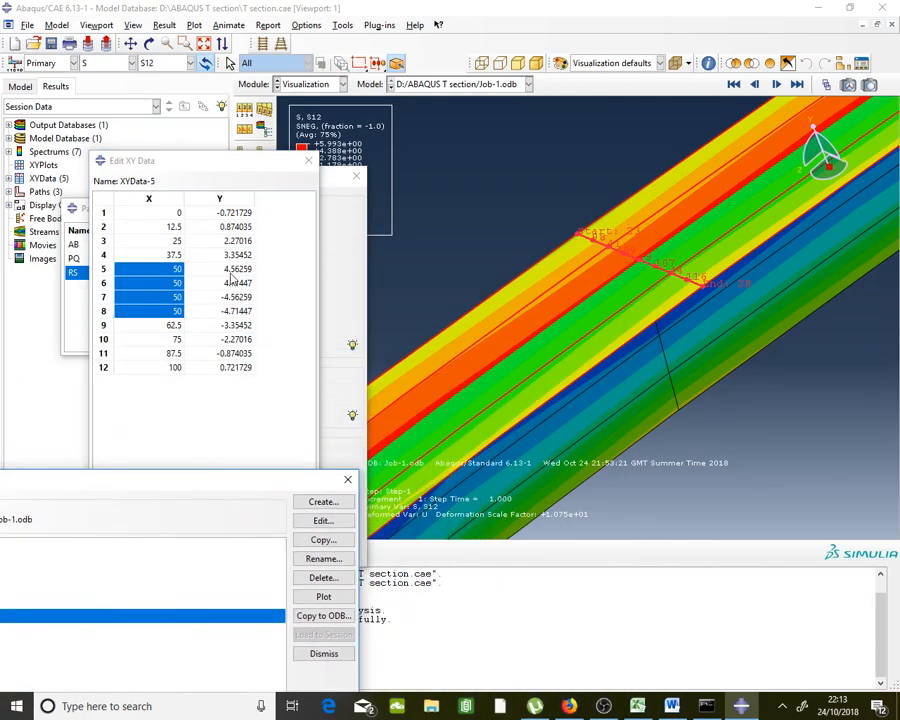
{"action": "left_click_drag", "start_coordinate": [232, 272], "coordinate": [233, 317]}
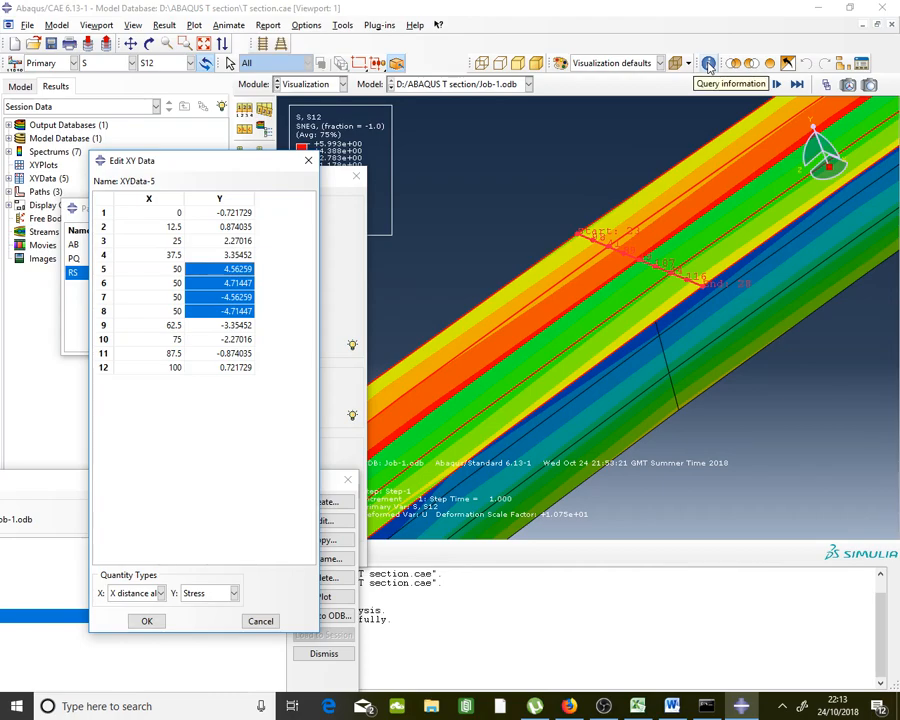
{"action": "scroll", "coordinate": [659, 263], "scroll_direction": "up", "scroll_amount": 3}
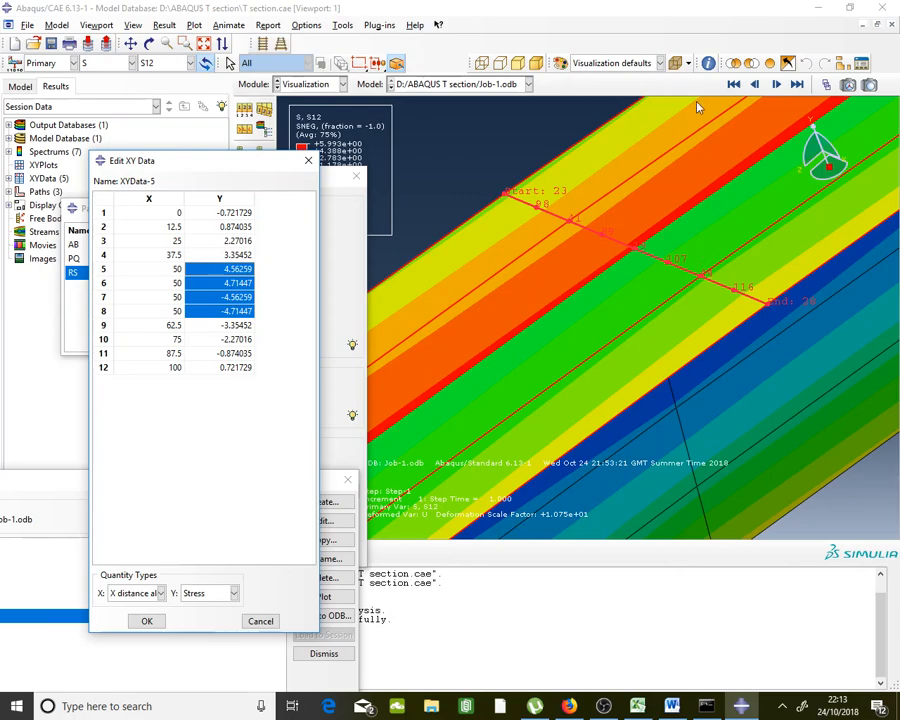
{"action": "left_click", "coordinate": [708, 64]}
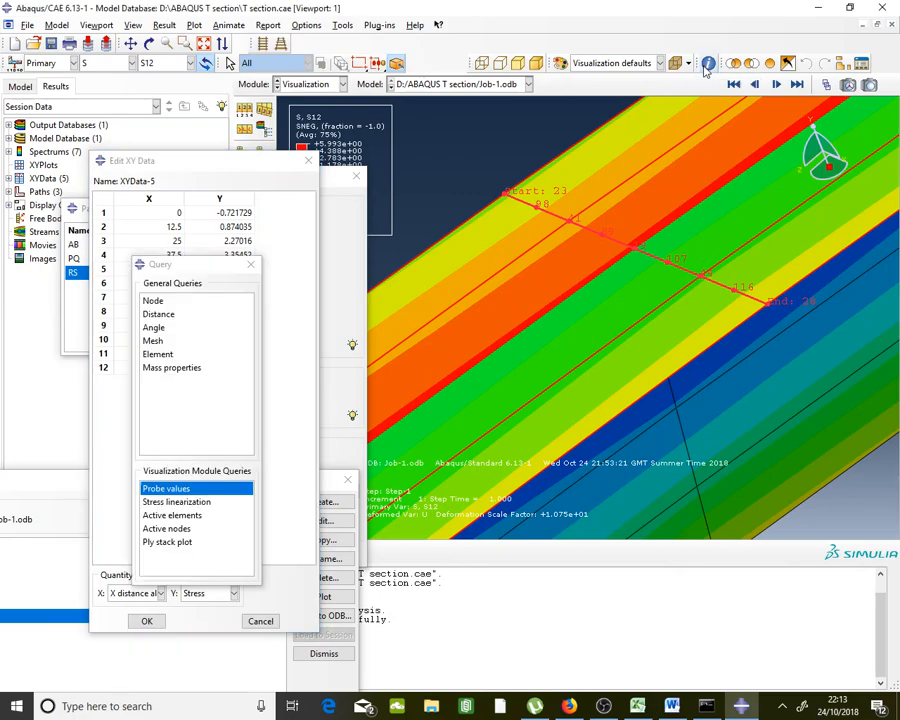
{"action": "left_click", "coordinate": [155, 300]}
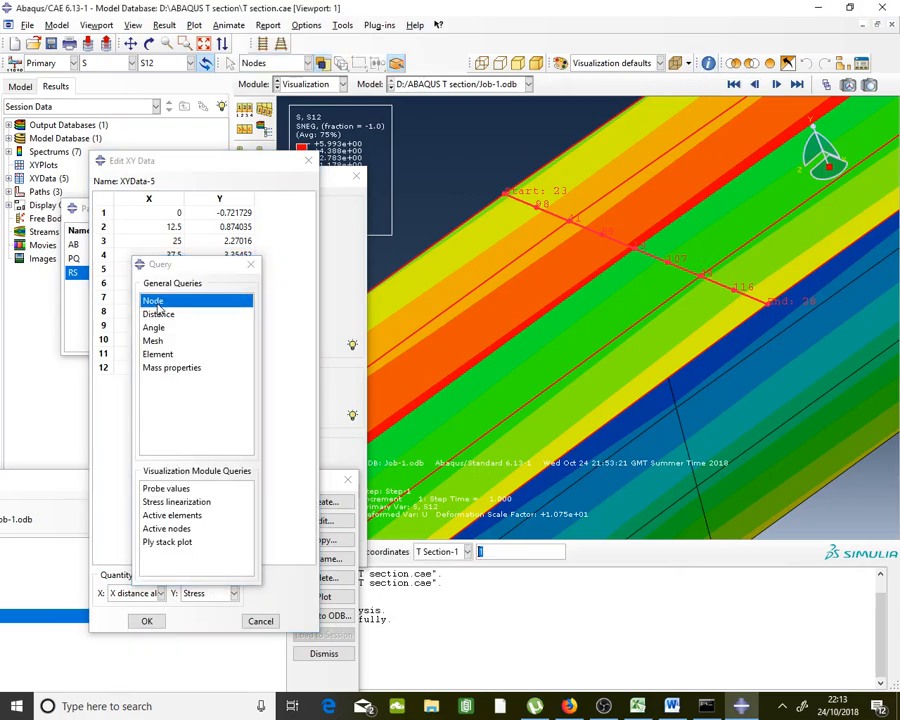
{"action": "left_click", "coordinate": [178, 489]}
{"action": "mouse_move", "coordinate": [634, 260]}
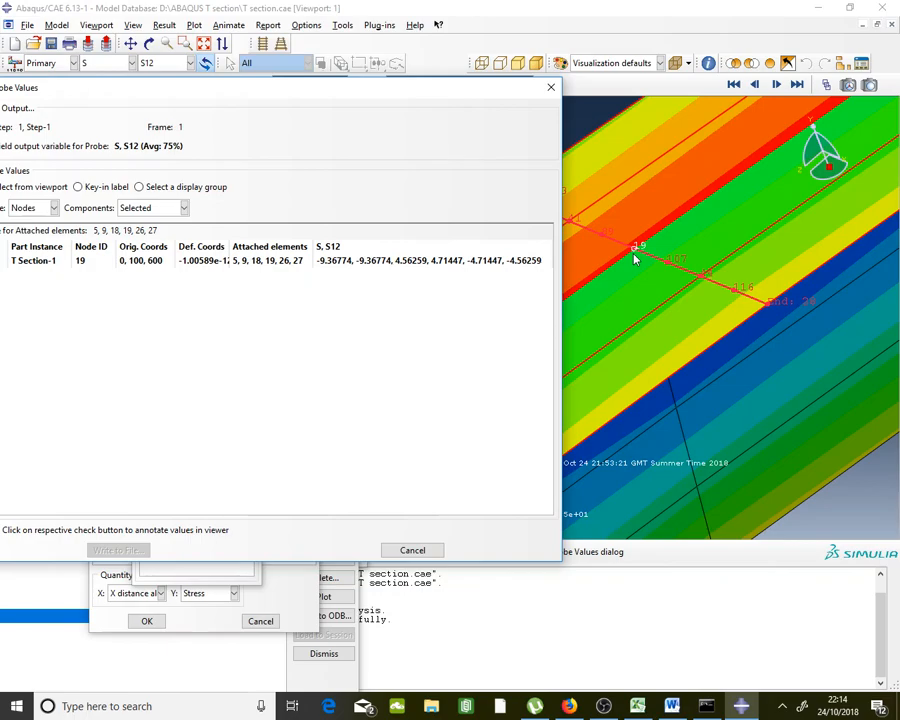
Close Probe Values and inspect the four x=50 S12 stress rows in XYData-5
{"action": "left_click", "coordinate": [550, 93]}
{"action": "left_click", "coordinate": [287, 265]}
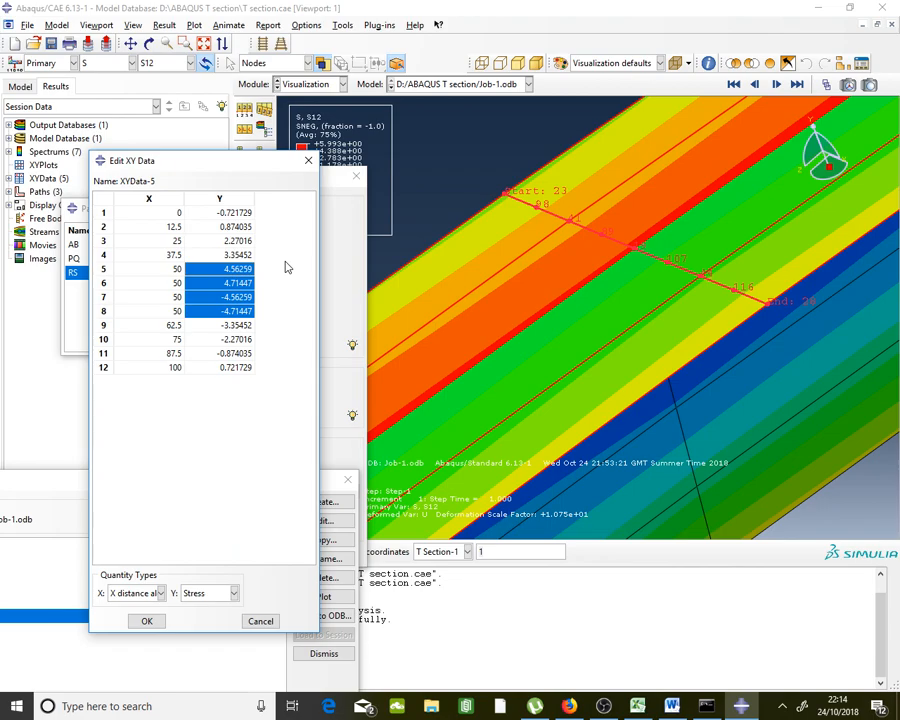
{"action": "left_click_drag", "start_coordinate": [180, 269], "coordinate": [229, 313]}
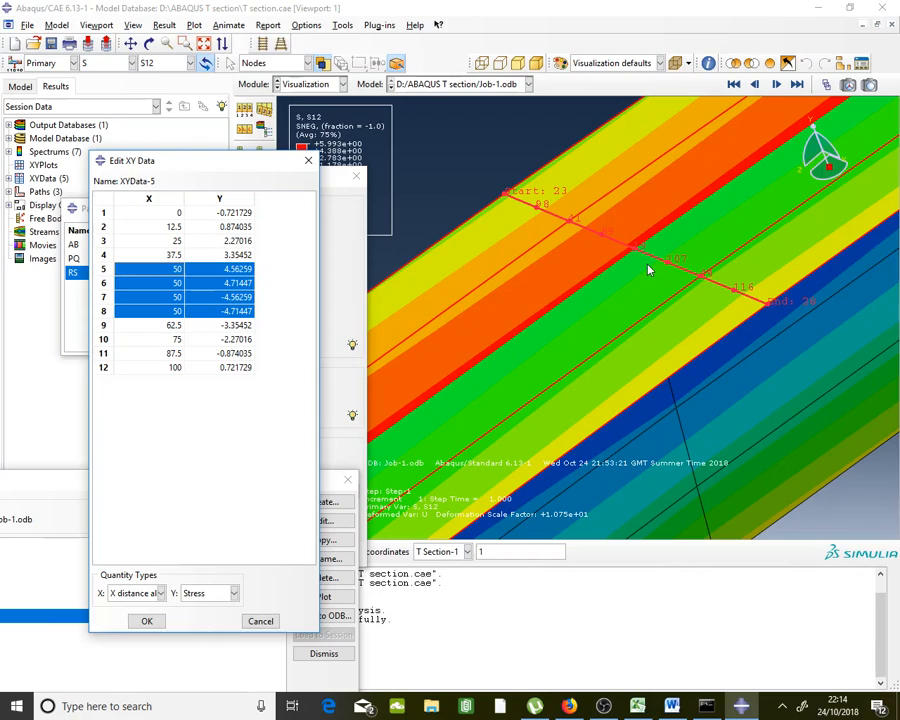
{"action": "left_click", "coordinate": [246, 286]}
{"action": "left_click", "coordinate": [249, 310]}
{"action": "left_click", "coordinate": [290, 301]}
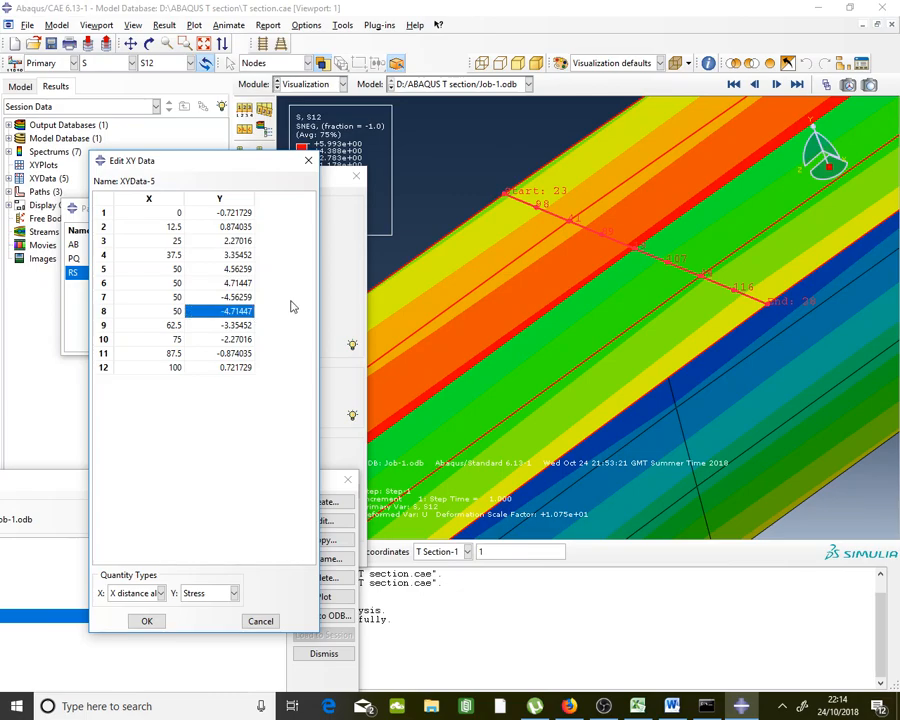
{"action": "left_click", "coordinate": [240, 286]}
{"action": "left_click", "coordinate": [245, 310]}
{"action": "left_click", "coordinate": [290, 300]}
Copy all twelve rows of RS X-distance and S12 data, then return to Excel
{"action": "left_click_drag", "start_coordinate": [168, 221], "coordinate": [232, 366]}
{"action": "right_click", "coordinate": [231, 367]}
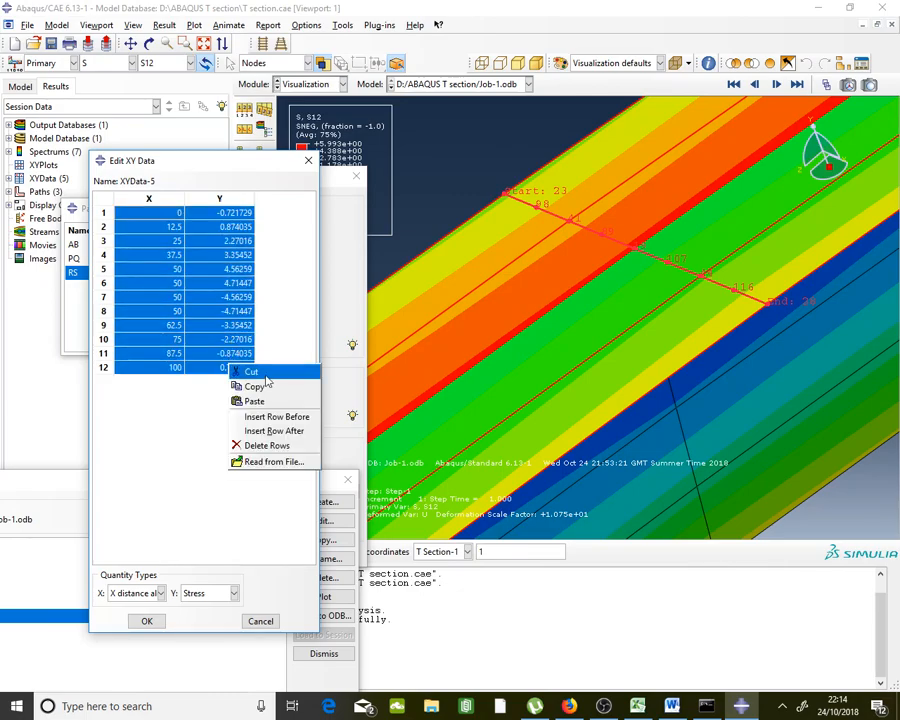
{"action": "left_click", "coordinate": [270, 387]}
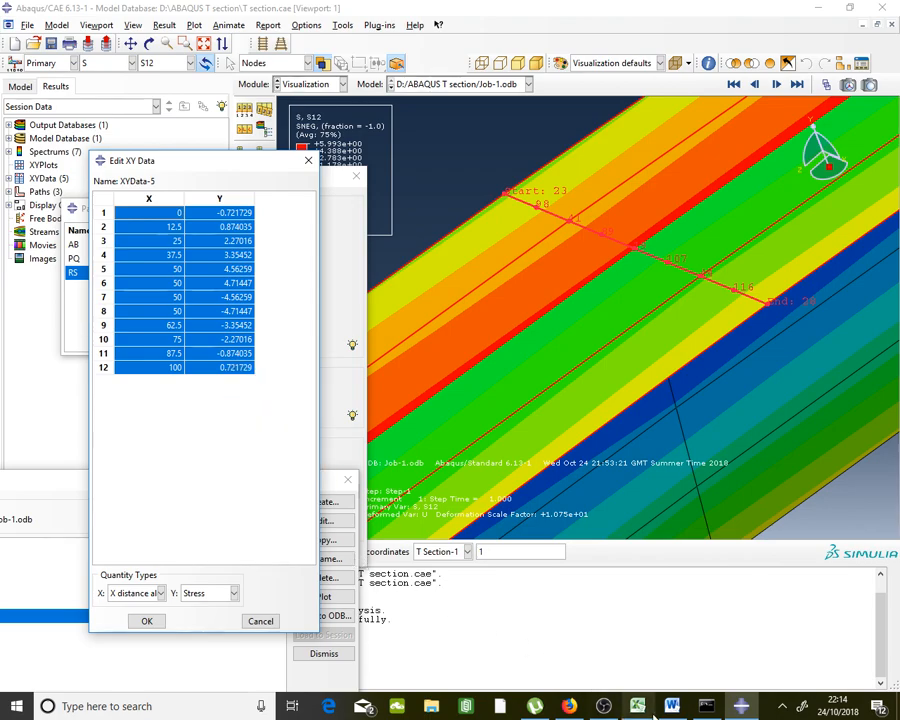
{"action": "left_click", "coordinate": [636, 708]}
Paste the RS path XY data starting at cell I48
{"action": "scroll", "coordinate": [504, 440], "scroll_direction": "down", "scroll_amount": 10}
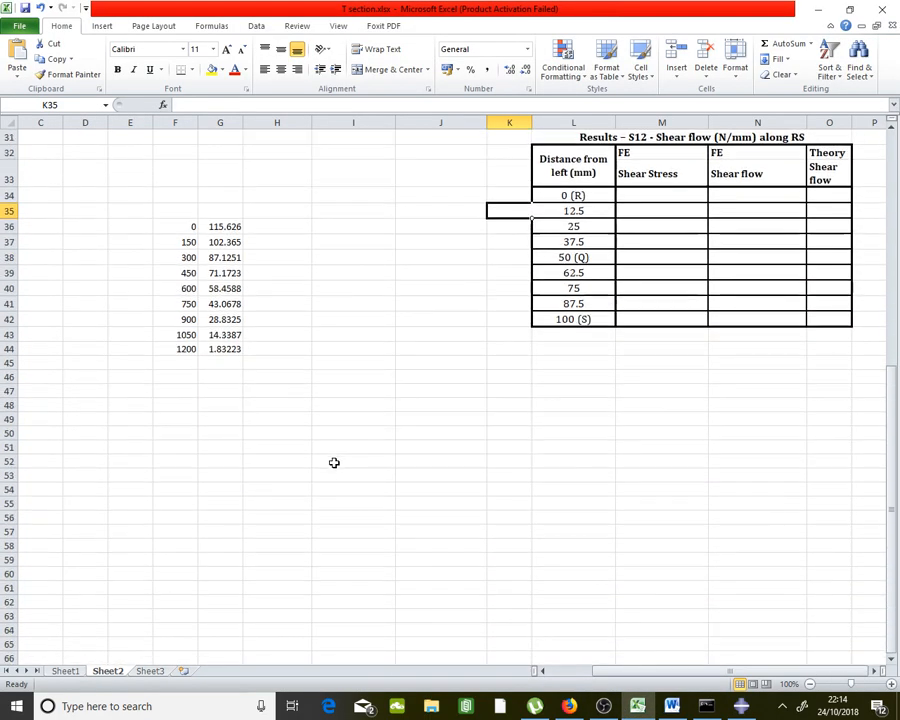
{"action": "right_click", "coordinate": [339, 403]}
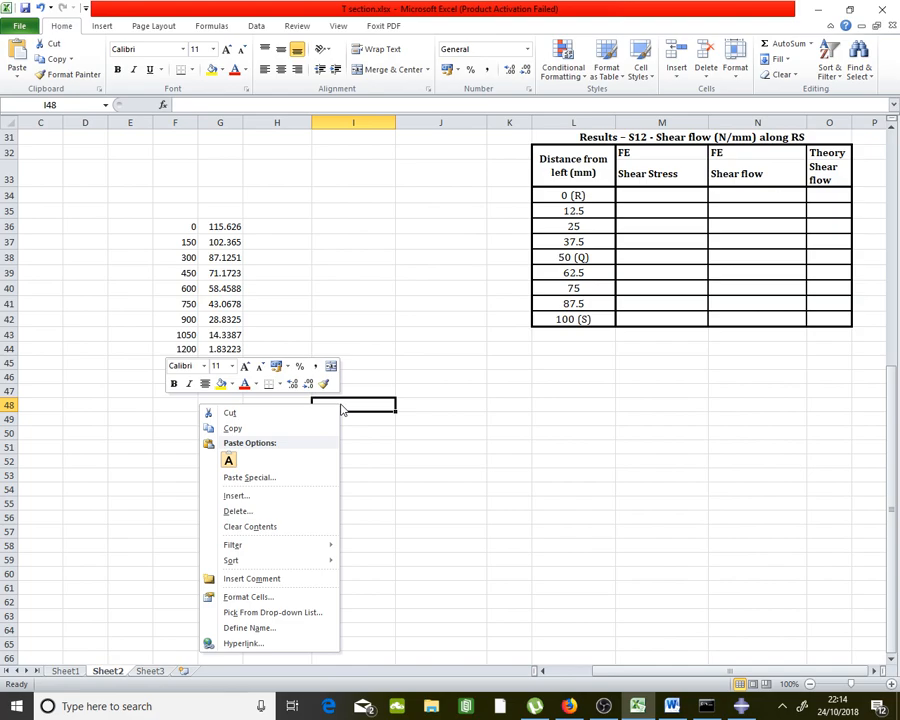
{"action": "left_click", "coordinate": [228, 459]}
{"action": "left_click", "coordinate": [519, 457]}
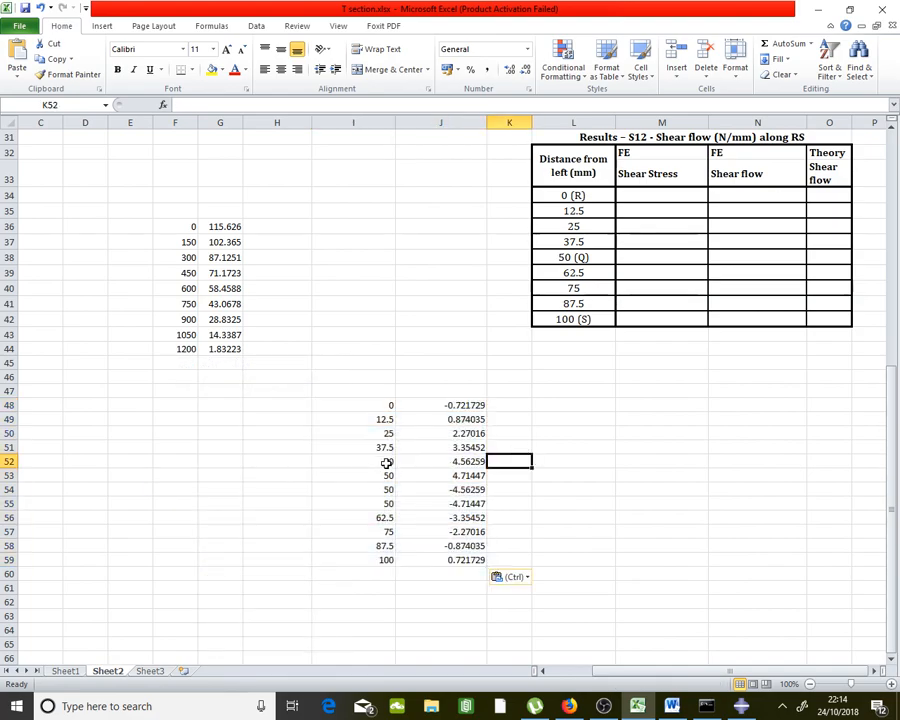
Clear the duplicate x=50 rows holding 4.56259 and -4.56259
{"action": "left_click_drag", "start_coordinate": [388, 464], "coordinate": [471, 502]}
{"action": "left_click", "coordinate": [558, 474]}
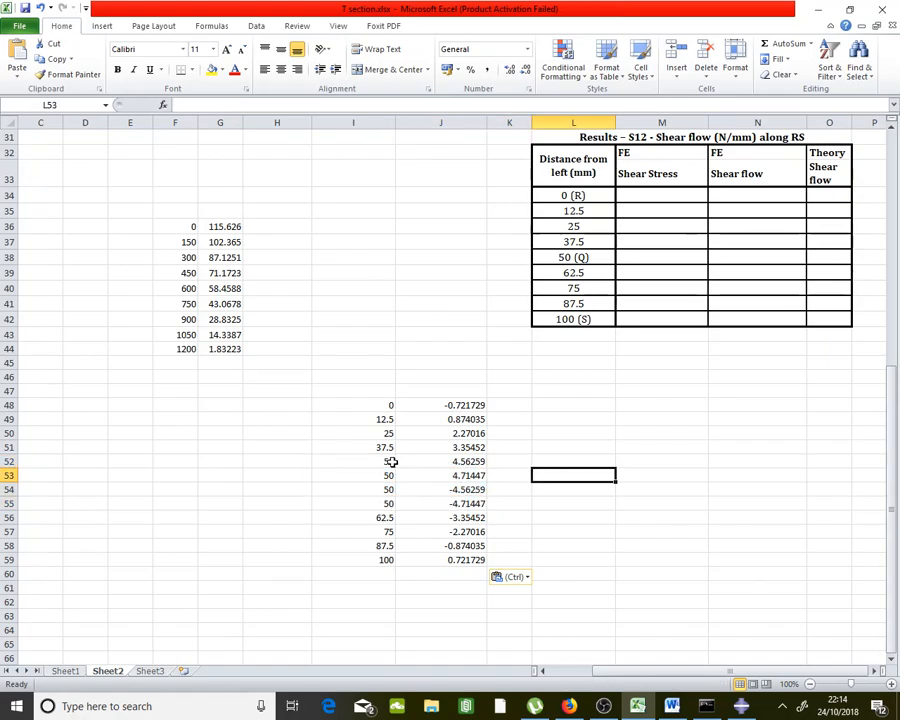
{"action": "left_click_drag", "start_coordinate": [388, 461], "coordinate": [440, 462]}
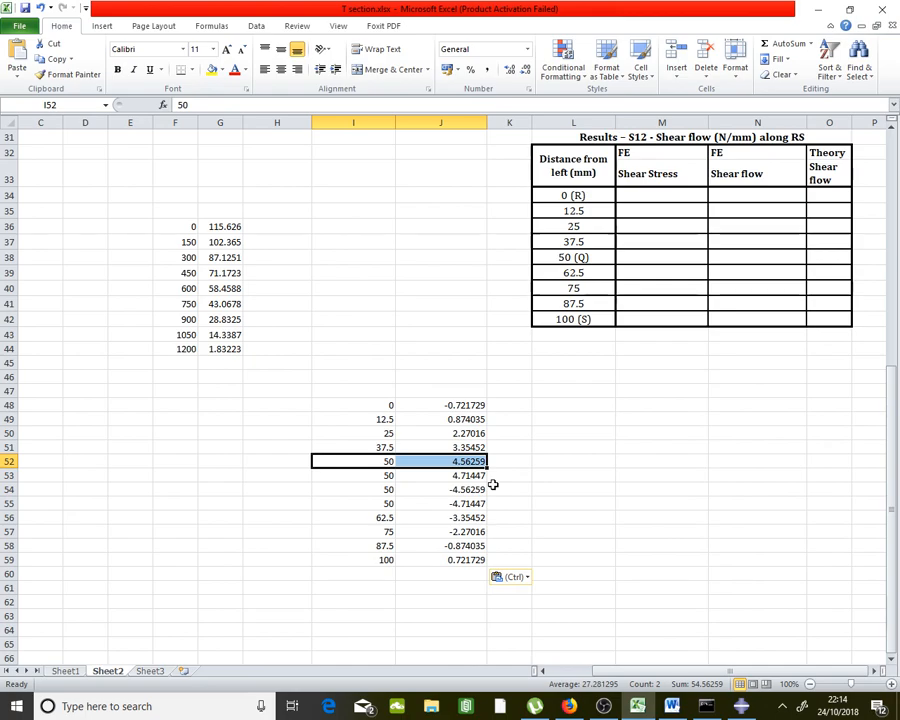
{"action": "key", "text": "Delete"}
{"action": "left_click_drag", "start_coordinate": [372, 484], "coordinate": [442, 486]}
{"action": "key", "text": "Delete"}
{"action": "left_click", "coordinate": [482, 476]}
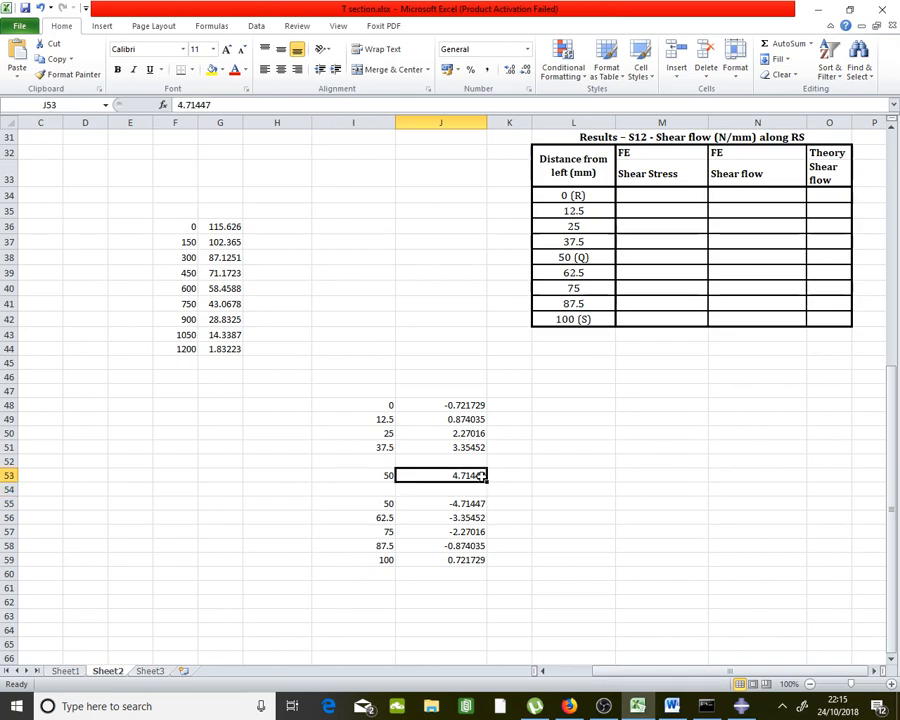
{"action": "left_click", "coordinate": [482, 504]}
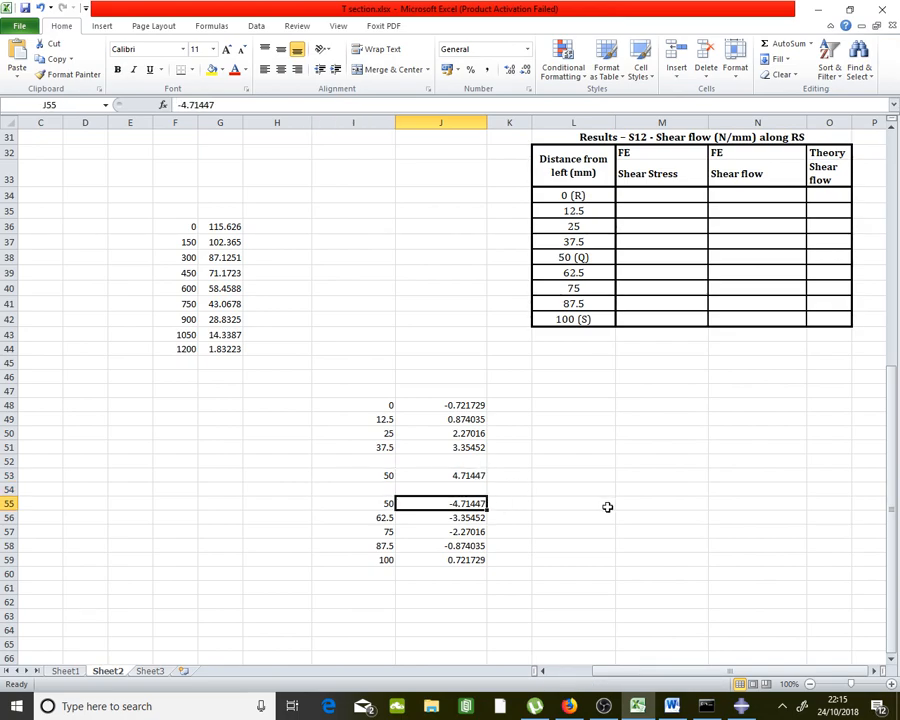
{"action": "left_click", "coordinate": [607, 507]}
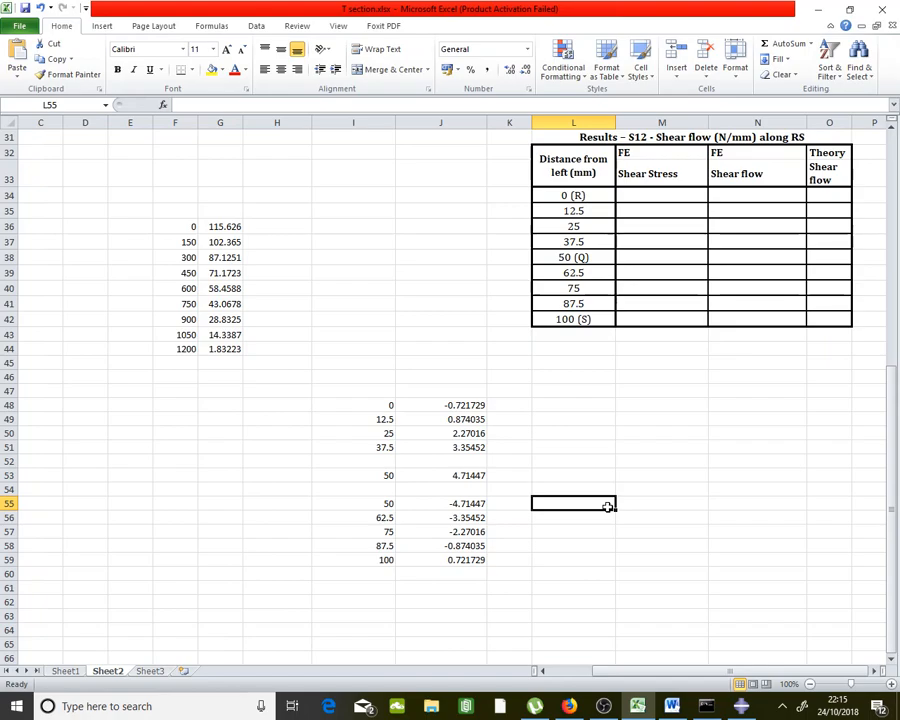
Keep the 50, 4.71447 row, delete the -4.71447 row, and close the gaps
{"action": "left_click_drag", "start_coordinate": [390, 475], "coordinate": [437, 461]}
{"action": "left_click_drag", "start_coordinate": [405, 505], "coordinate": [454, 558]}
{"action": "left_click_drag", "start_coordinate": [450, 503], "coordinate": [452, 475]}
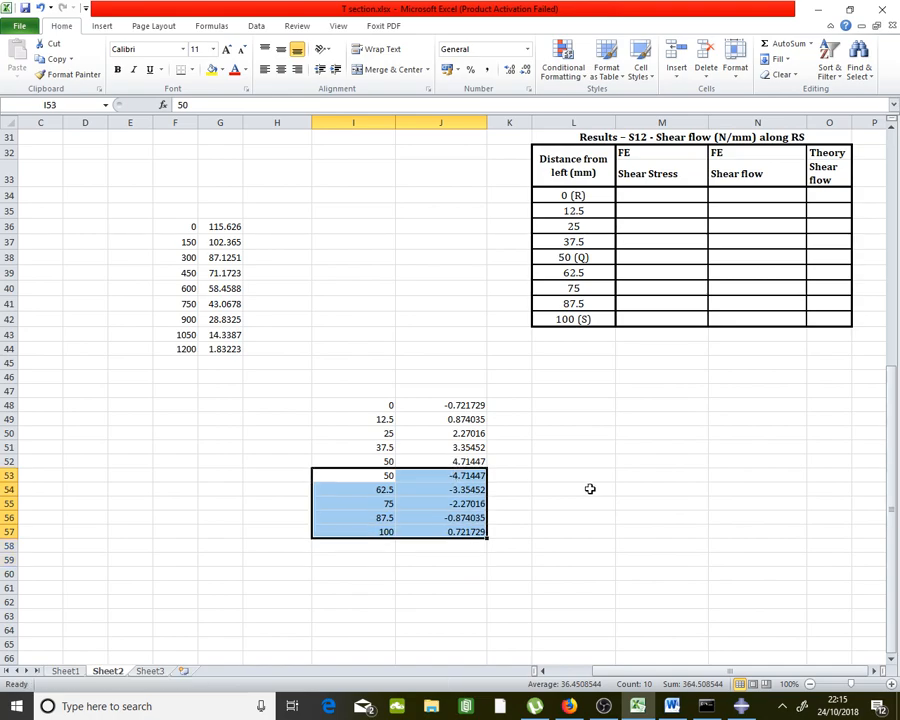
{"action": "left_click", "coordinate": [561, 489]}
{"action": "left_click_drag", "start_coordinate": [376, 475], "coordinate": [427, 475]}
{"action": "key", "text": "Delete"}
{"action": "left_click_drag", "start_coordinate": [374, 490], "coordinate": [436, 528]}
{"action": "left_click_drag", "start_coordinate": [447, 482], "coordinate": [450, 464]}
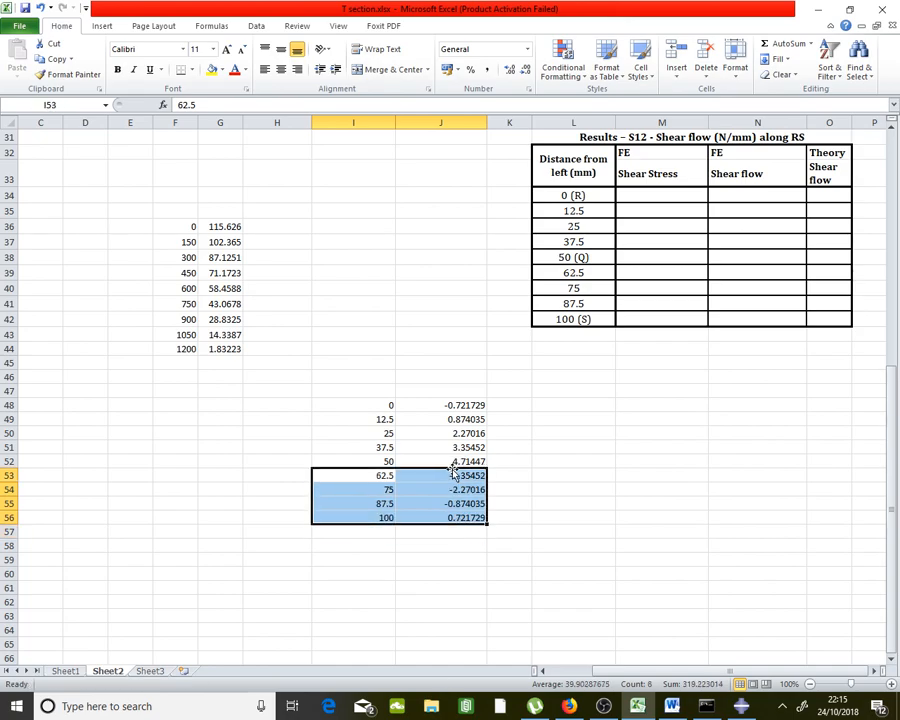
Leave J52 at 4.71447 after a cancelled ± edit, and select the nine stresses in J48:J56
{"action": "left_click", "coordinate": [450, 463]}
{"action": "double_click", "coordinate": [450, 463]}
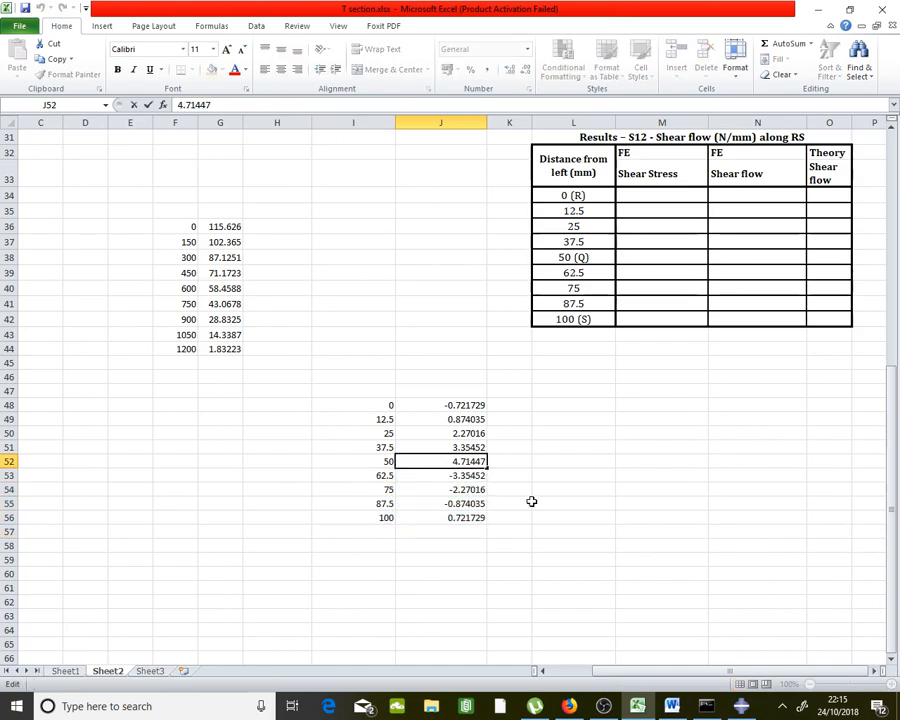
{"action": "type", "text": "+-"}
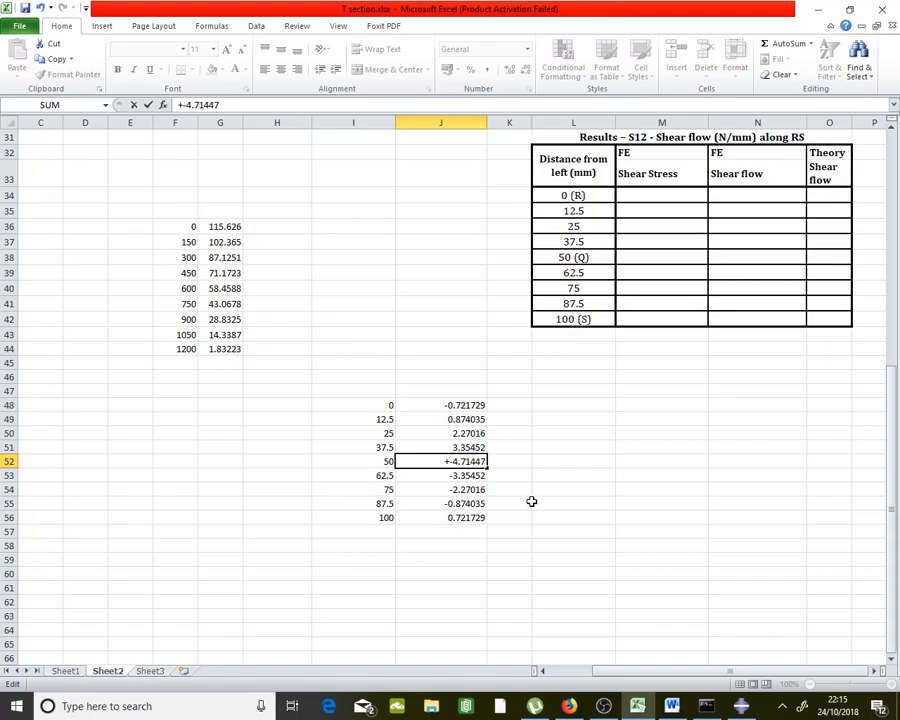
{"action": "left_click", "coordinate": [531, 501]}
{"action": "key", "text": "Escape"}
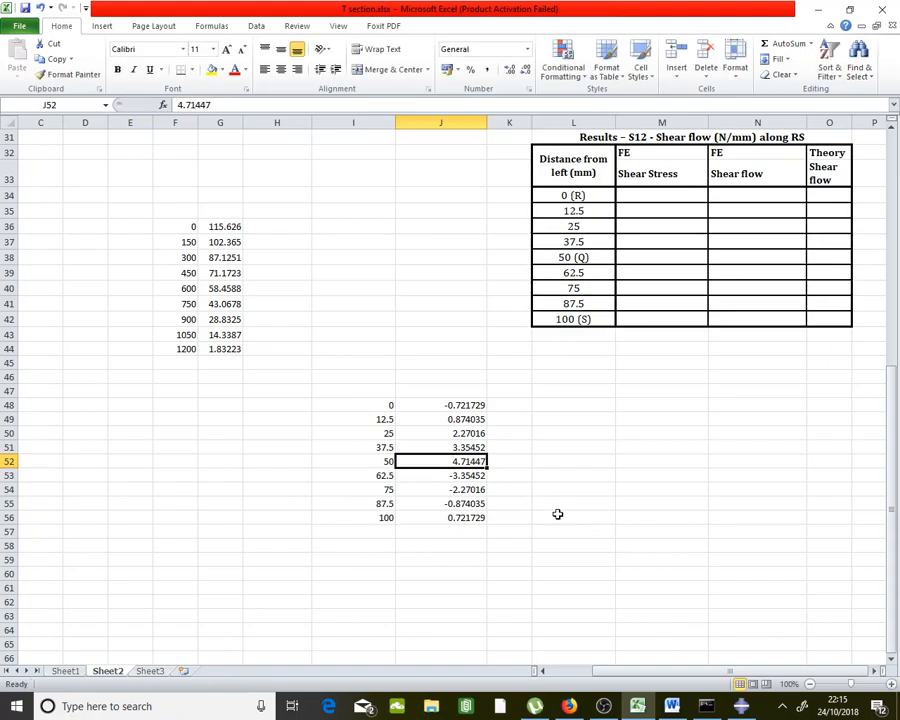
{"action": "left_click_drag", "start_coordinate": [470, 404], "coordinate": [463, 514]}
Paste the nine stress values as values into the Shear Stress column at M34
{"action": "right_click", "coordinate": [463, 514]}
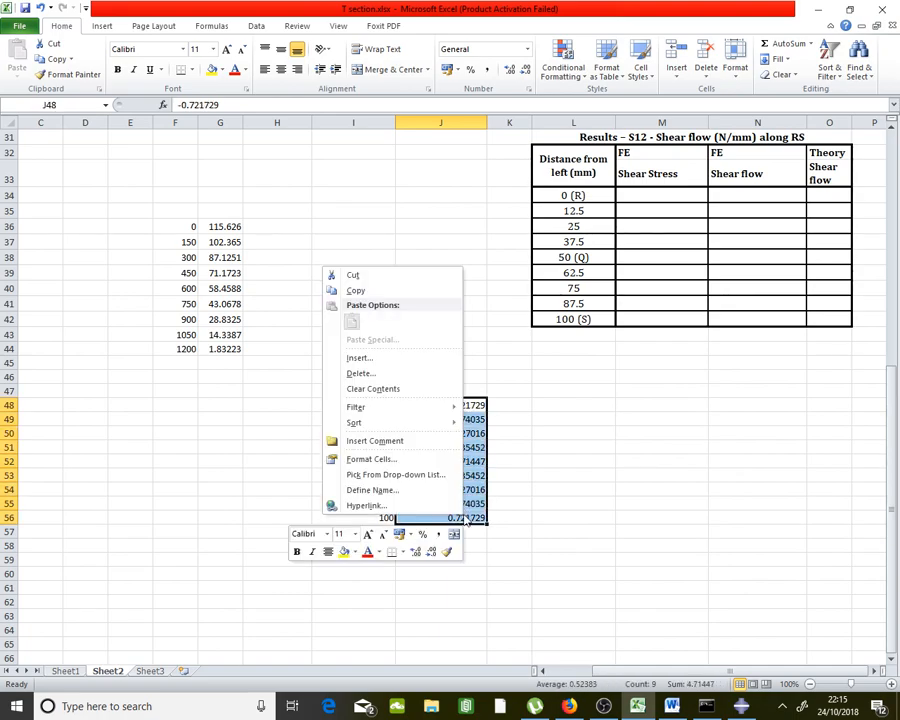
{"action": "left_click", "coordinate": [354, 288]}
{"action": "scroll", "coordinate": [770, 441], "scroll_direction": "up", "scroll_amount": 3}
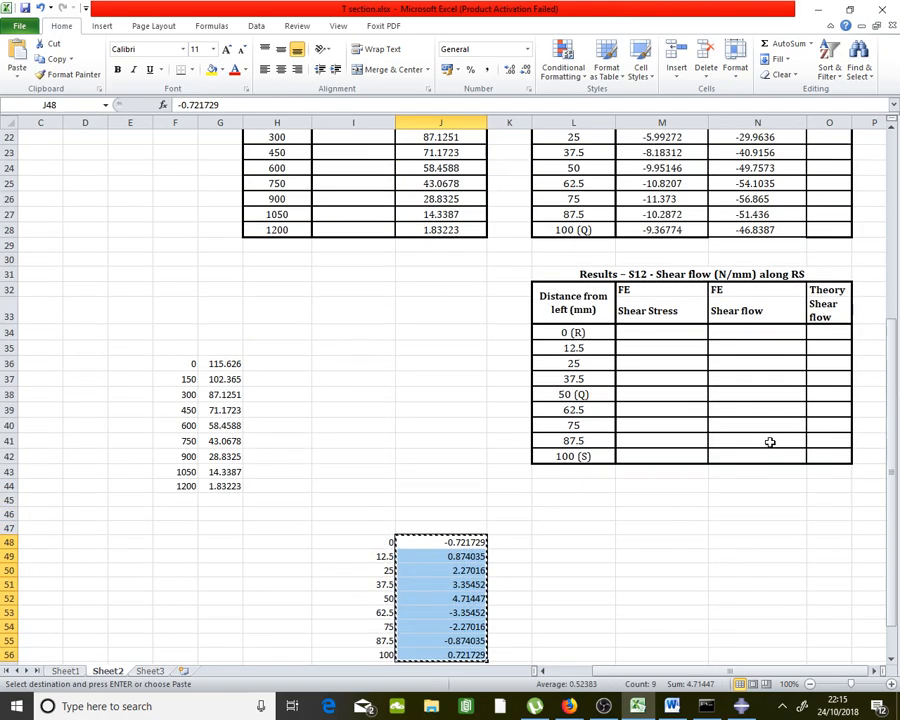
{"action": "right_click", "coordinate": [666, 330]}
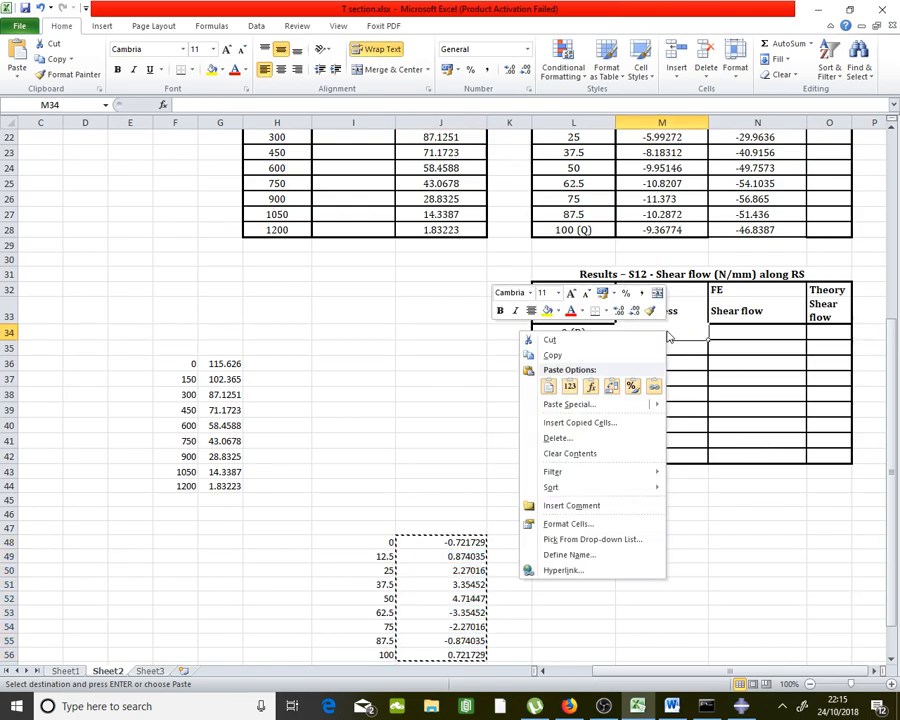
{"action": "left_click", "coordinate": [571, 386]}
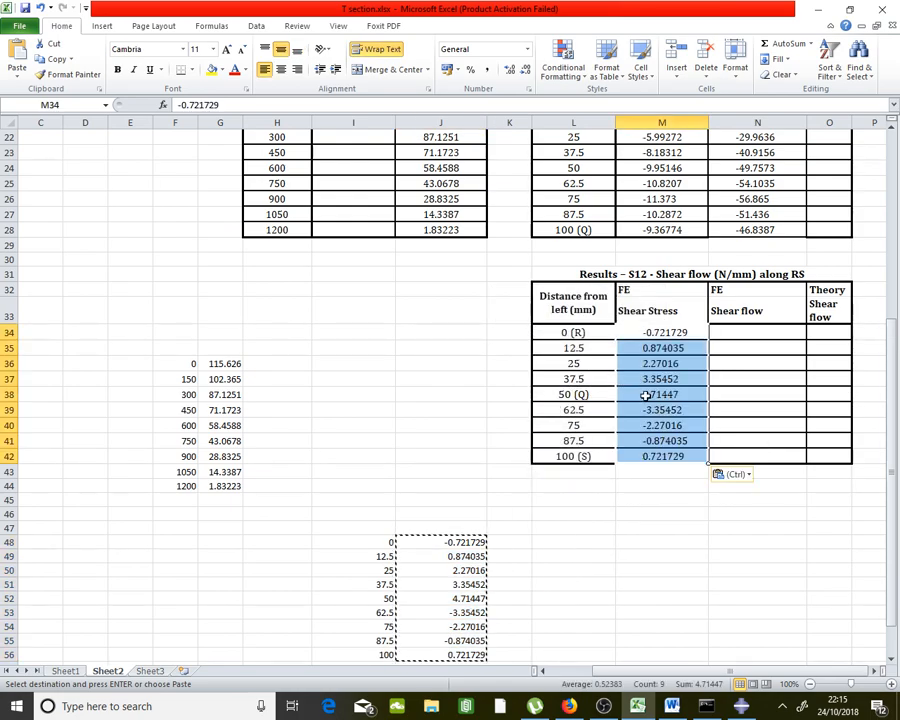
Try entering '+,-4.71447' for the 50 (Q) stress, then dismiss the formula errors
{"action": "left_click", "coordinate": [645, 394]}
{"action": "double_click", "coordinate": [645, 394]}
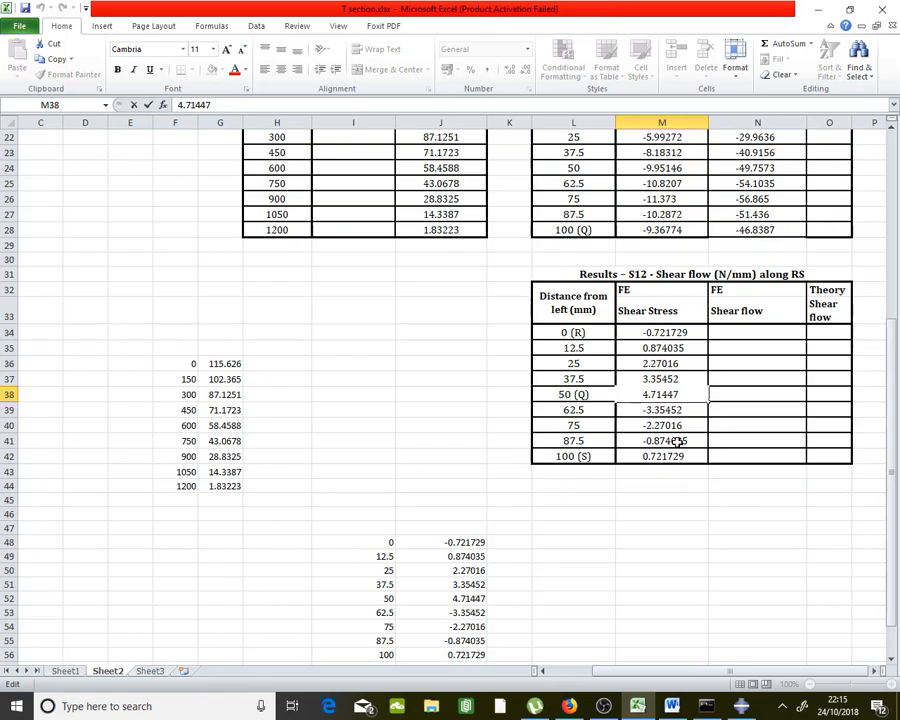
{"action": "type", "text": "+"}
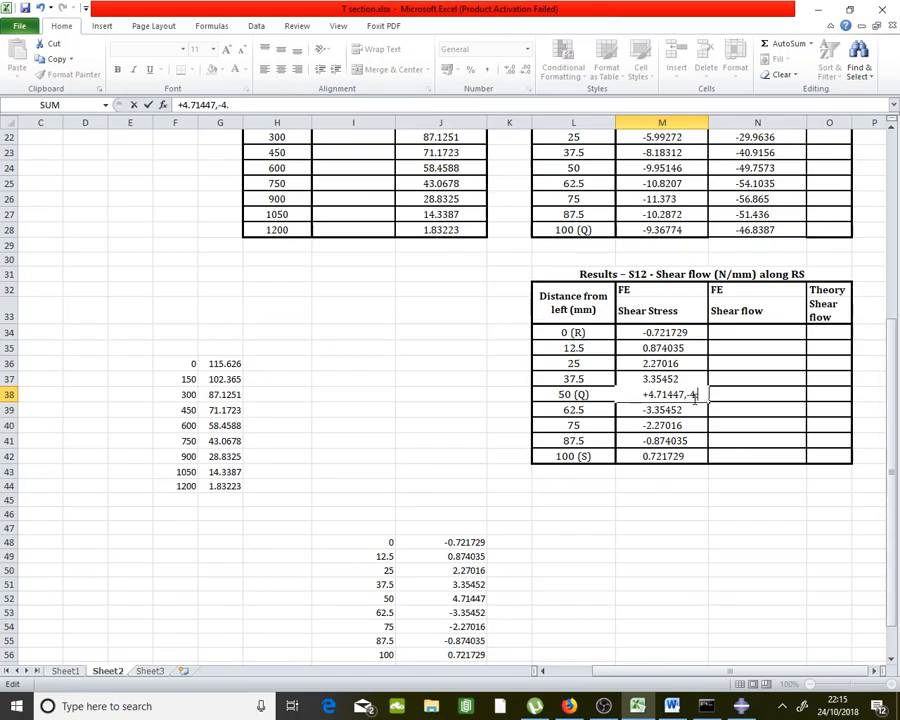
{"action": "type", "text": ",-4.71"}
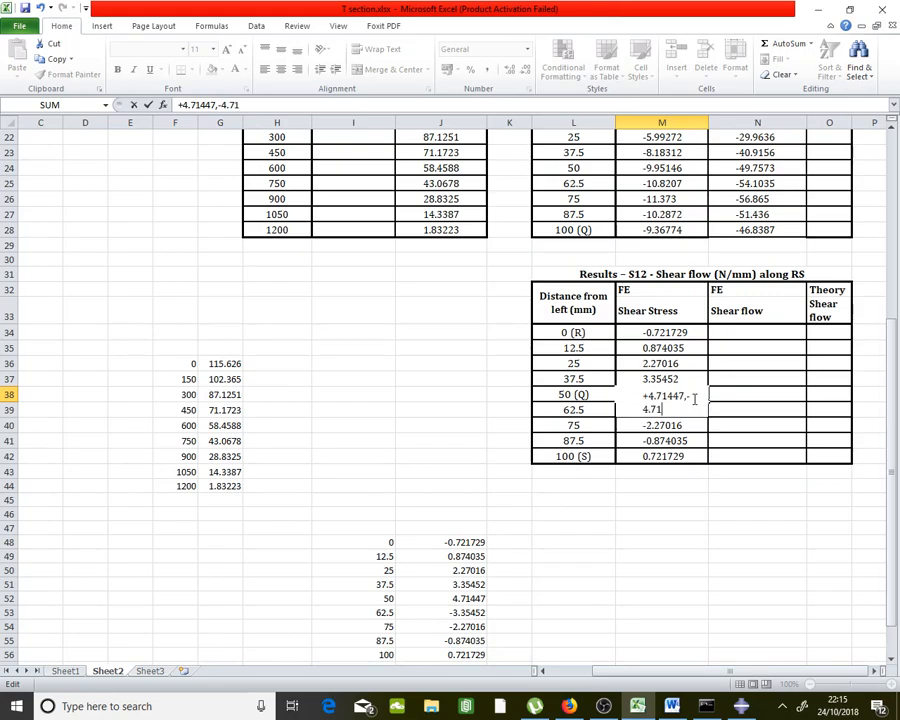
{"action": "type", "text": "447"}
{"action": "key", "text": "Return"}
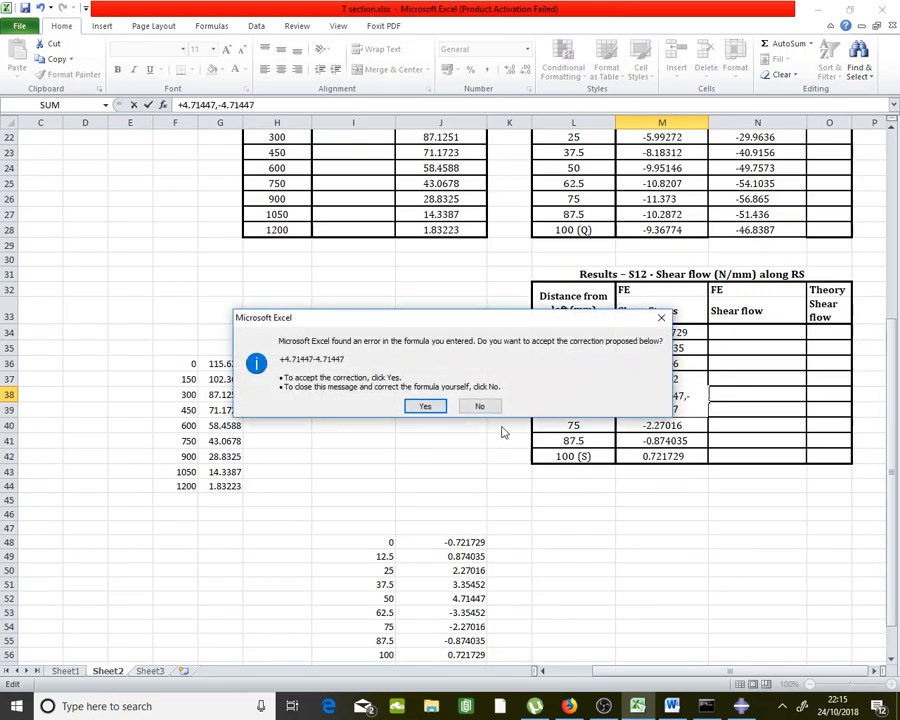
{"action": "left_click", "coordinate": [477, 407]}
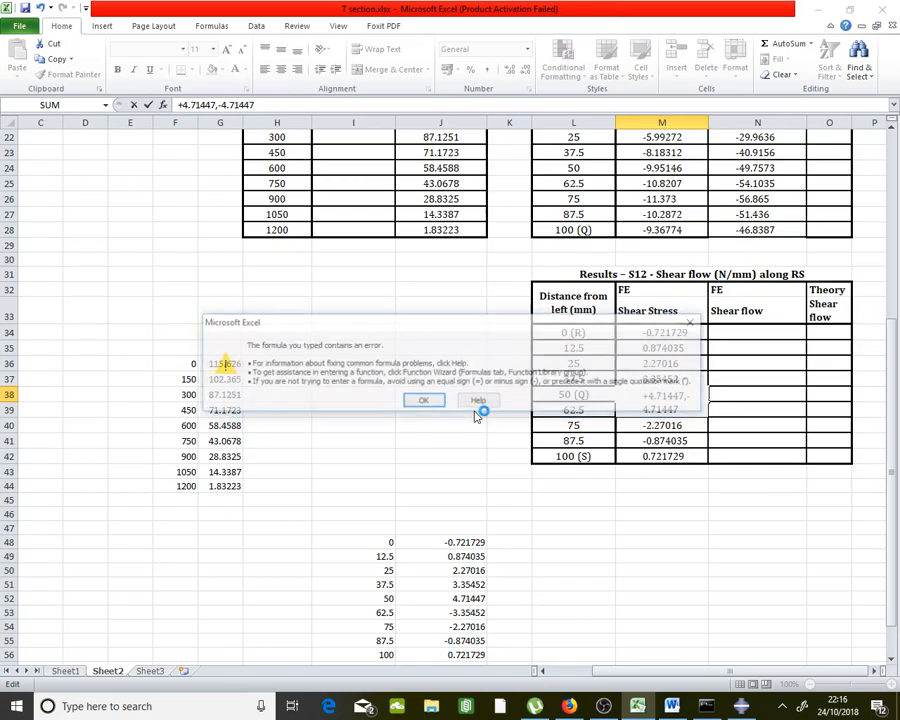
{"action": "left_click", "coordinate": [429, 403]}
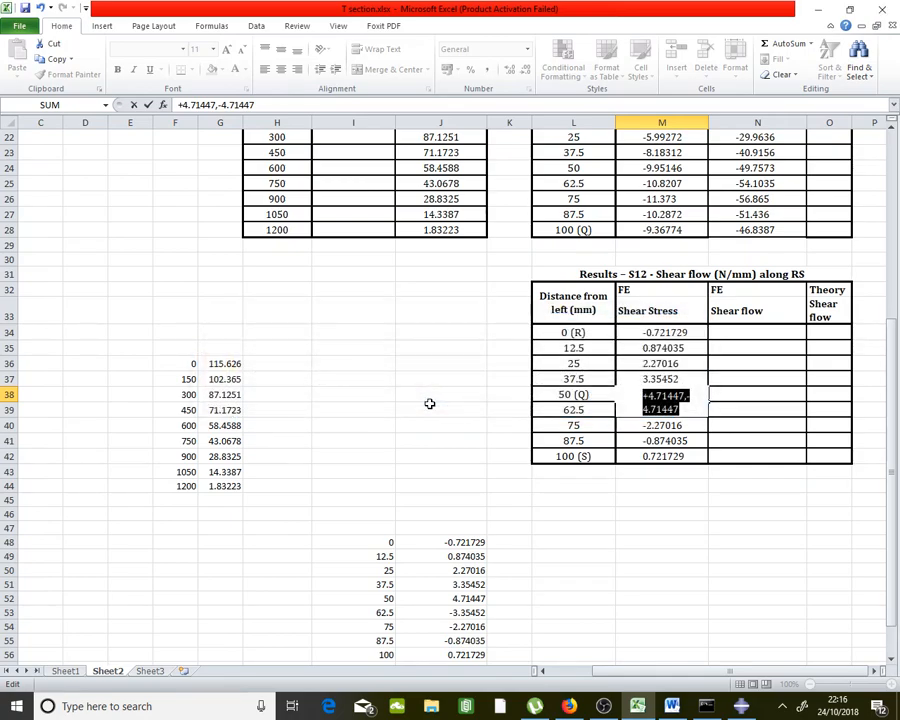
{"action": "left_click", "coordinate": [712, 478]}
{"action": "key", "text": "Escape"}
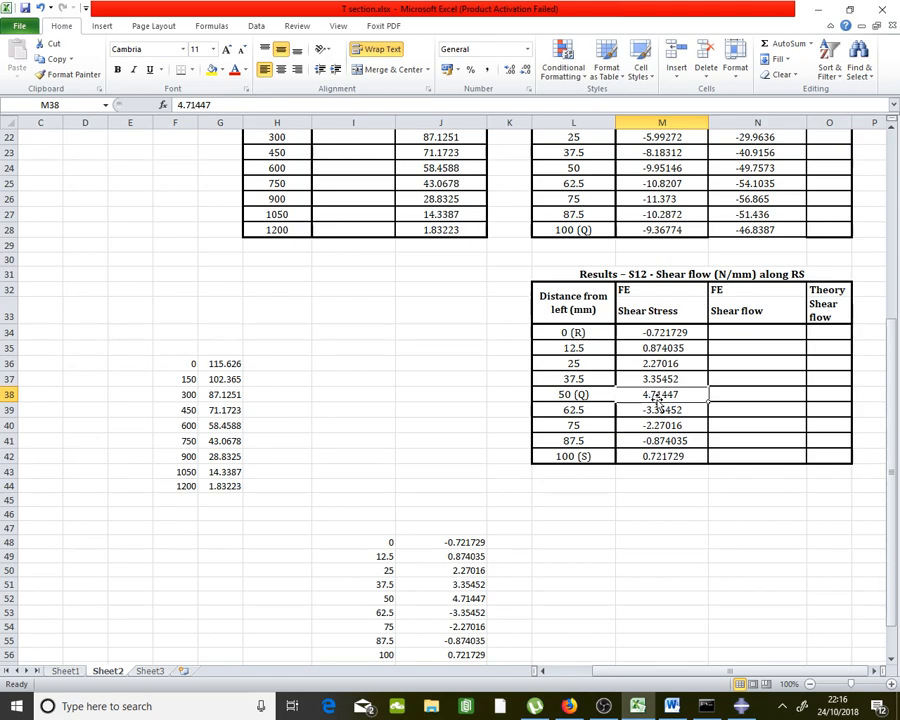
Prefix the Q row stress with +-, turning it into -4.71447
{"action": "key", "text": "Down"}
{"action": "double_click", "coordinate": [636, 392]}
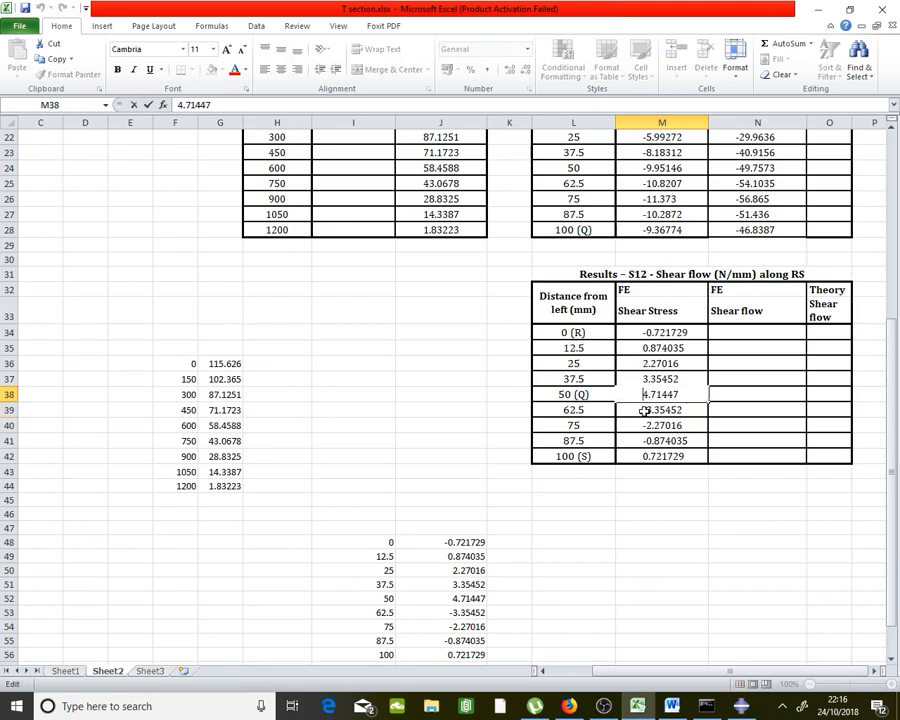
{"action": "type", "text": "+-"}
{"action": "key", "text": "Return"}
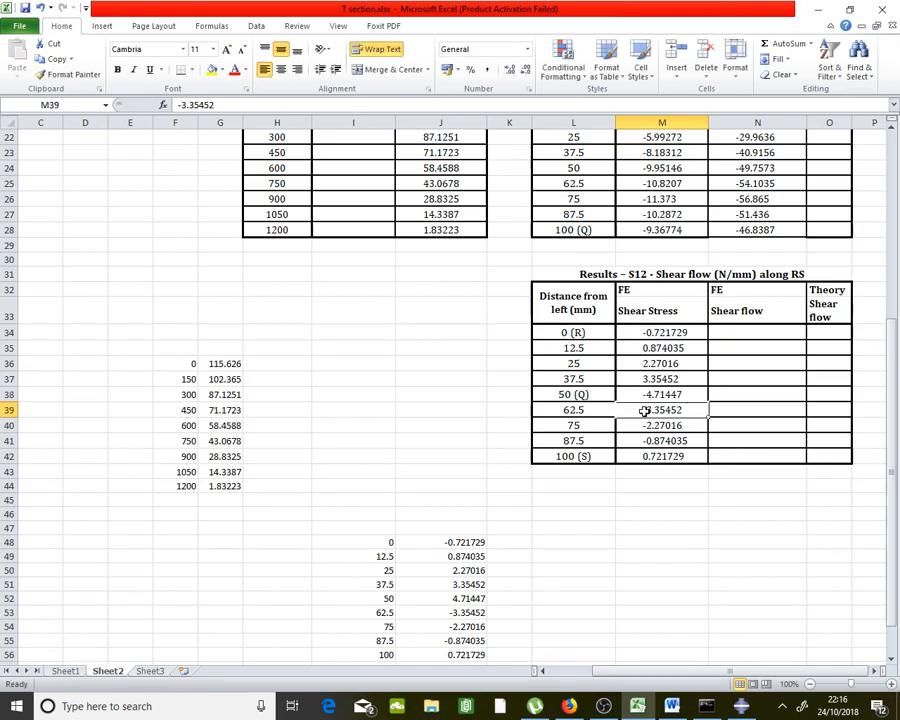
{"action": "double_click", "coordinate": [638, 395]}
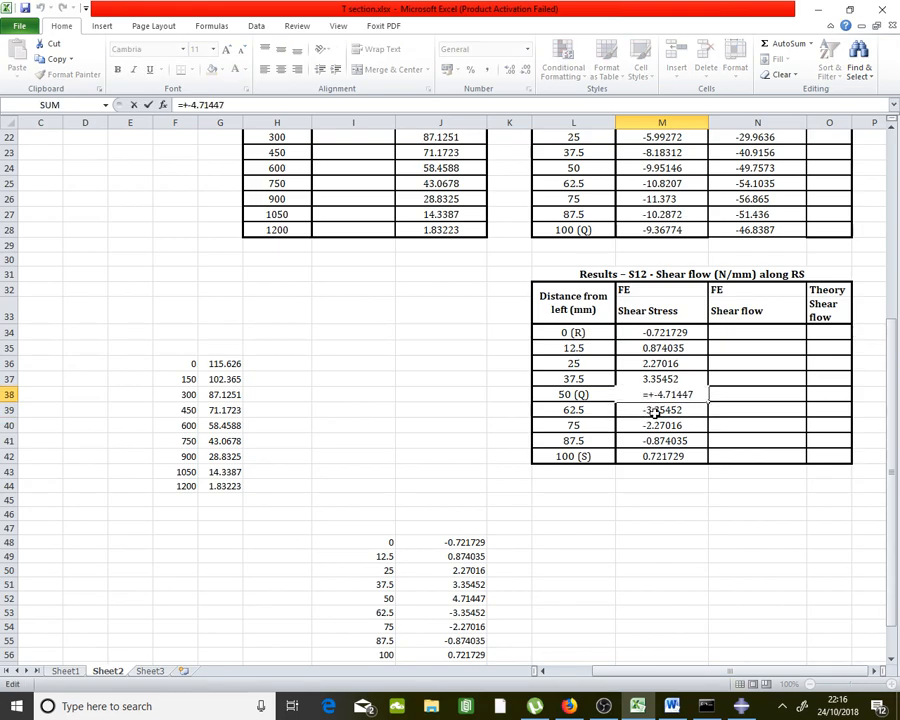
{"action": "key", "text": "Escape"}
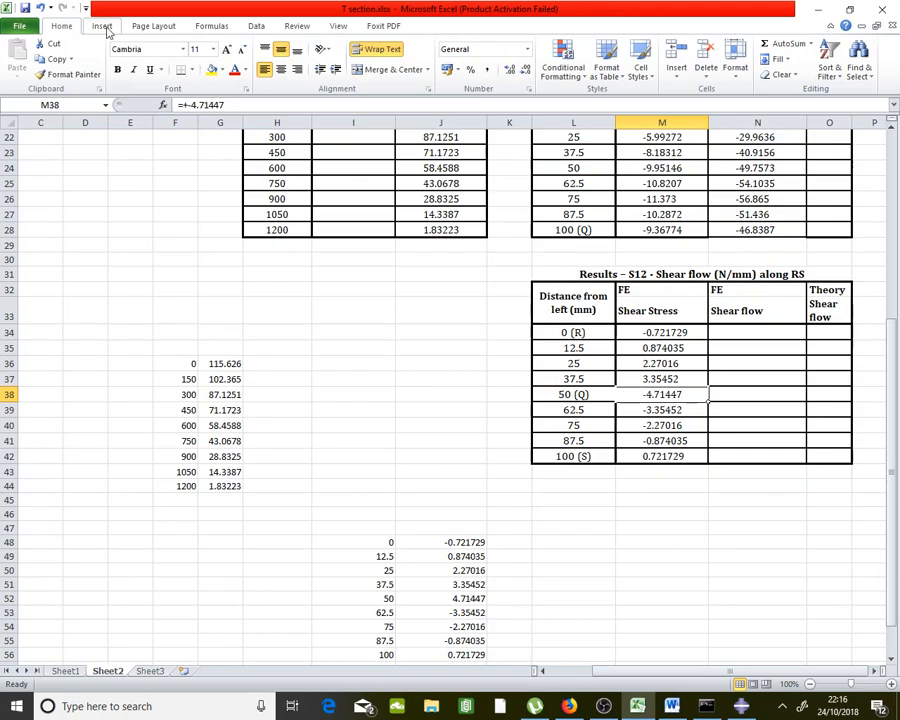
Insert an equation box holding the ± symbol from Basic Math
{"action": "left_click", "coordinate": [104, 27]}
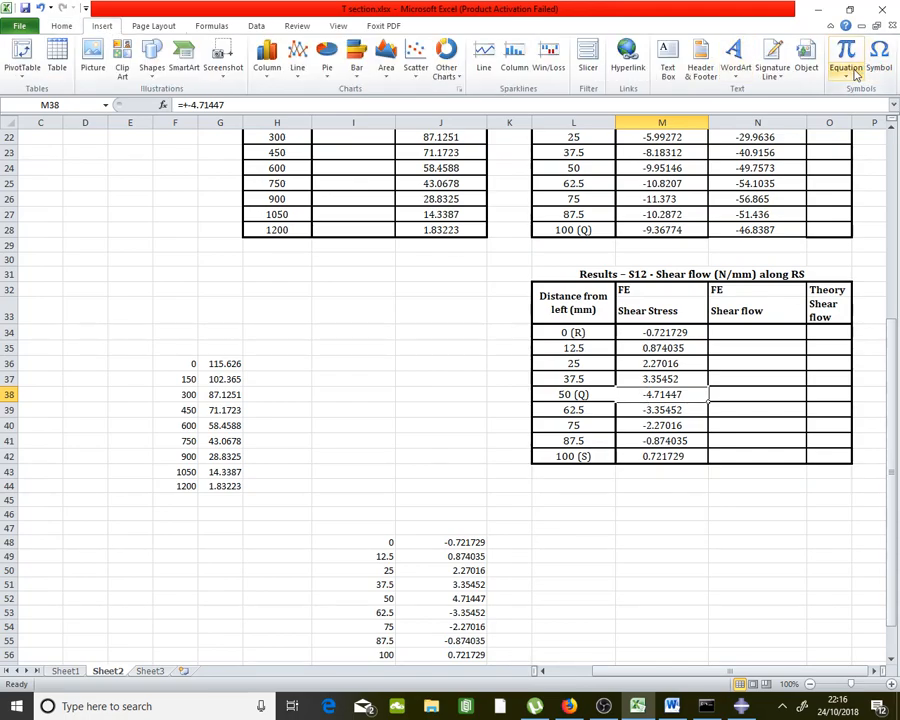
{"action": "left_click", "coordinate": [855, 70]}
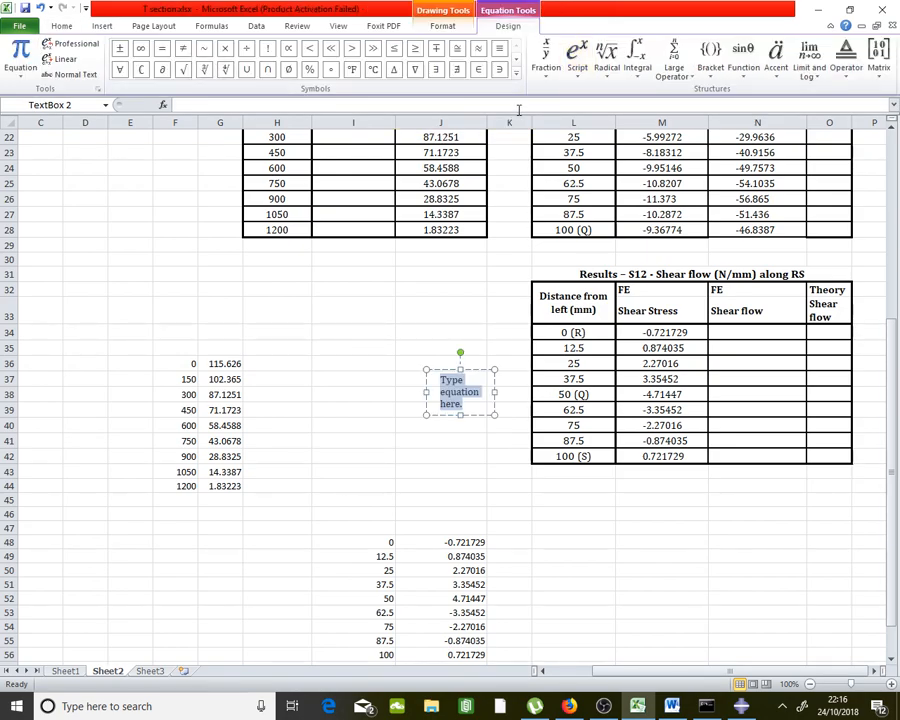
{"action": "left_click", "coordinate": [516, 73]}
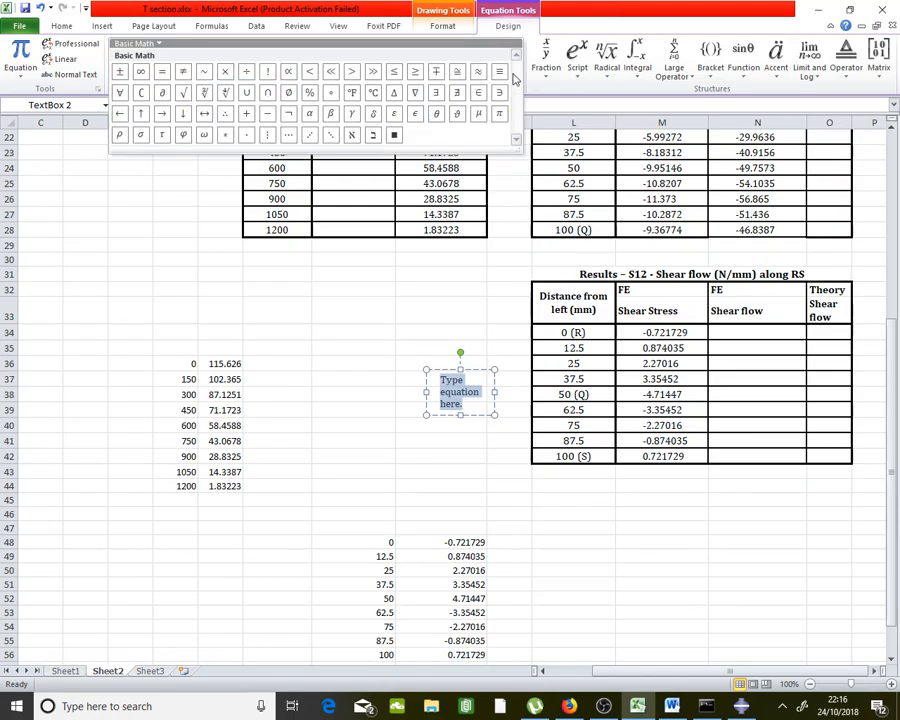
{"action": "left_click", "coordinate": [120, 72]}
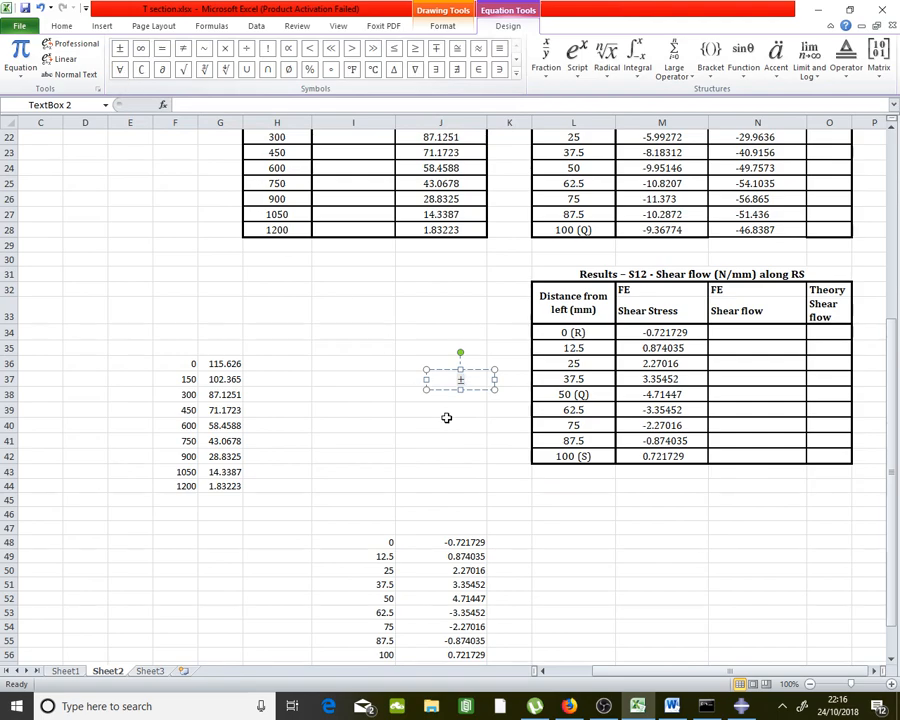
{"action": "left_click", "coordinate": [446, 418]}
{"action": "left_click", "coordinate": [462, 376]}
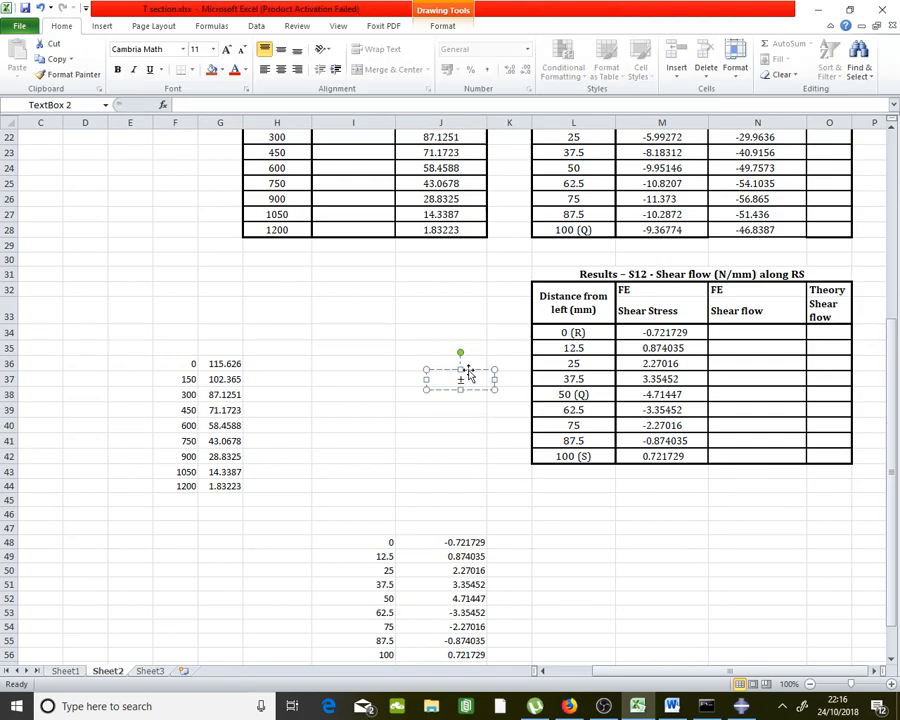
Restore M38 to 4.71447 and place the ± equation box in front of it
{"action": "double_click", "coordinate": [655, 395]}
{"action": "left_click_drag", "start_coordinate": [659, 395], "coordinate": [643, 395]}
{"action": "key", "text": "BackSpace"}
{"action": "left_click", "coordinate": [662, 485]}
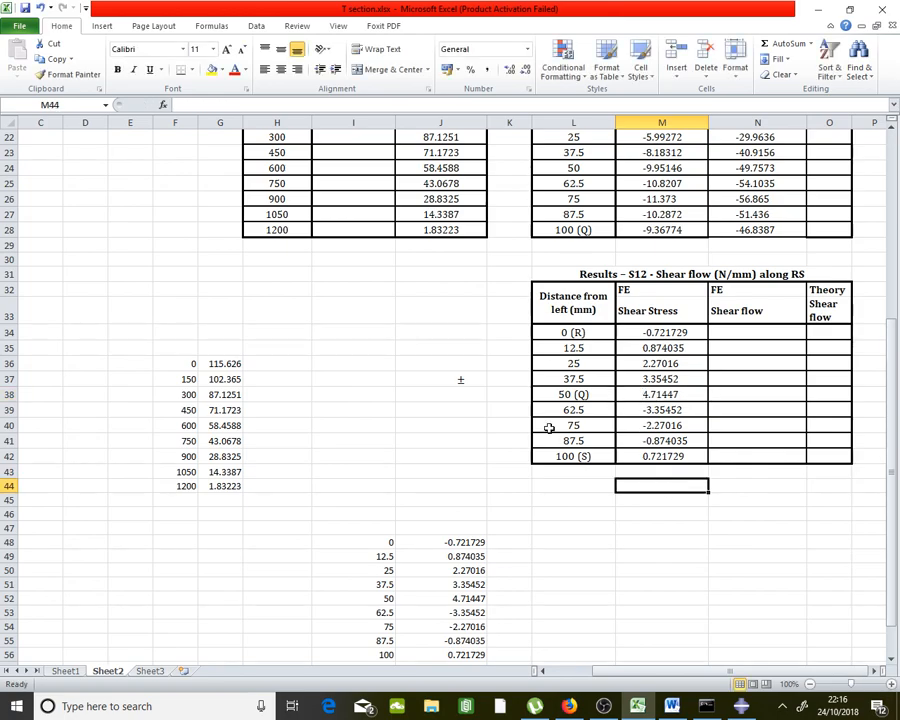
{"action": "left_click", "coordinate": [468, 388]}
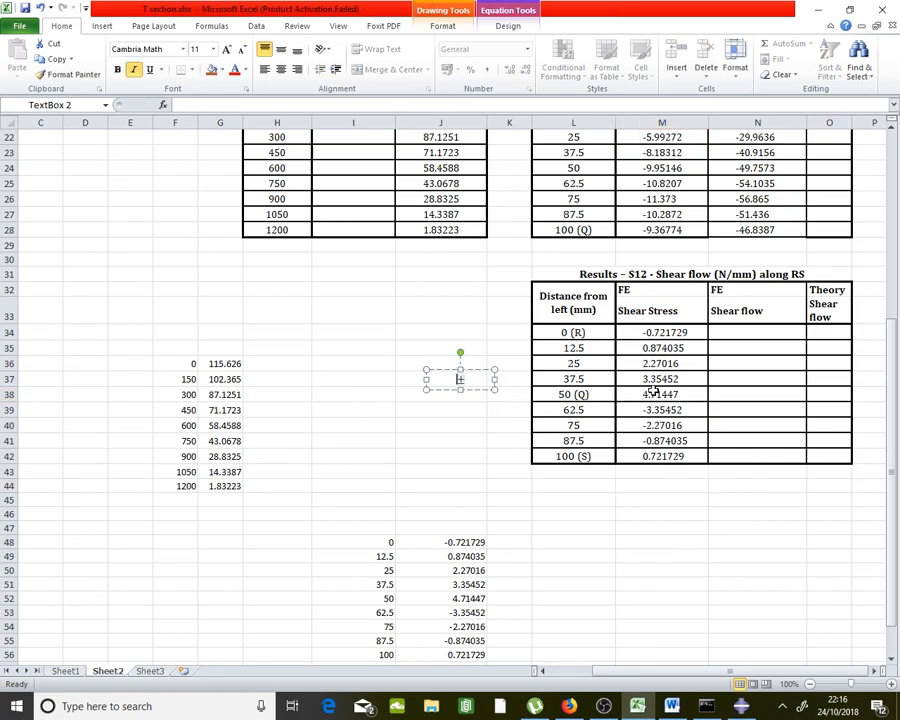
{"action": "left_click_drag", "start_coordinate": [474, 392], "coordinate": [650, 410]}
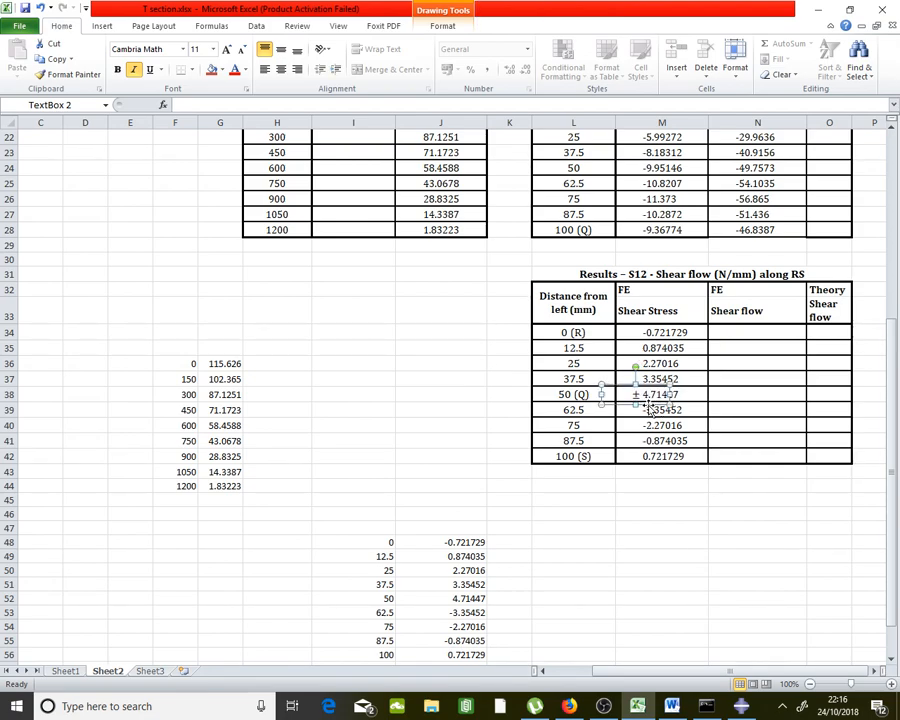
{"action": "left_click", "coordinate": [699, 525]}
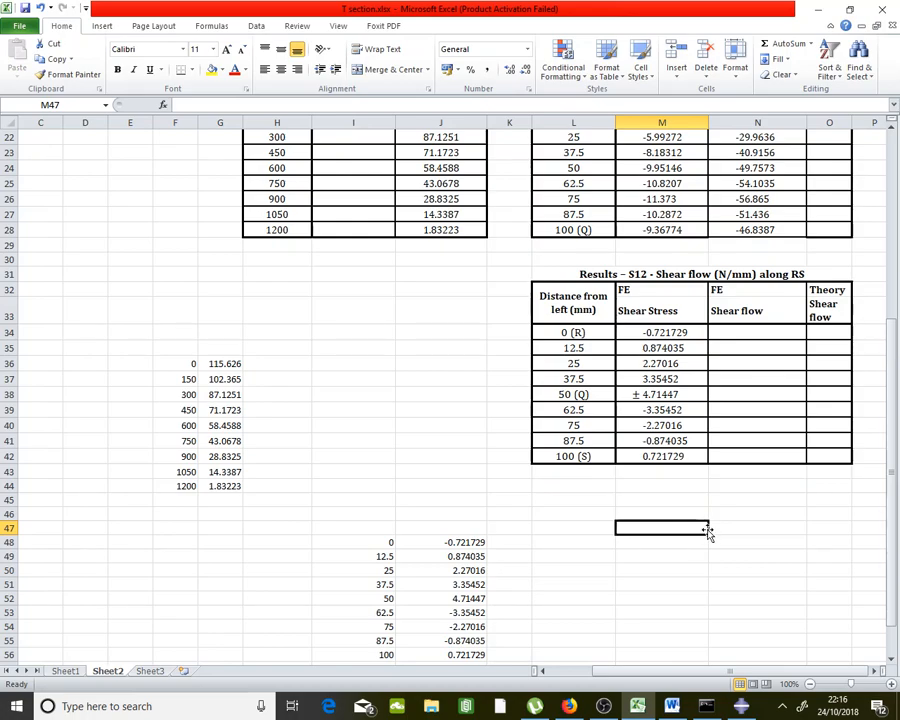
{"action": "scroll", "coordinate": [607, 527], "scroll_direction": "down", "scroll_amount": 1}
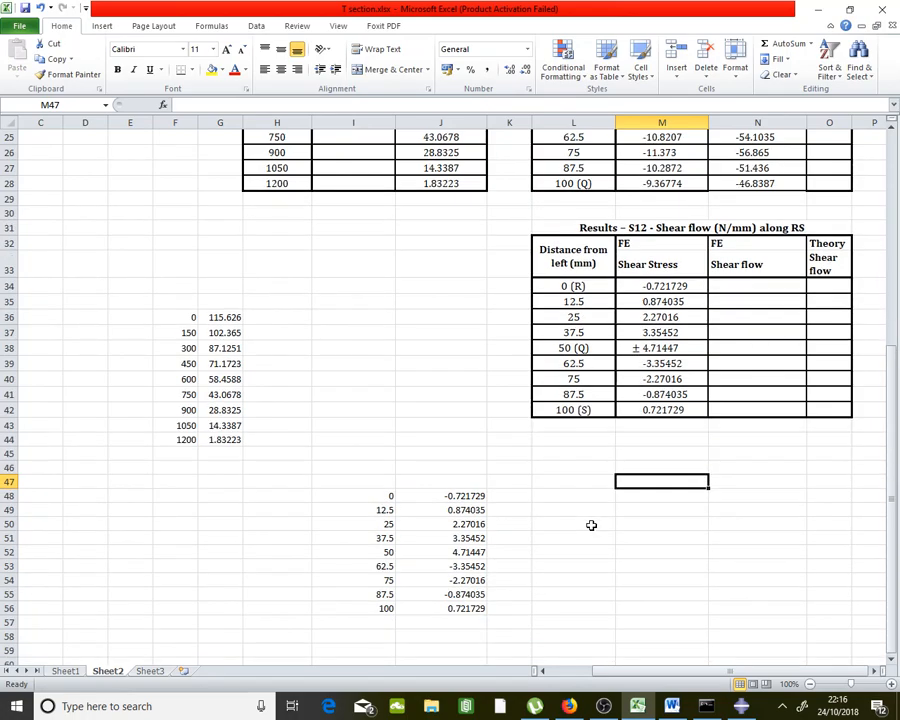
Compute shear flows with =J48*5 filled down K48:K56, and copy the results
{"action": "left_click", "coordinate": [521, 495]}
{"action": "type", "text": "="}
{"action": "left_click", "coordinate": [463, 495]}
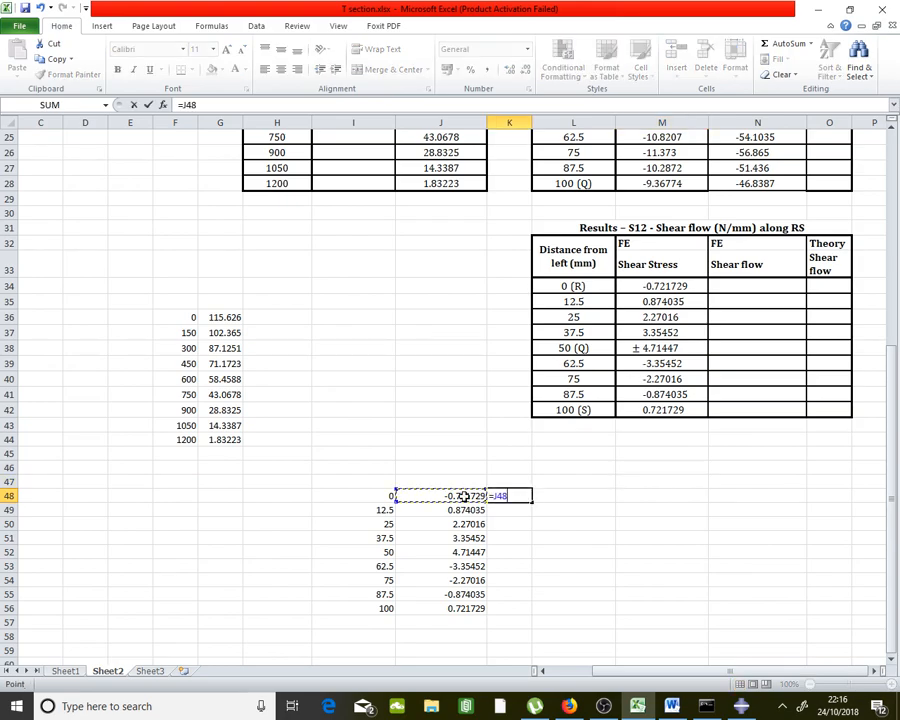
{"action": "type", "text": "*"}
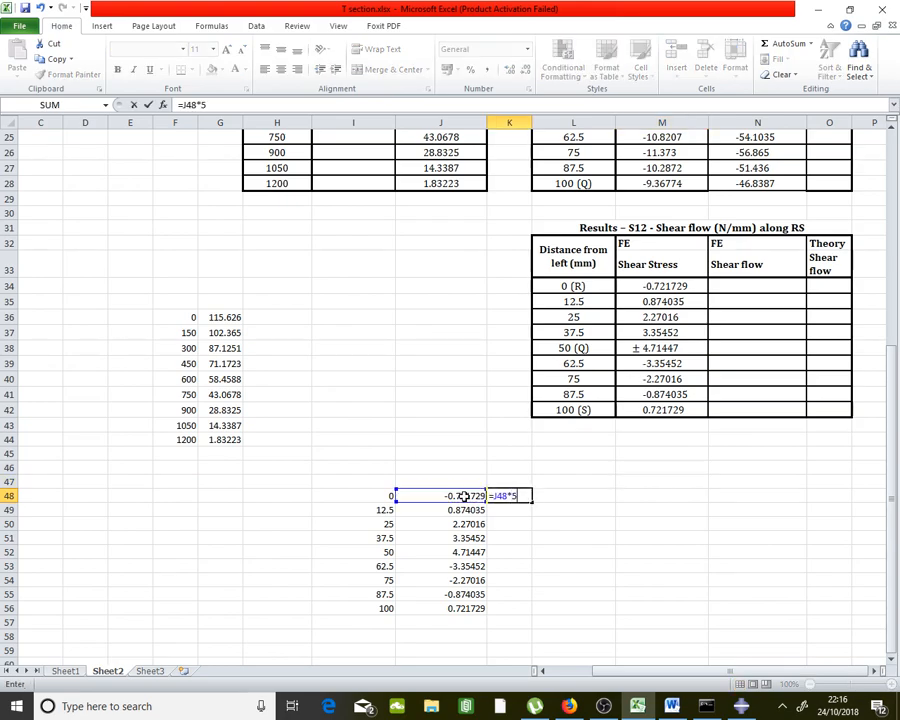
{"action": "type", "text": "5"}
{"action": "key", "text": "Return"}
{"action": "left_click", "coordinate": [516, 495]}
{"action": "left_click_drag", "start_coordinate": [533, 505], "coordinate": [532, 608]}
{"action": "right_click", "coordinate": [520, 594]}
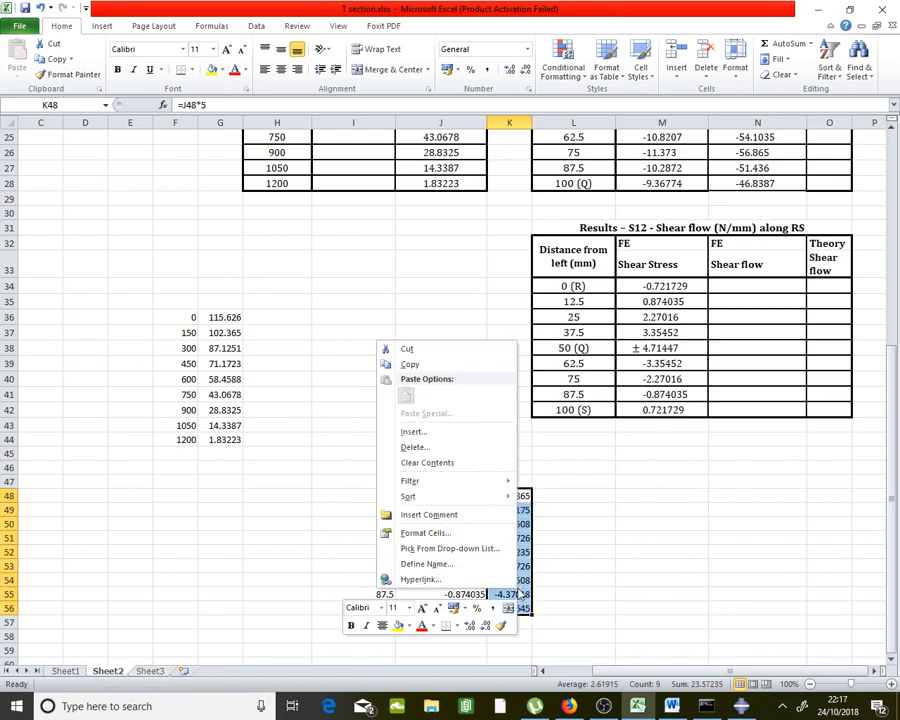
{"action": "left_click", "coordinate": [498, 360]}
{"action": "right_click", "coordinate": [765, 290]}
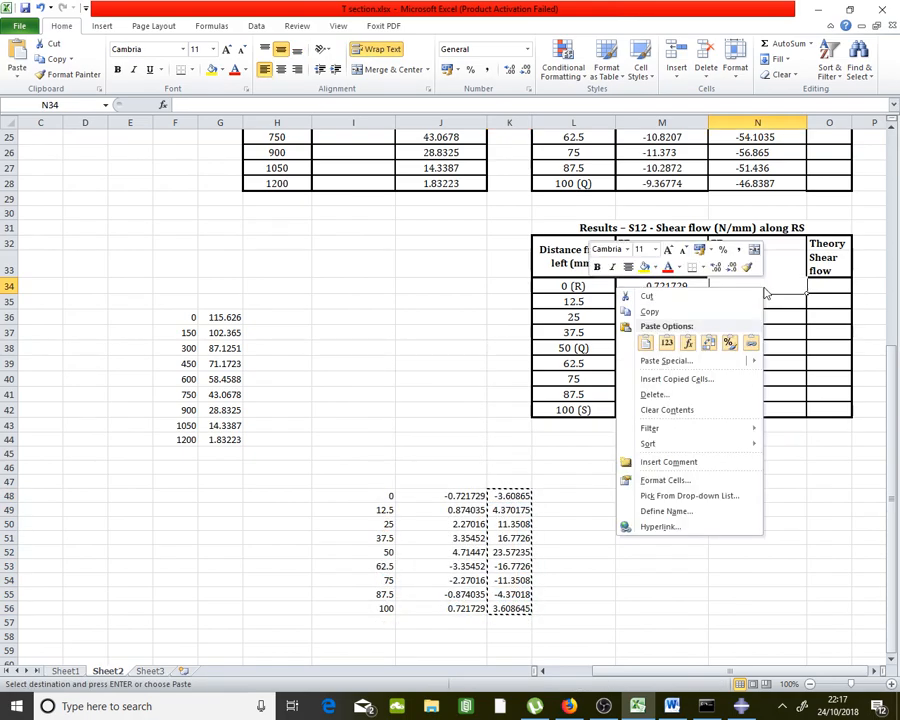